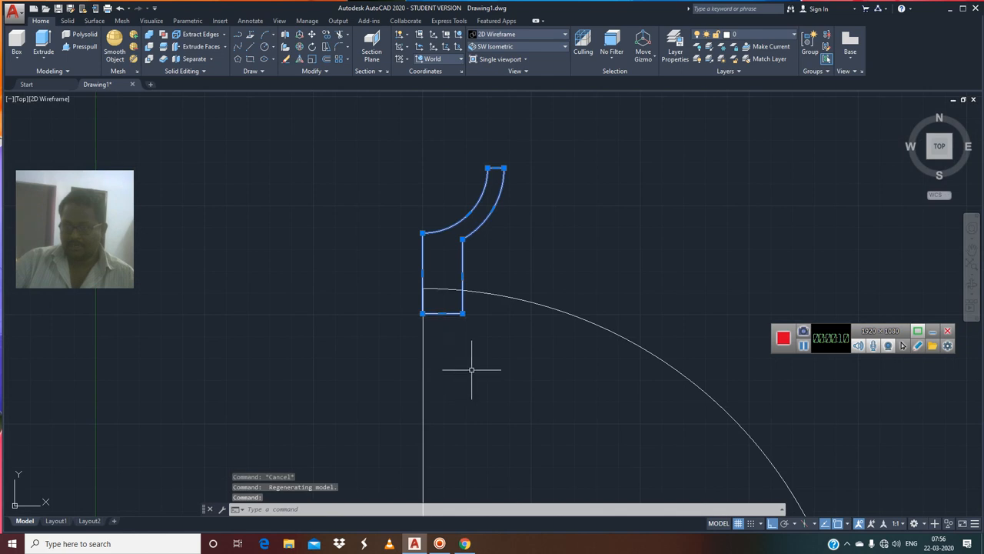
Clear the selection and set the model view to SW Isometric.
click(551, 306)
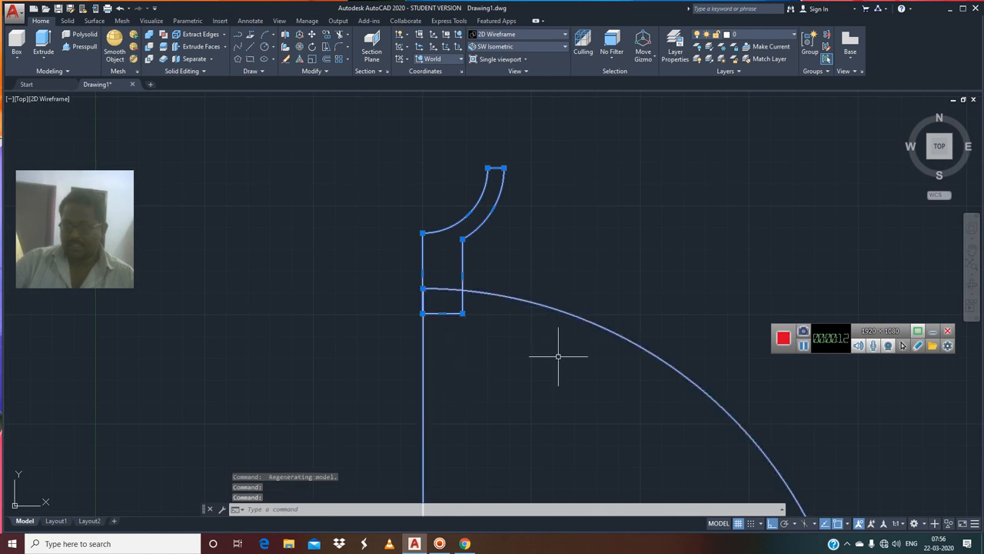
key(Escape)
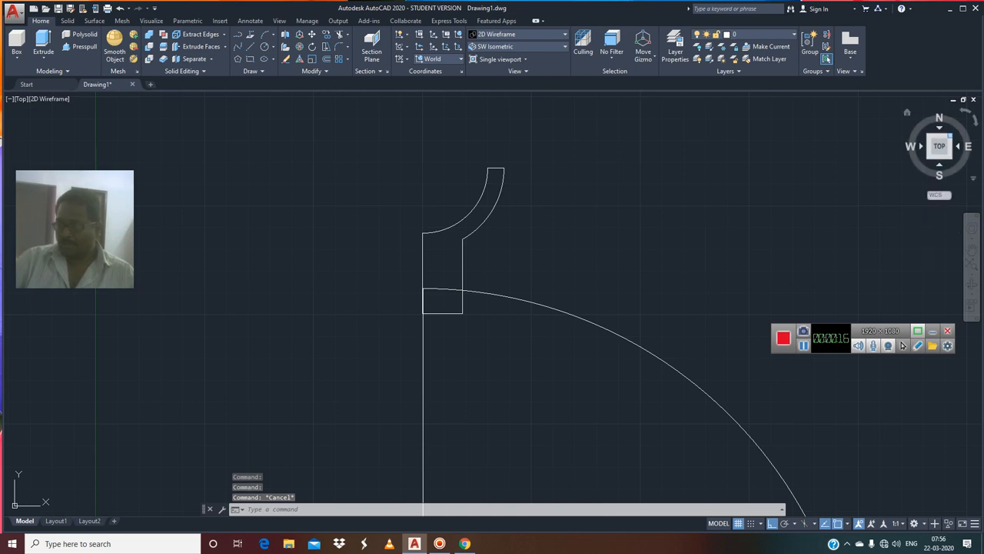
click(949, 138)
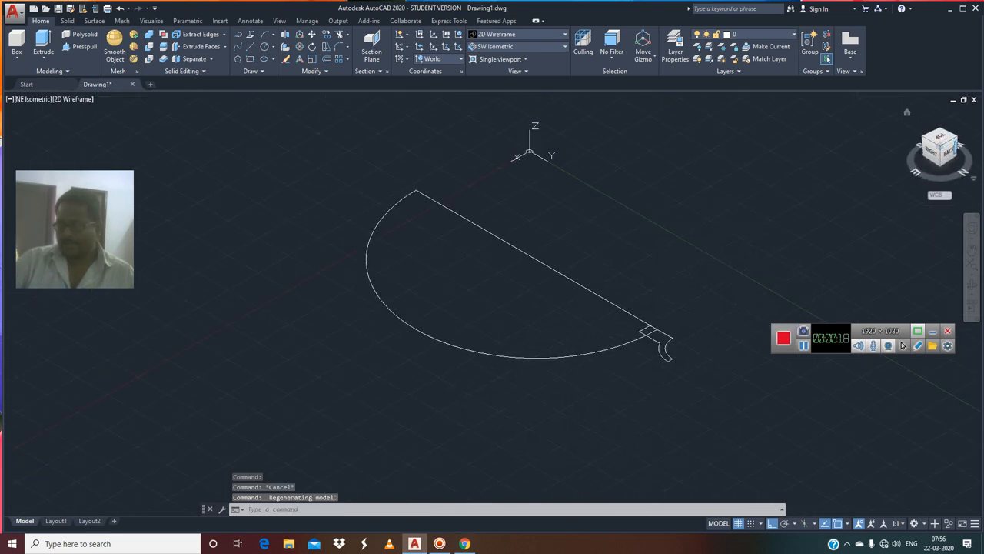
click(954, 140)
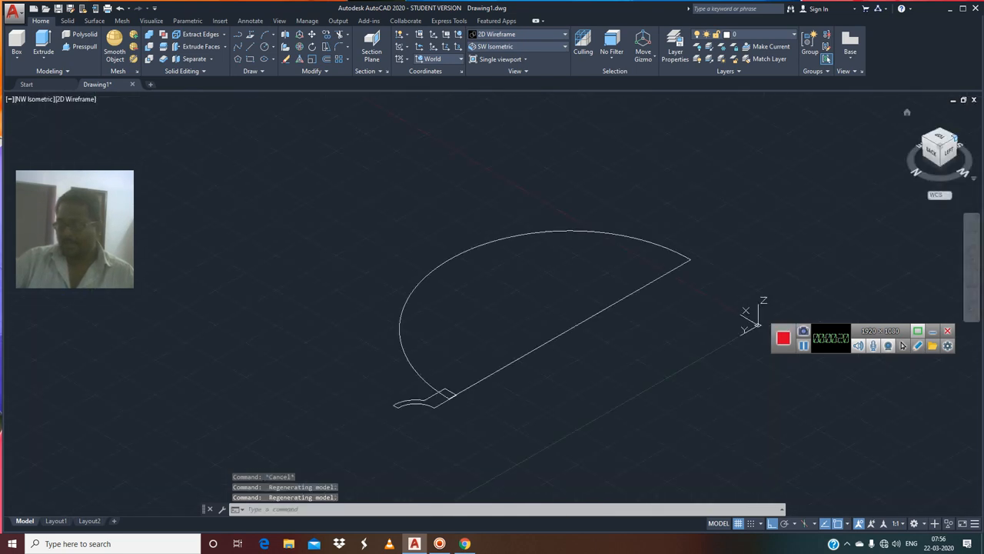
click(953, 141)
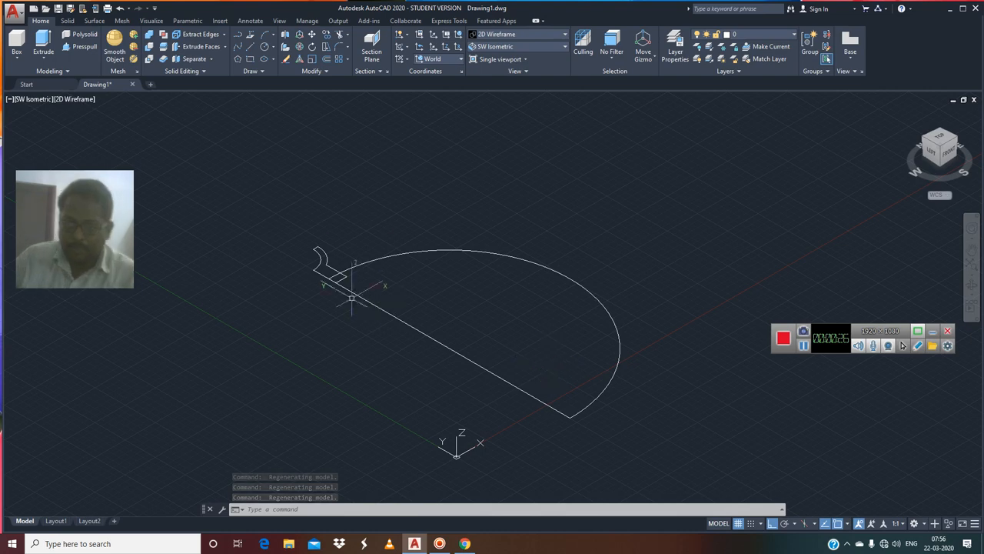
scroll(314, 309, up, 3)
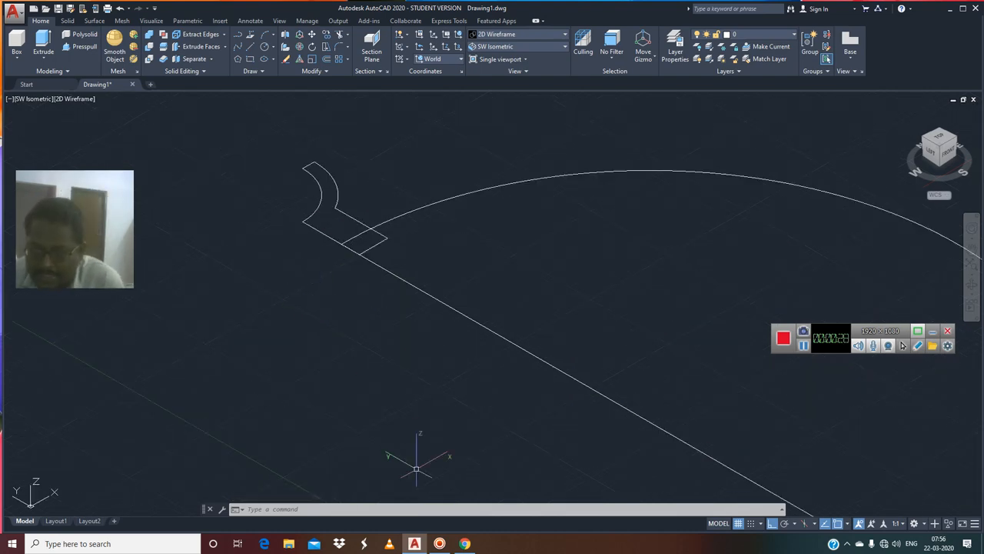
Switch to Chrome, try to load the suggested Google page and a Google search for "g", and return to AutoCAD.
click(465, 544)
key(ctrl+l)
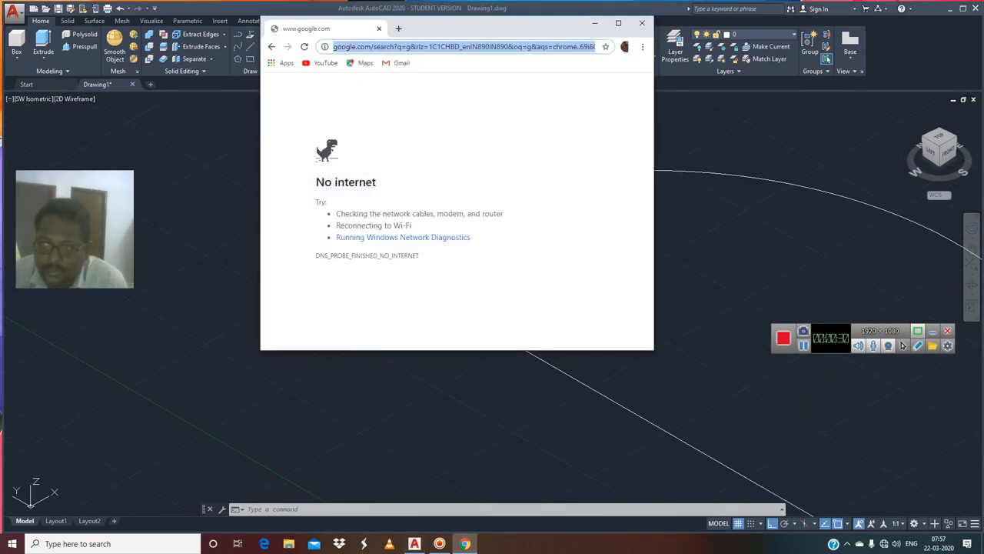
text(g)
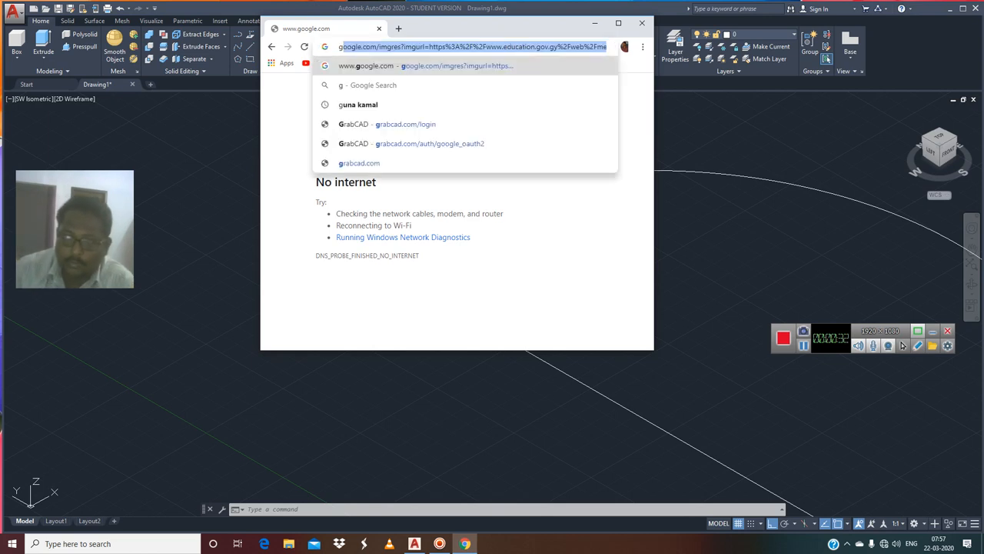
key(Return)
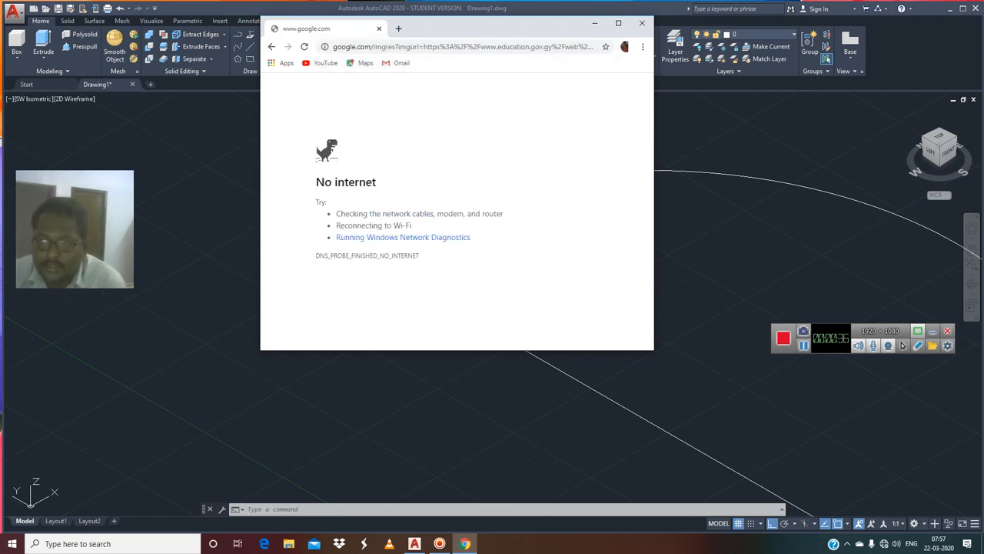
triple_click(461, 47)
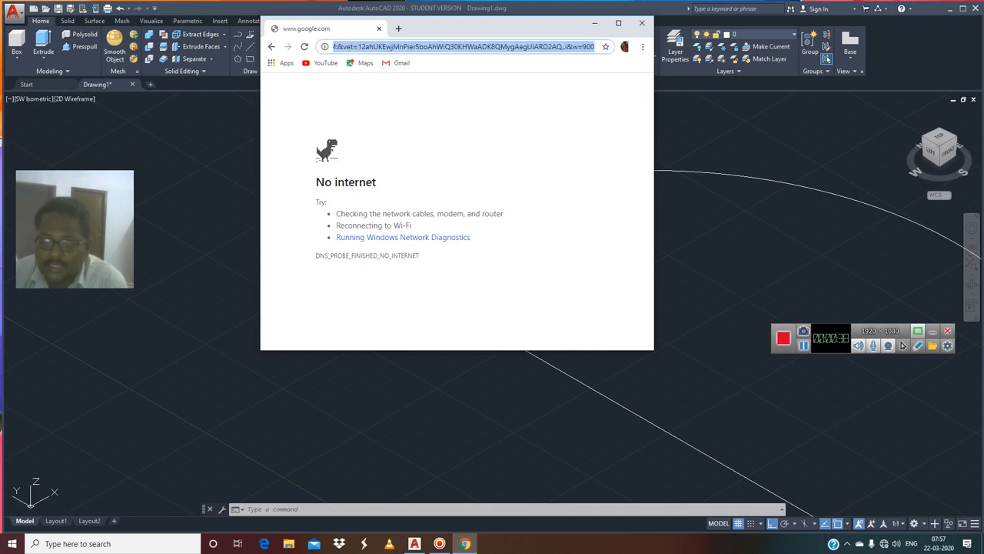
text(g)
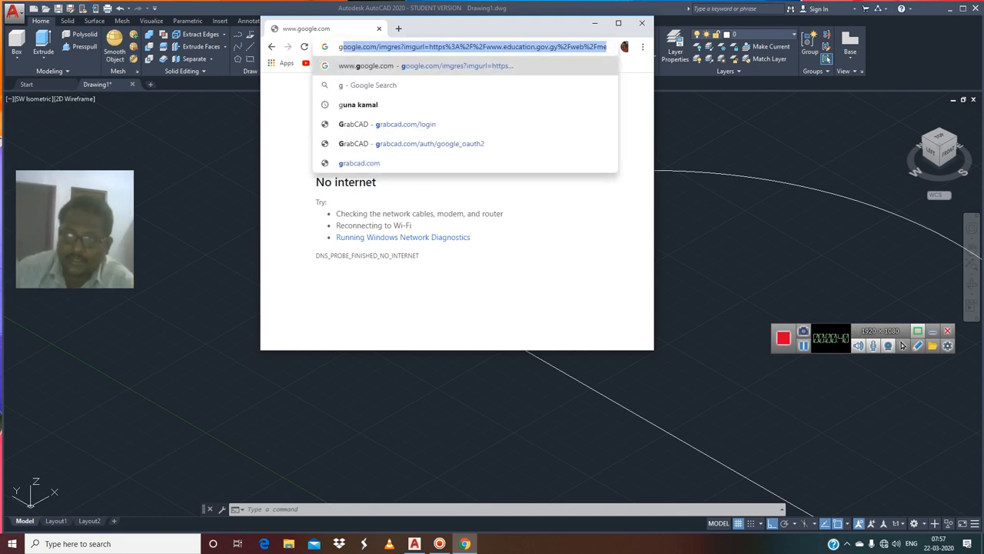
key(Down)
key(Return)
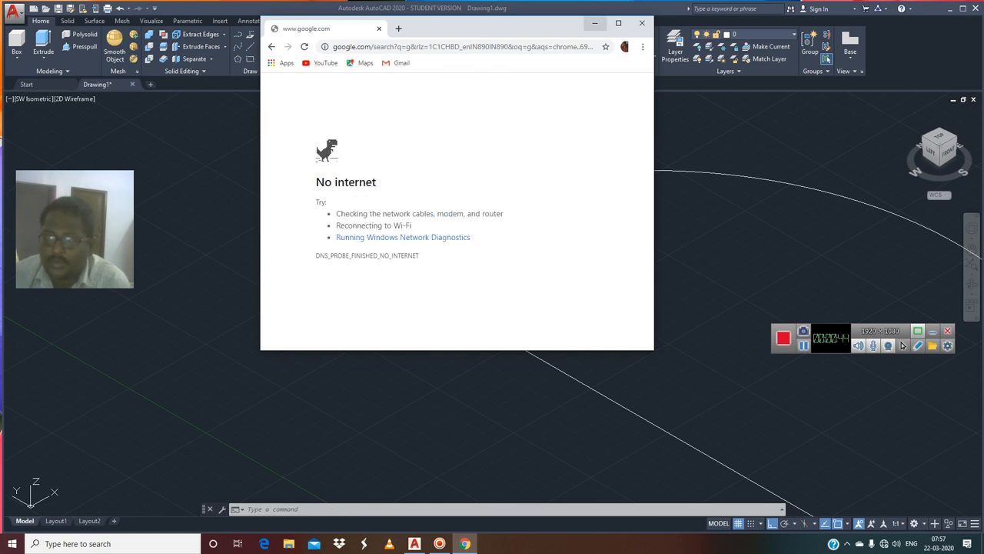
click(594, 23)
Revolve the small closed nozzle profile 360 degrees about its straight edge along the semicircle's diameter line.
scroll(499, 246, down, 3)
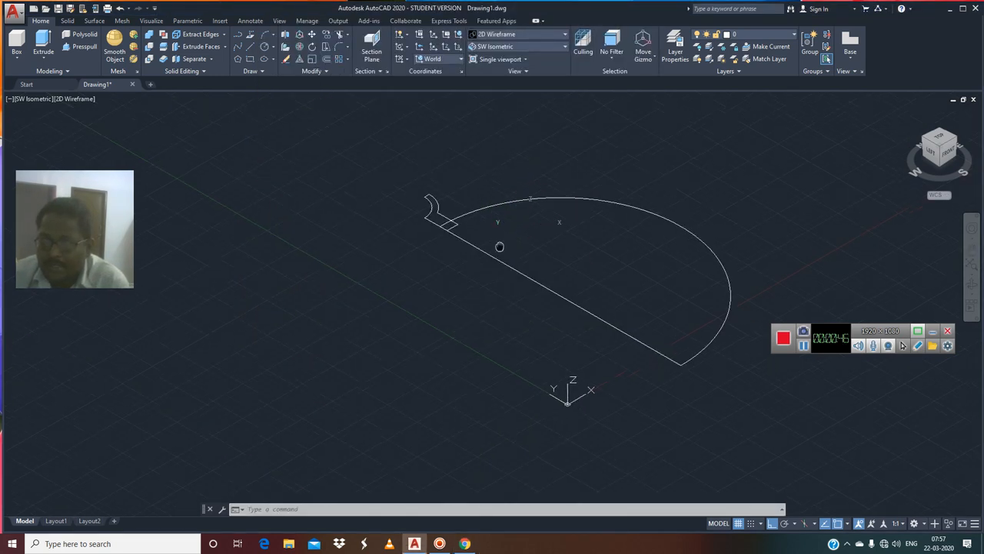
middle_drag(500, 246, 457, 264)
scroll(456, 264, up, 2)
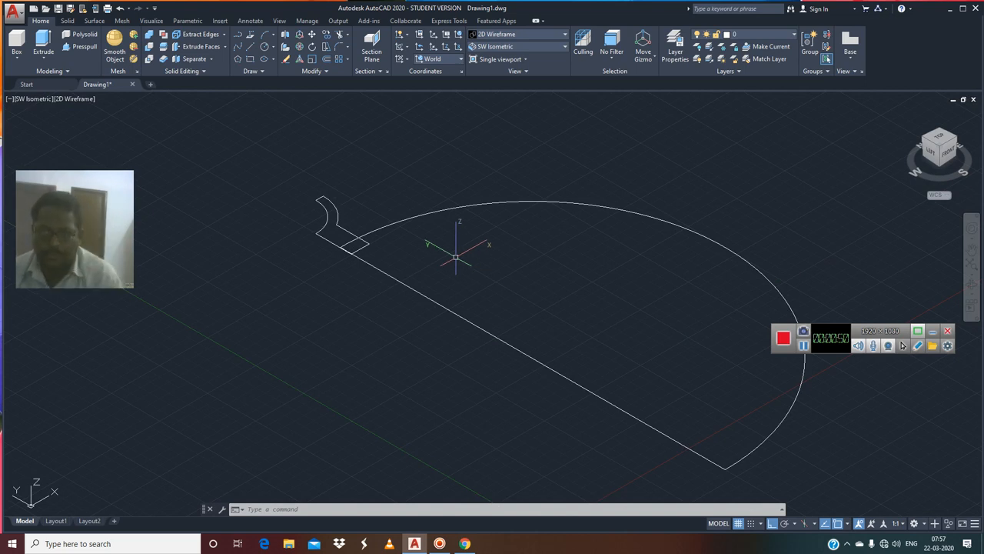
scroll(456, 257, down, 2)
middle_drag(463, 275, 450, 301)
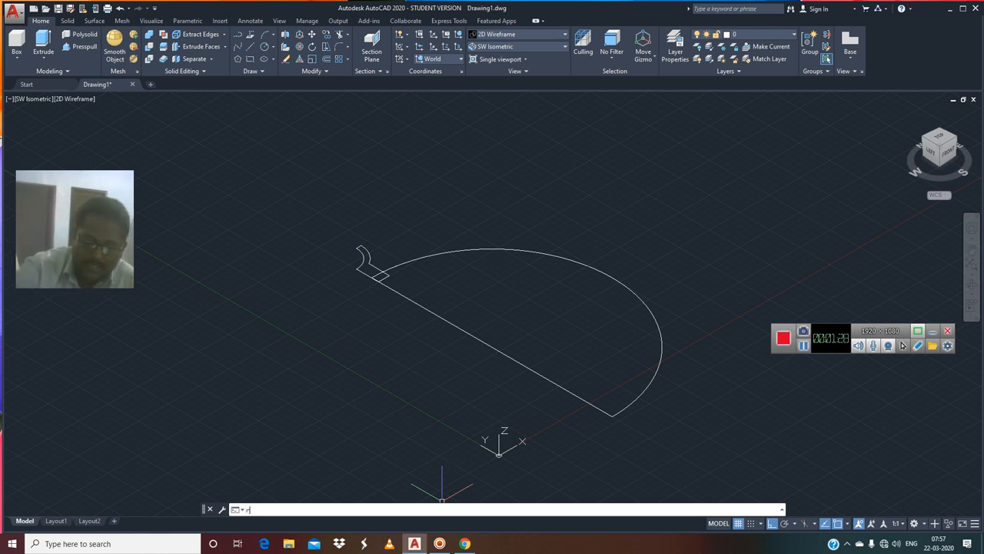
key(Return)
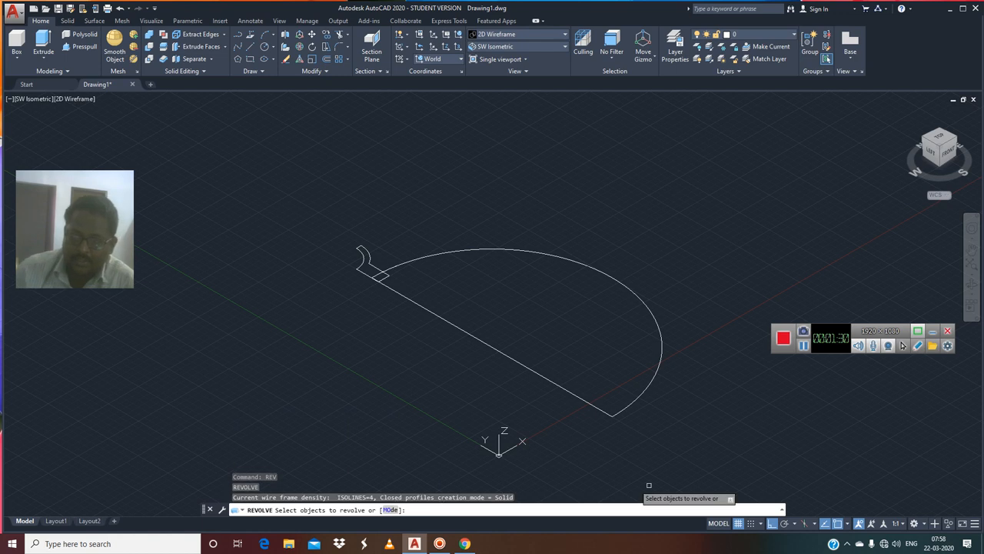
click(361, 266)
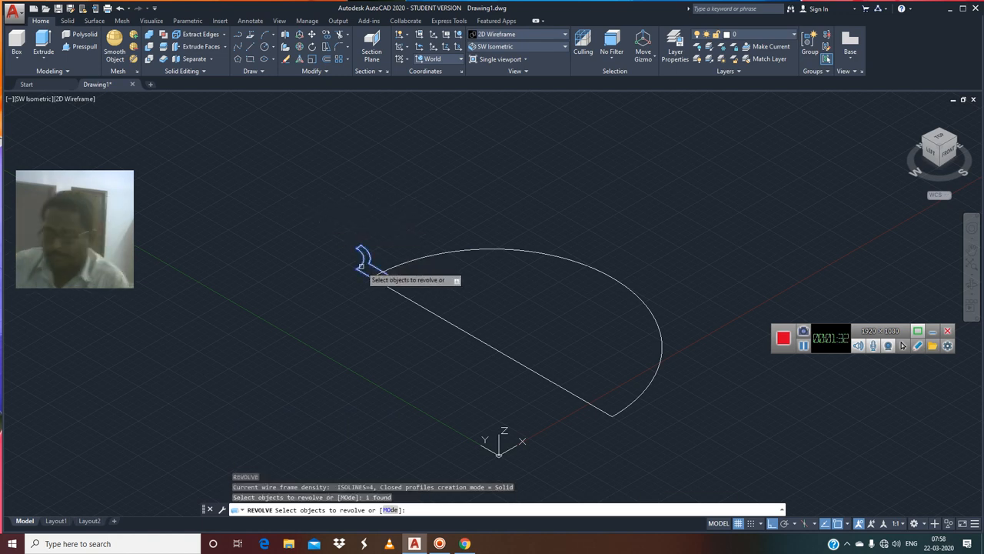
key(Return)
scroll(361, 283, up, 4)
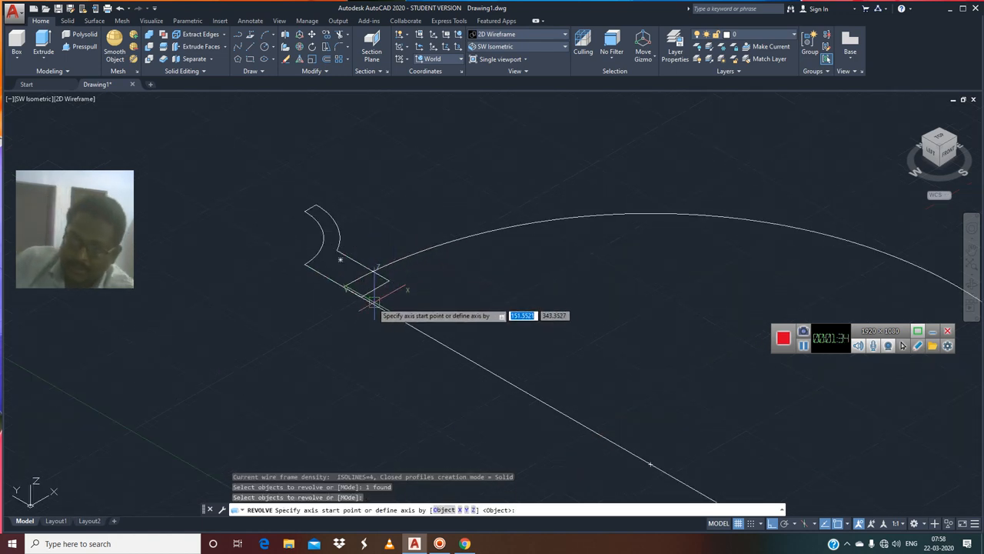
click(363, 293)
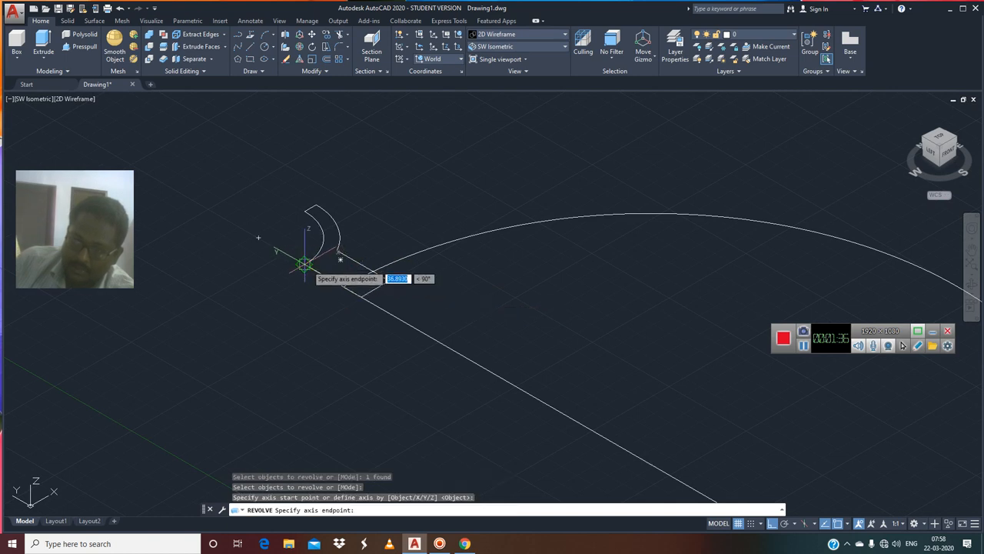
click(304, 264)
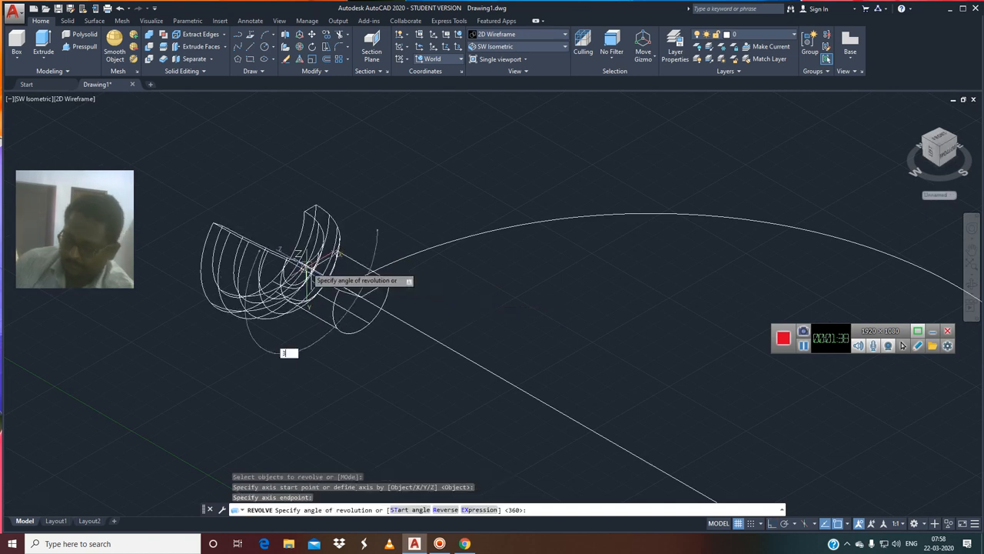
key(Return)
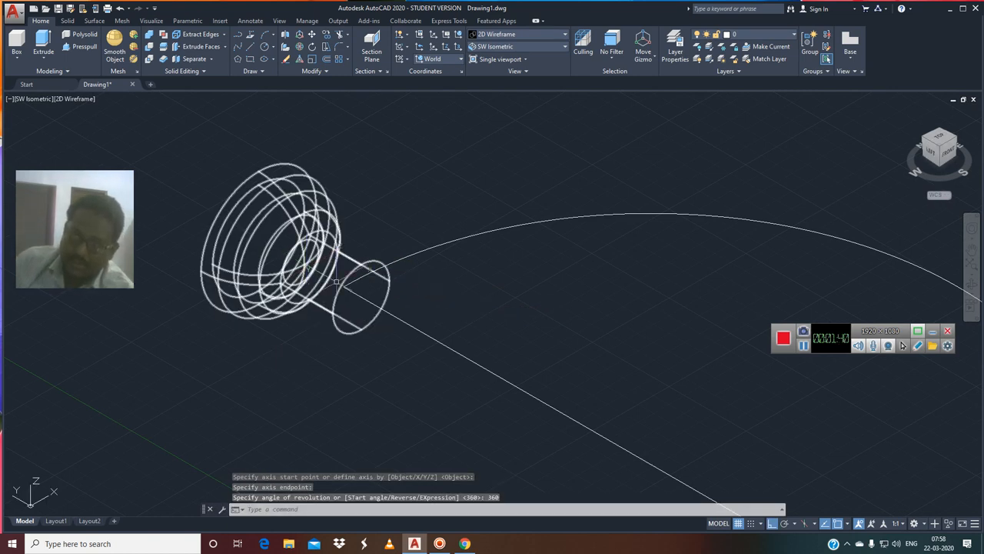
Create a polar array of the revolved nozzle solid centred on the midpoint of the semicircle's diameter.
scroll(537, 319, down, 2)
middle_drag(500, 356, 453, 339)
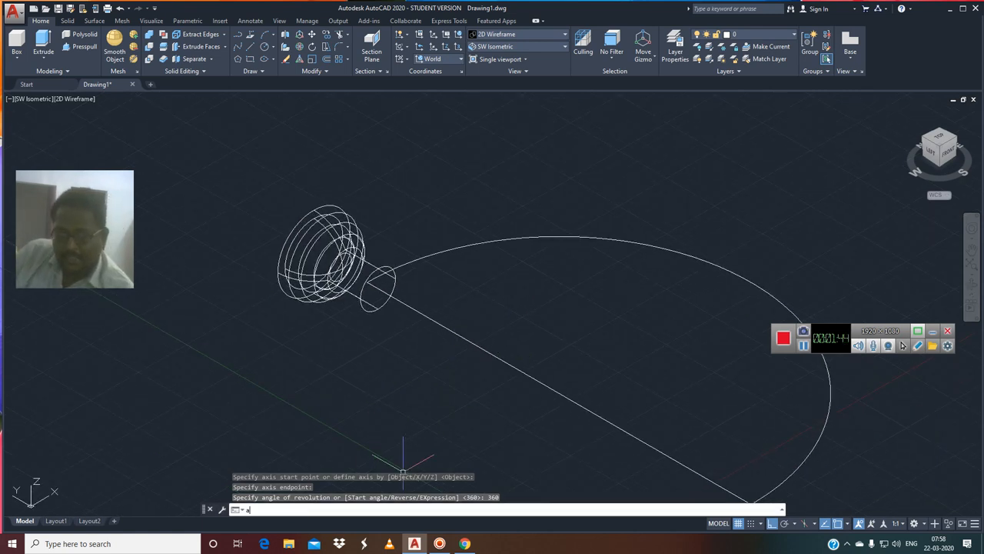
key(Return)
click(324, 289)
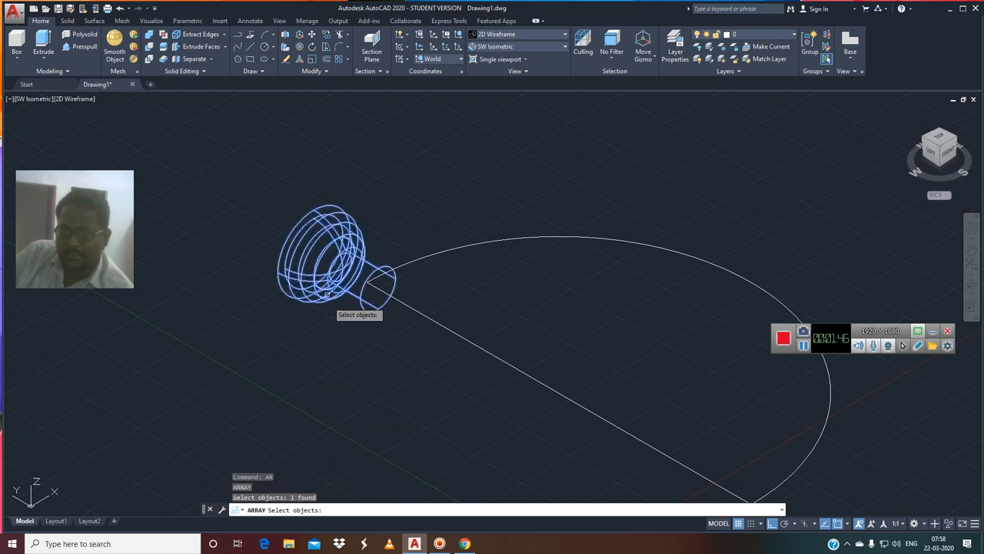
key(Return)
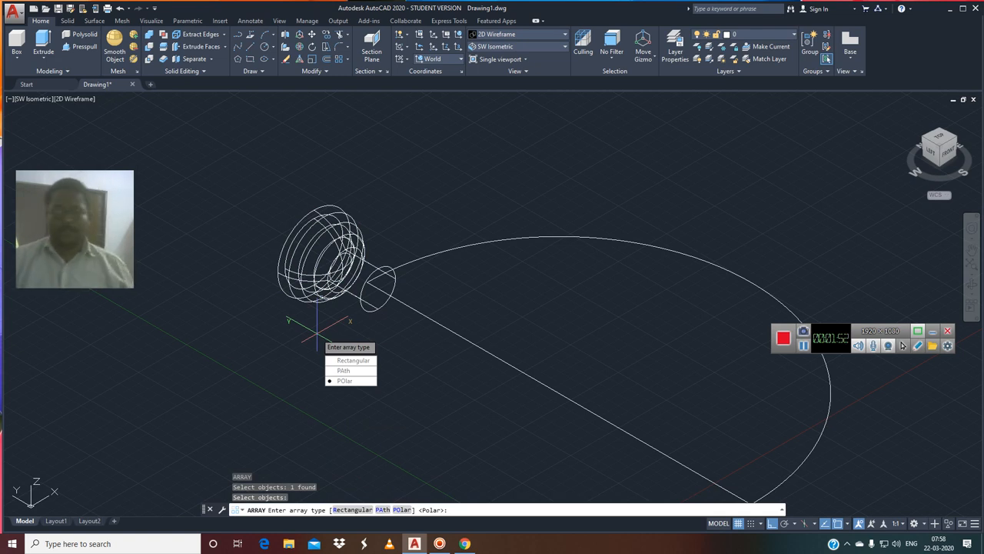
key(Down)
key(Down)
key(Down)
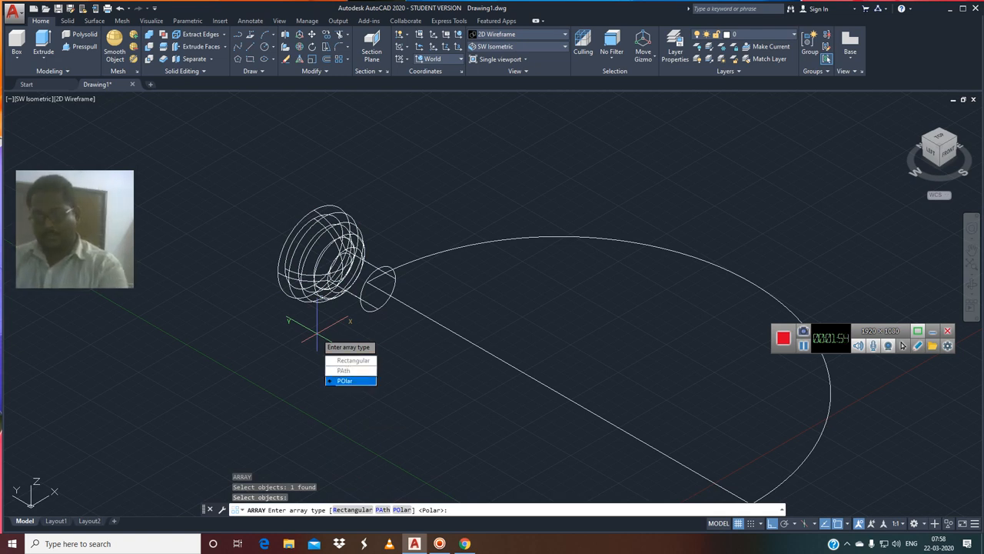
key(Return)
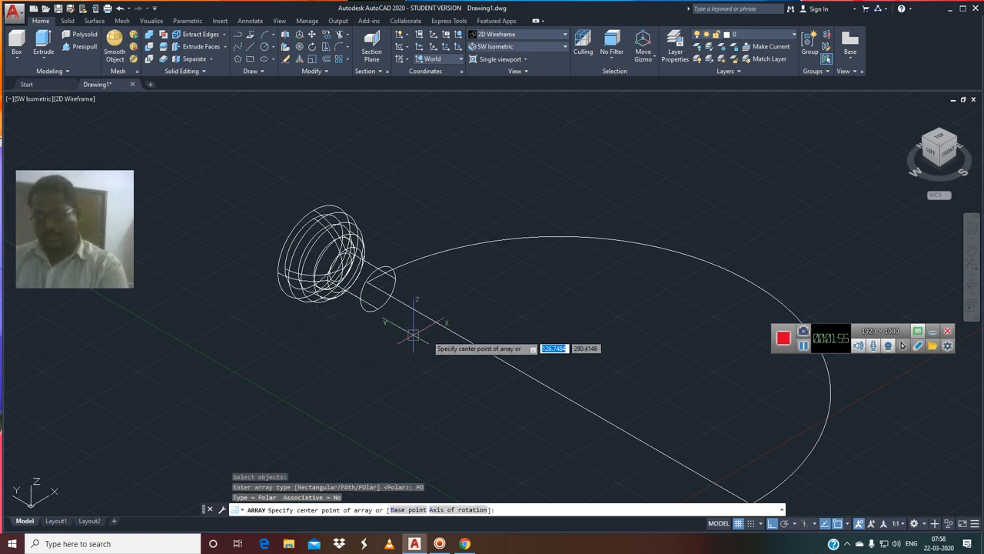
click(559, 393)
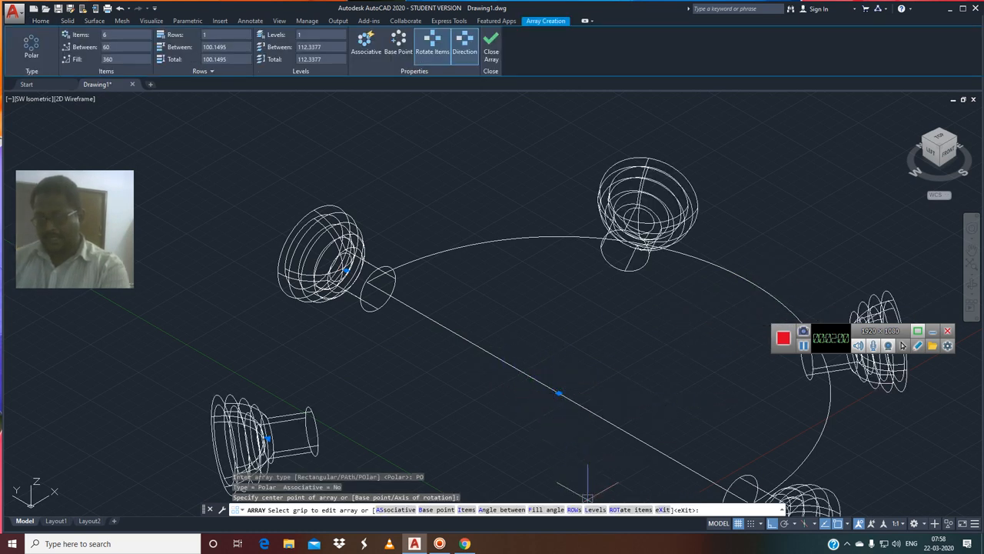
Set the polar array to 12 items and finish it.
text(I)
key(Return)
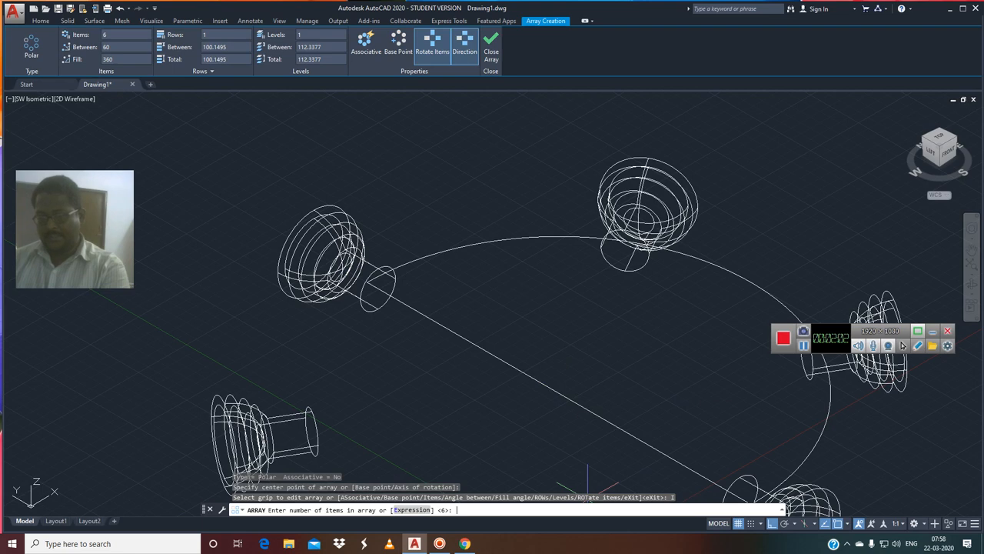
text(1)
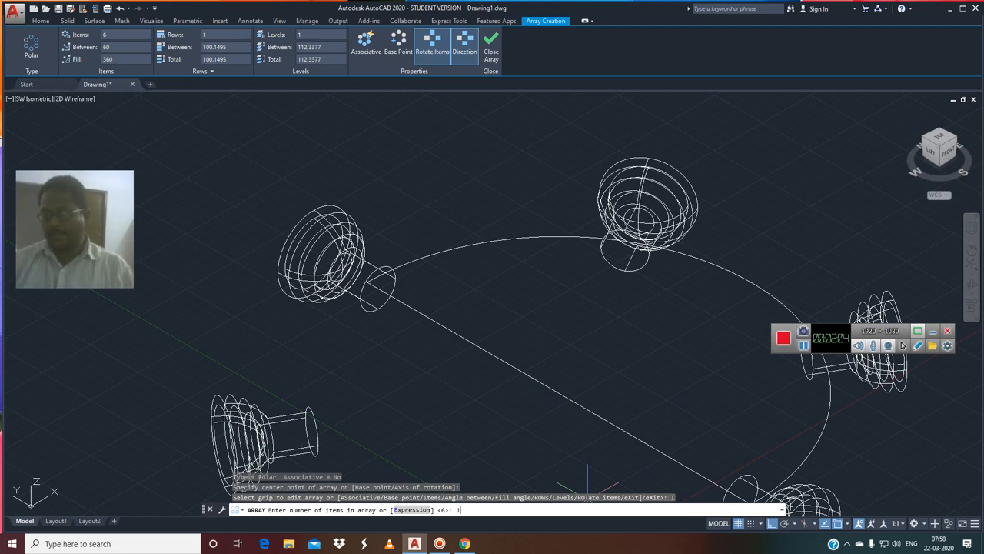
text(2)
key(Return)
scroll(488, 310, down, 3)
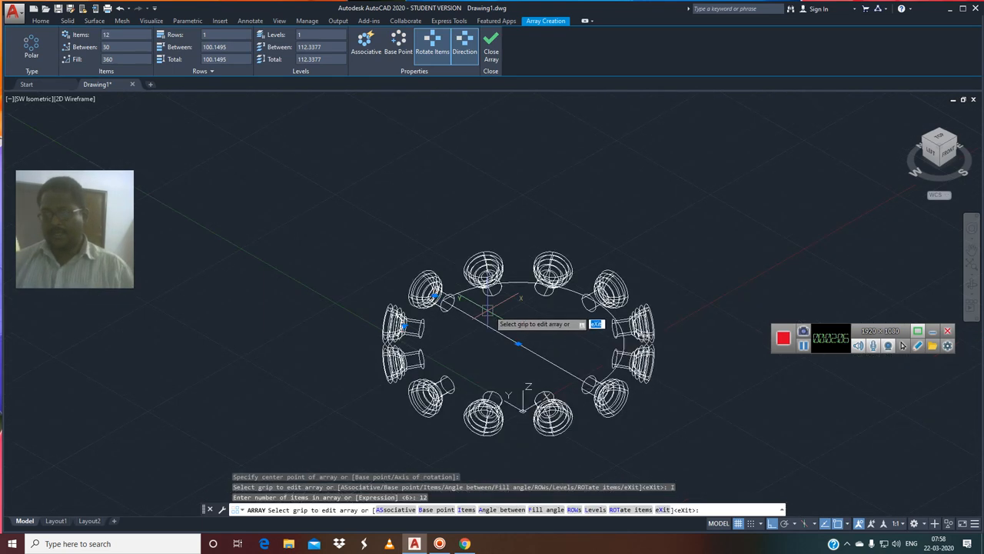
middle_drag(524, 340, 516, 314)
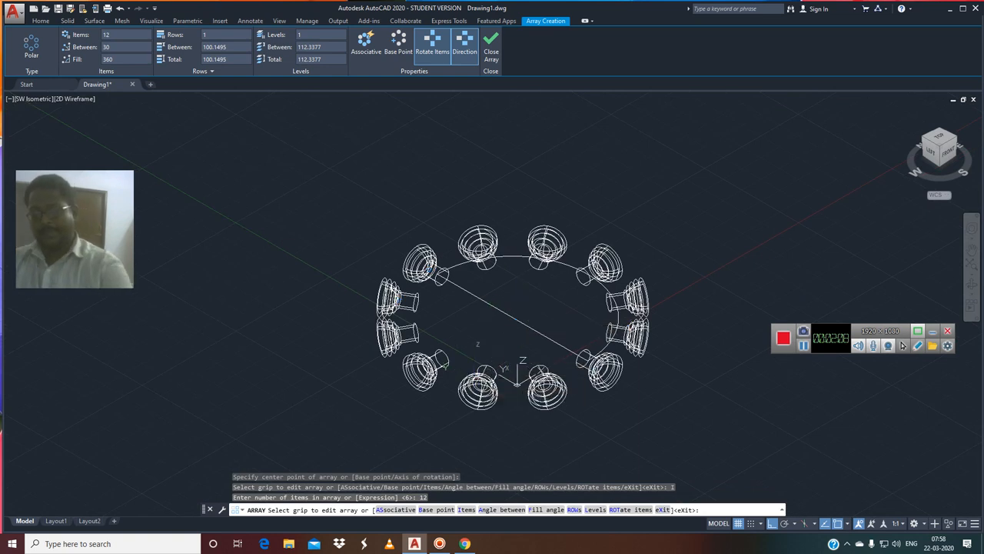
key(Return)
Delete the five nozzle copies that lie outside the semicircle, beyond its diameter line.
click(547, 389)
key(Delete)
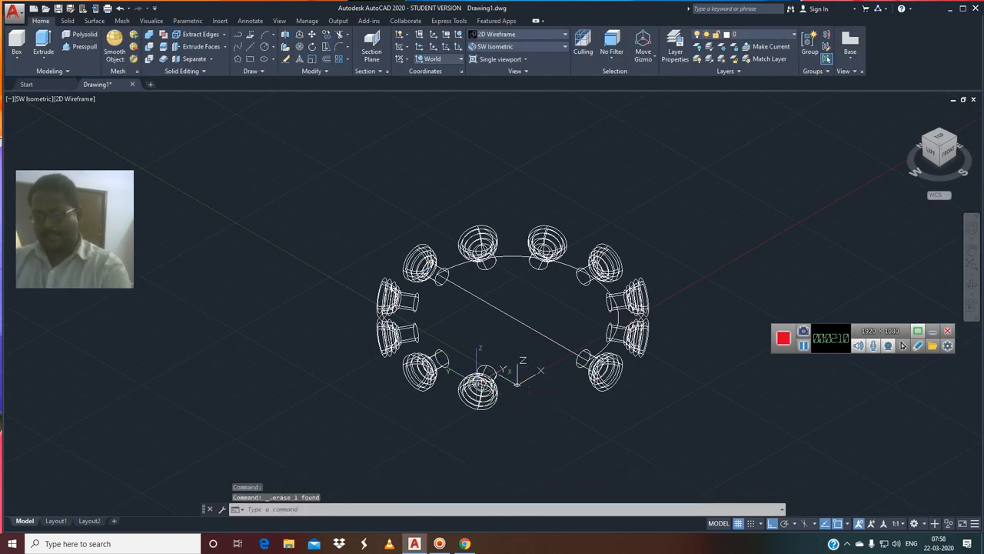
click(478, 381)
key(Delete)
click(421, 367)
key(Delete)
click(396, 327)
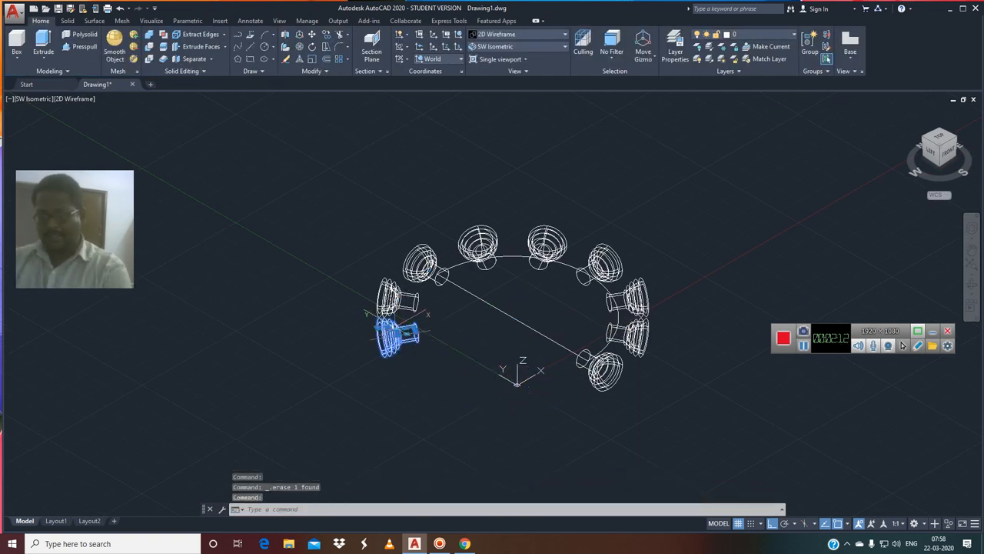
key(Delete)
click(393, 296)
key(Delete)
Start a 3D rotation of the seven remaining nozzle solids about the X axis through the gizmo's default centre.
scroll(492, 303, up, 2)
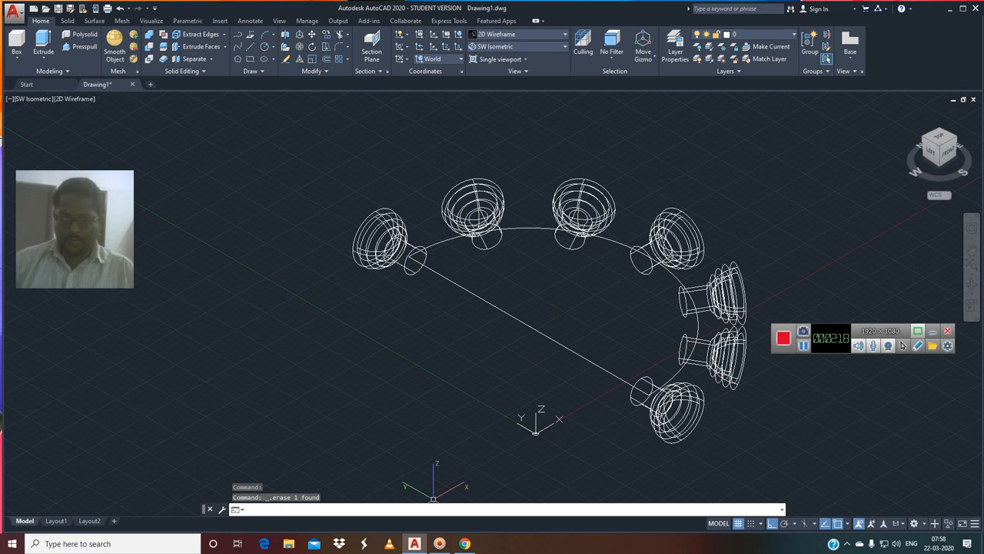
text(3dro)
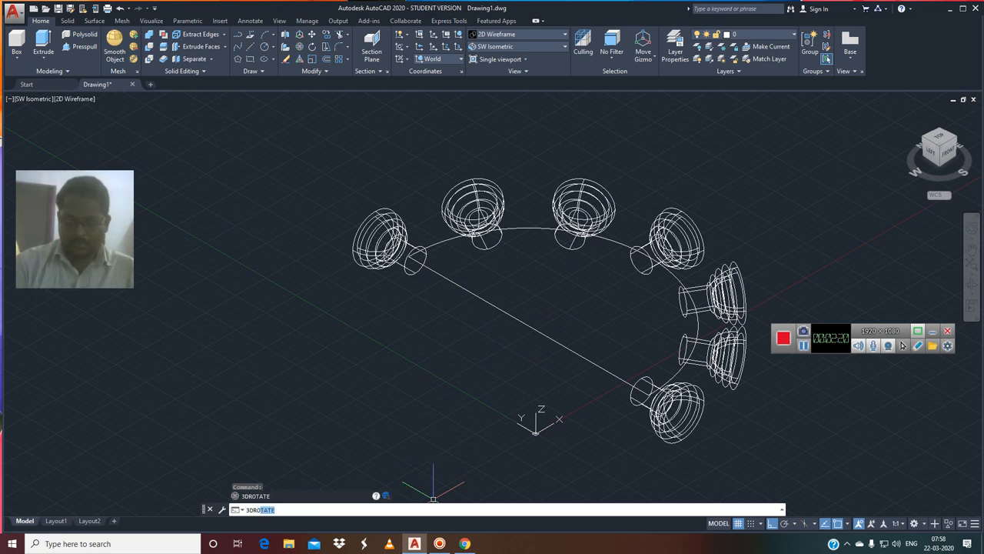
key(Return)
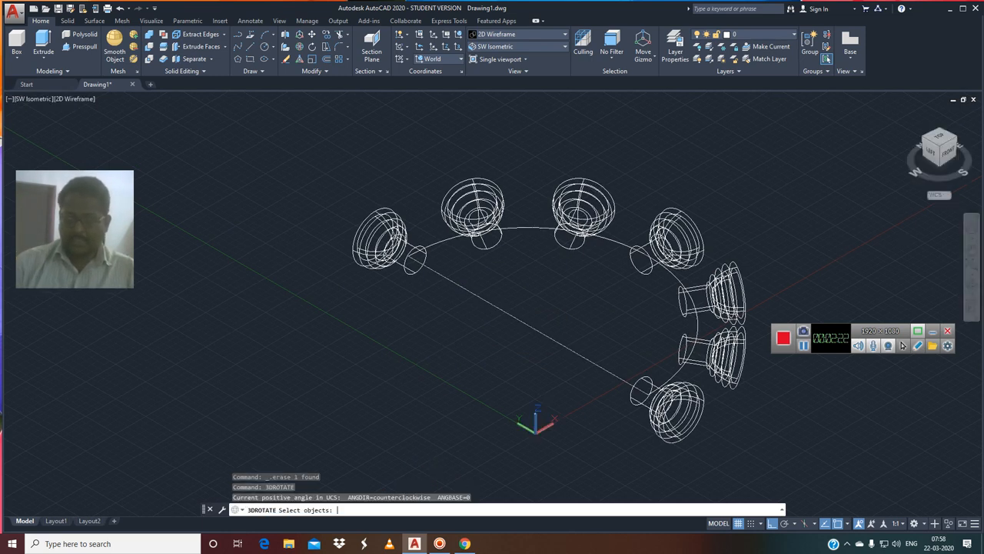
click(392, 227)
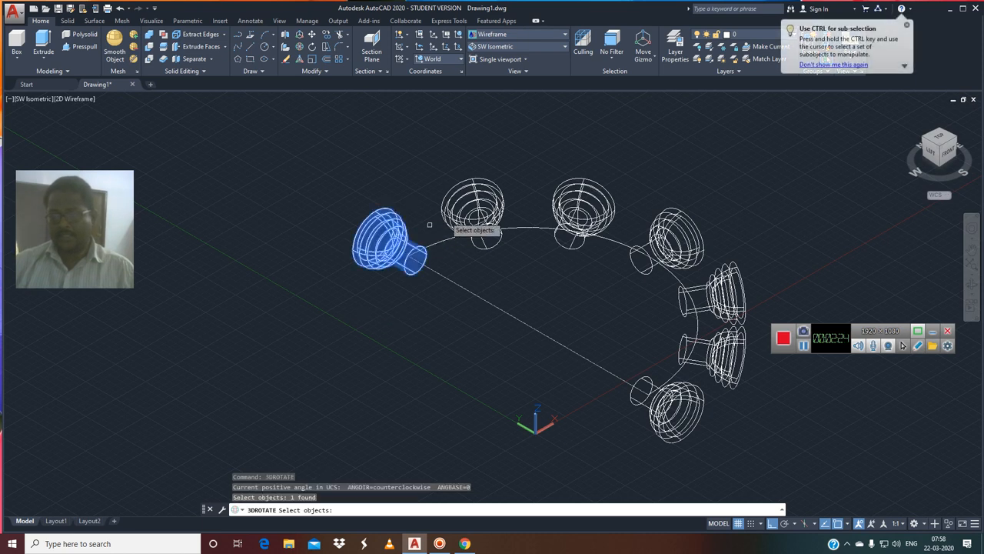
click(466, 209)
click(596, 211)
click(669, 238)
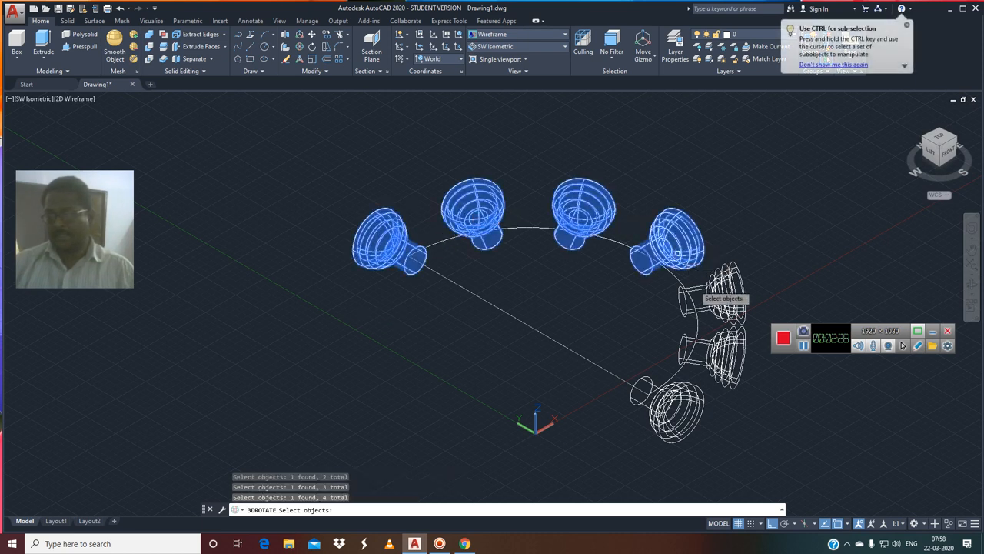
click(711, 292)
click(726, 360)
click(678, 406)
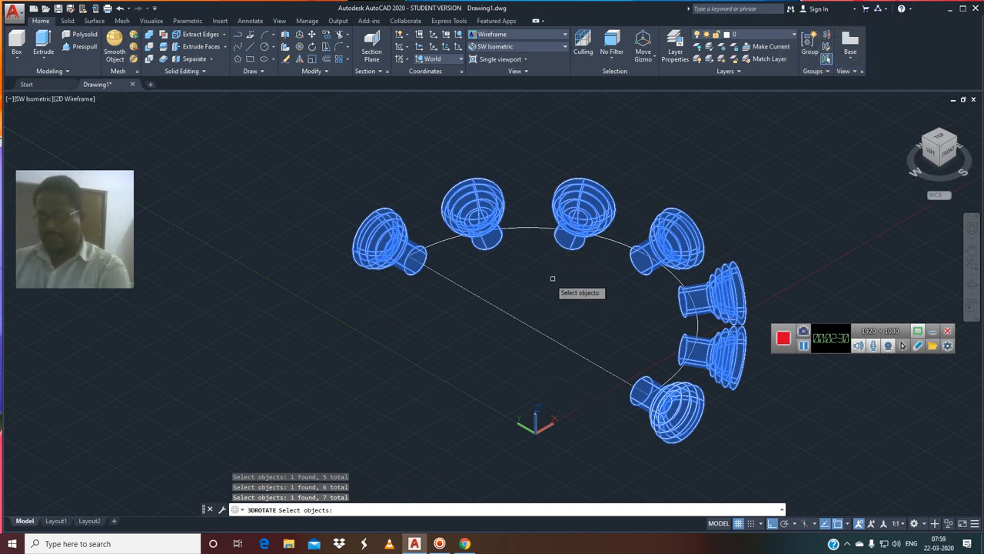
key(Return)
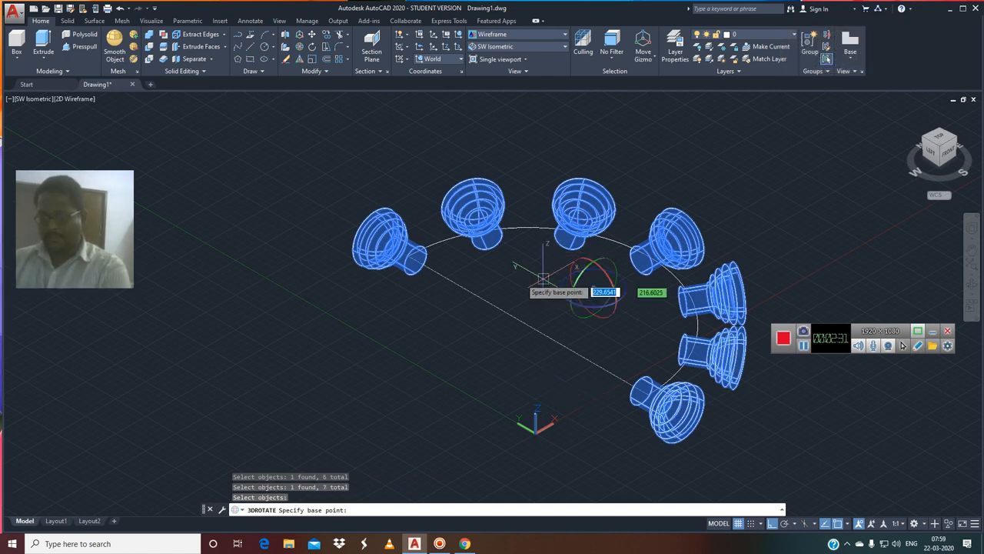
click(596, 269)
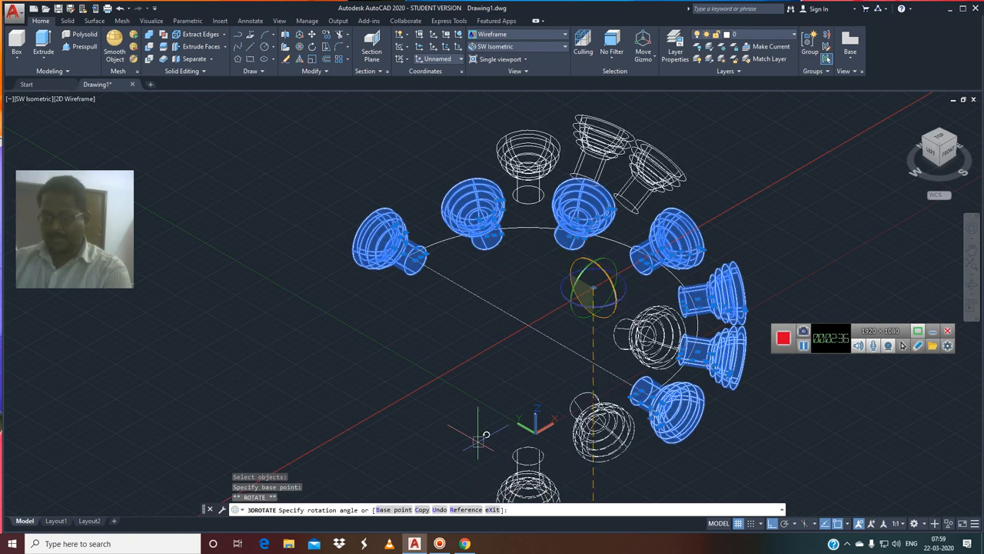
Place several rotated copies of the seven nozzles at freehand angles, with the Copy option on and Ortho off.
text(c)
key(Return)
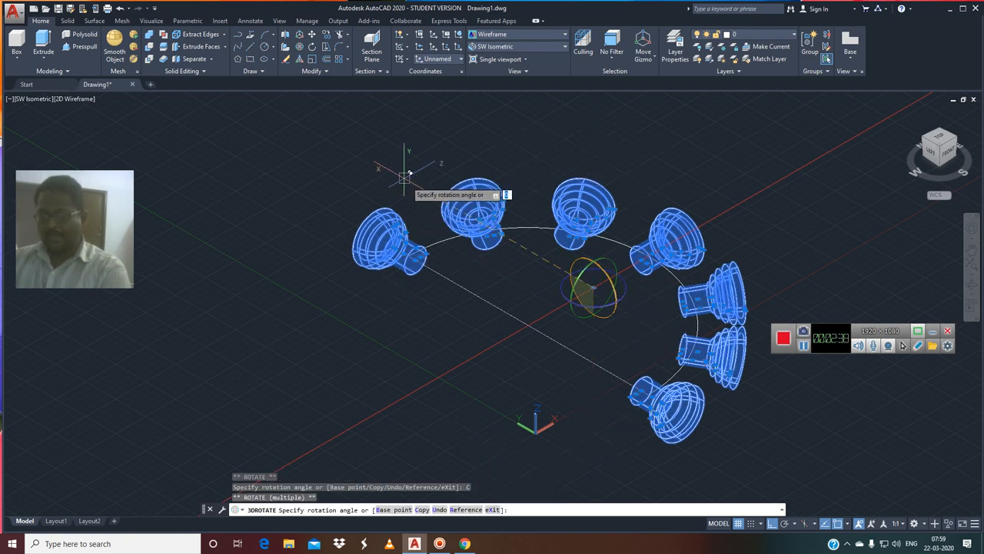
key(F8)
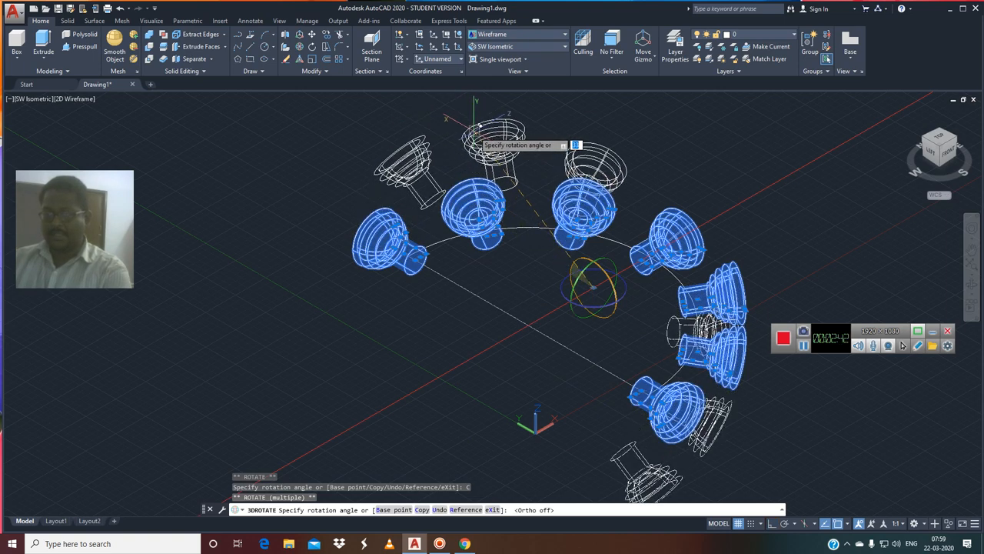
click(475, 132)
middle_drag(554, 148, 522, 250)
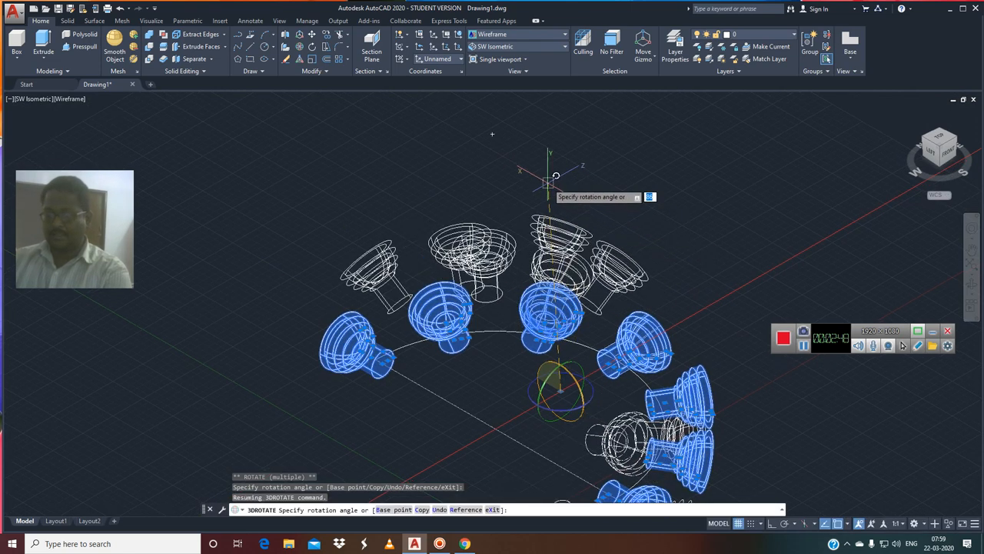
click(538, 178)
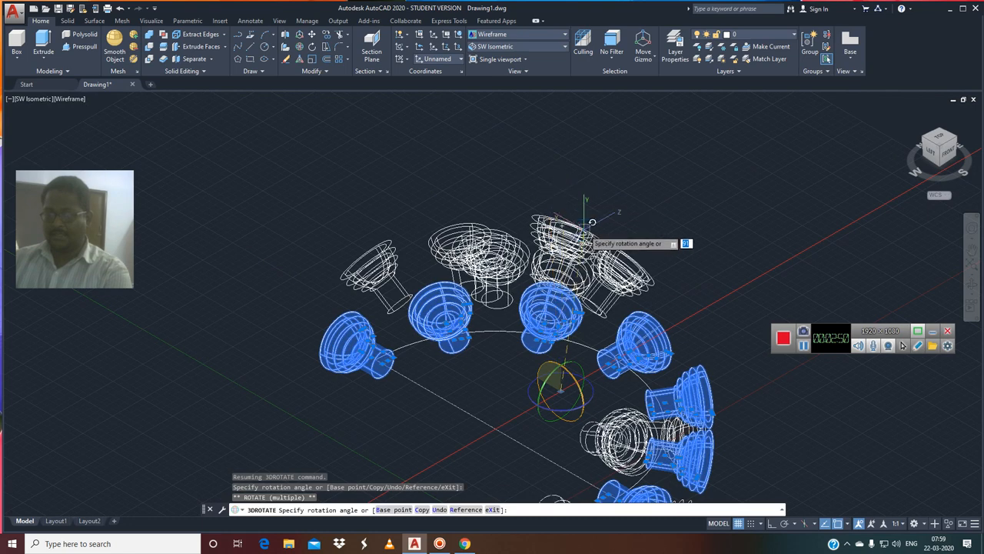
middle_drag(585, 225, 469, 70)
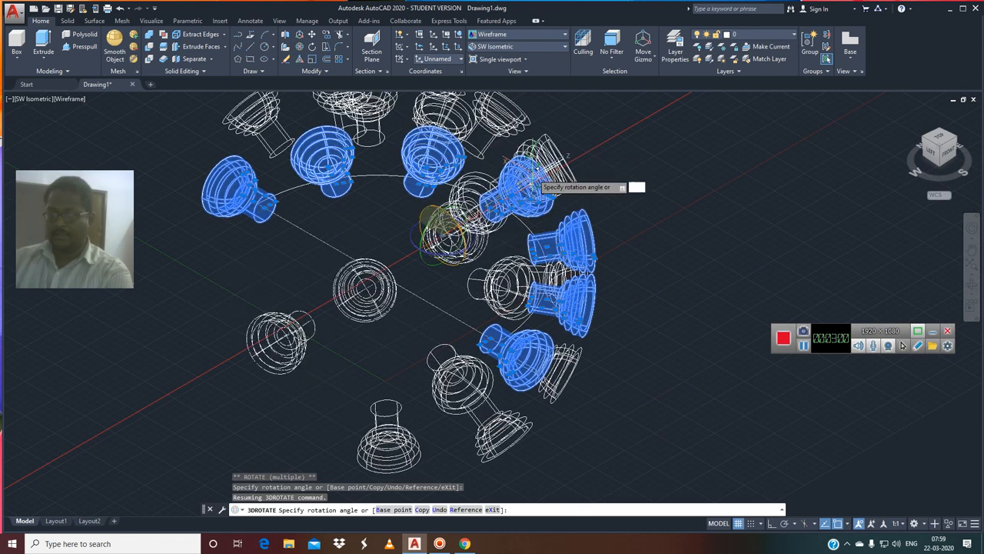
click(532, 187)
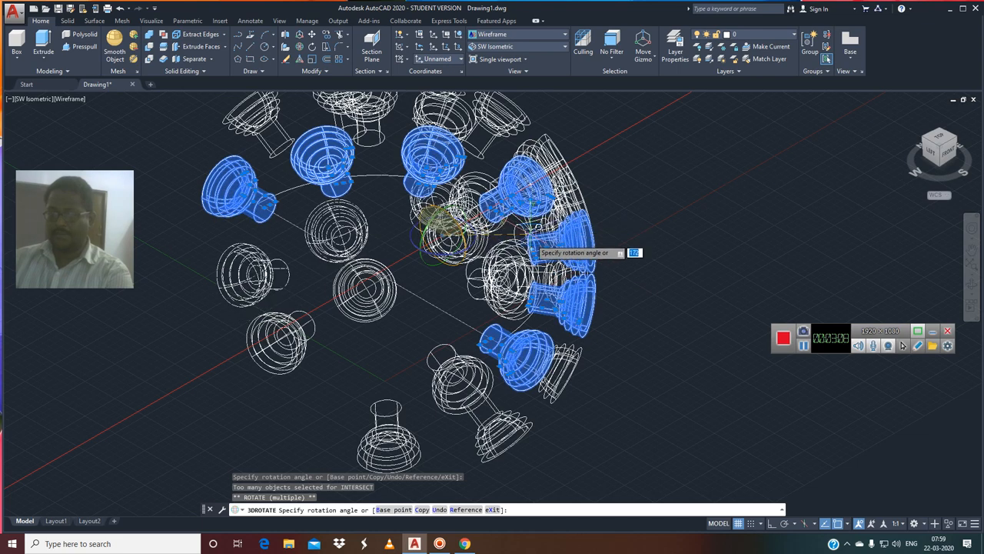
click(532, 243)
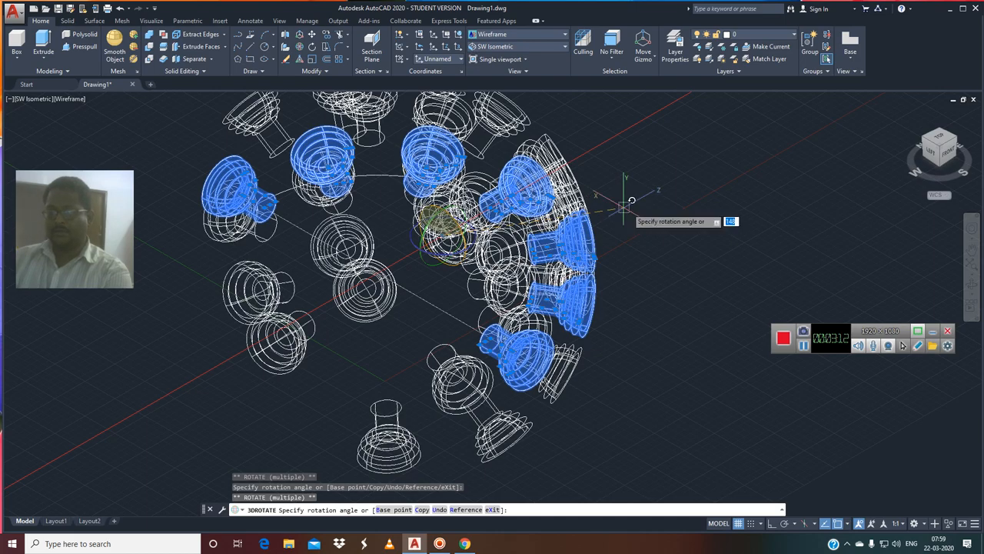
key(Escape)
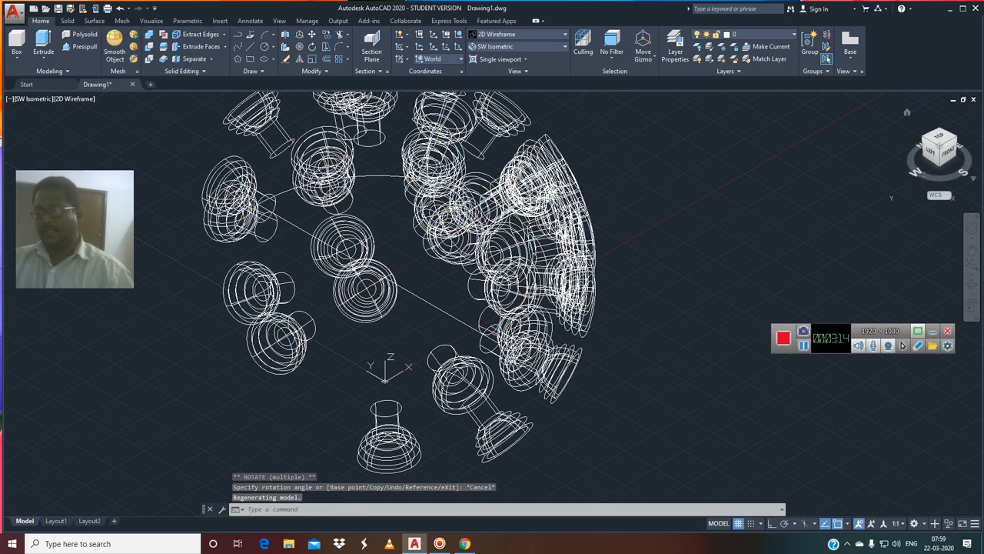
Orbit to the front-right side of the nozzle cluster and display it in the Shades of Gray visual style.
mouse_move(462, 230)
shift+middle_down()
mouse_move(342, 330)
mouse_move(304, 242)
mouse_move(258, 211)
mouse_move(223, 166)
mouse_move(226, 215)
mouse_move(223, 204)
shift+middle_up()
click(523, 34)
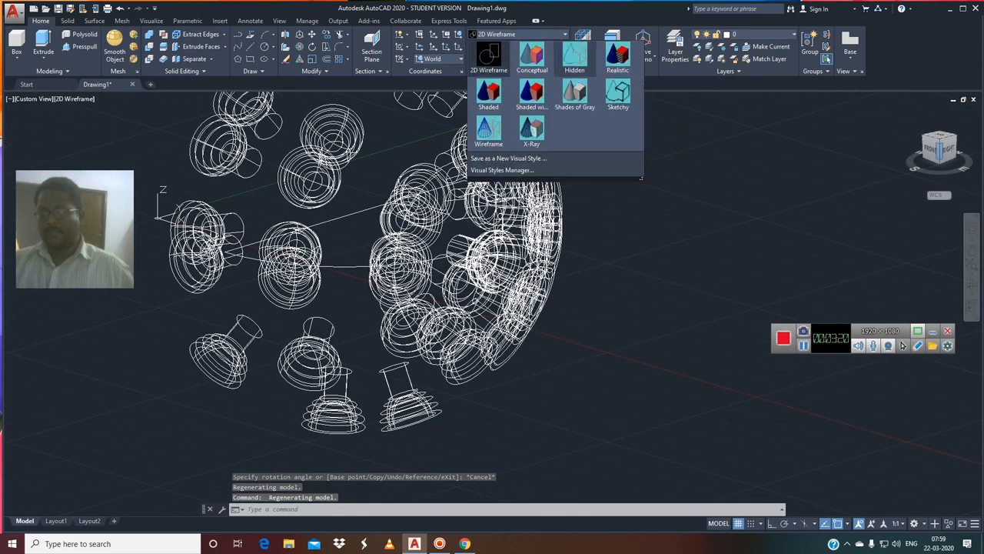
click(575, 96)
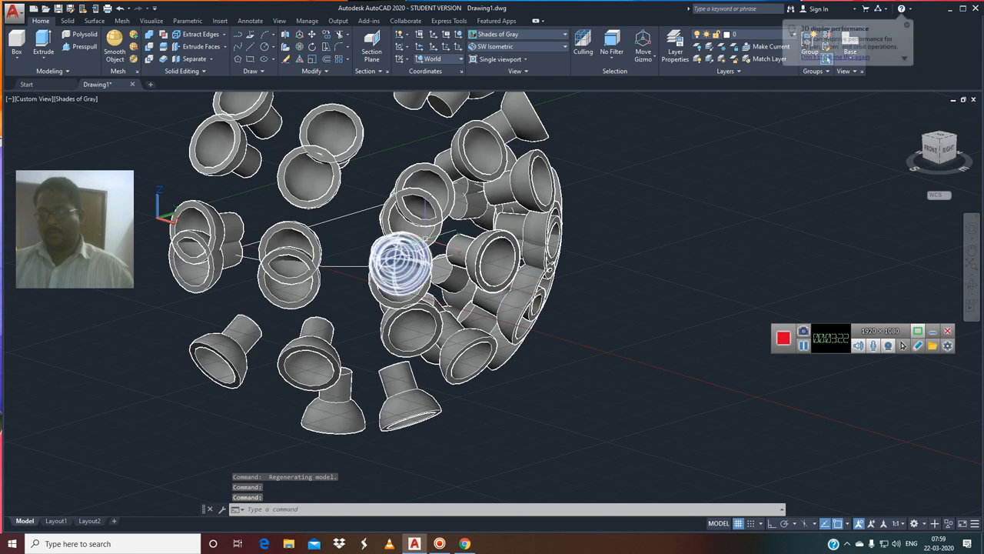
Delete two overlapping nozzle copies near the middle of the cluster.
click(411, 219)
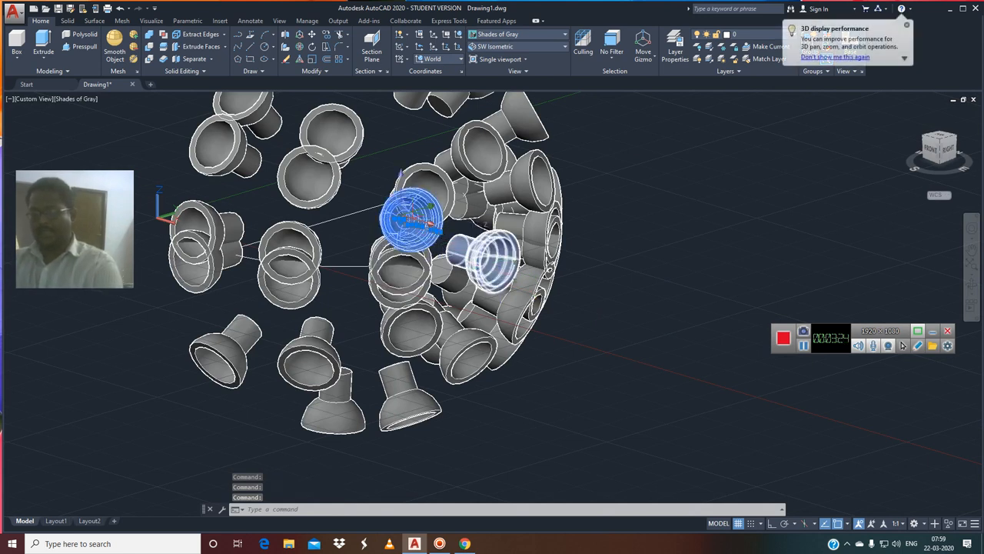
key(Delete)
click(419, 234)
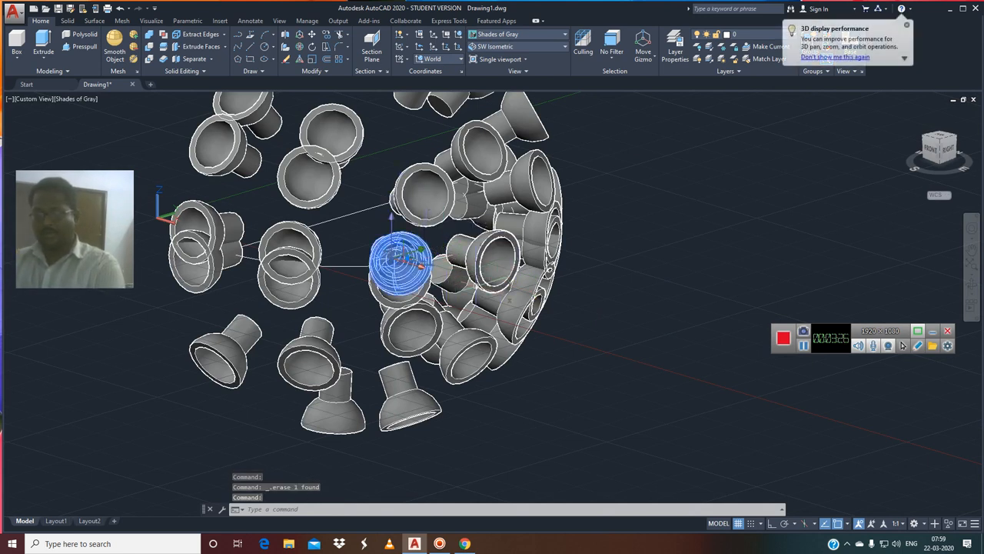
key(Delete)
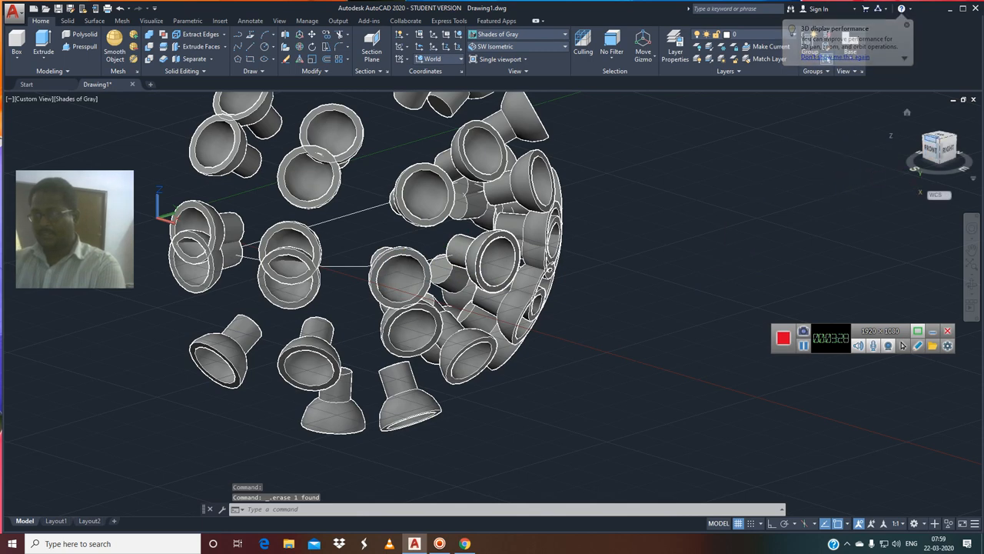
Delete two more overlapping nozzles at the cluster's outer edges, checking the second one from the Right view.
drag(941, 138, 941, 152)
shift+middle_drag(420, 229, 461, 238)
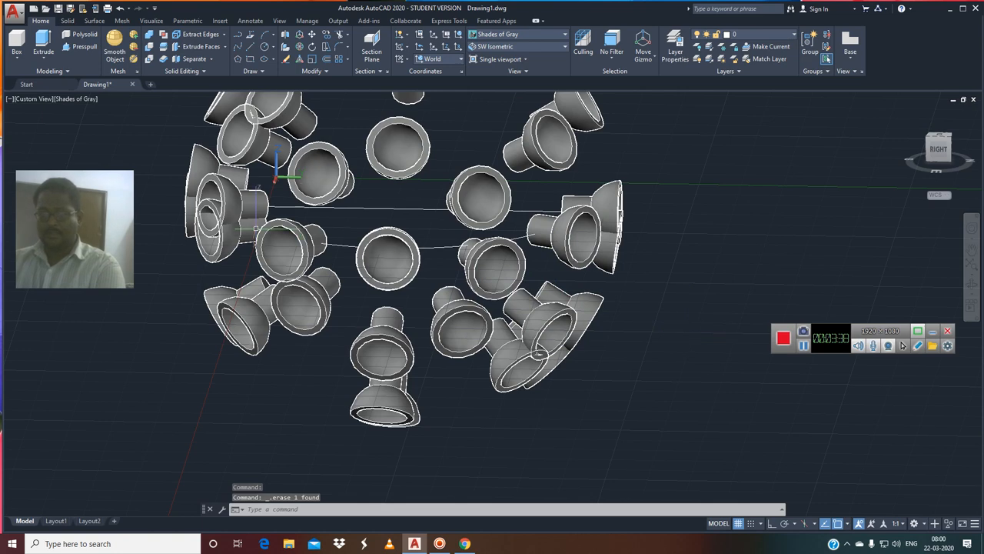
click(238, 219)
key(Delete)
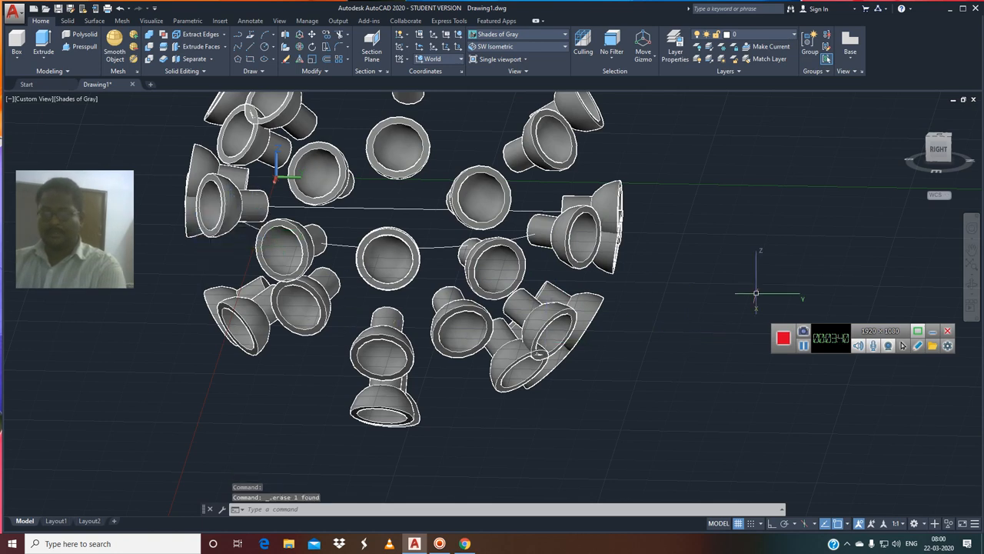
click(938, 149)
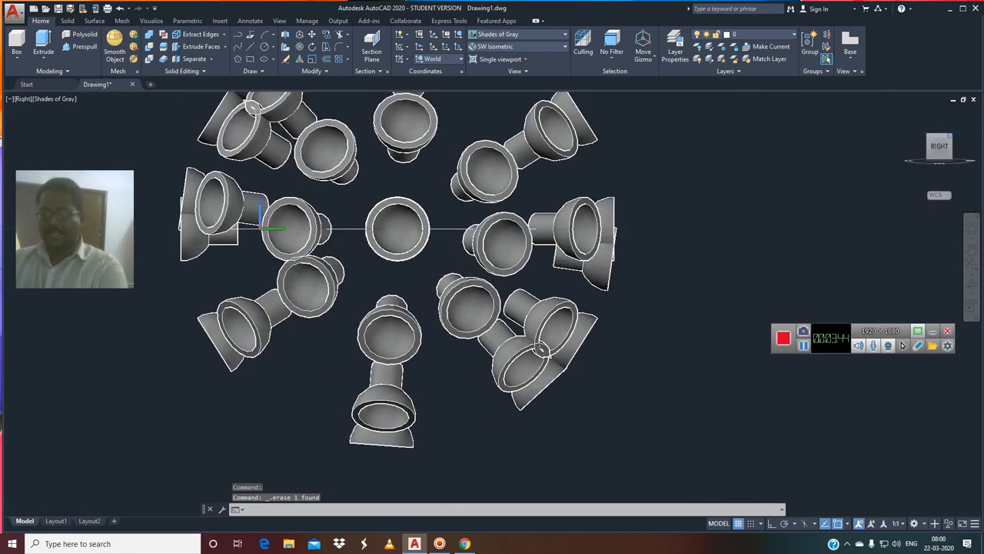
click(511, 354)
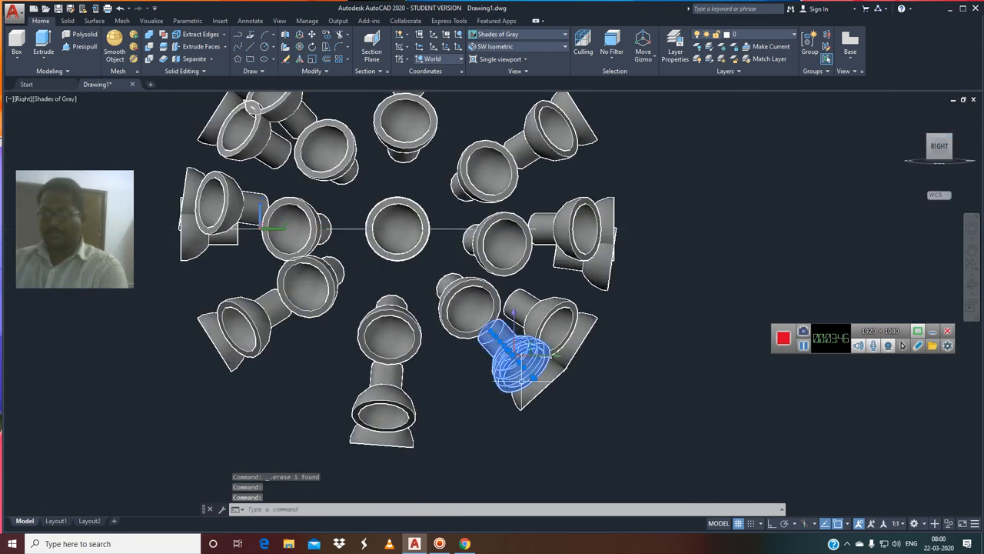
key(Delete)
Switch to Chrome and run a Google search for "g".
click(464, 544)
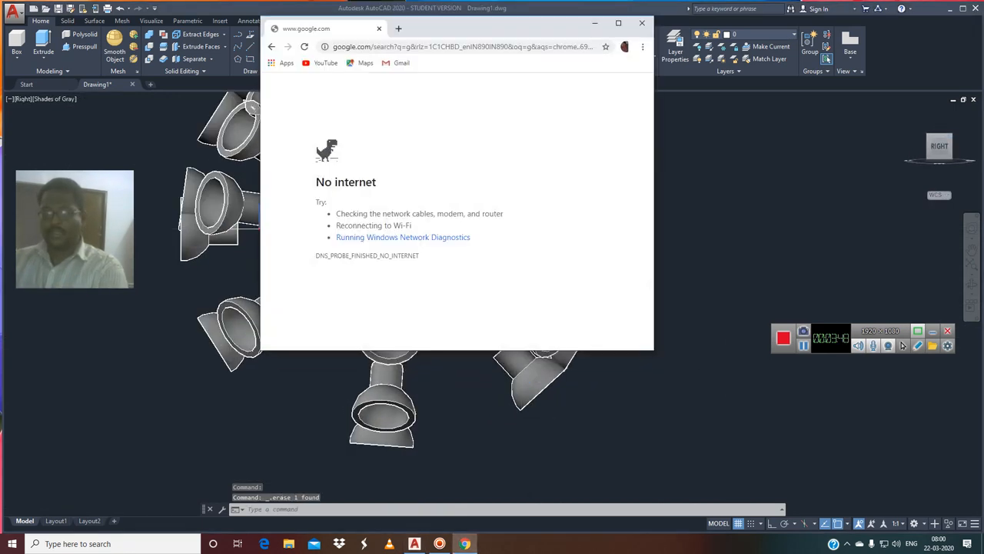
click(462, 46)
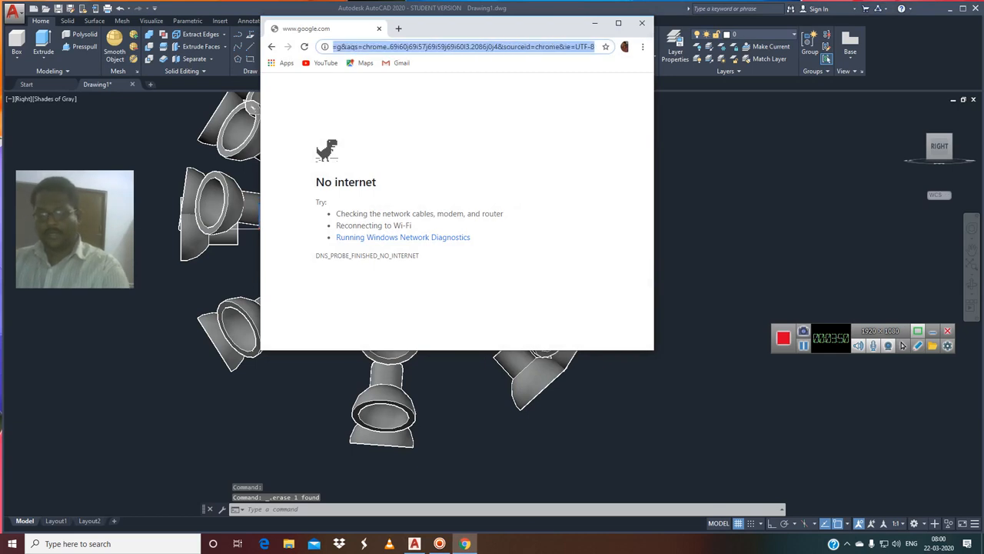
text(g)
key(BackSpace)
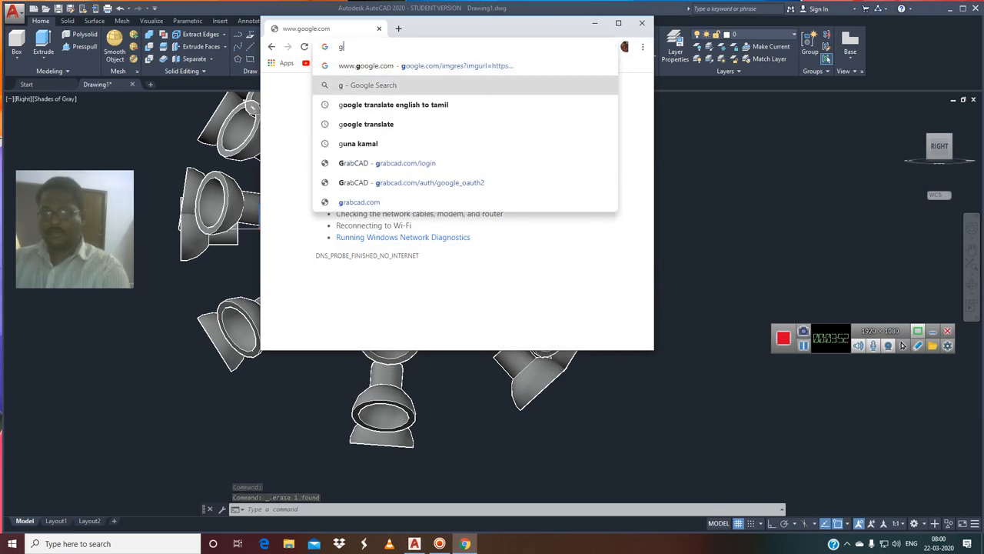
key(Return)
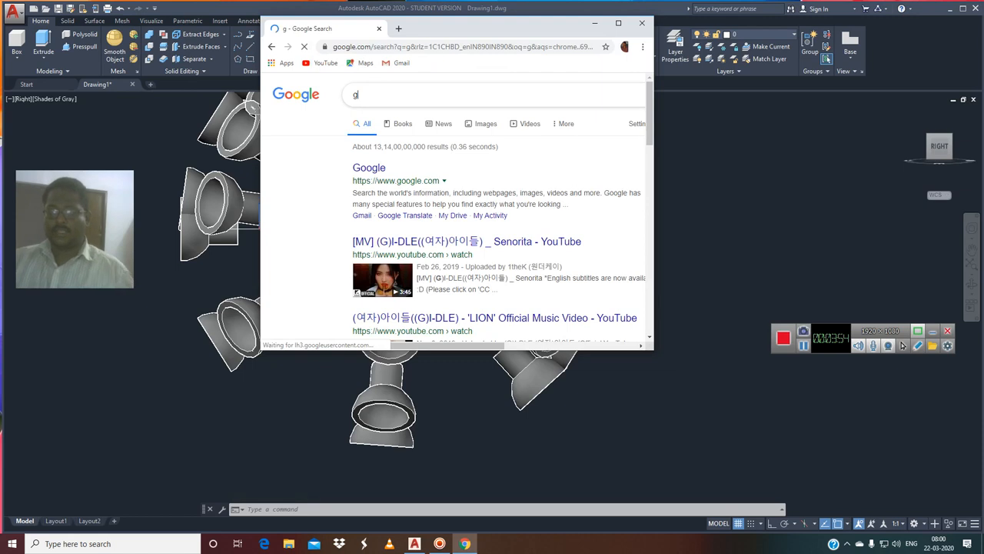
Search Google Images for "corona virus 3d'" and examine the reference pictures in a maximized window.
text(co)
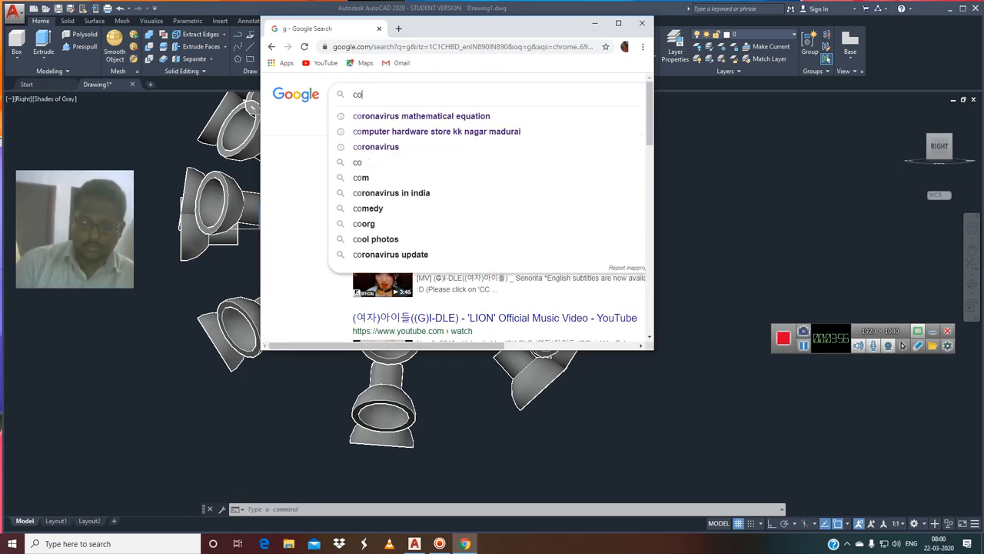
text(rona)
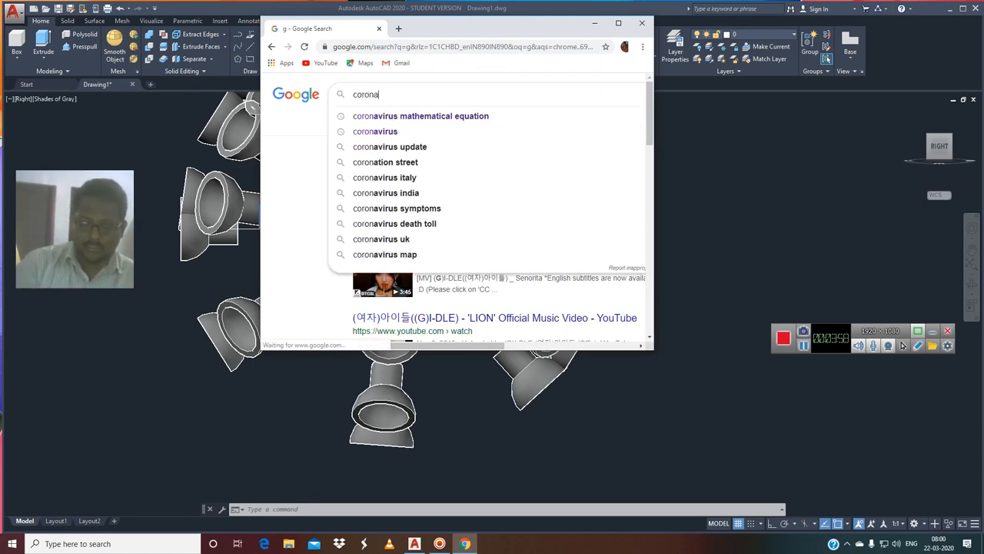
text( vi)
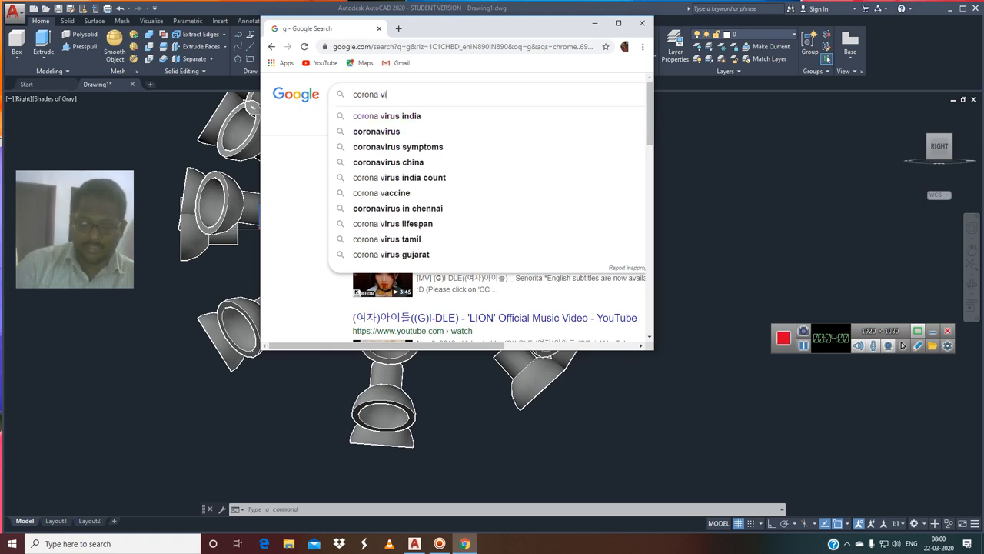
text(rus 3d)
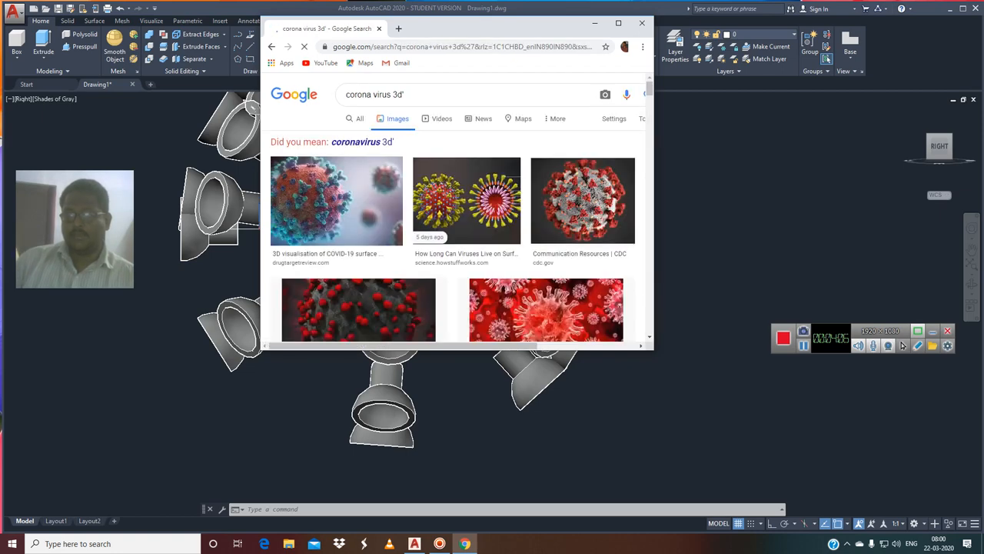
key(super+Up)
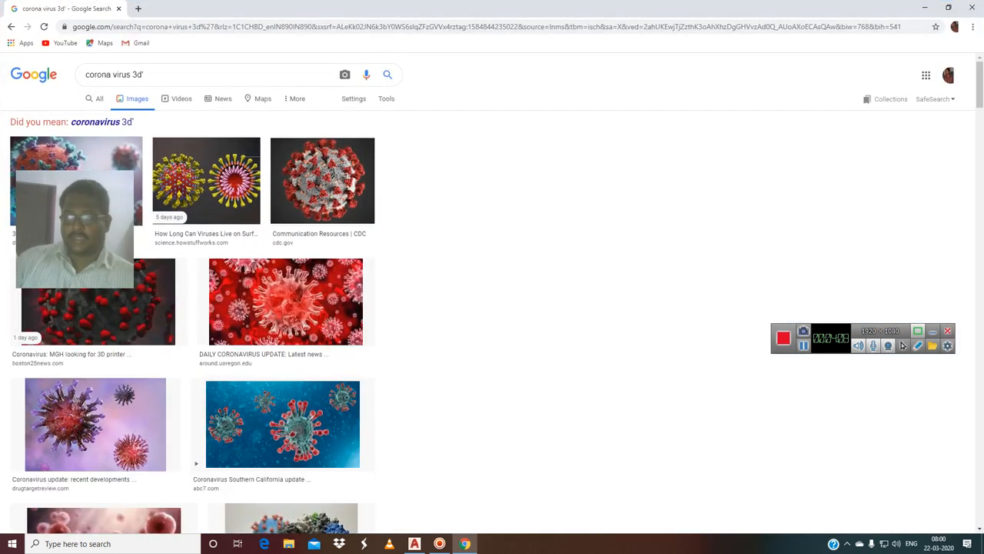
scroll(285, 423, down, 3)
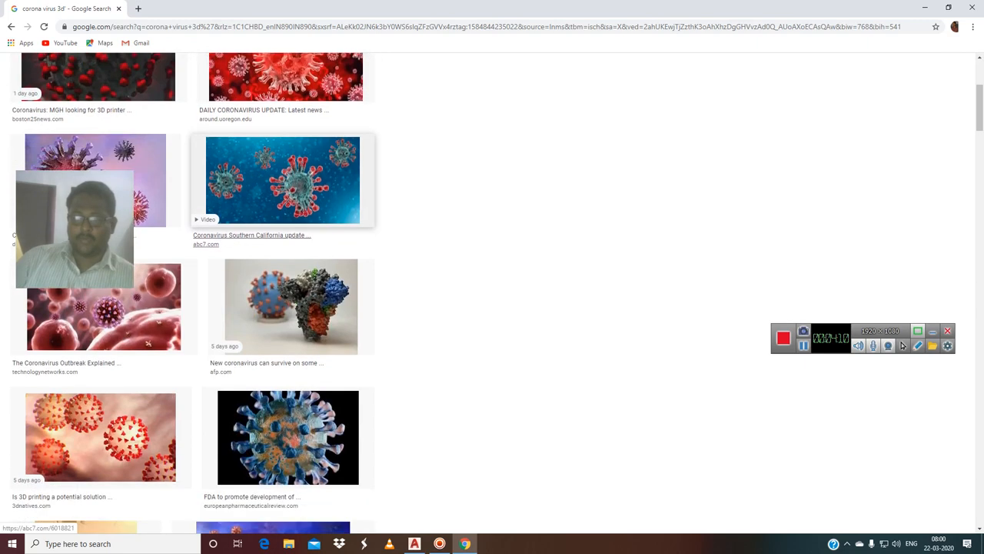
Open the European Pharmaceutical Review coronavirus picture and compare it with the nozzle cluster in AutoCAD.
scroll(287, 231, down, 3)
click(287, 219)
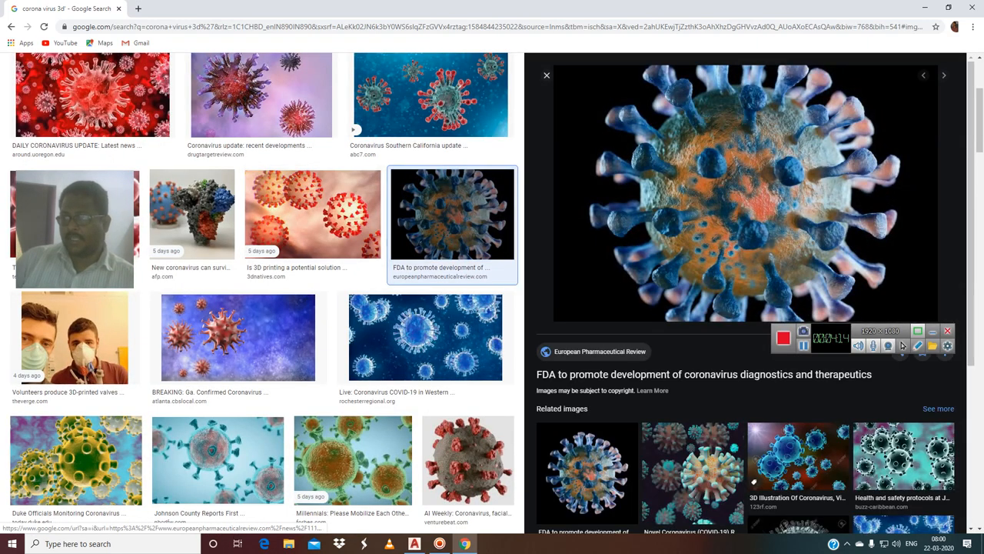
click(925, 8)
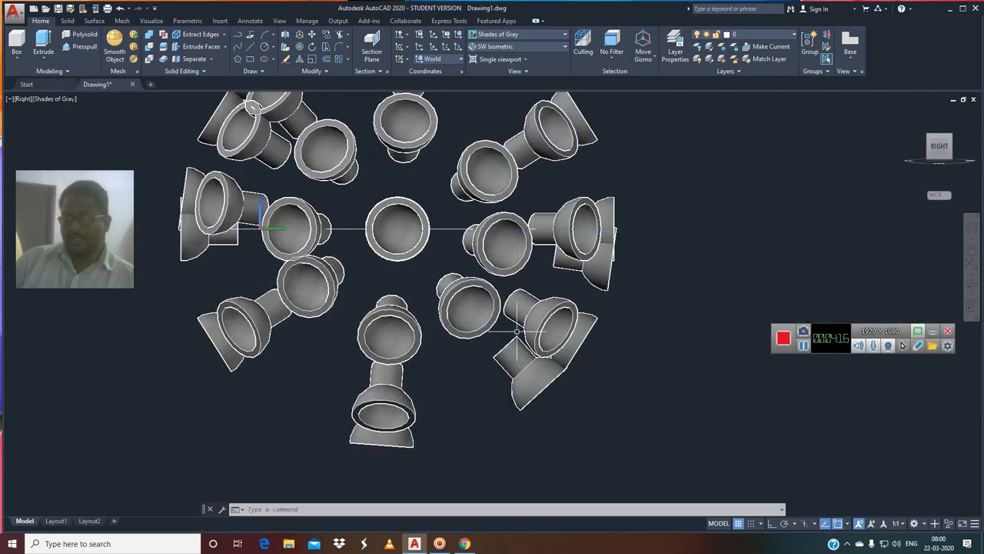
scroll(429, 421, down, 4)
scroll(465, 355, up, 2)
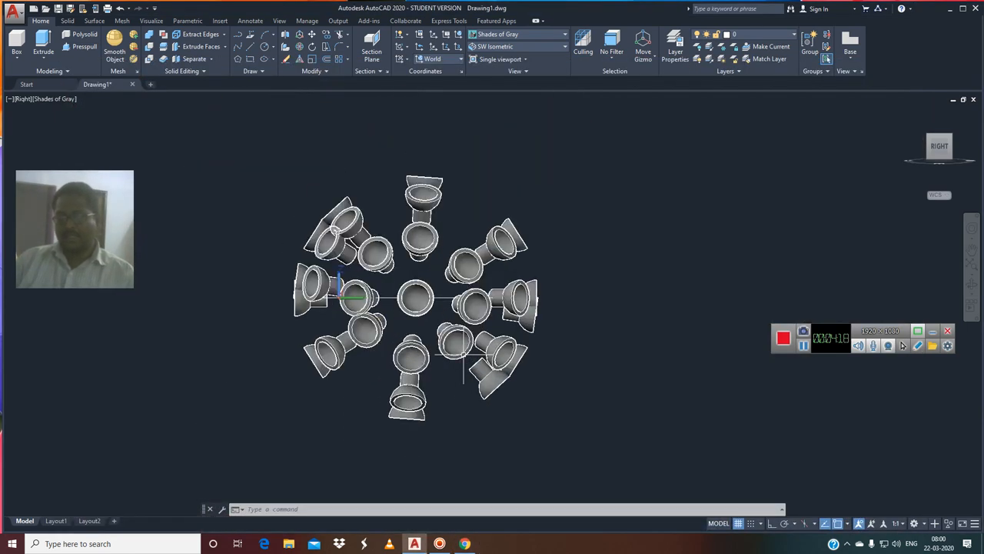
scroll(390, 494, up, 2)
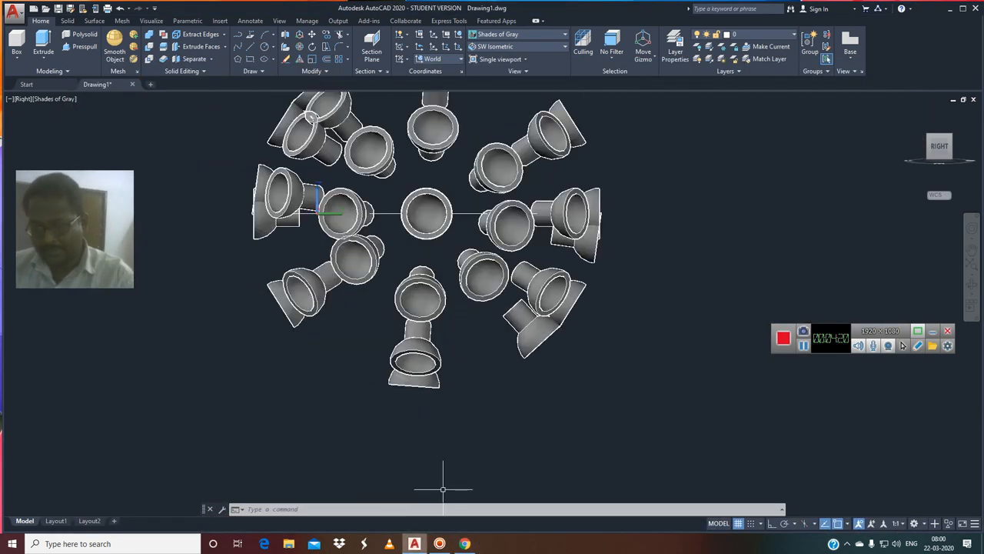
Switch back to Chrome and enlarge the "Coronavirus Indiana update" picture from ABC7 Chicago among the image results.
click(464, 543)
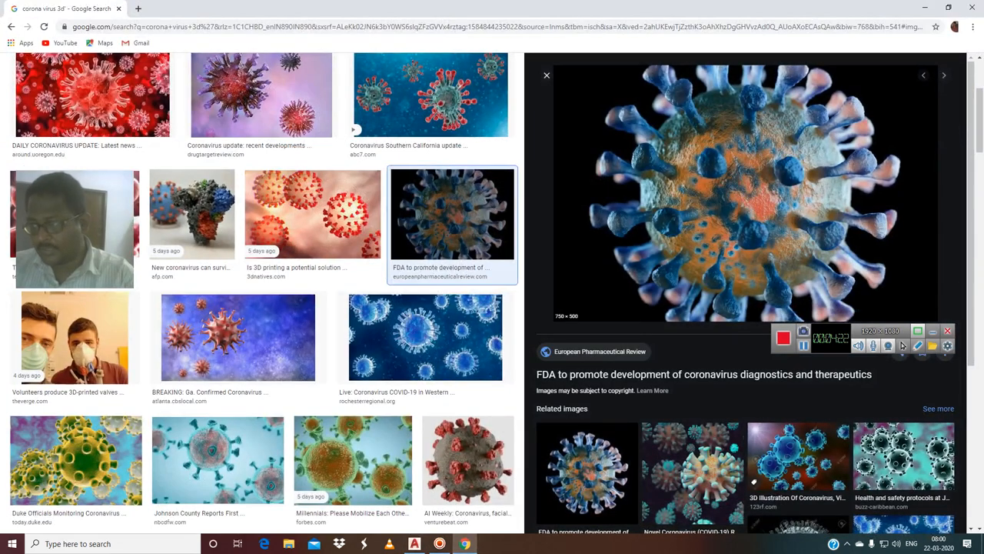
scroll(261, 308, down, 3)
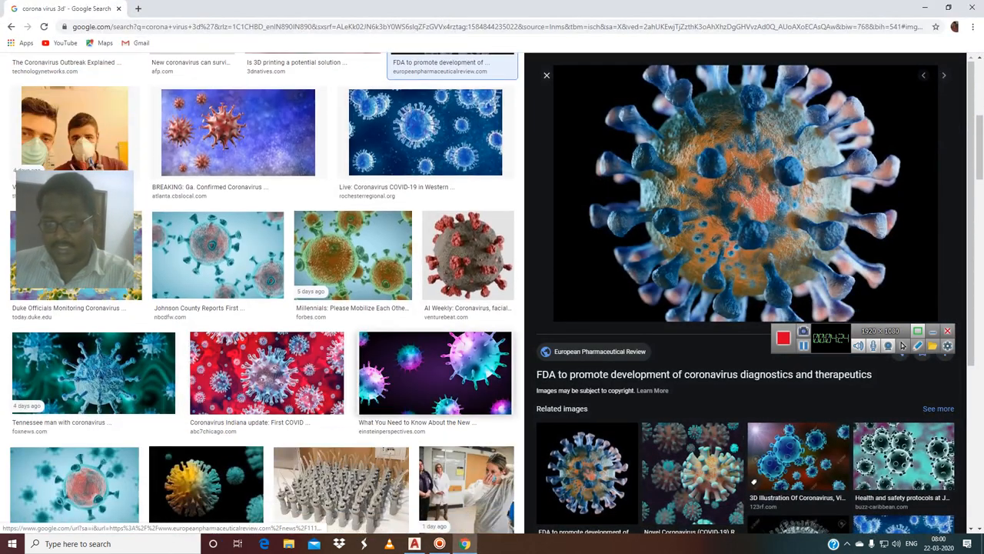
mouse_move(267, 373)
mouse_down()
mouse_move(261, 230)
mouse_move(267, 372)
mouse_up()
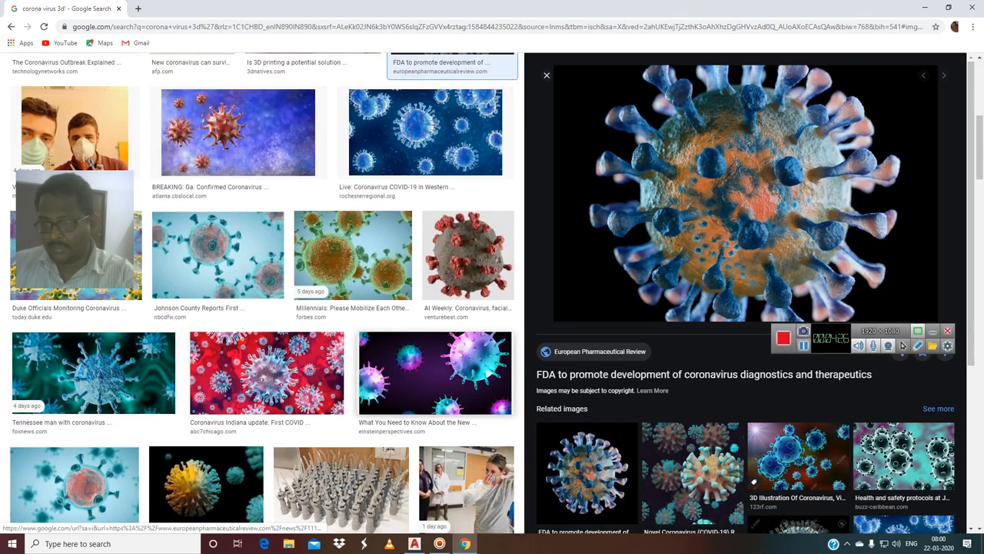
click(266, 373)
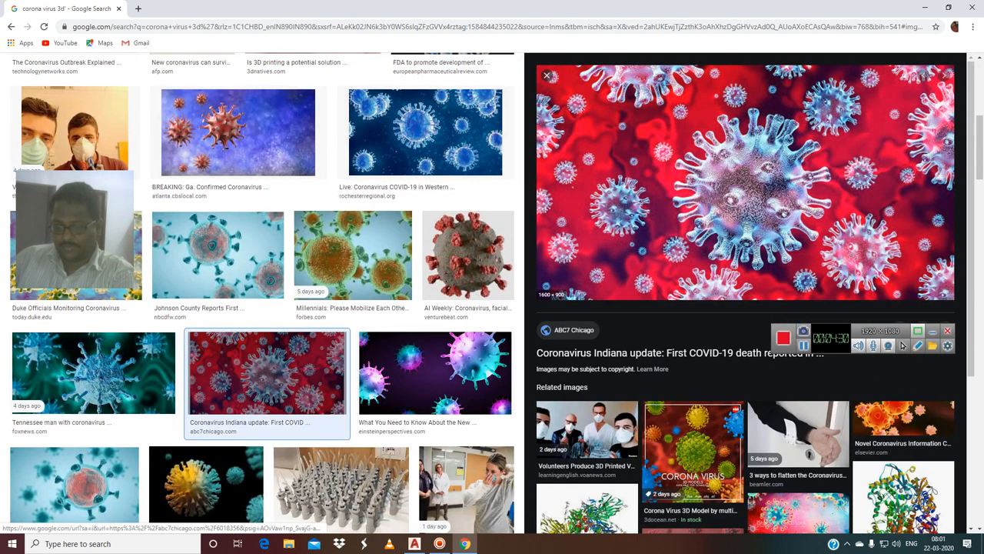
Search Google Images for "bacterias in 3d" and open the "Bacteria 3D on the App Store" picture.
scroll(903, 346, up, 5)
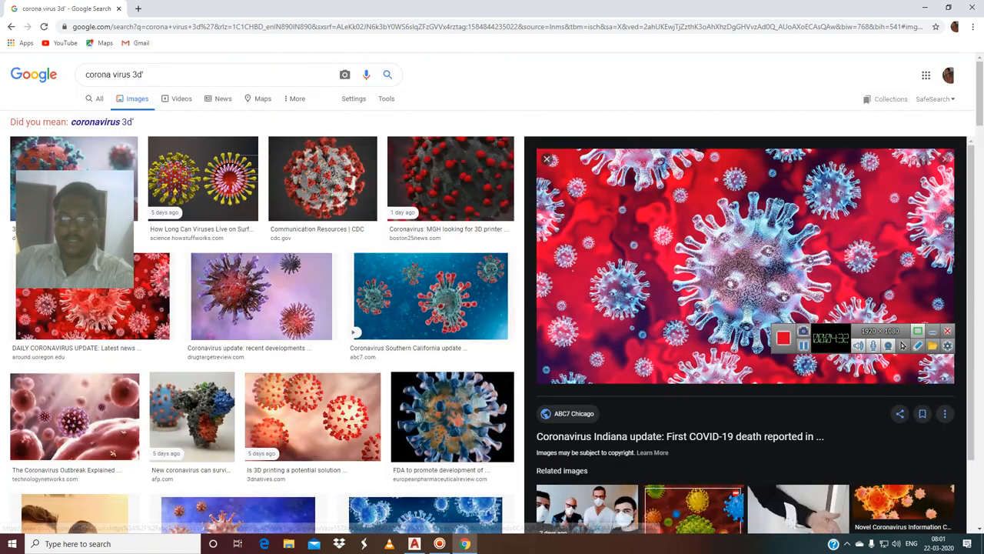
drag(145, 74, 142, 74)
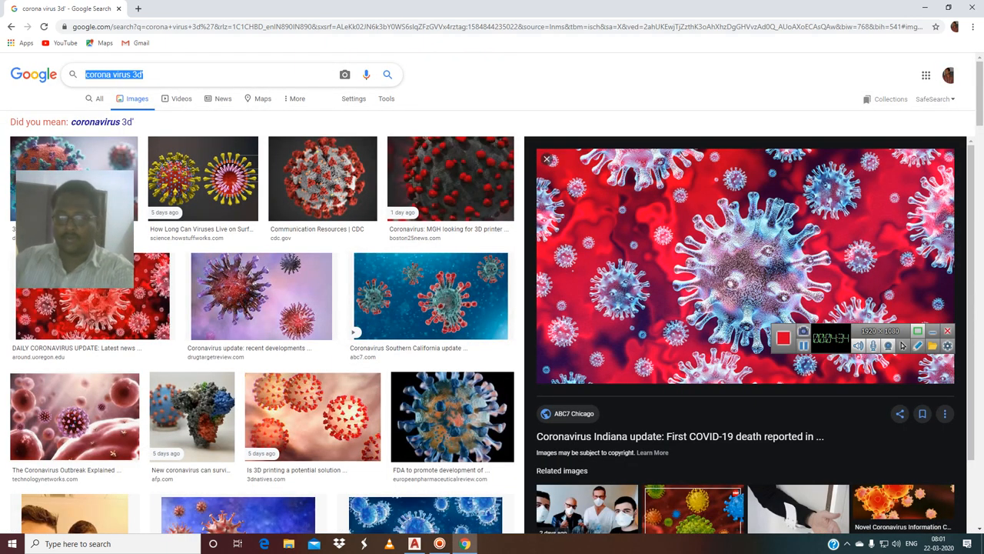
text(bacteria)
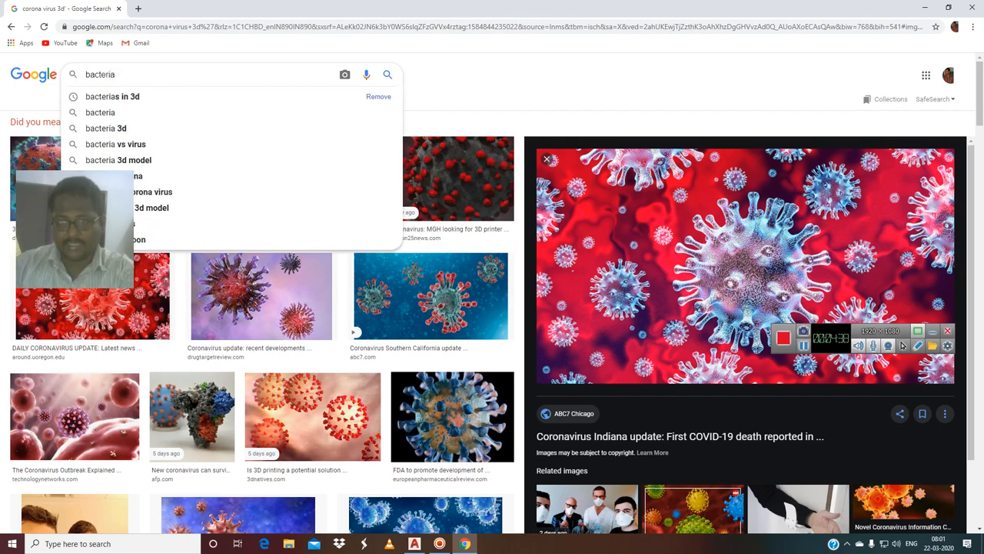
key(Down)
key(Return)
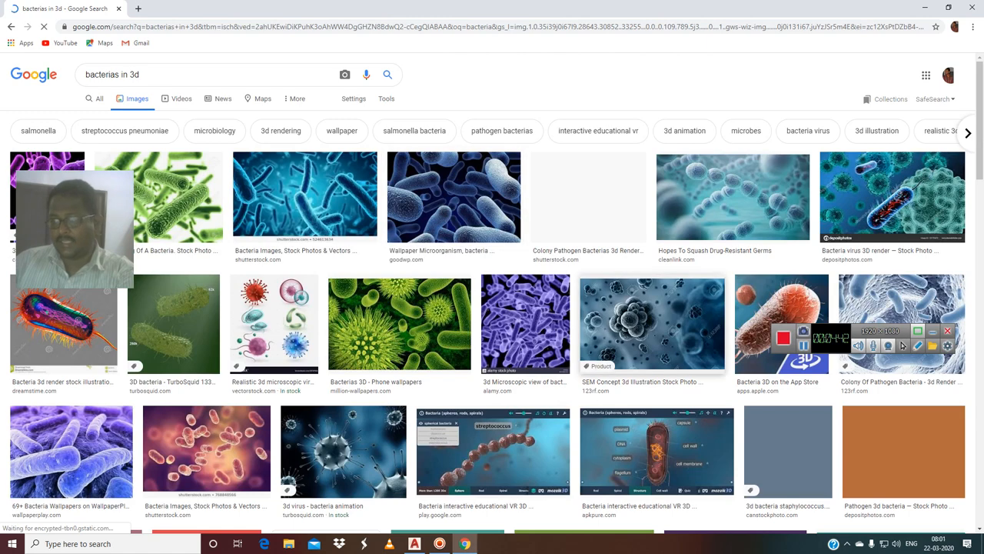
click(776, 307)
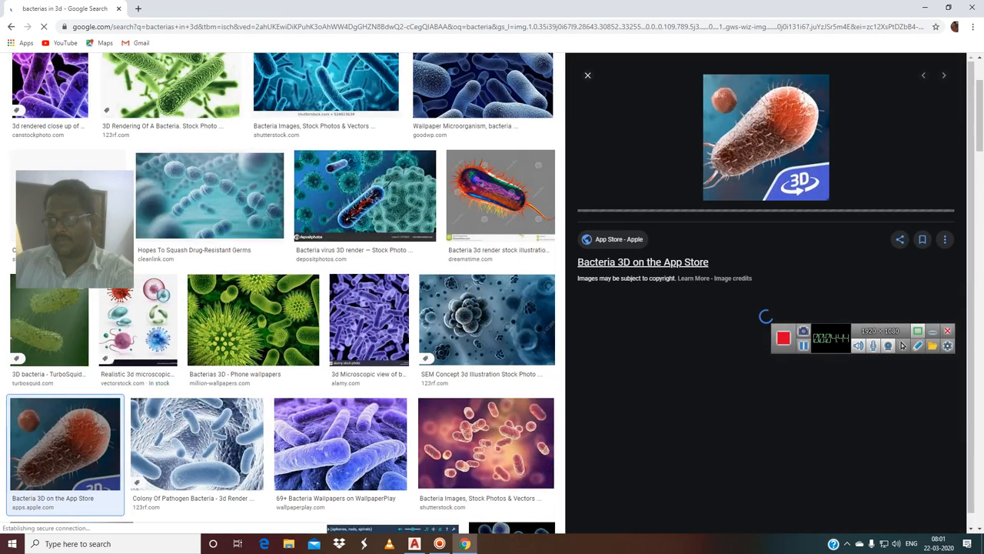
Search Google Images for "t2 virus" and open the "T2 Phage Virus - QS Study" picture.
scroll(361, 199, up, 3)
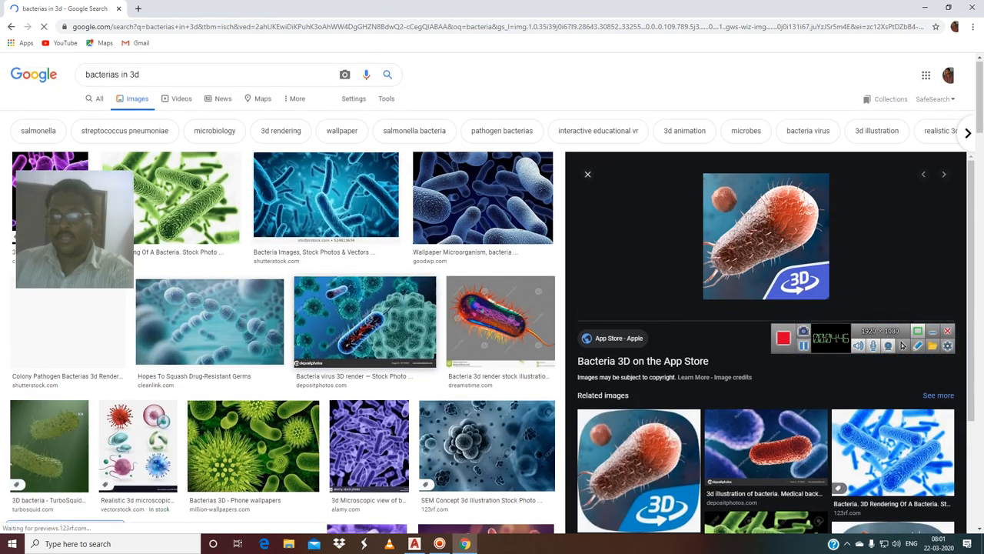
drag(141, 74, 80, 74)
text(t)
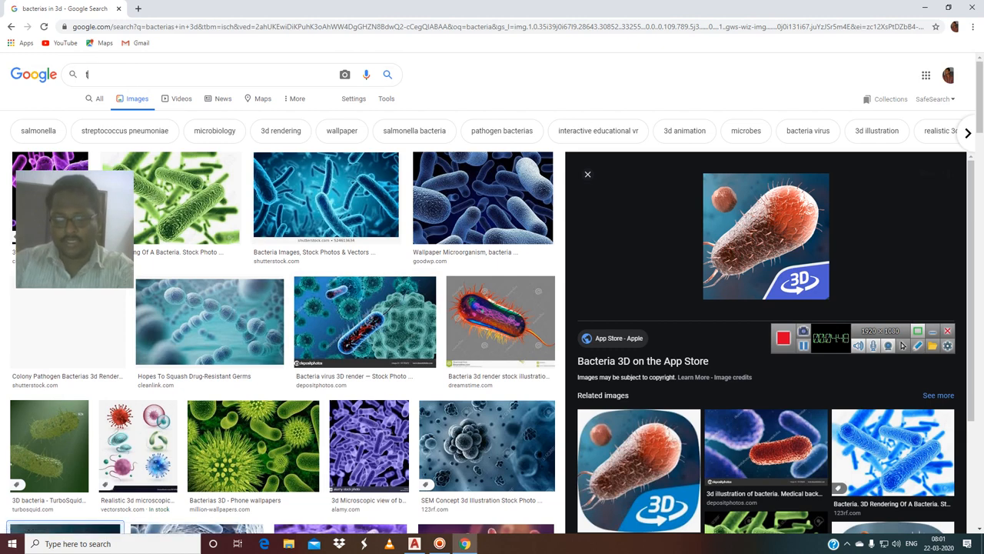
text(2 t)
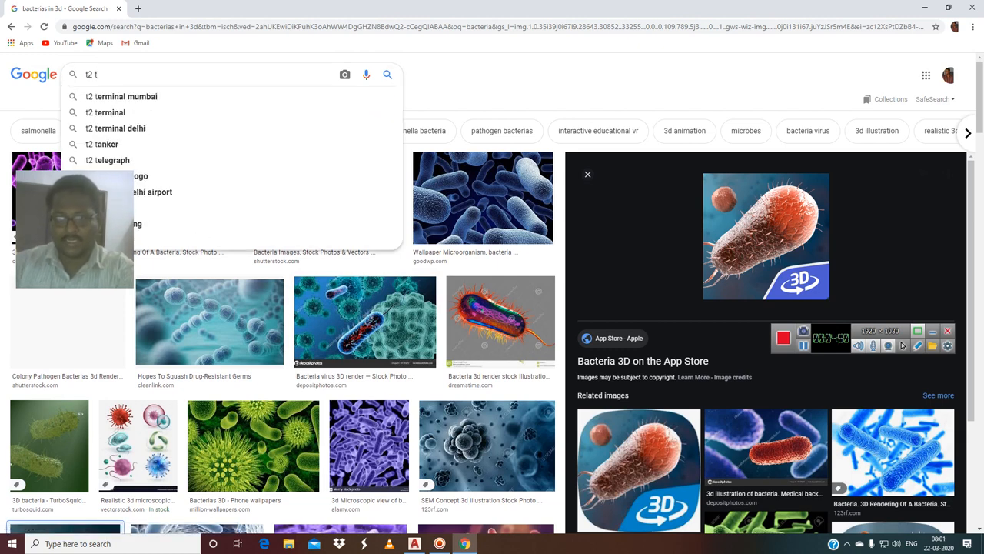
key(BackSpace)
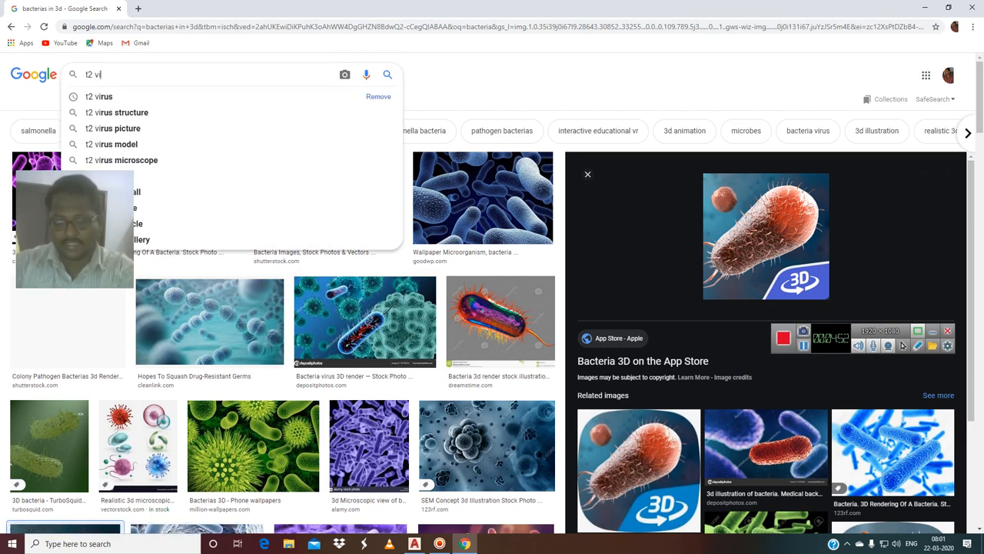
text(virus)
key(Return)
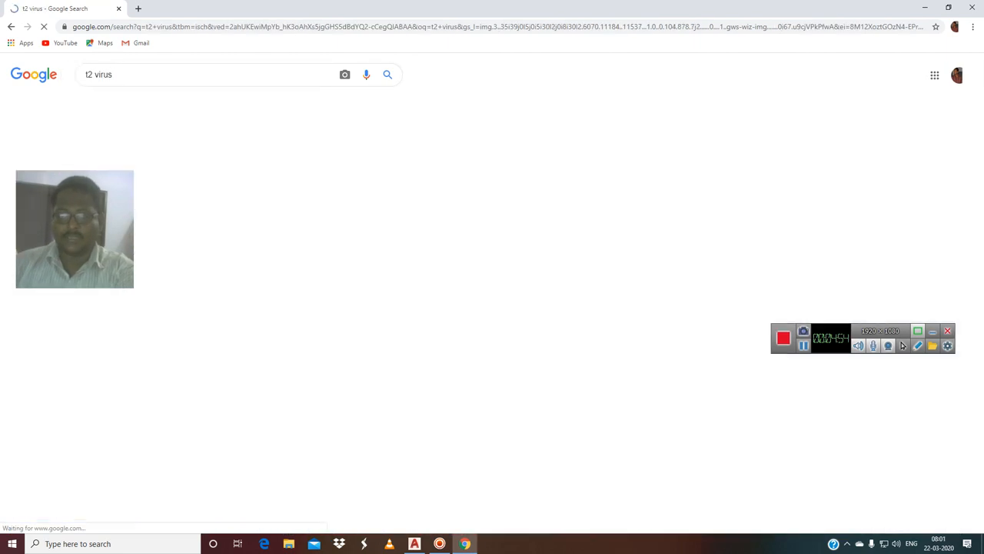
click(200, 206)
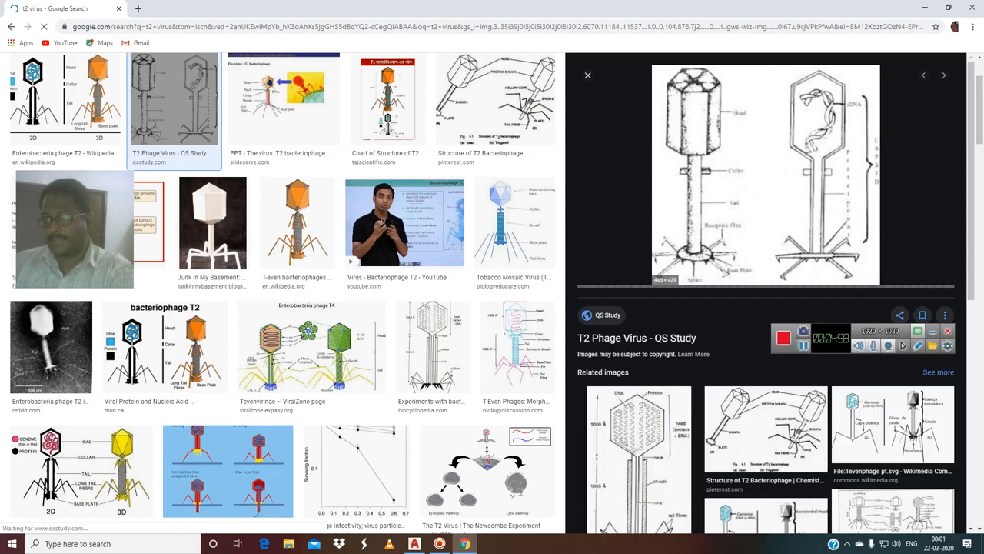
Switch to AutoCAD and delete one overlapping nozzle low on the cluster from the NW Isometric view.
key(alt+Tab)
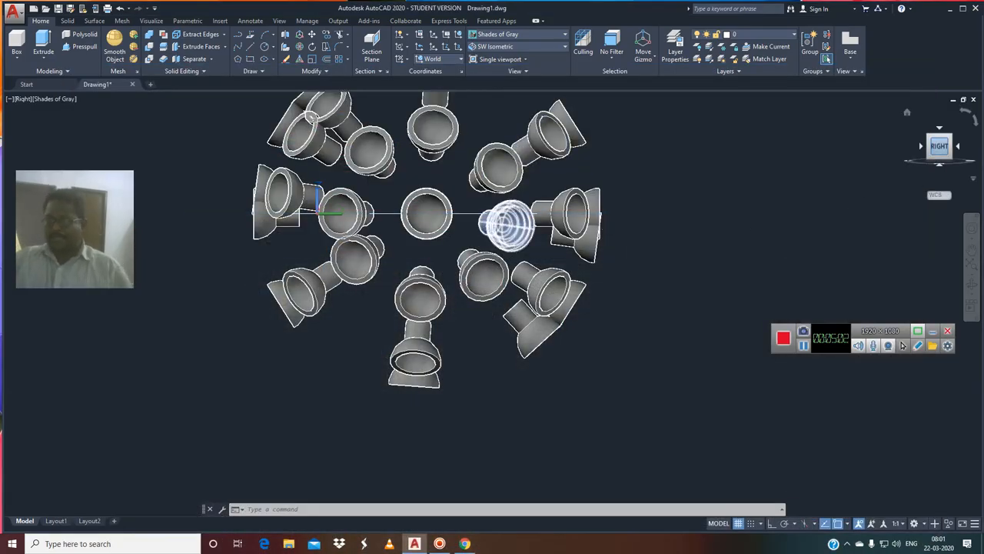
click(950, 136)
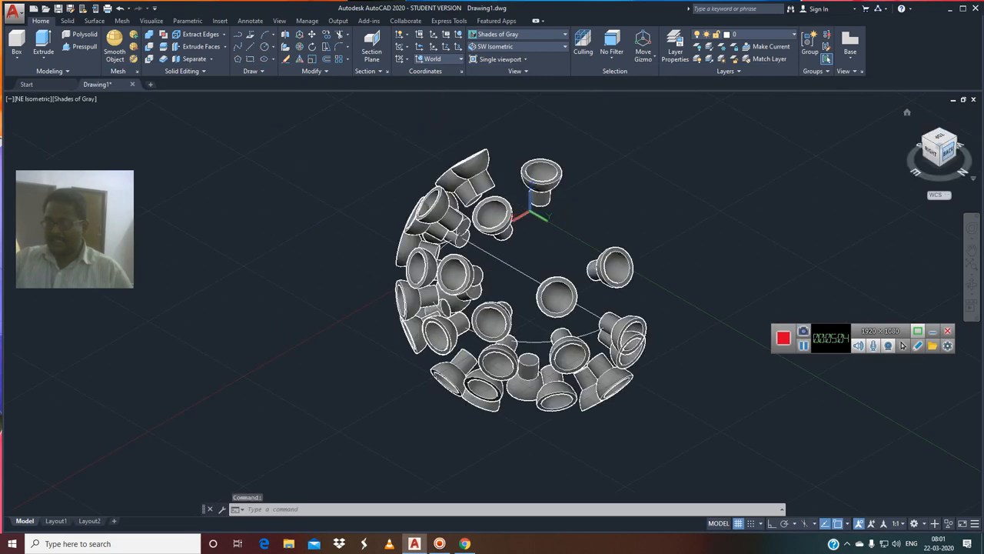
click(953, 142)
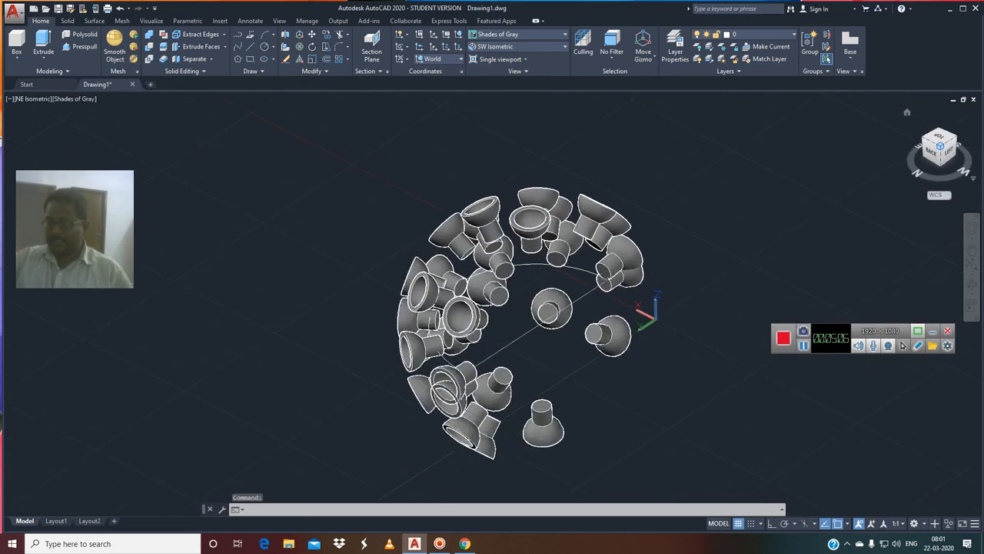
click(452, 393)
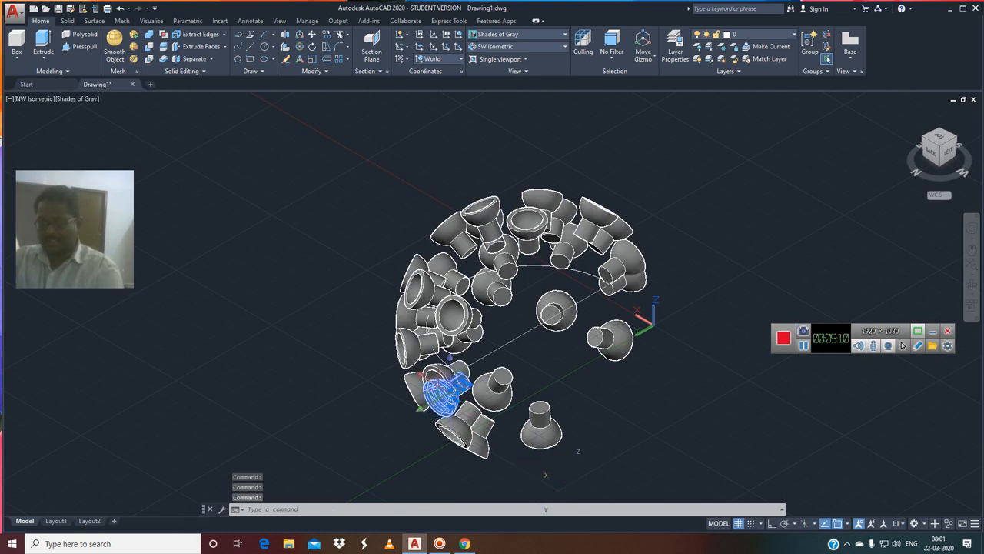
key(Delete)
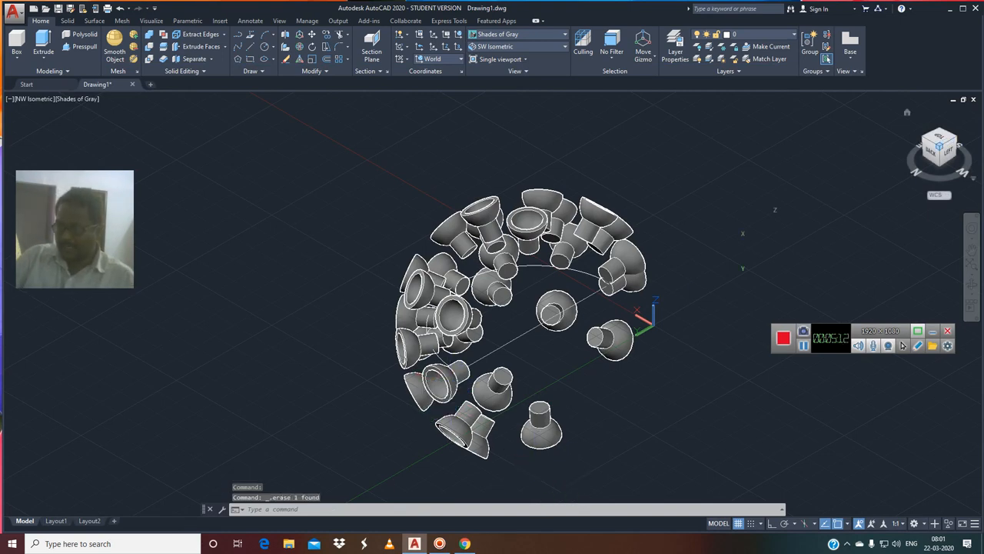
Delete three more overlapping nozzle copies on the cluster's Front side, viewed level from the Front-Right edge.
drag(933, 150, 983, 139)
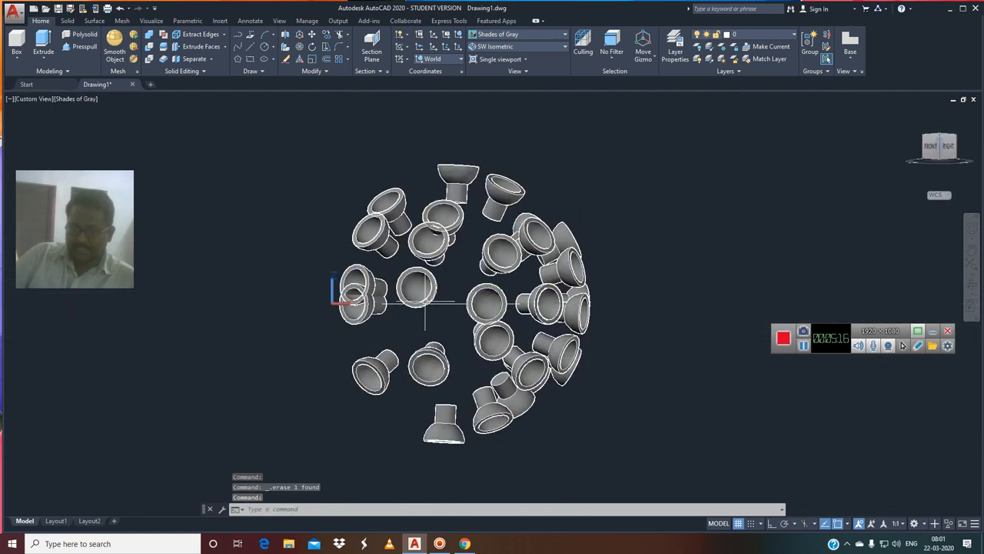
click(382, 303)
key(Delete)
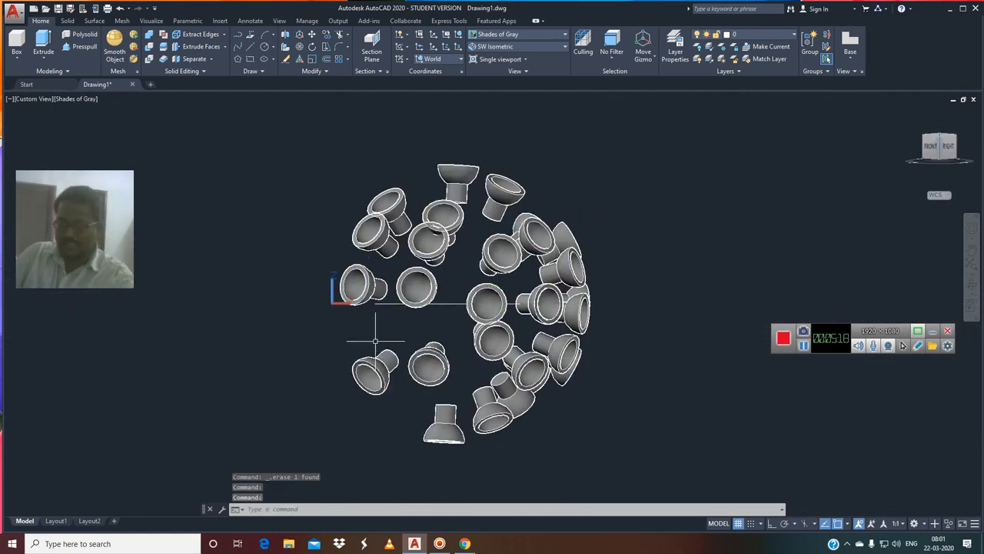
click(376, 234)
key(Delete)
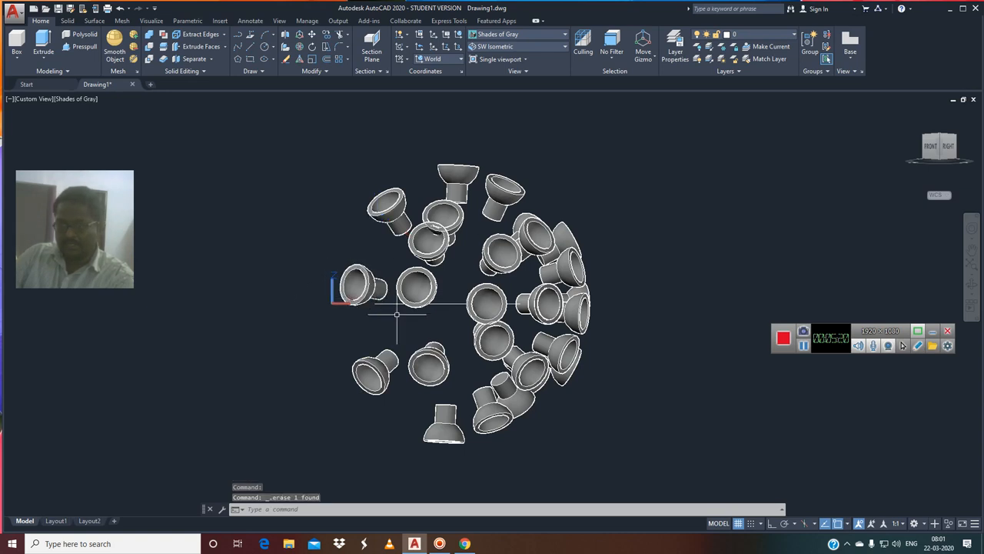
click(436, 244)
key(Delete)
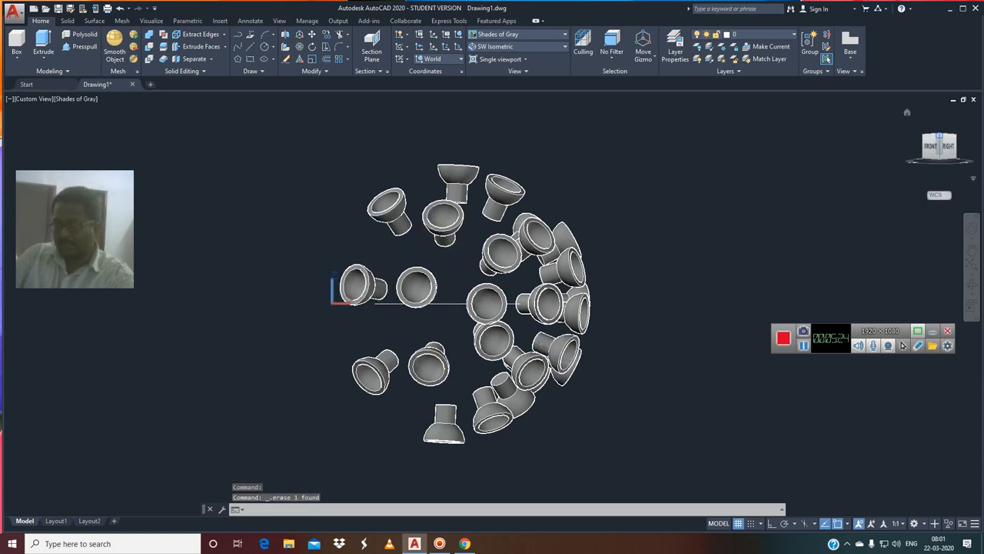
View the cluster obliquely from above its Left side and set the visual style to 2D Wireframe.
mouse_move(939, 136)
mouse_down()
mouse_move(915, 153)
mouse_move(849, 150)
mouse_up()
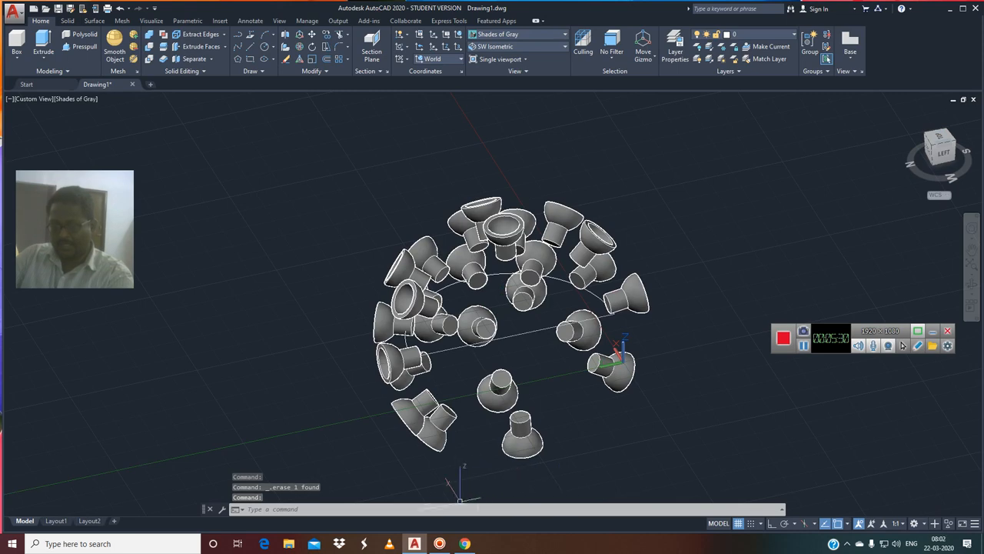
click(517, 34)
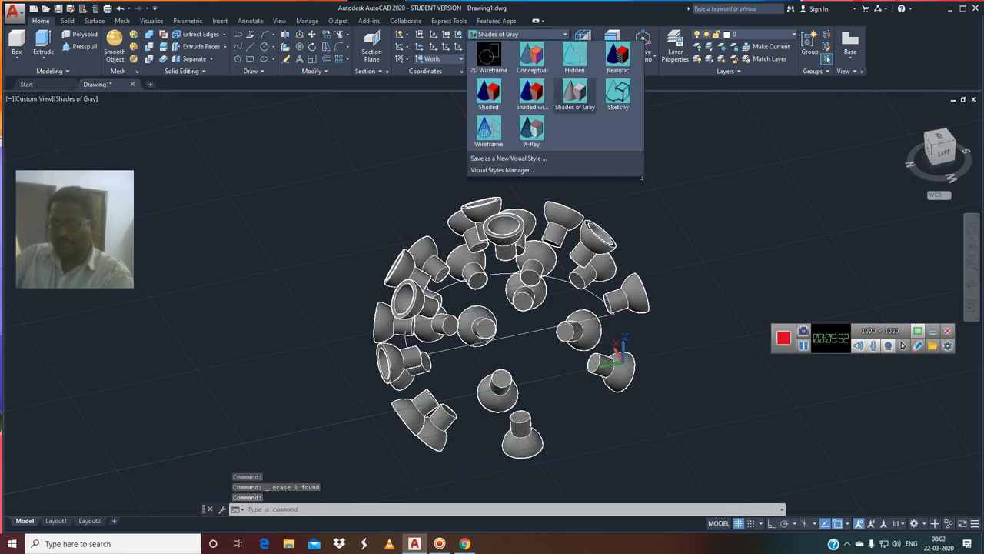
click(482, 86)
Start the Mirror command and select the first five nozzles along the cluster's upper north side.
scroll(435, 382, up, 5)
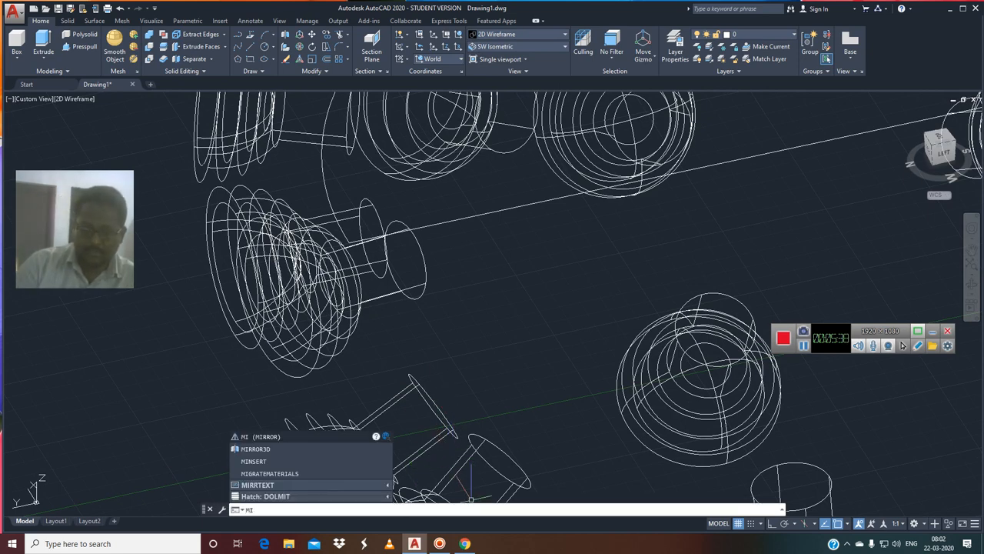
key(Return)
scroll(576, 367, down, 5)
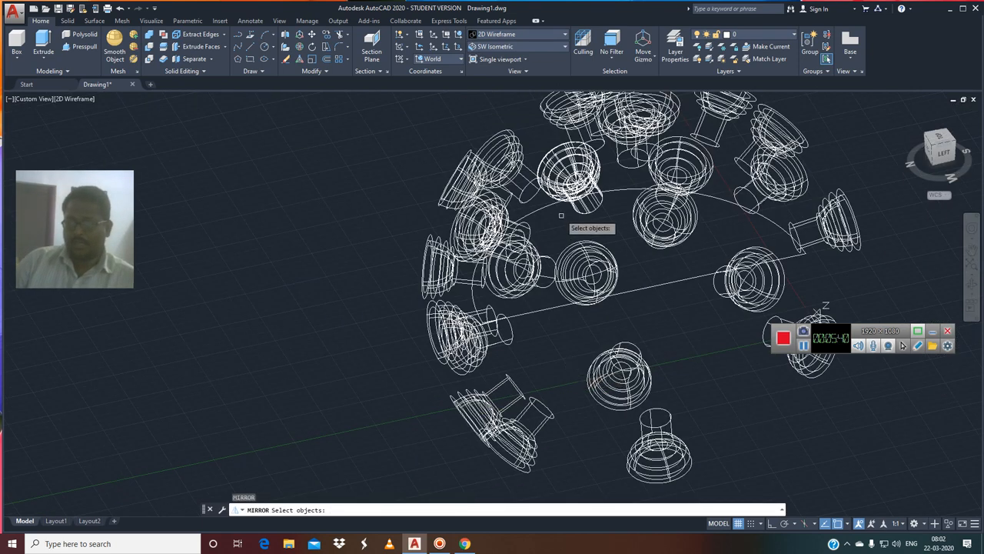
click(468, 194)
click(509, 178)
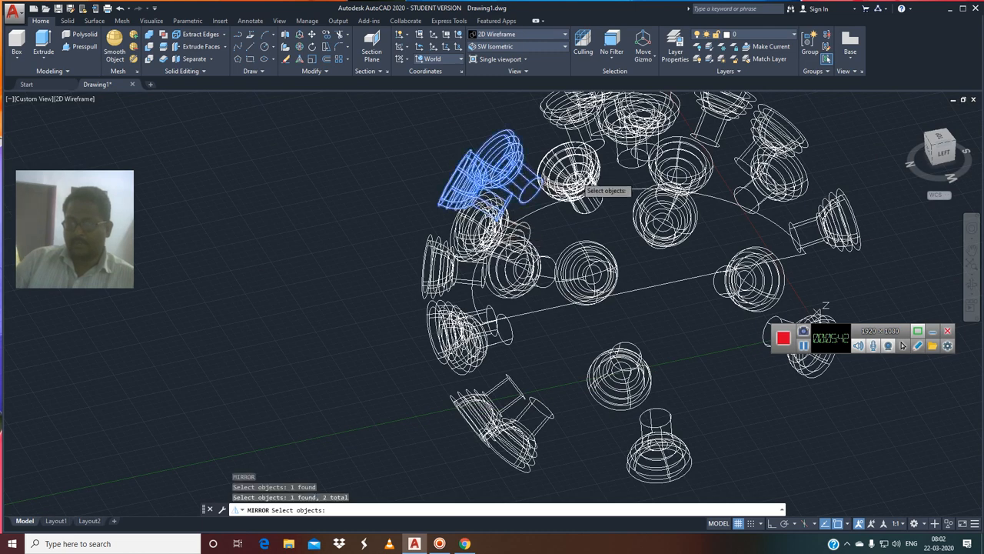
click(580, 183)
click(577, 121)
click(633, 143)
Add the remaining nozzles across the top and the upper south side of the cluster to the mirror selection.
scroll(643, 166, down, 5)
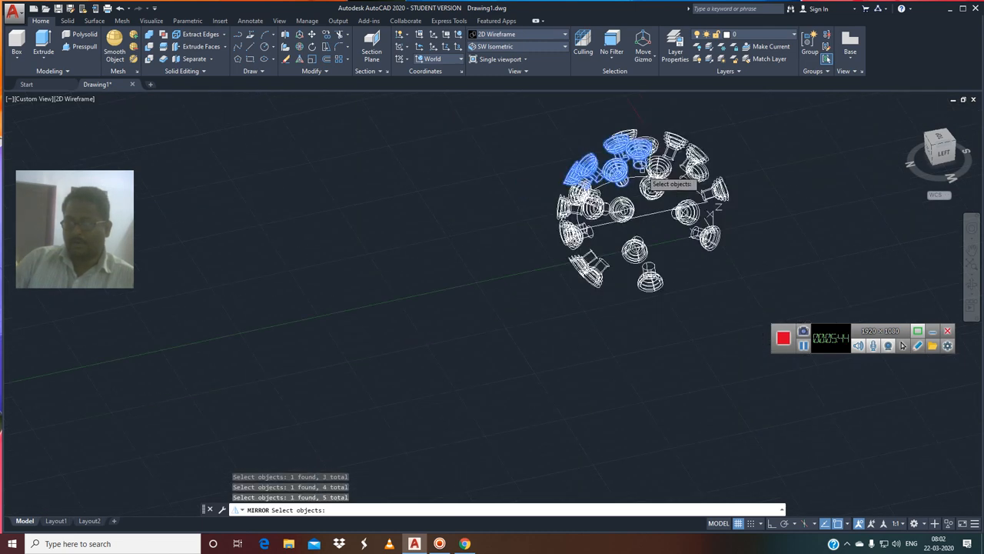
click(625, 136)
click(676, 140)
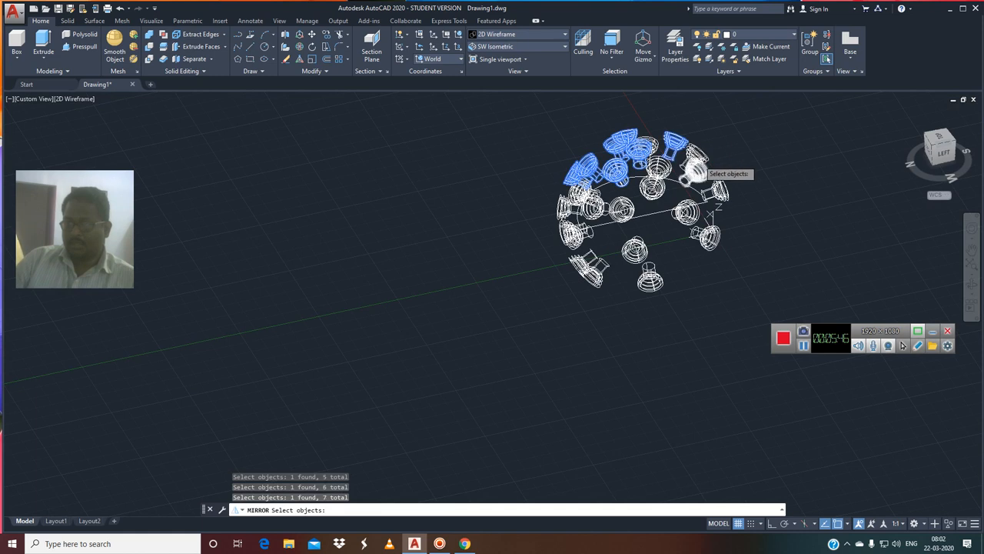
click(695, 157)
click(716, 186)
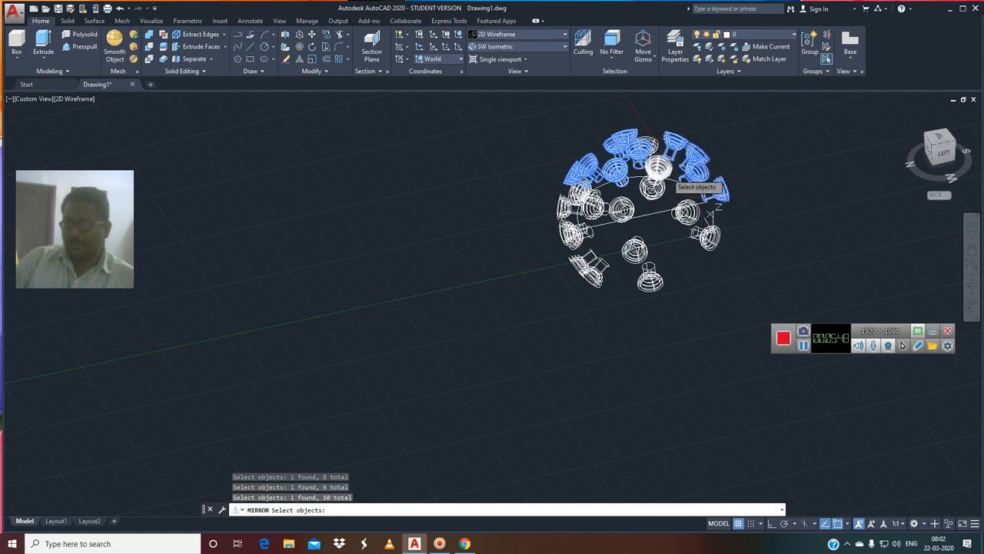
click(665, 173)
click(654, 193)
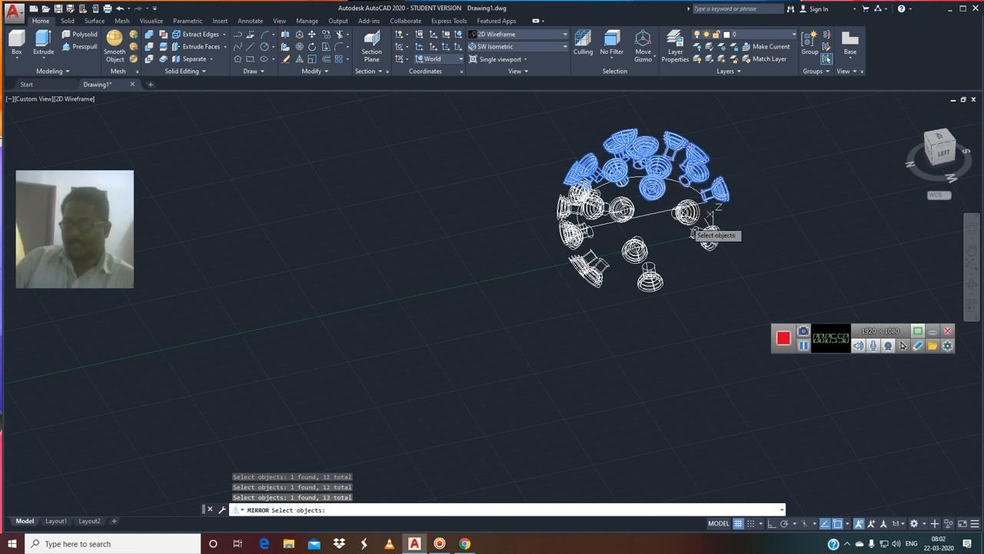
Add the lower nozzles and those around the cluster's north side and Left face to the mirror selection.
click(688, 221)
click(708, 232)
click(648, 281)
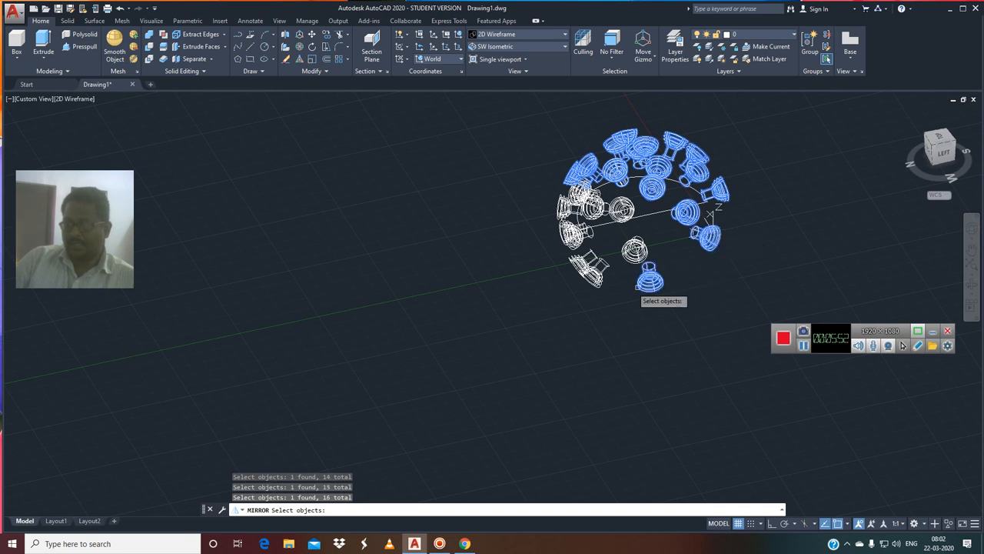
click(635, 251)
click(589, 267)
click(577, 237)
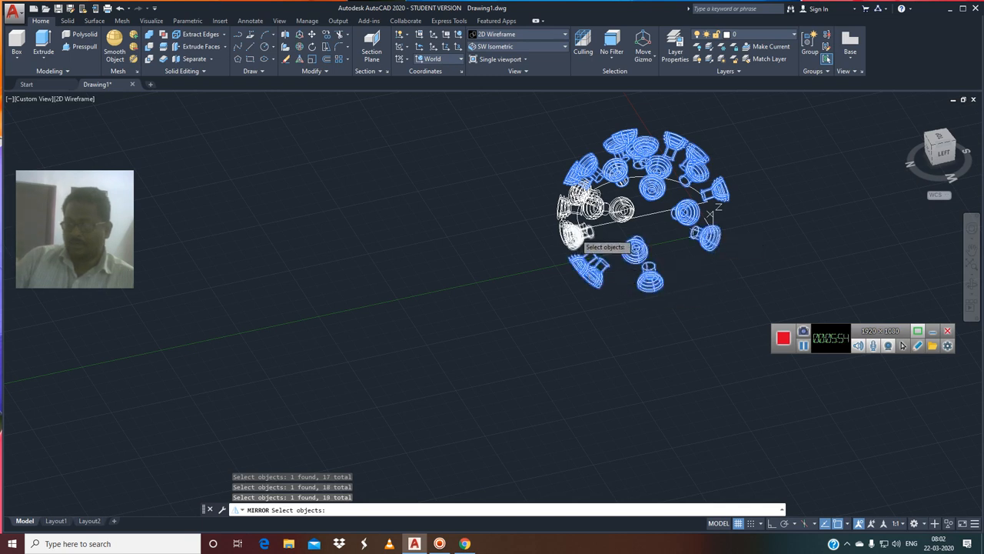
click(566, 213)
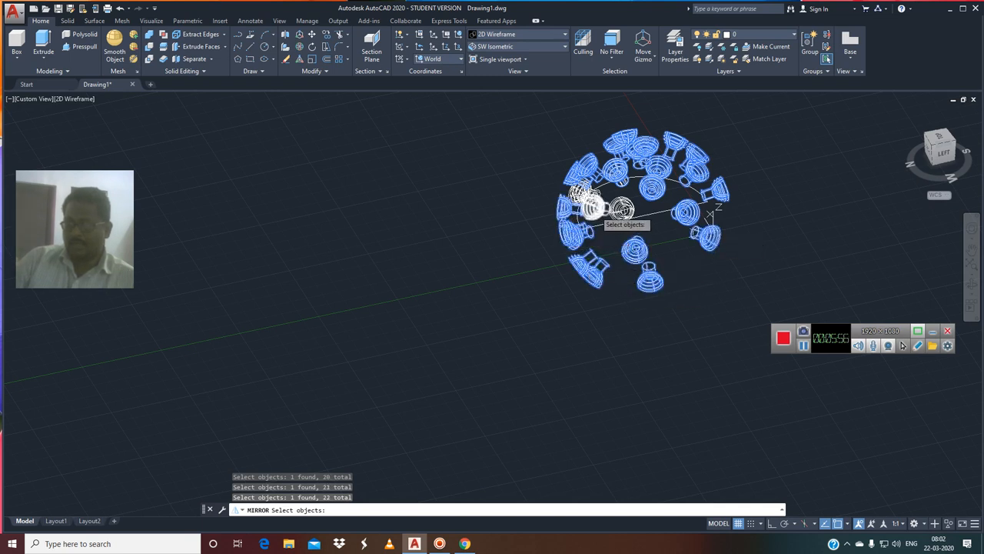
click(589, 206)
click(582, 201)
scroll(582, 201, up, 5)
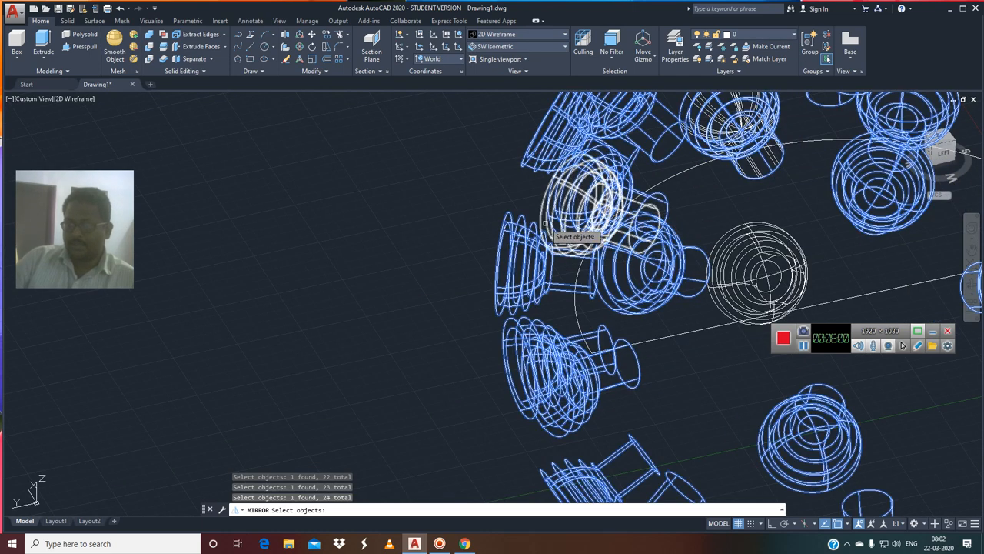
click(554, 230)
click(755, 243)
scroll(780, 213, down, 5)
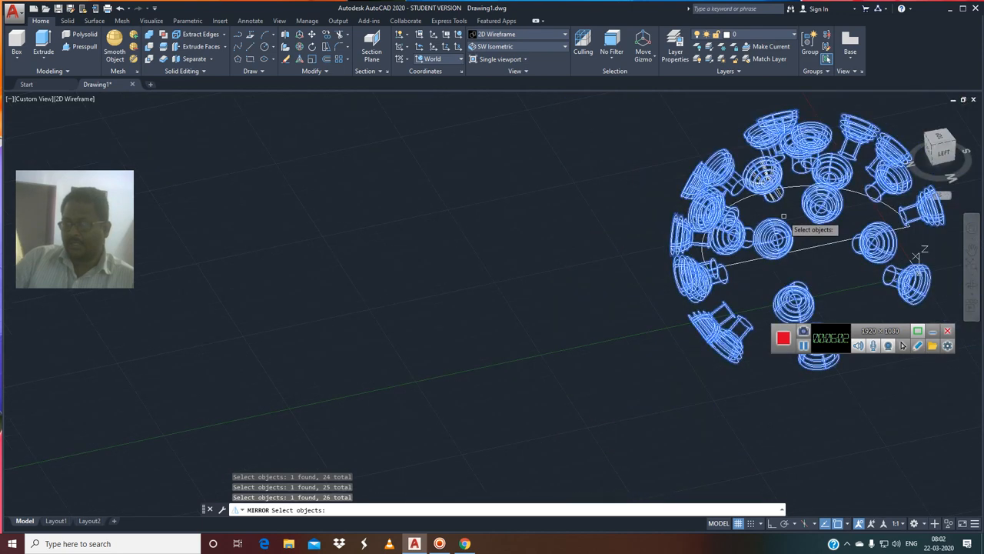
Include the coincident nozzle copies above the semicircle's arc on the upper north side and finish the mirror selection.
middle_drag(775, 249, 519, 265)
scroll(521, 201, up, 6)
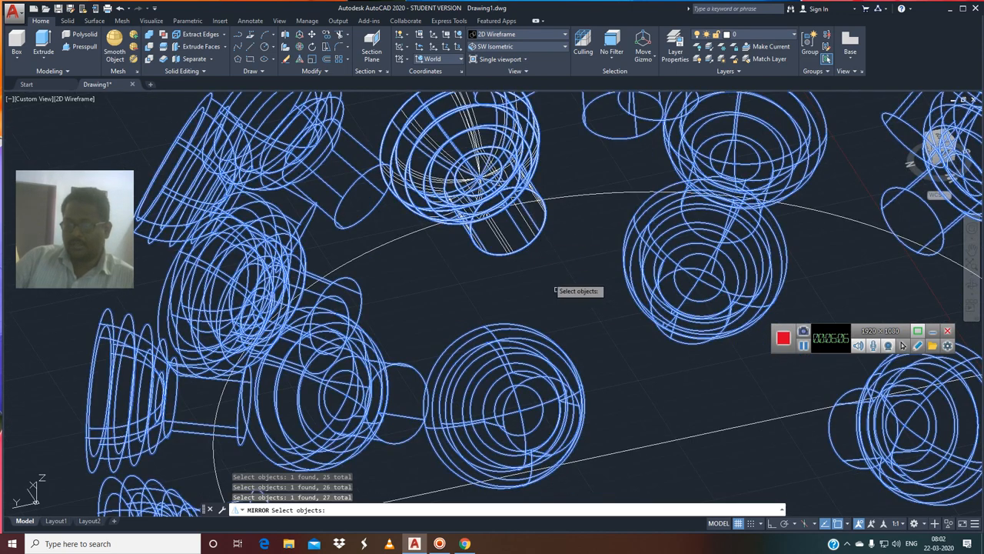
click(505, 243)
scroll(547, 269, down, 3)
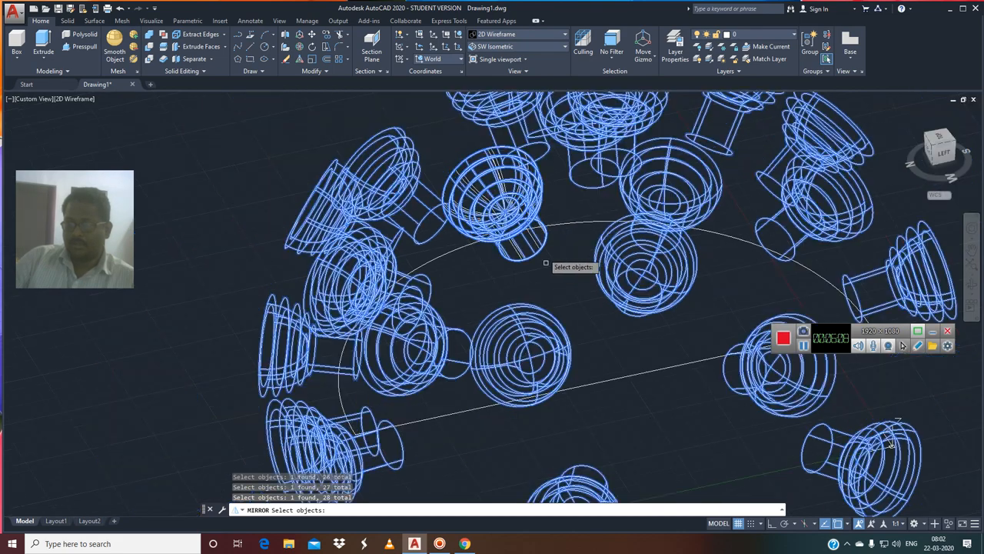
scroll(549, 260, up, 2)
scroll(548, 263, down, 5)
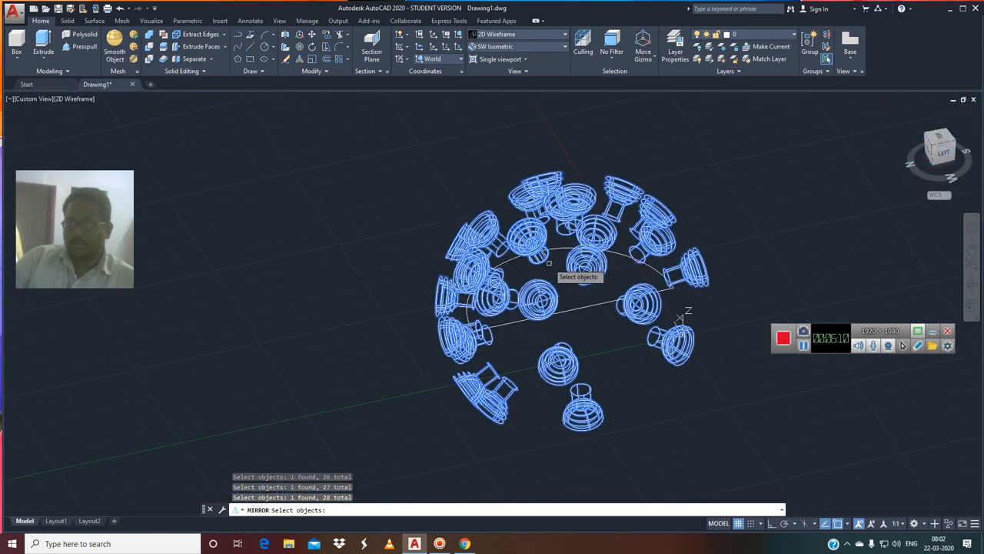
middle_drag(569, 284, 437, 265)
scroll(484, 294, up, 6)
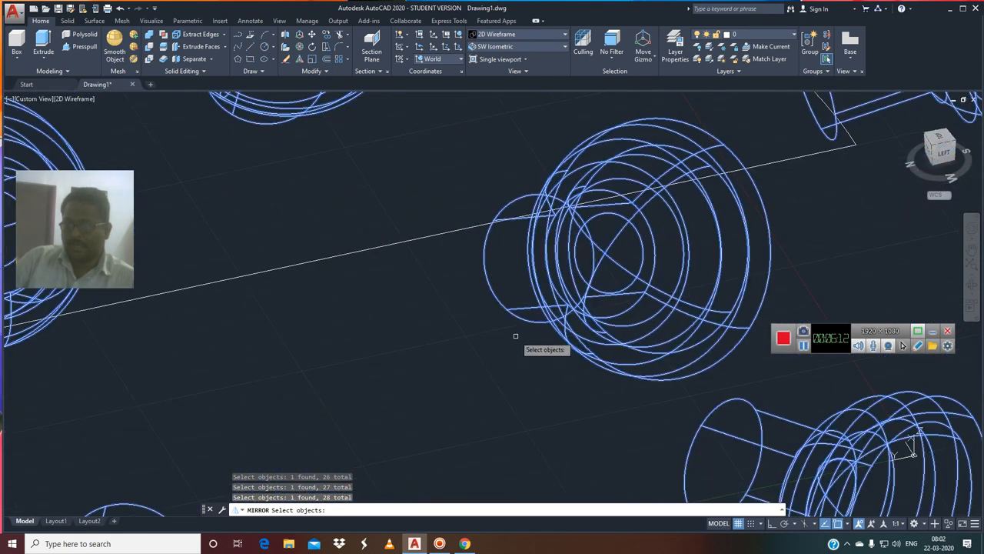
scroll(516, 335, down, 5)
scroll(368, 204, up, 5)
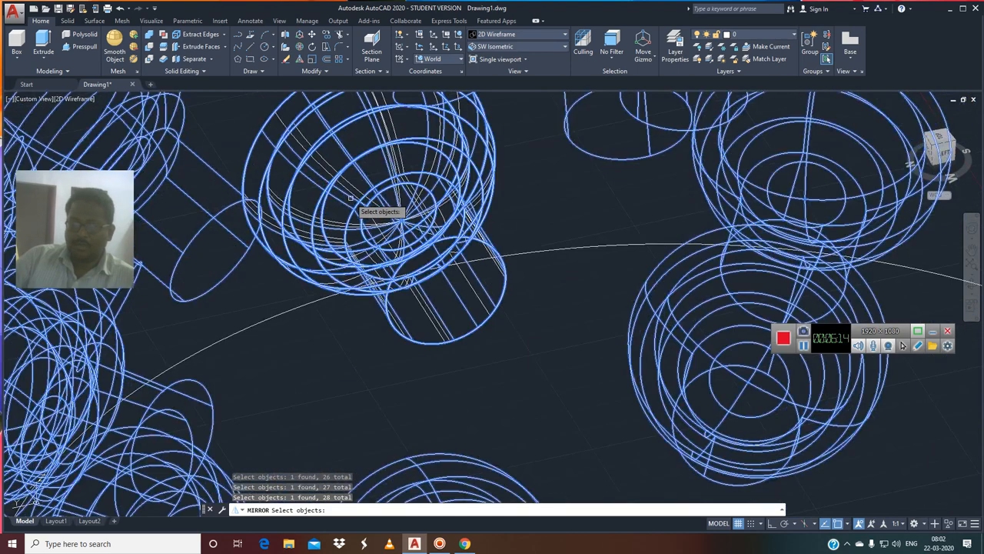
click(326, 162)
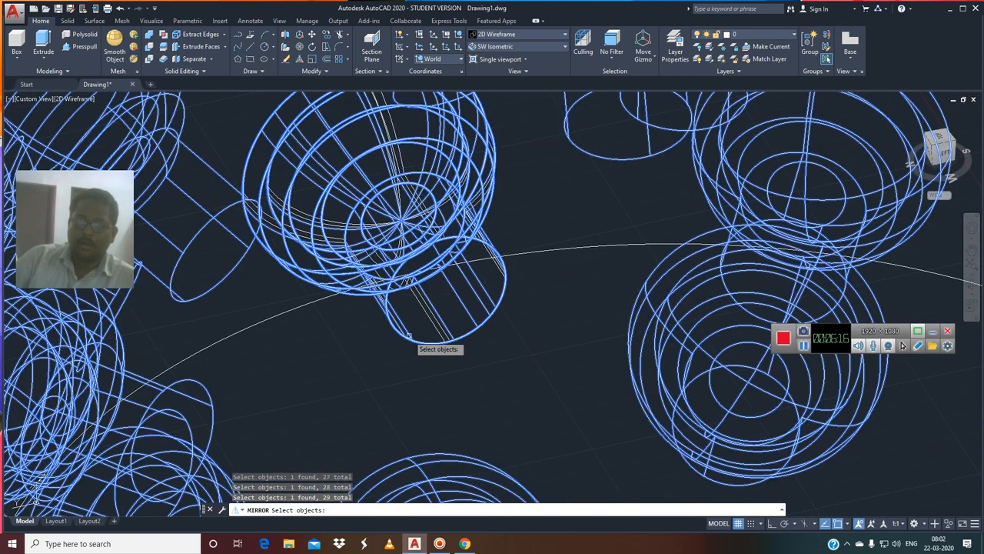
scroll(427, 372, down, 5)
scroll(410, 228, up, 2)
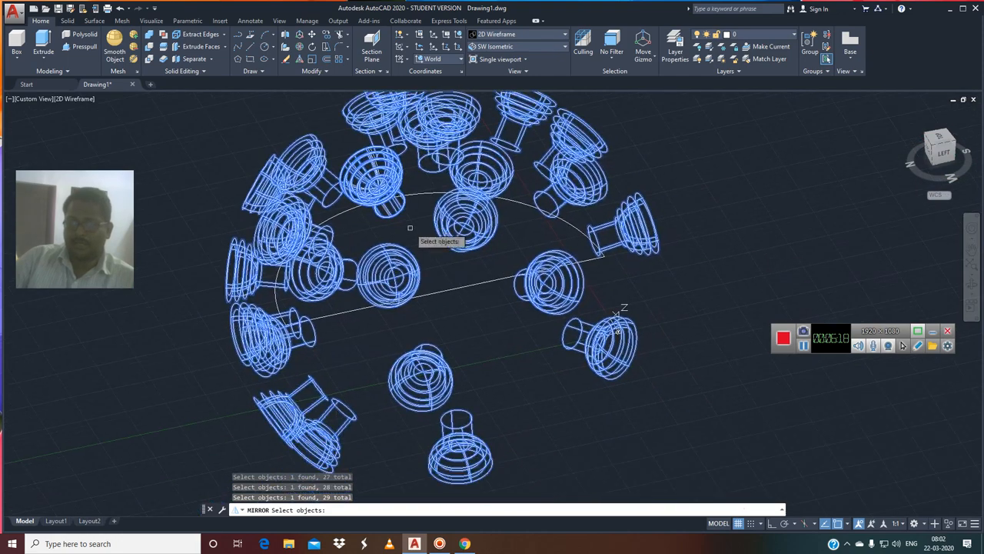
key(Return)
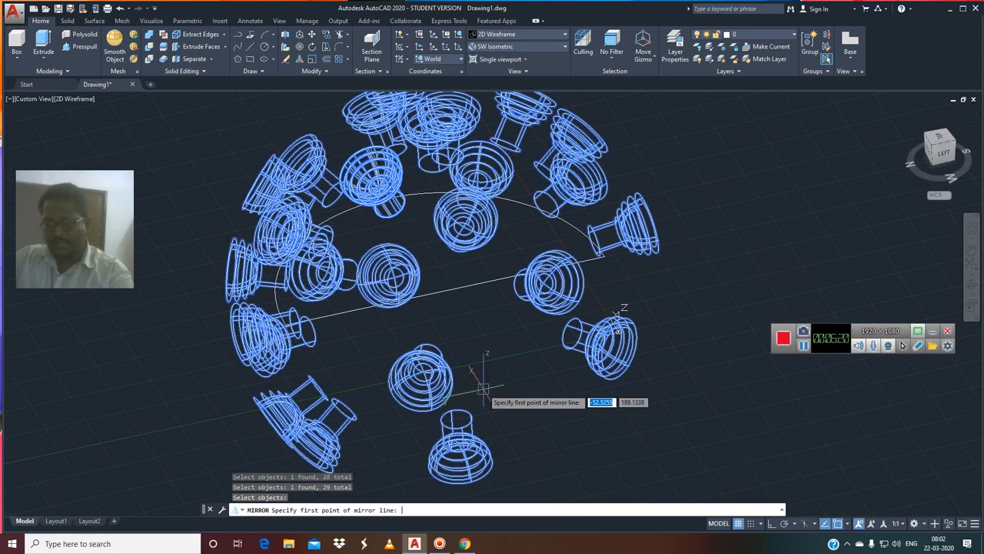
Mirror the selected nozzles along the semicircle's straight diameter line, with Ortho on, keeping the source objects.
scroll(268, 334, up, 6)
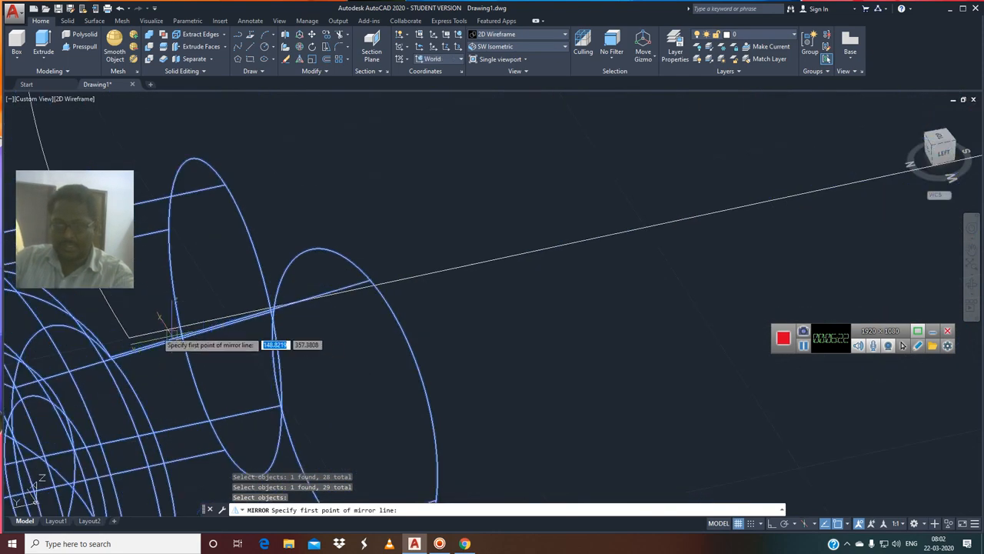
click(127, 335)
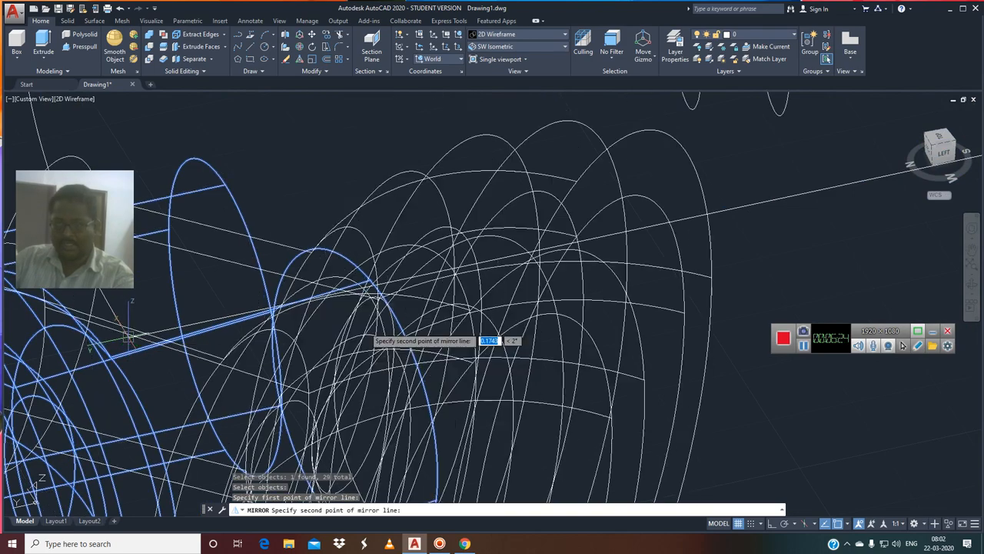
scroll(391, 323, down, 6)
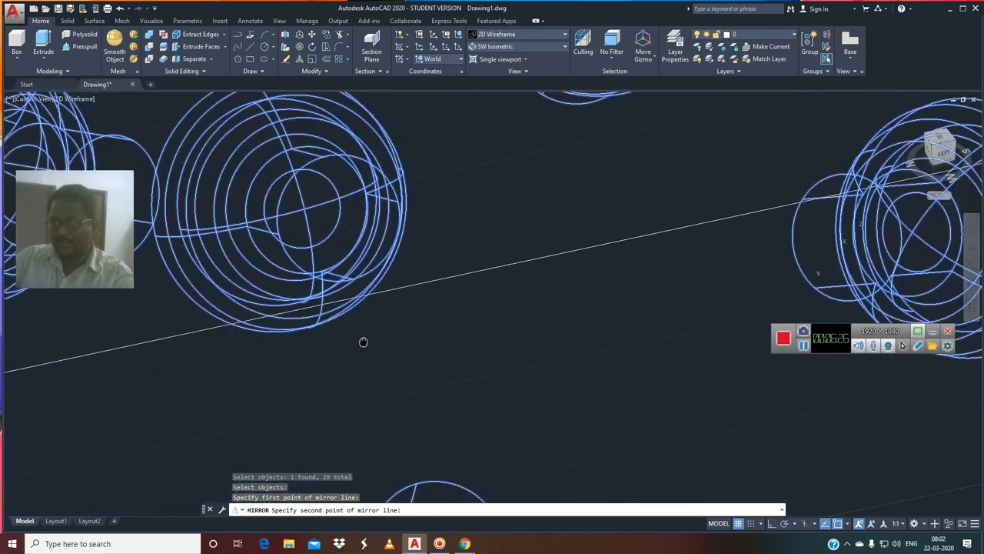
scroll(857, 261, down, 6)
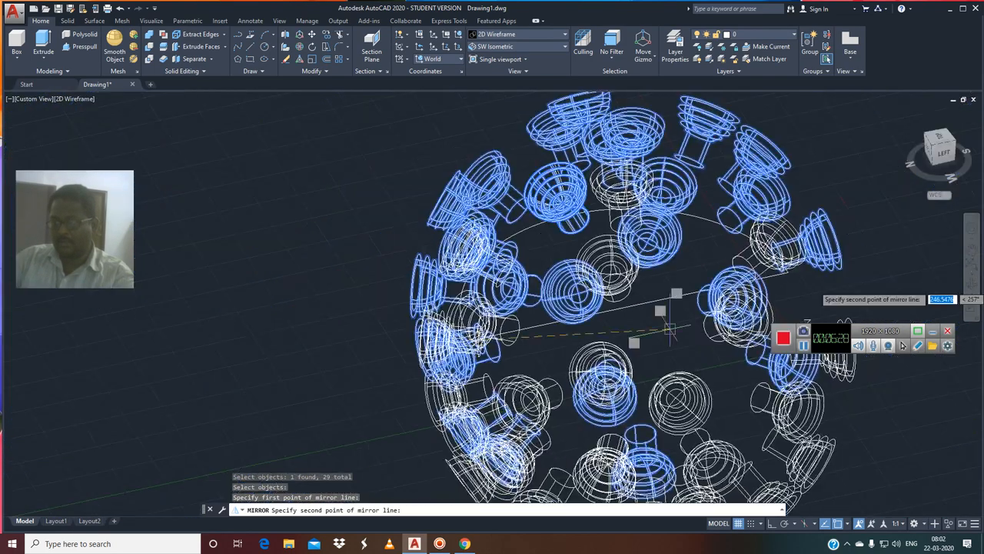
key(F8)
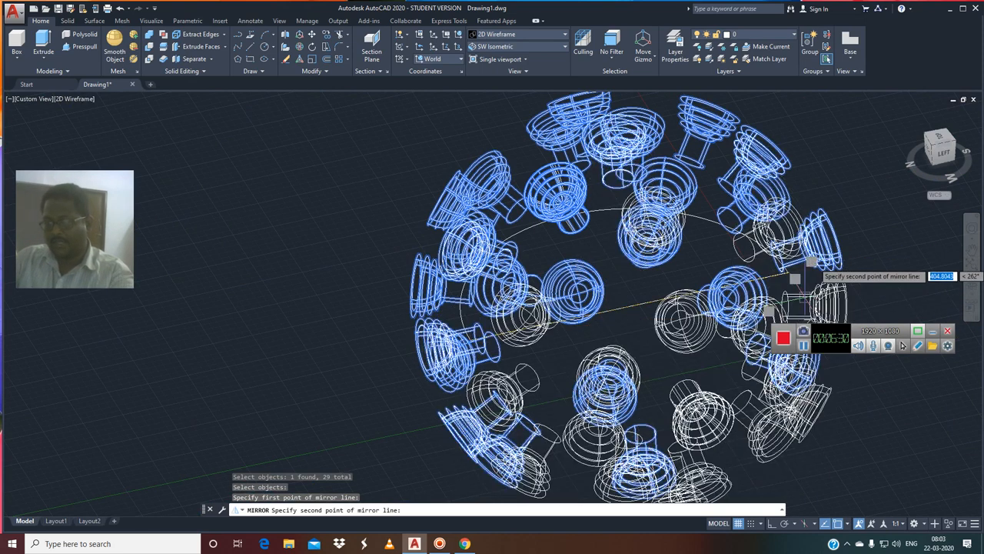
click(846, 256)
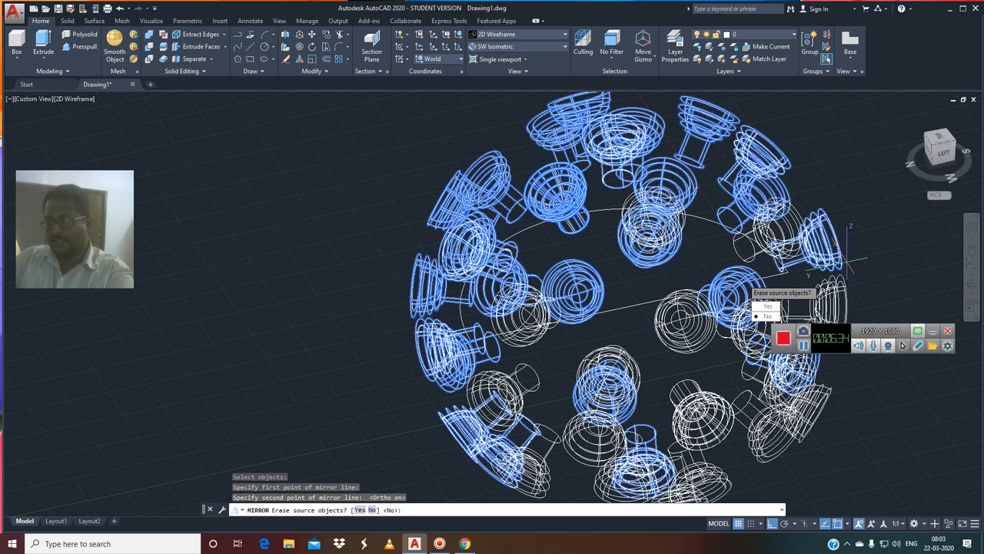
text(n)
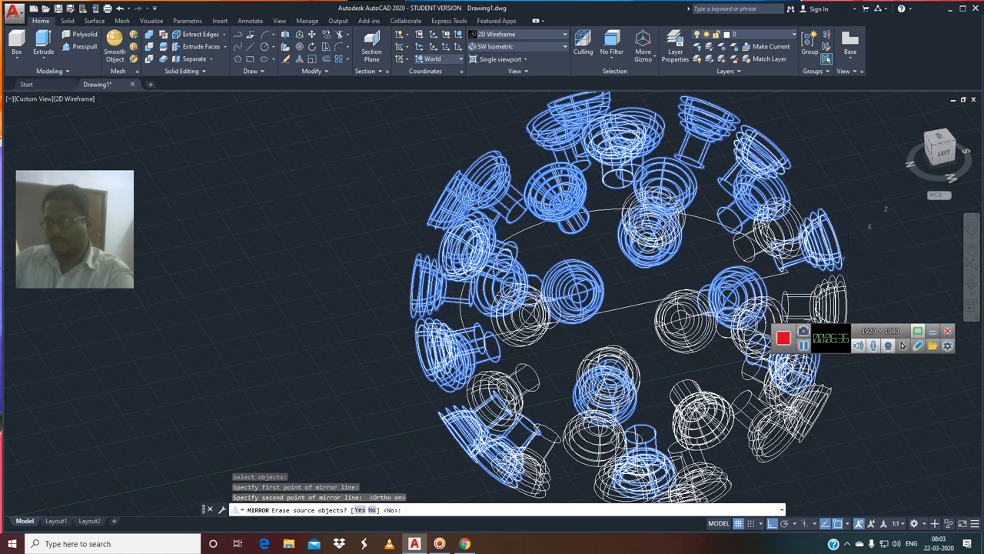
key(Return)
Inspect the mirrored cluster in Shades of Gray from a steeper angle above its Left side, and return to 2D Wireframe.
scroll(825, 231, down, 5)
middle_drag(862, 207, 578, 231)
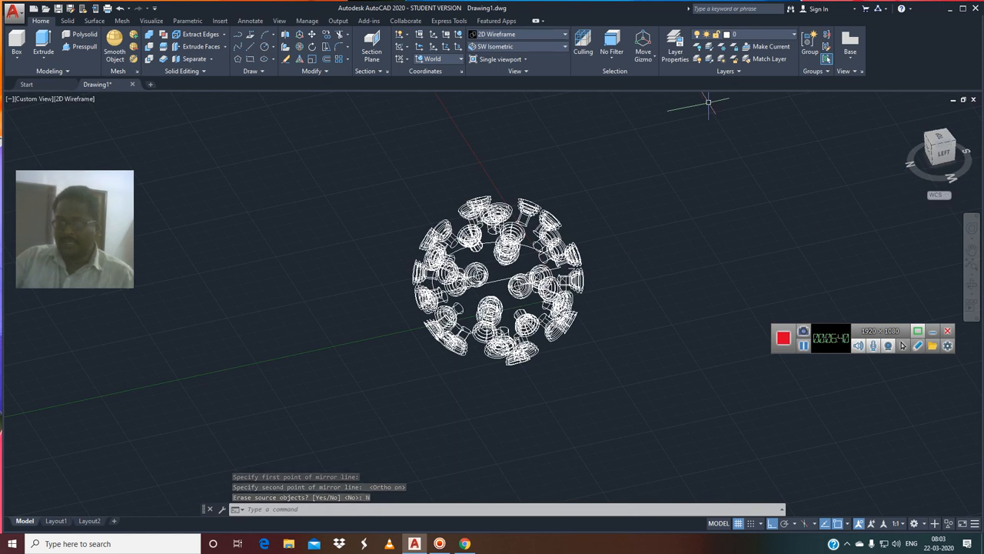
click(517, 33)
click(575, 96)
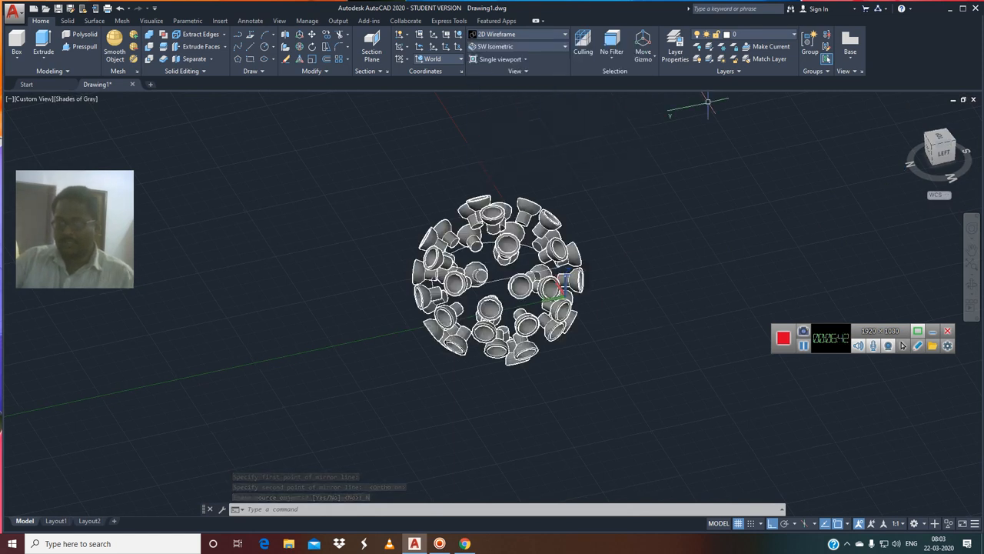
click(947, 143)
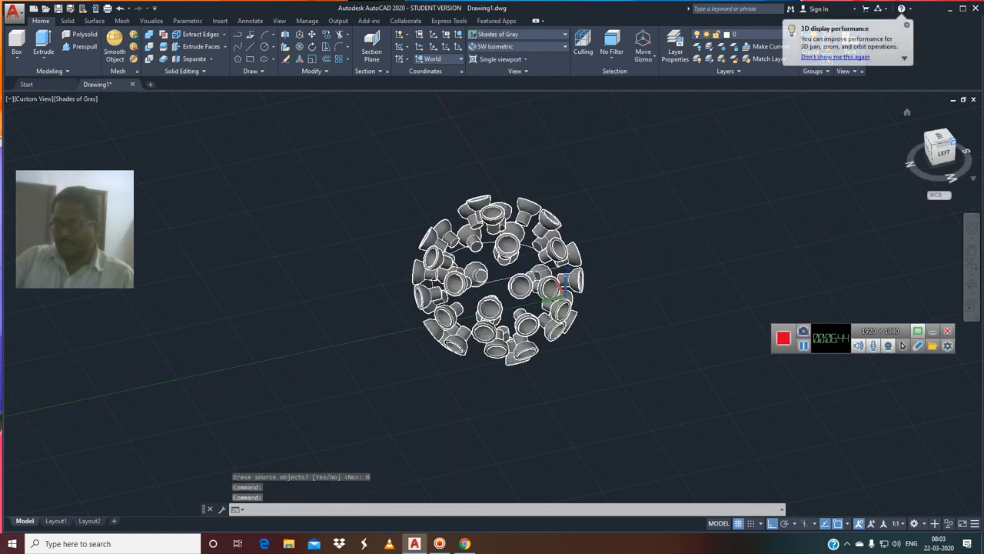
mouse_move(940, 146)
mouse_down()
mouse_move(918, 140)
mouse_move(919, 123)
mouse_move(947, 126)
mouse_move(935, 166)
mouse_move(938, 151)
mouse_up()
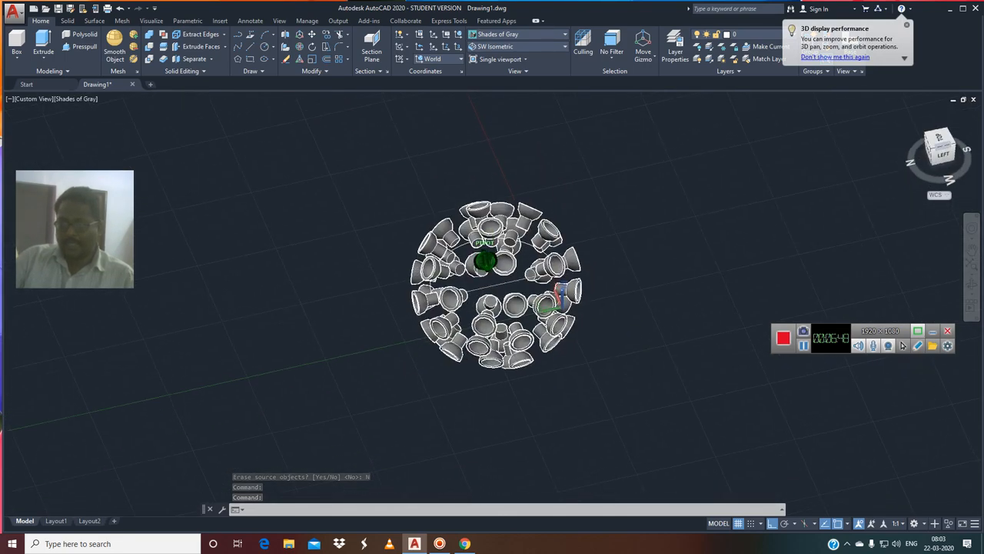
scroll(612, 251, up, 2)
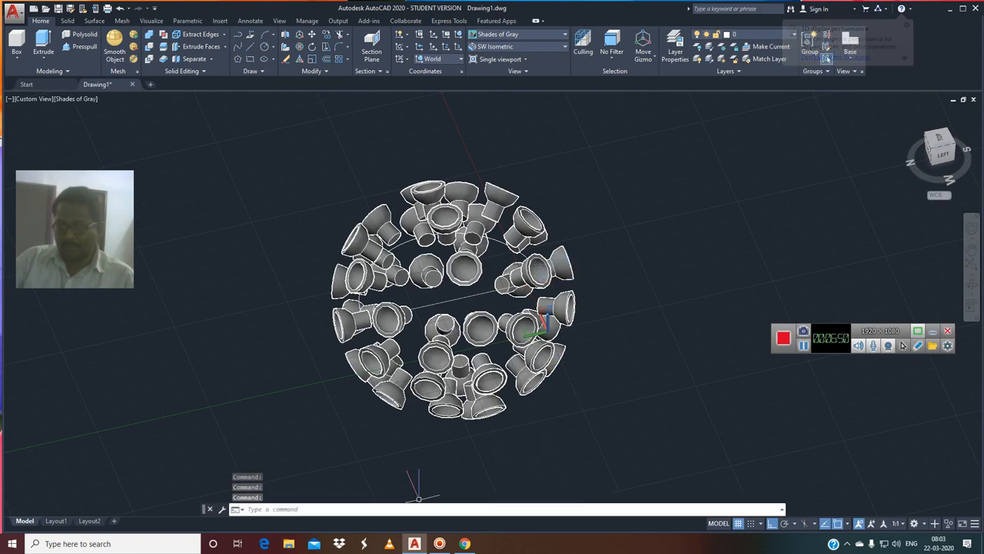
scroll(458, 351, up, 2)
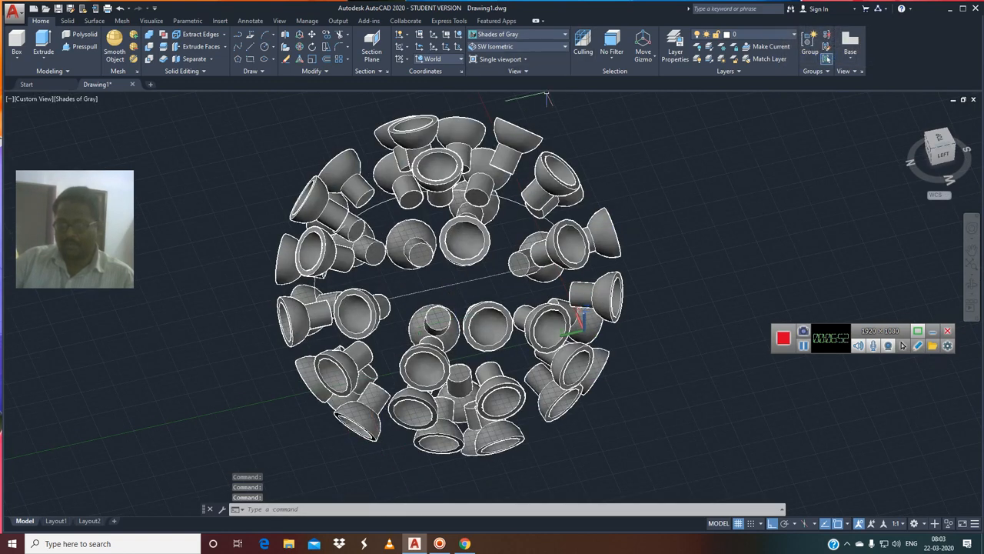
click(523, 34)
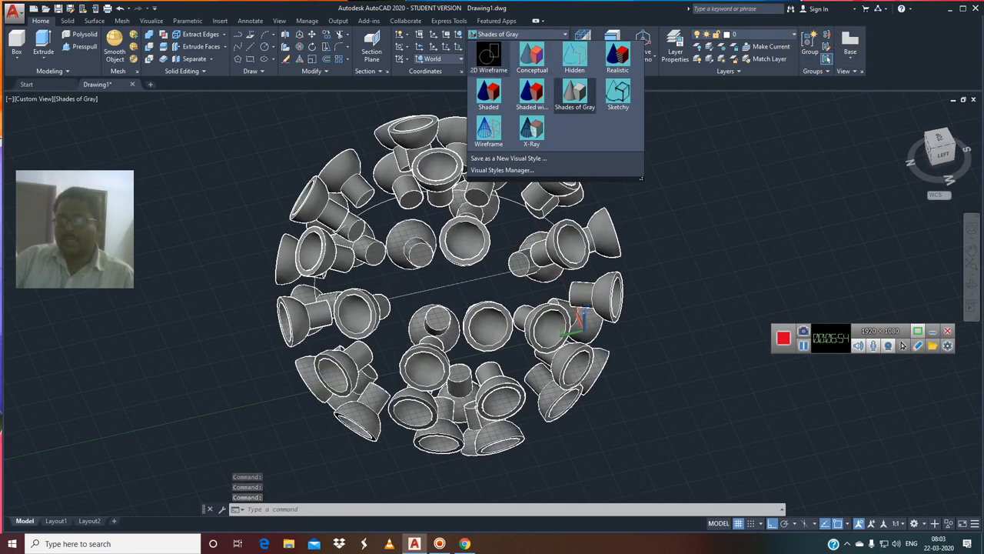
click(488, 56)
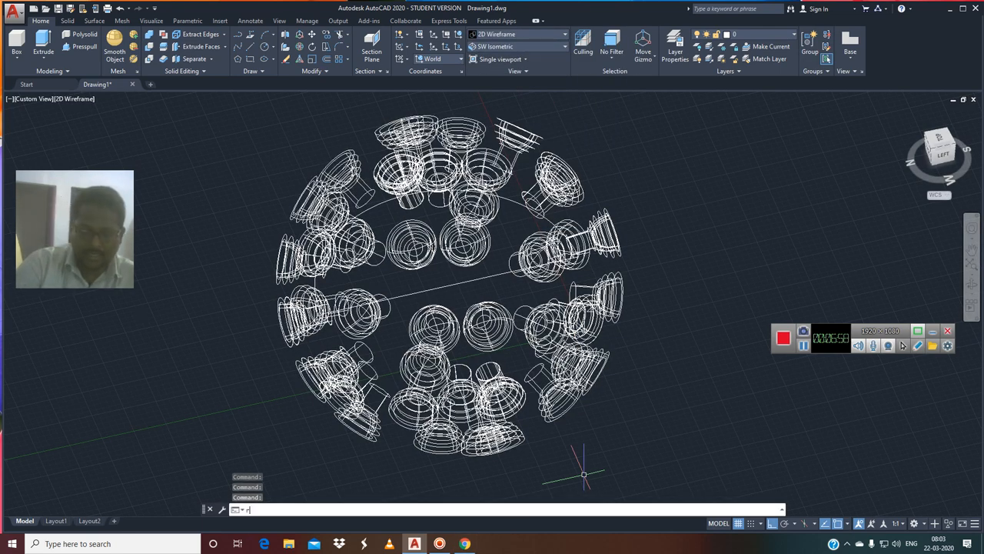
Try to revolve the closed semicircle about its straight diameter line, picking the line's two endpoints as the axis.
key(Return)
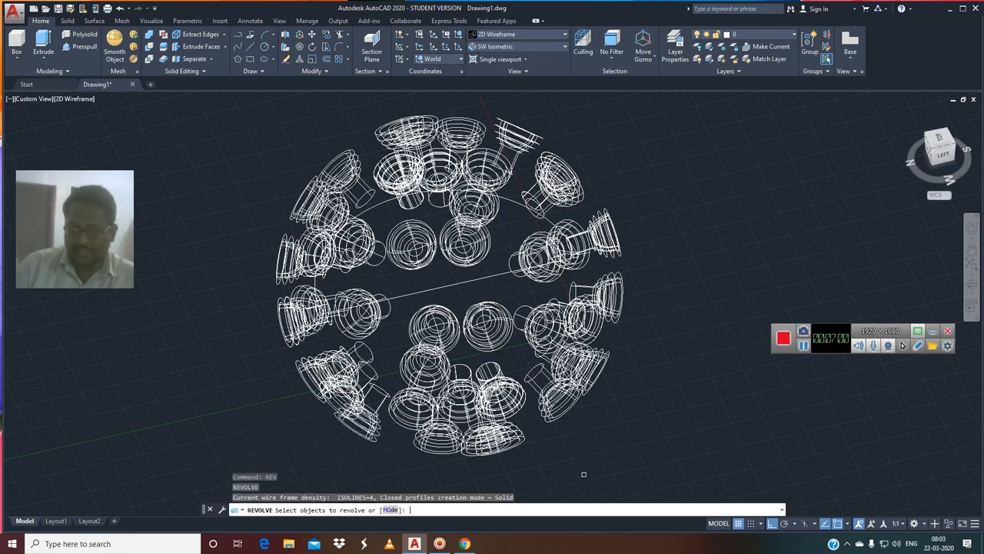
click(467, 281)
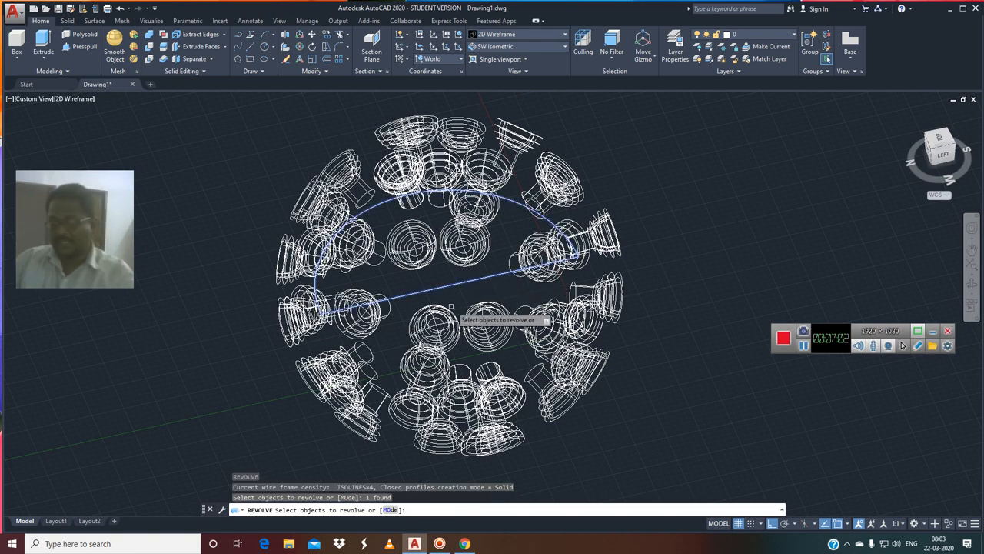
key(Return)
scroll(338, 288, up, 5)
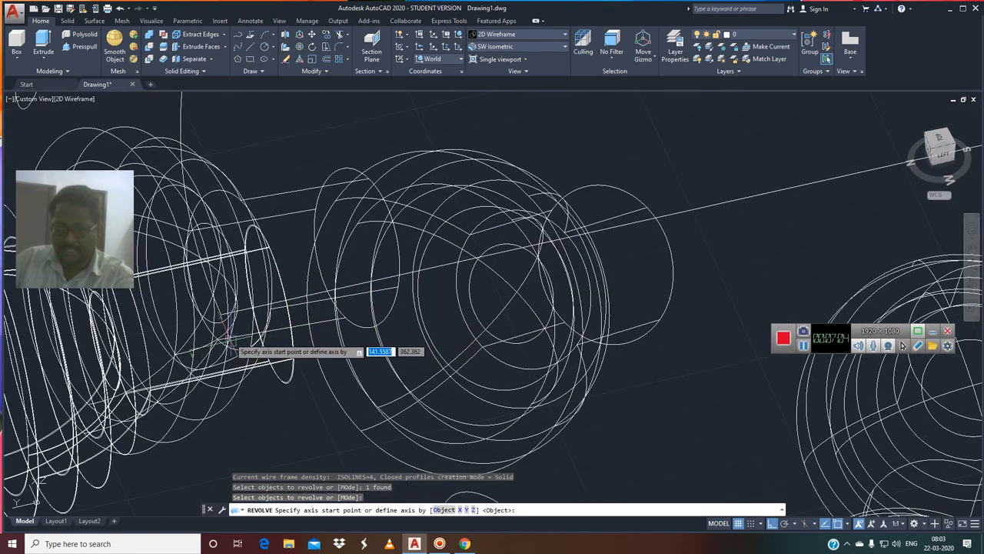
scroll(223, 321, up, 3)
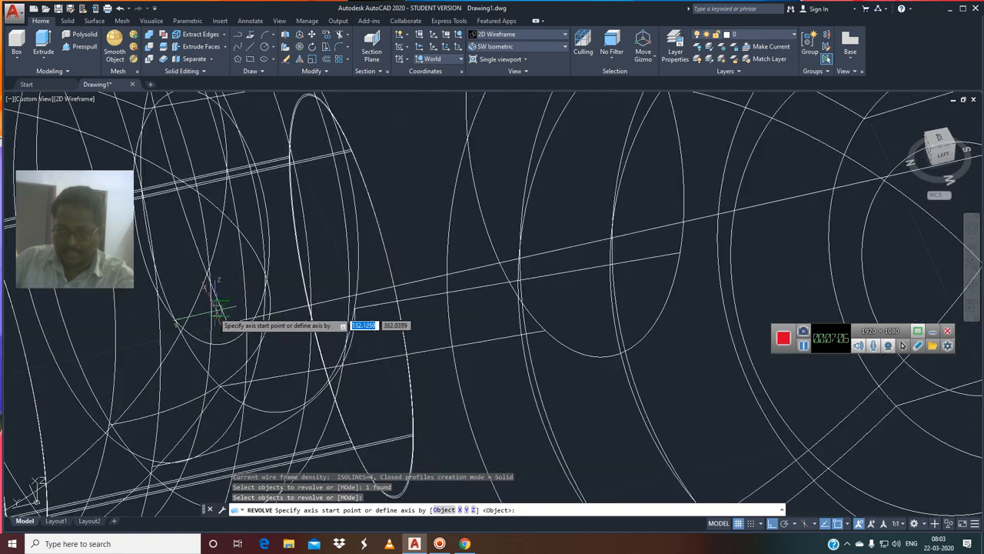
click(228, 323)
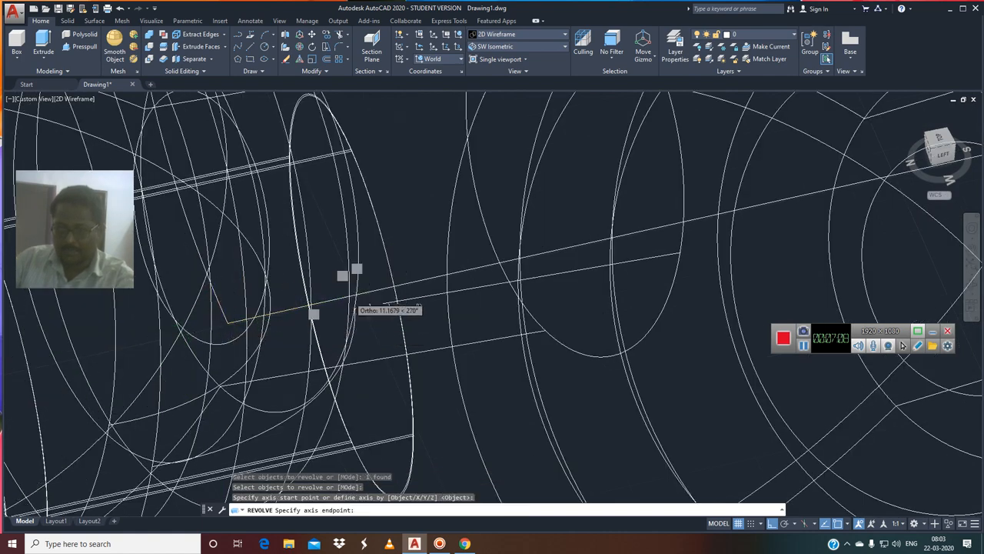
scroll(384, 307, down, 8)
scroll(593, 294, up, 5)
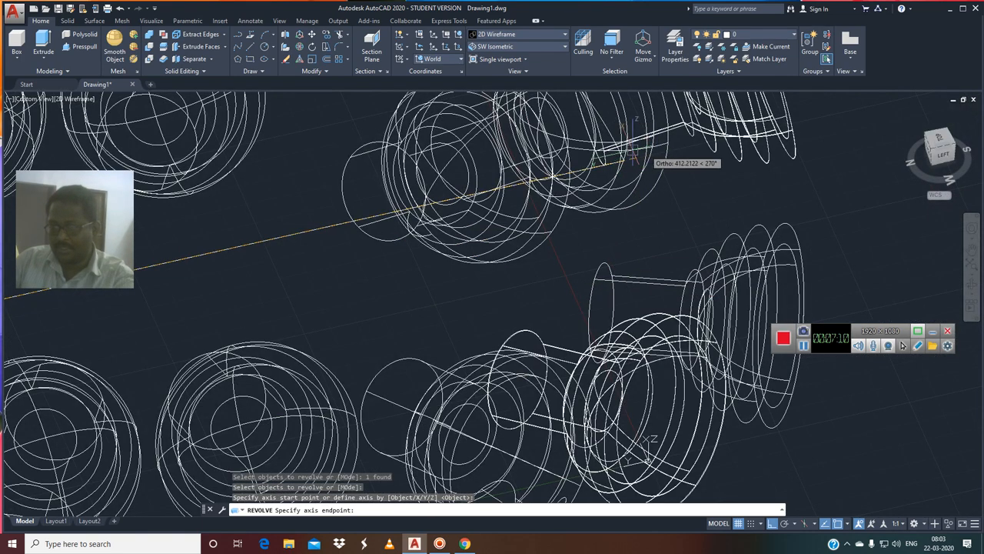
scroll(621, 163, up, 3)
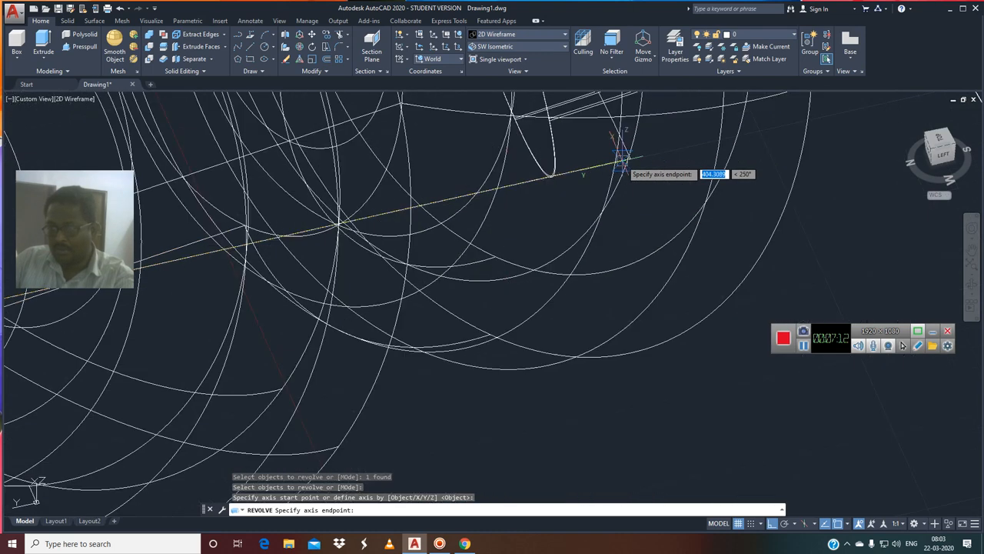
scroll(629, 157, up, 3)
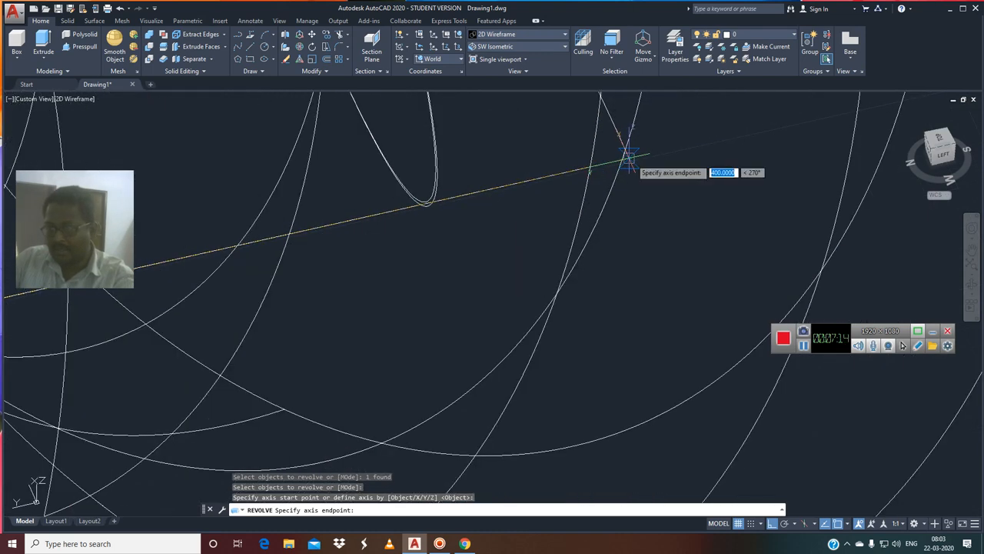
click(629, 158)
scroll(639, 169, down, 5)
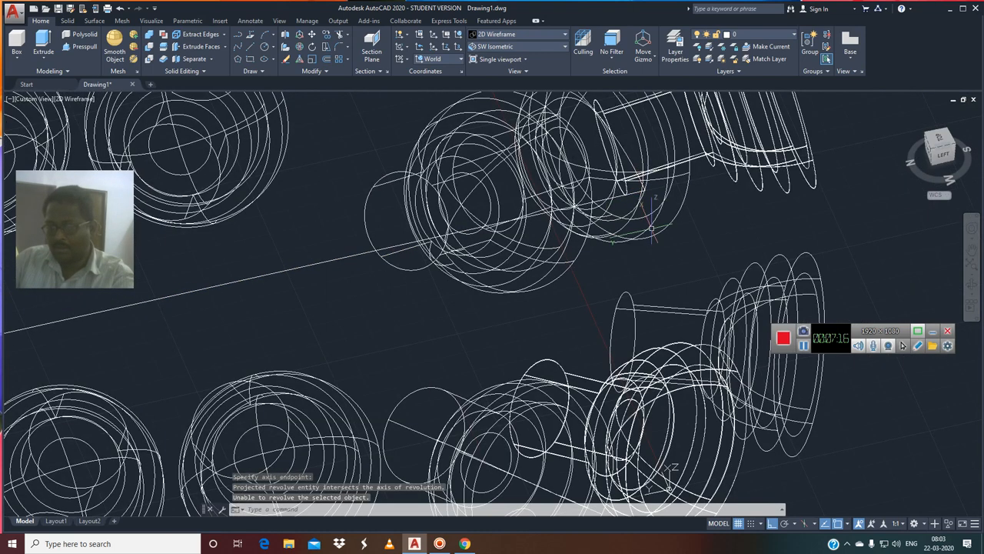
scroll(656, 250, down, 3)
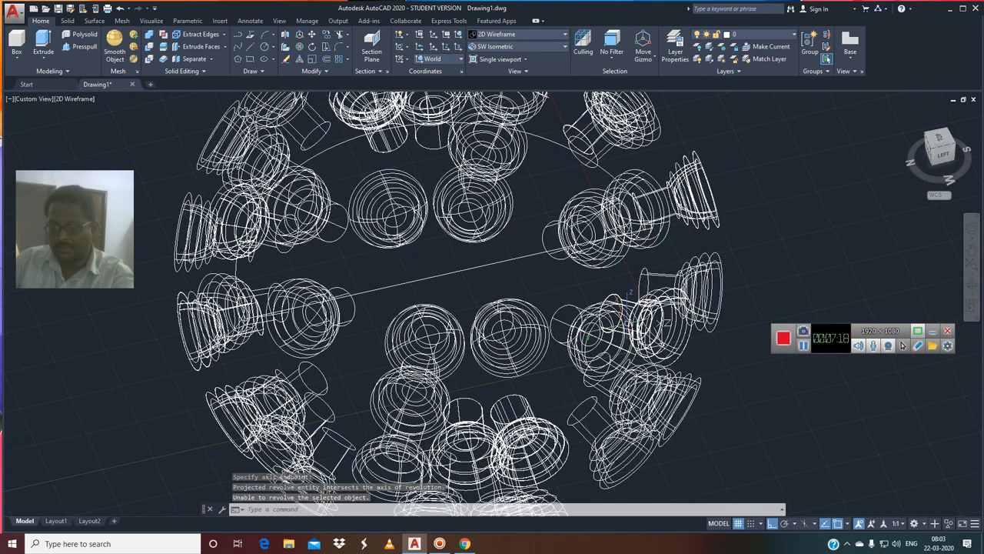
Revolve the closed semicircle 360° about its straight diameter, with the axis running from the north-side endpoint to the south-side endpoint.
key(Return)
click(492, 262)
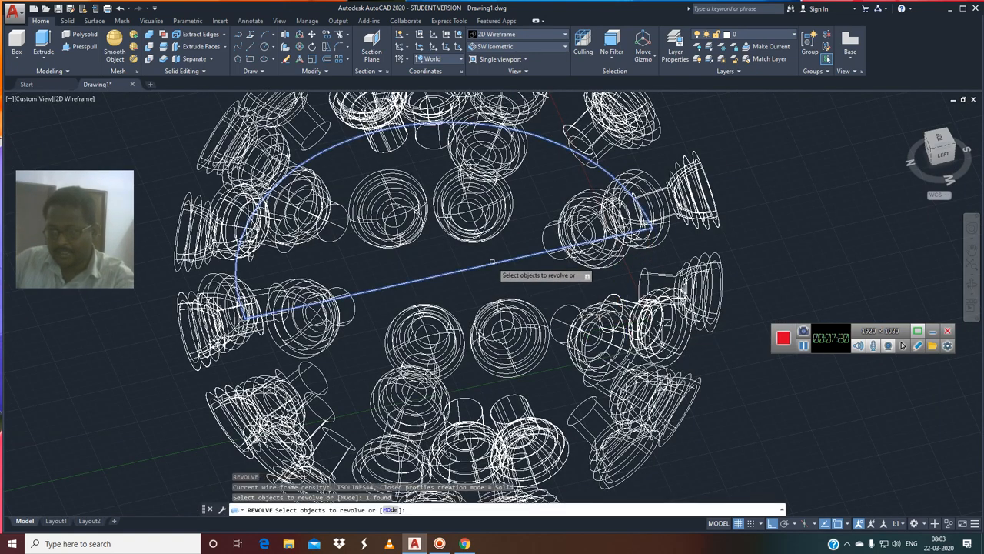
key(Return)
scroll(258, 327, up, 8)
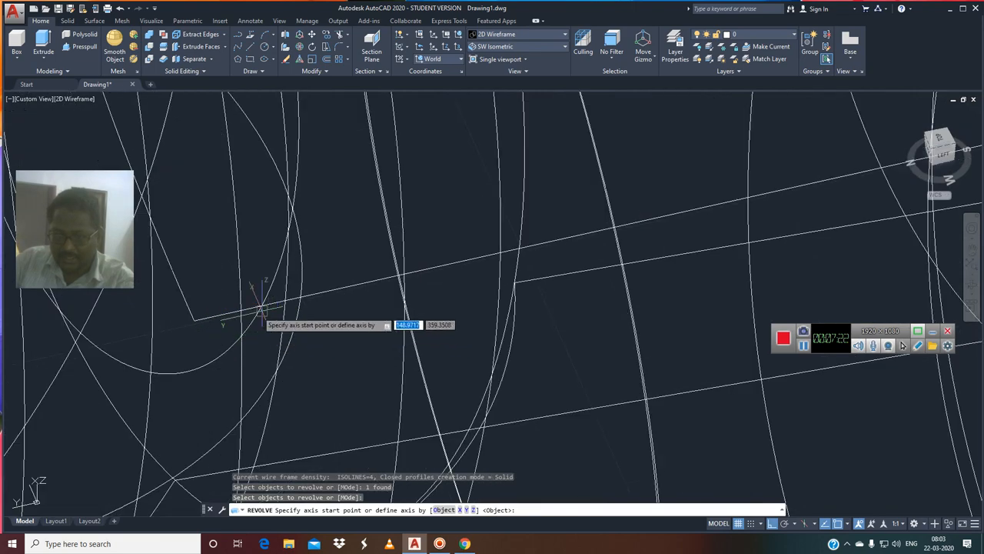
click(194, 321)
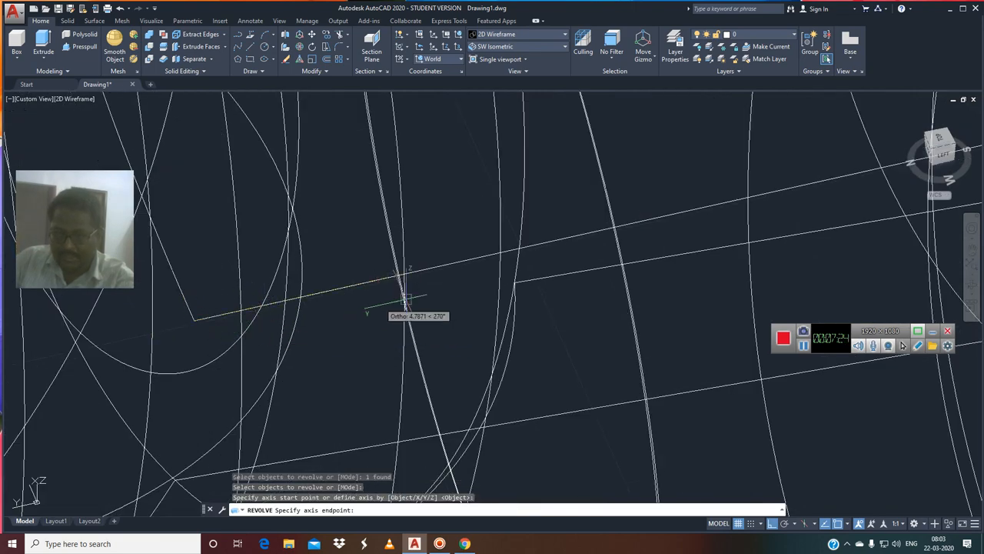
scroll(402, 308, down, 10)
middle_drag(701, 271, 395, 355)
scroll(396, 355, up, 6)
scroll(524, 312, up, 5)
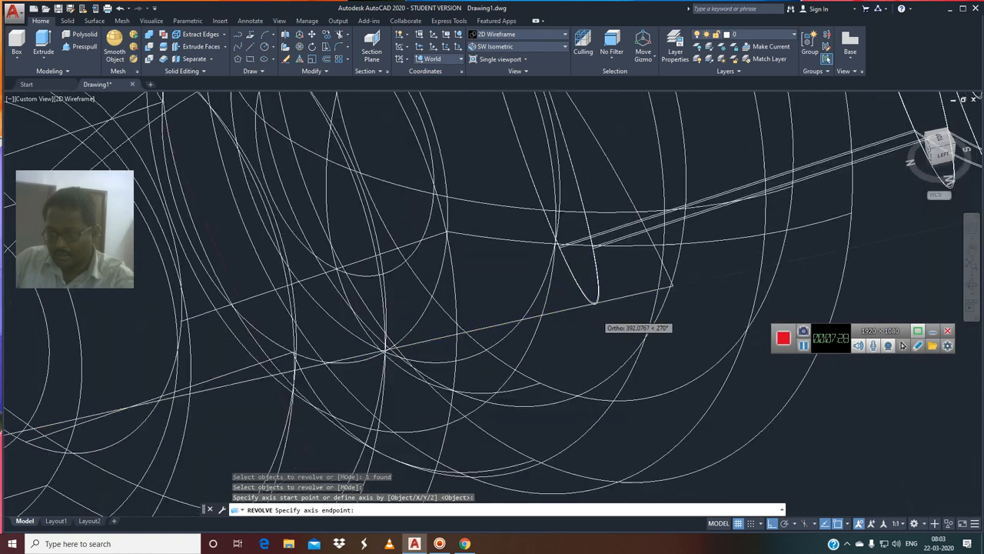
scroll(605, 271, up, 3)
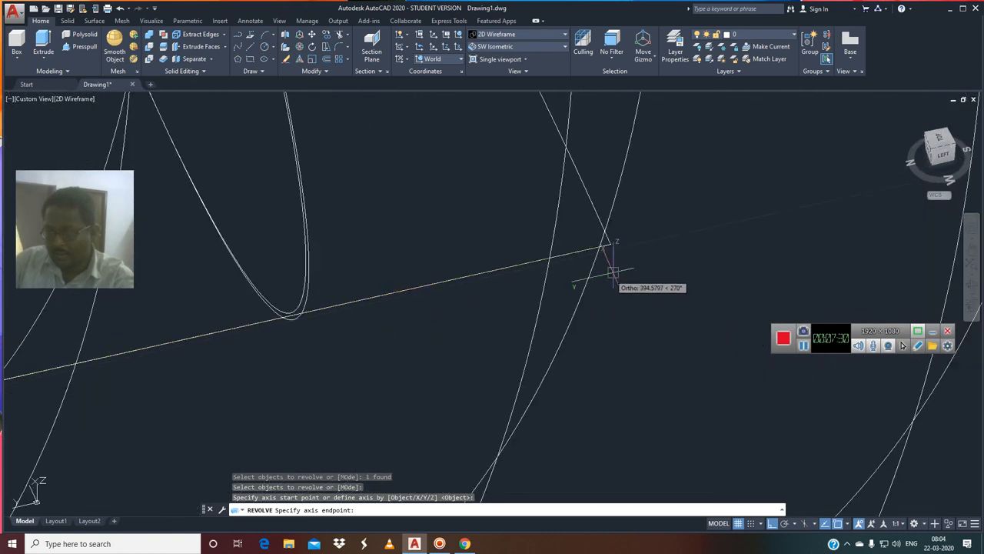
scroll(609, 243, down, 2)
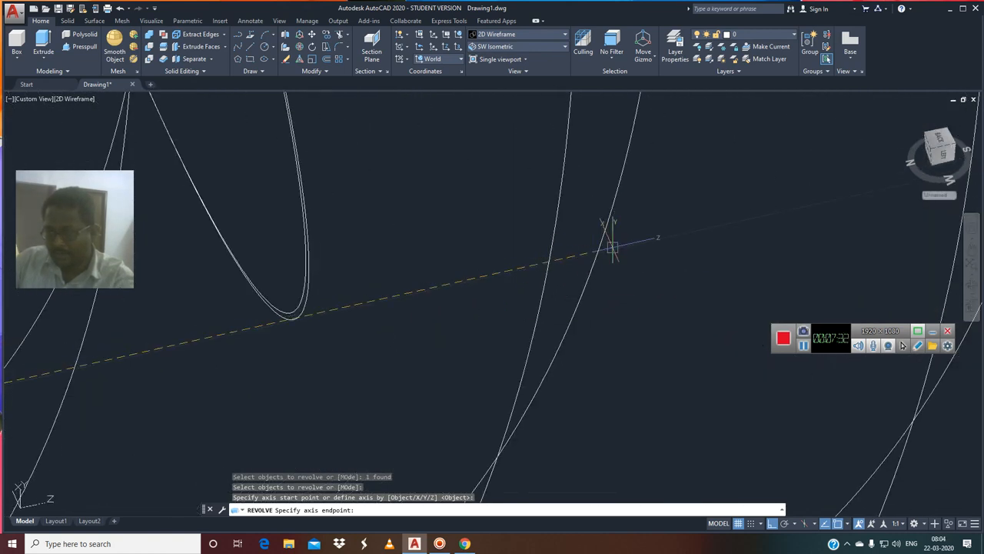
click(610, 240)
scroll(615, 269, down, 8)
scroll(615, 278, down, 6)
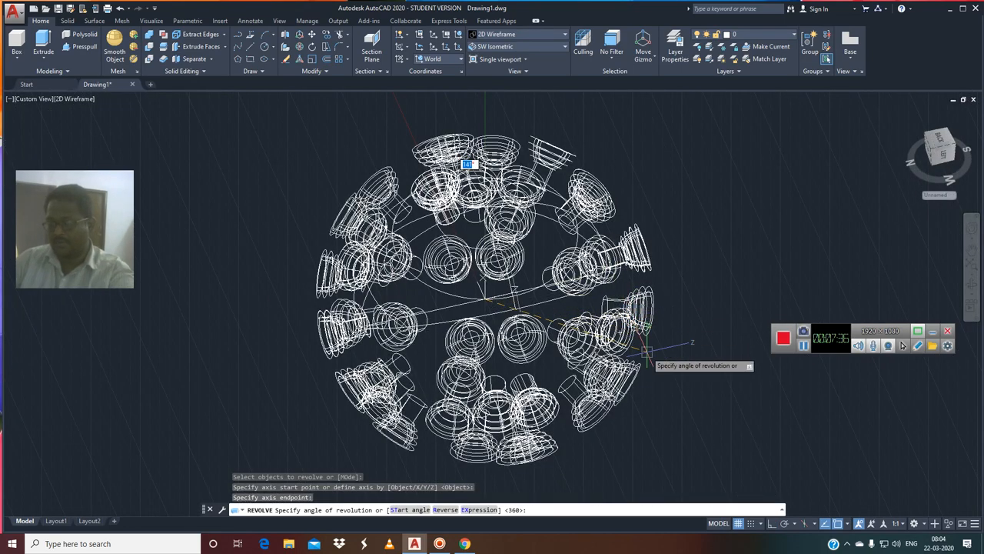
key(Return)
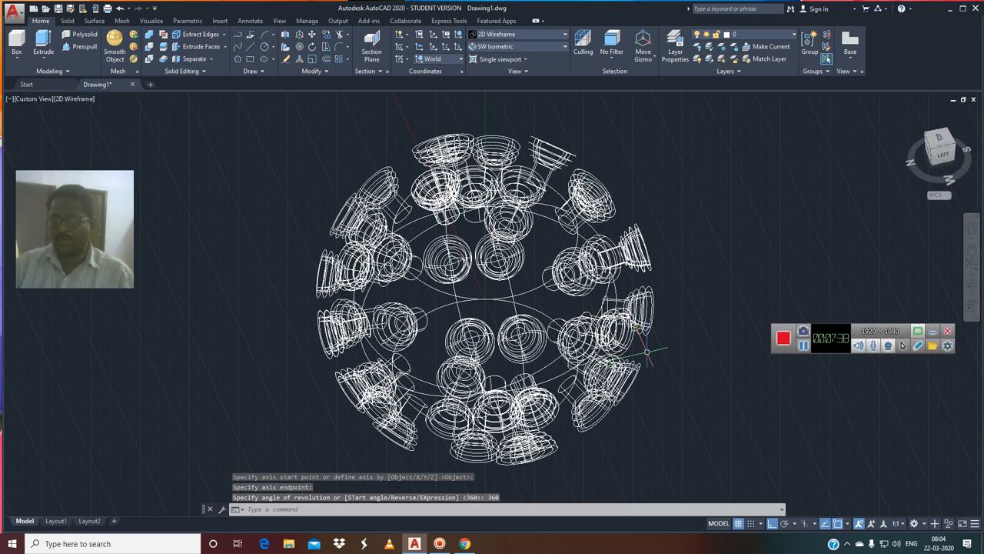
Display the sphere and its nozzles in the Shades of Gray visual style.
click(517, 33)
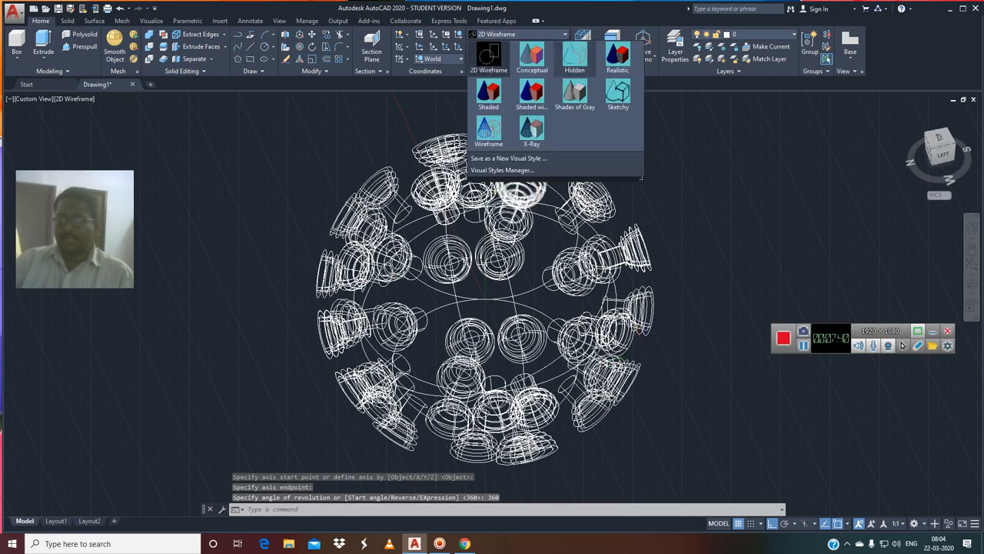
click(575, 96)
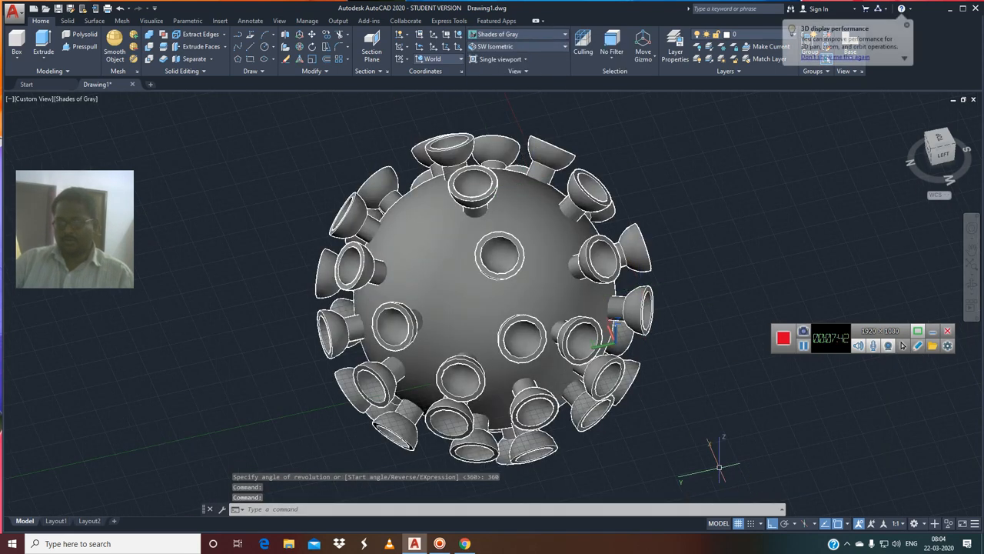
scroll(648, 321, down, 2)
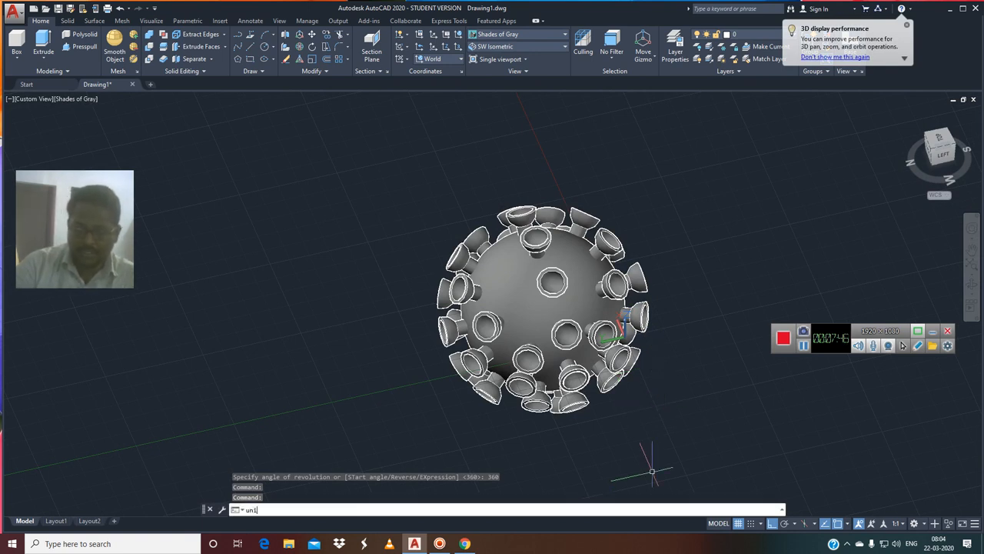
Start a Union and select the lower and north-side nozzles, the central sphere and the nozzles along the south side.
key(Return)
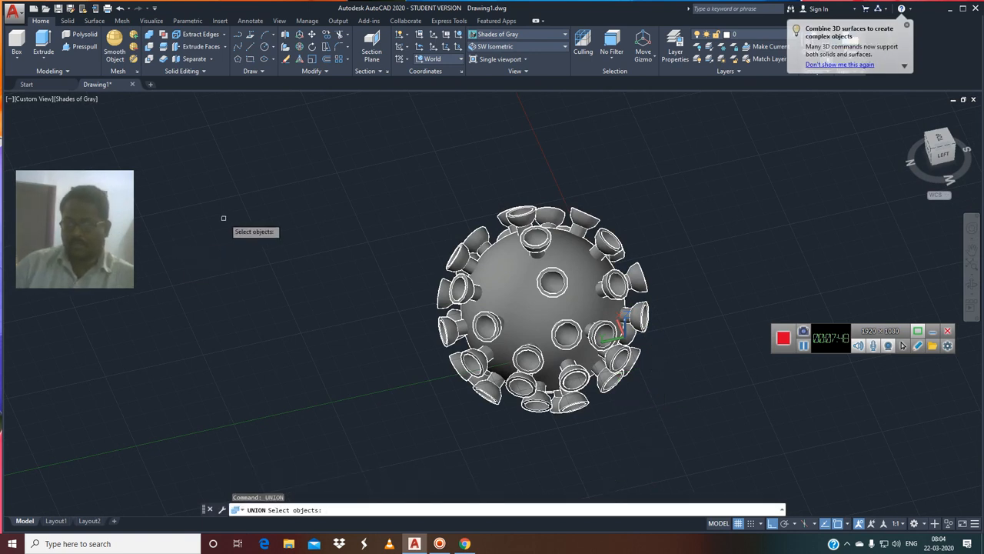
mouse_move(263, 168)
mouse_down()
mouse_move(510, 272)
mouse_move(707, 408)
mouse_move(641, 492)
mouse_move(405, 454)
mouse_up()
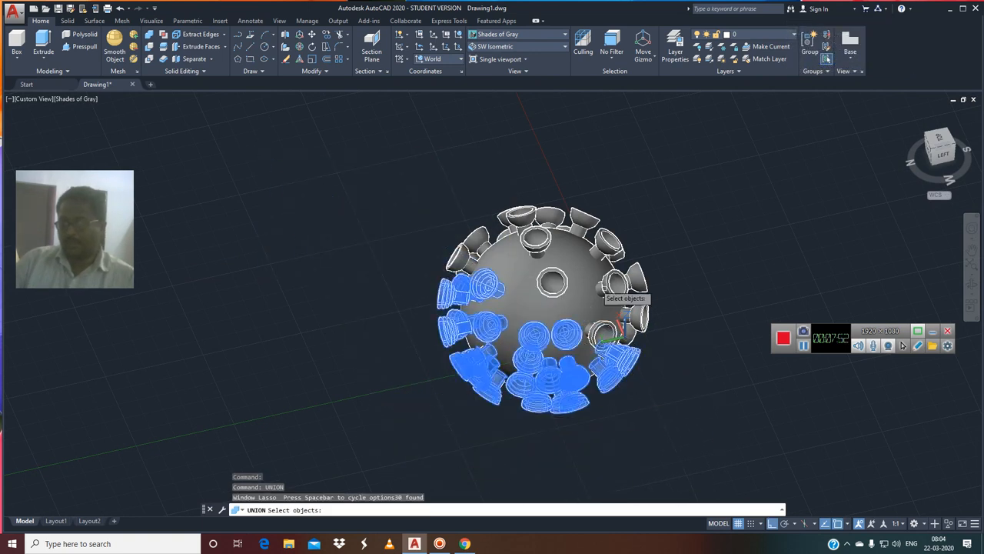
click(519, 272)
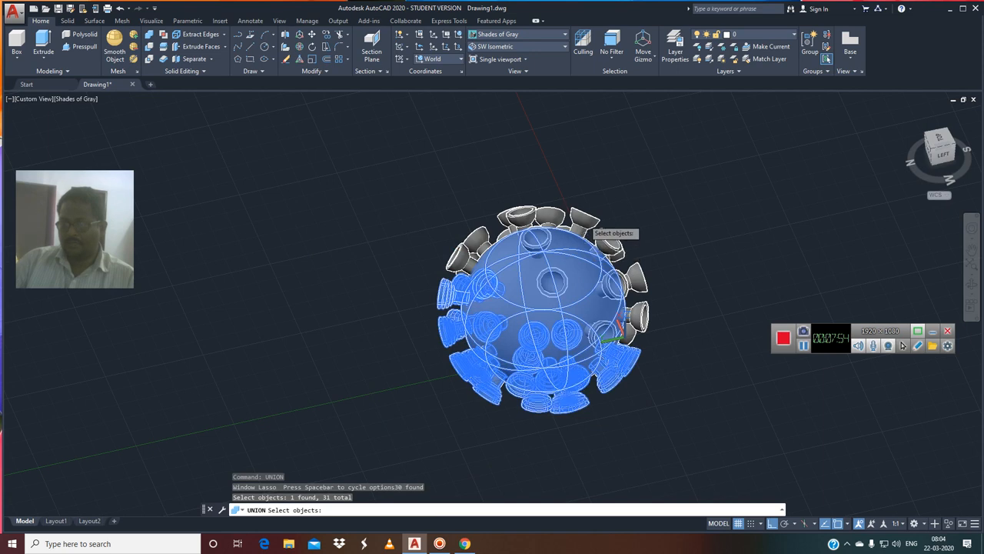
click(586, 224)
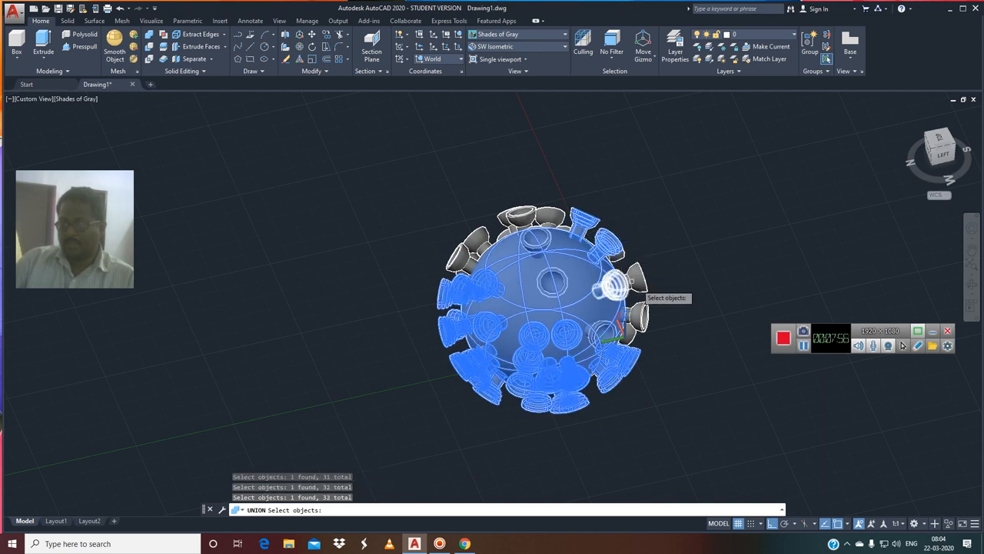
click(627, 286)
click(634, 280)
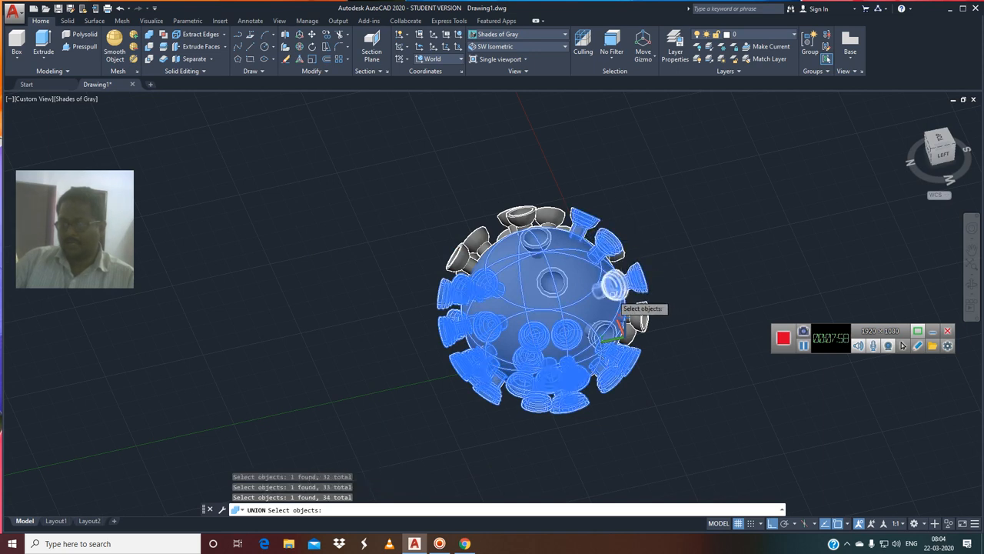
click(634, 325)
click(622, 338)
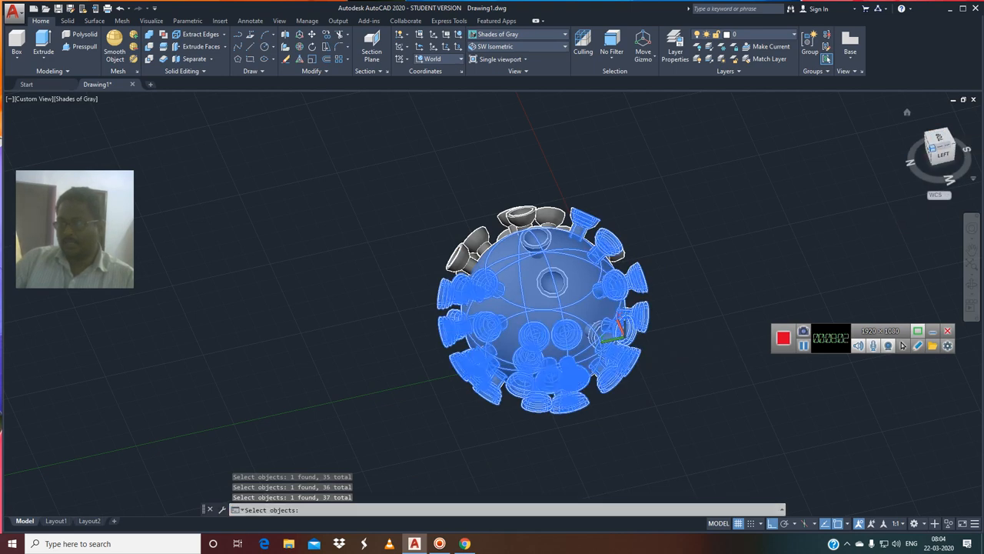
Add the unselected nozzles along the upper rim and east side to the union selection from the Front view.
click(930, 148)
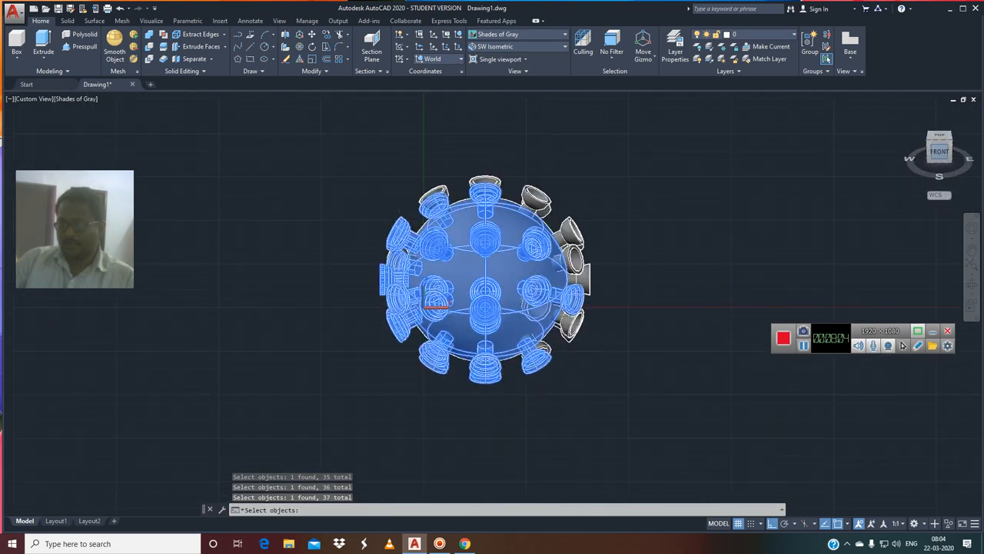
click(524, 192)
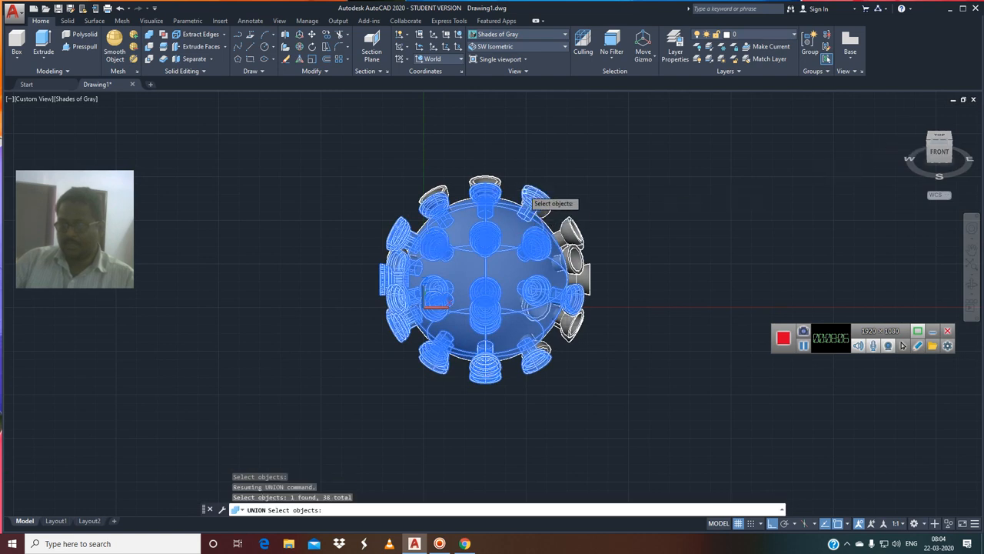
click(493, 180)
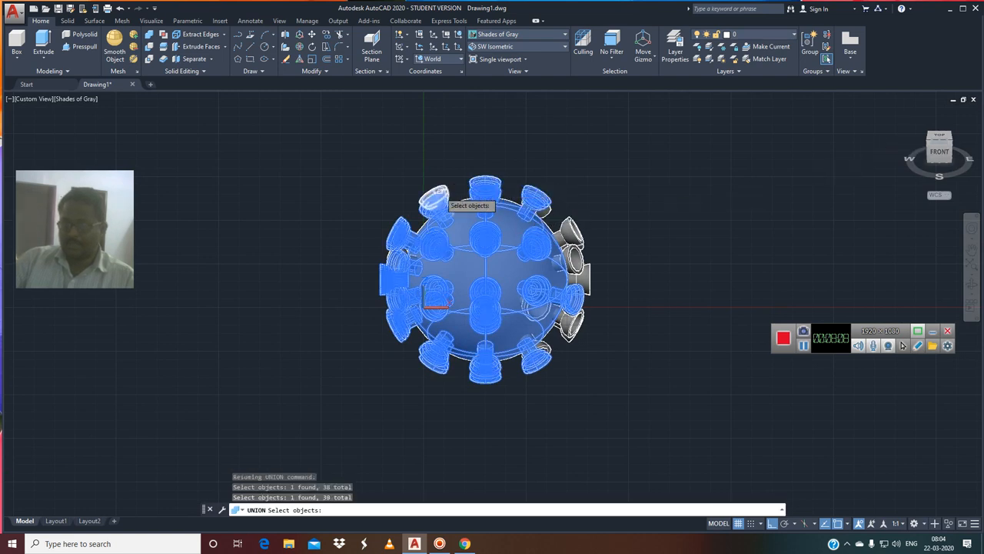
click(438, 198)
click(575, 260)
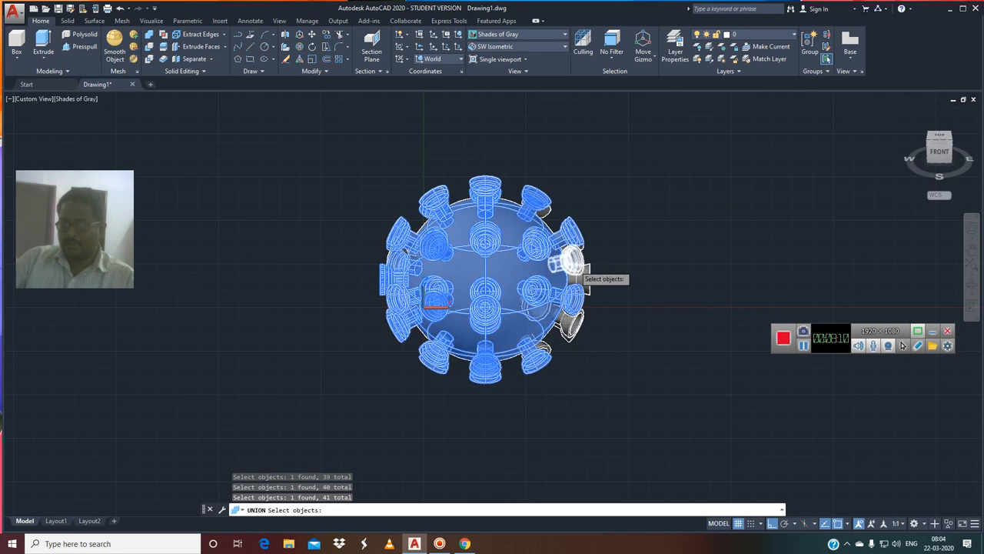
click(568, 325)
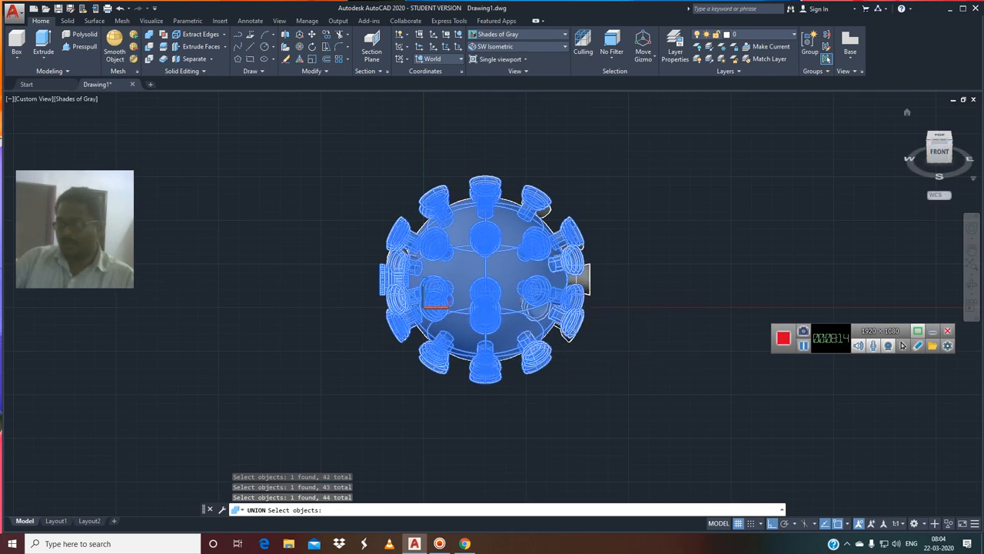
Add the unselected nozzles on the north and north-east sides to the union selection, working from the Right and SE Isometric views.
drag(951, 142, 907, 148)
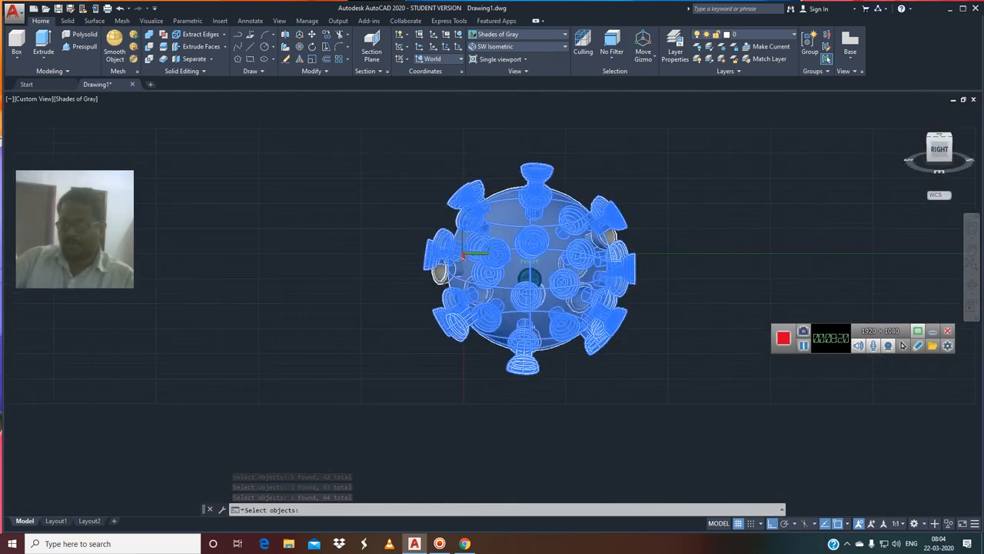
click(616, 241)
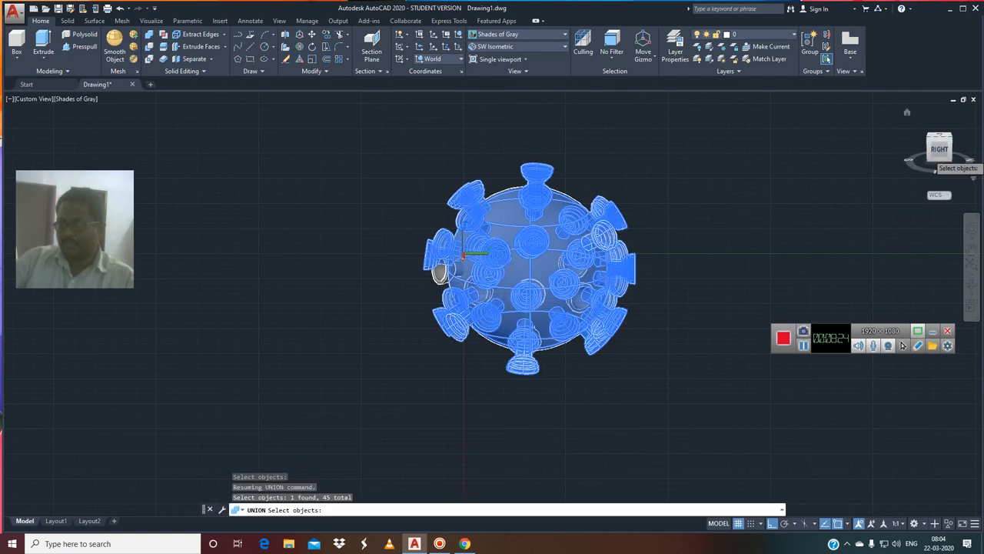
click(951, 138)
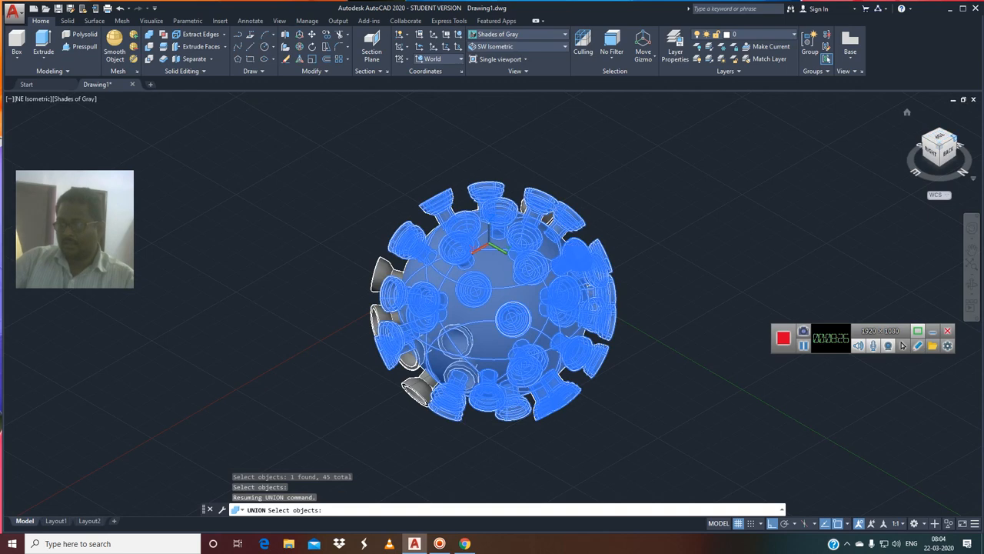
click(954, 138)
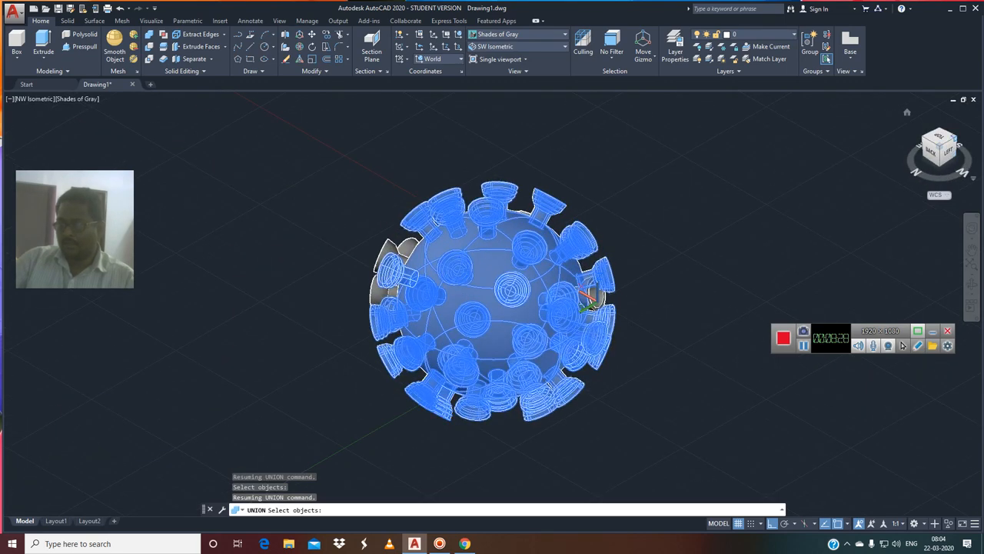
click(940, 129)
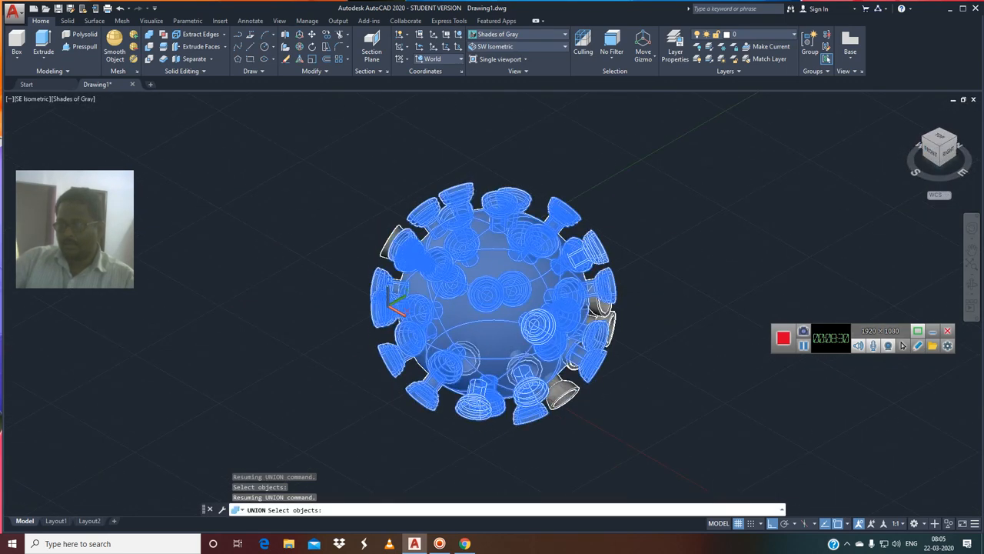
click(566, 392)
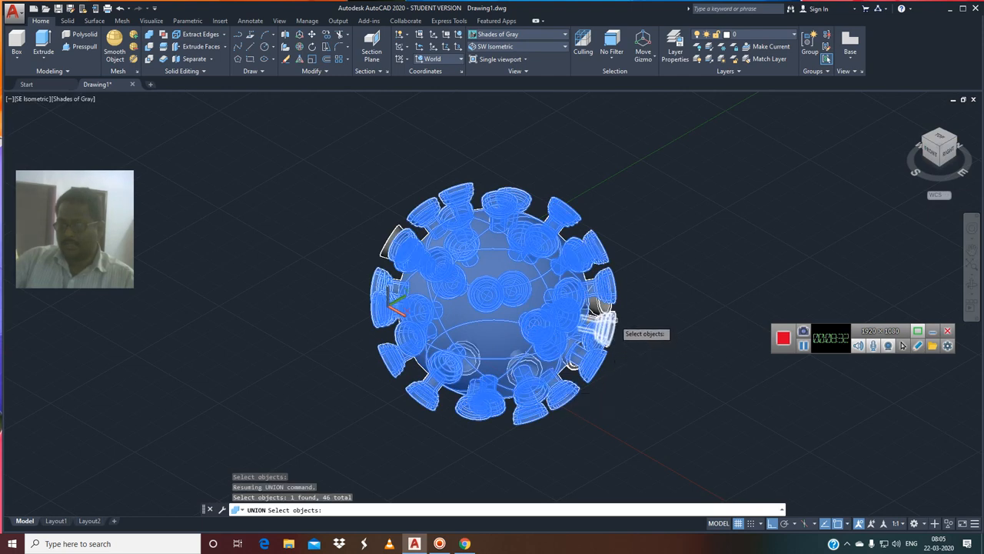
click(606, 322)
click(607, 301)
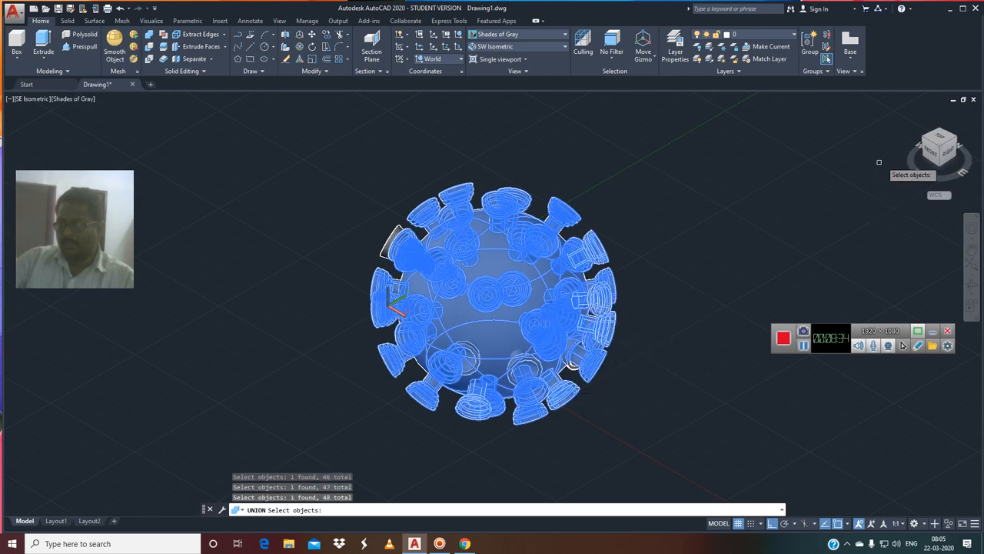
Add the nozzles still missing from the union selection, as seen from the NW and SW Isometric views.
click(939, 135)
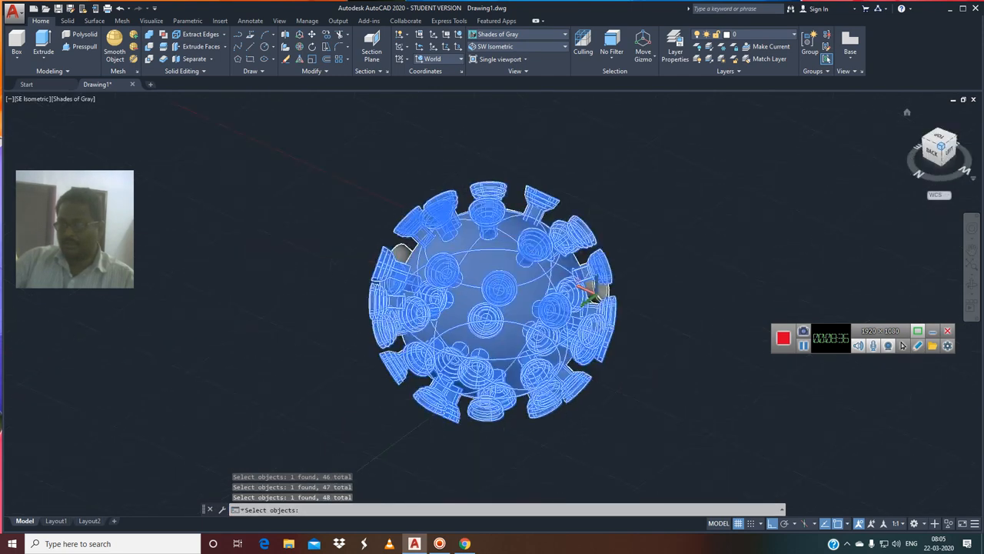
click(585, 298)
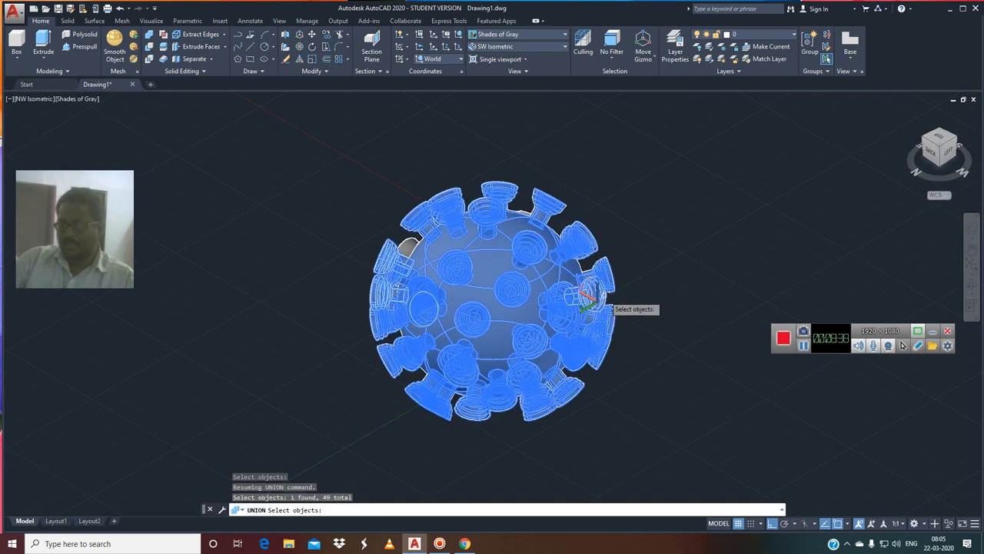
click(409, 248)
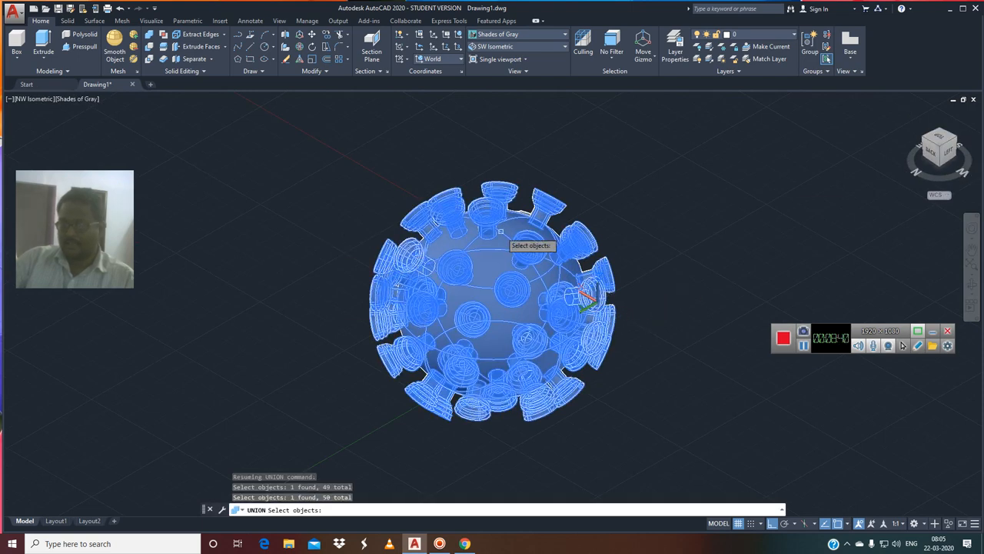
click(930, 150)
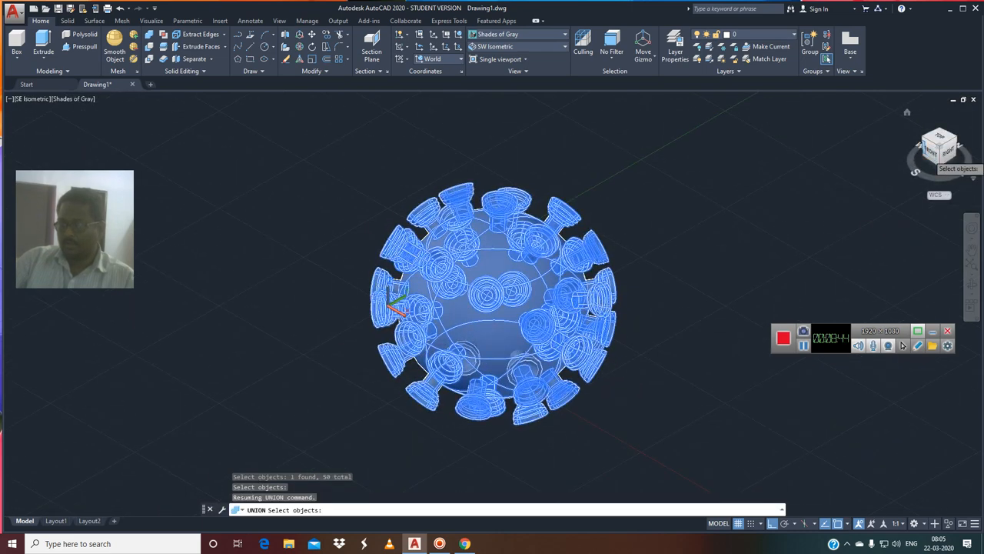
click(926, 143)
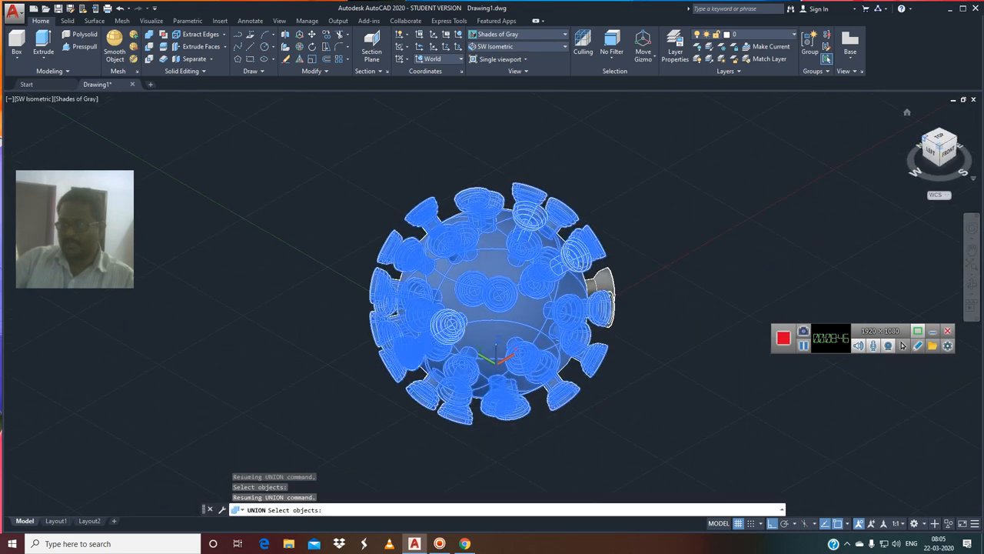
click(606, 280)
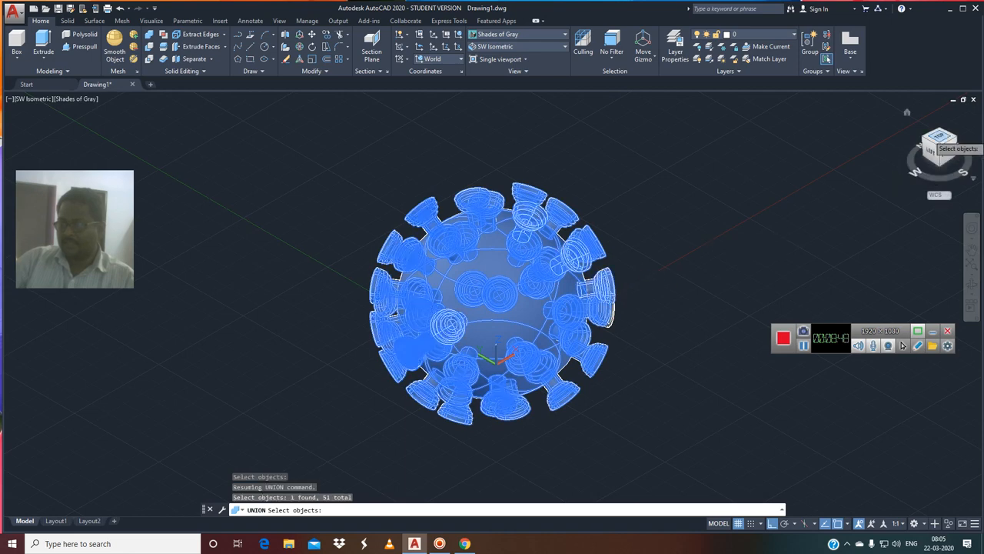
Add the missed nozzle near the sphere's rim to the union selection from underneath and check the other sides from below.
drag(930, 146, 932, 202)
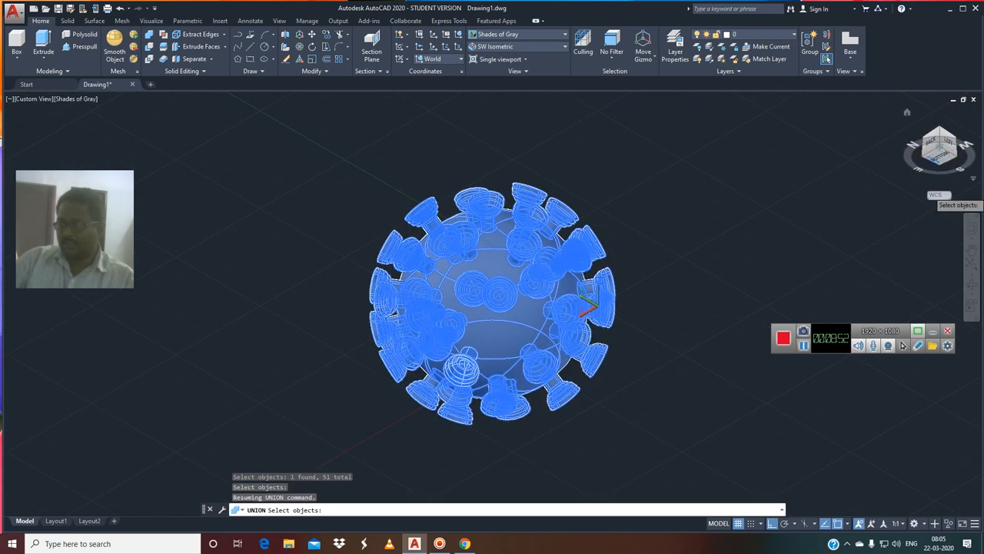
drag(940, 159, 935, 159)
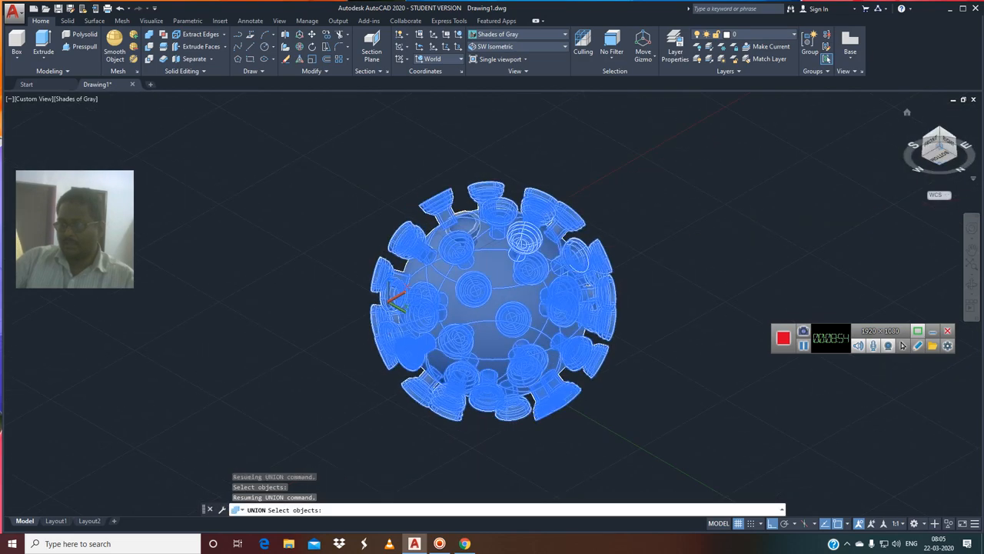
scroll(456, 204, up, 5)
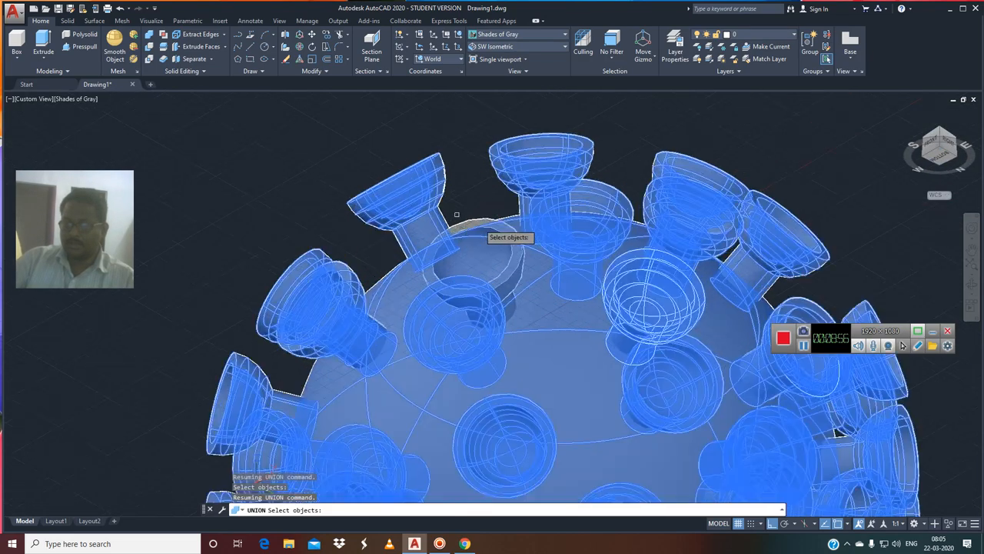
click(473, 219)
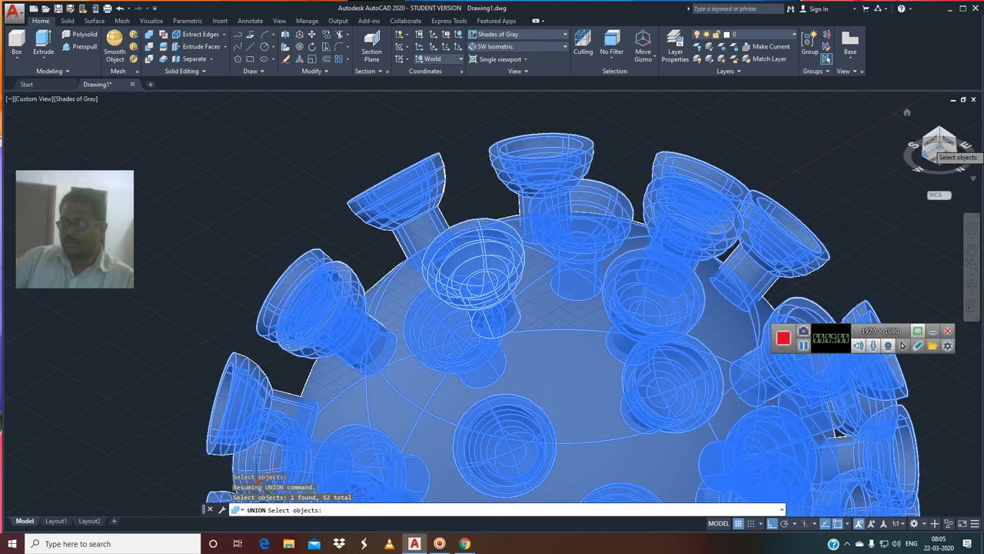
drag(926, 154, 927, 151)
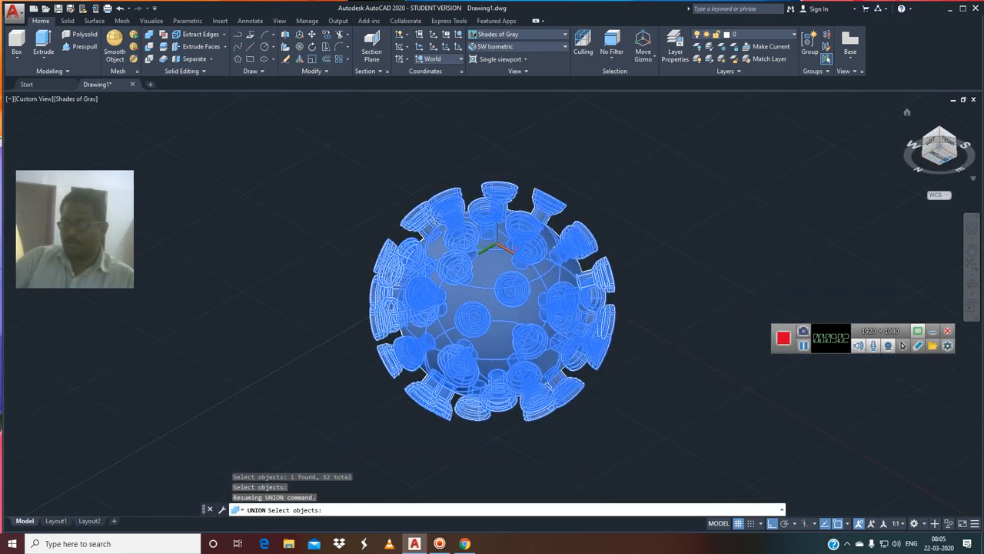
click(940, 163)
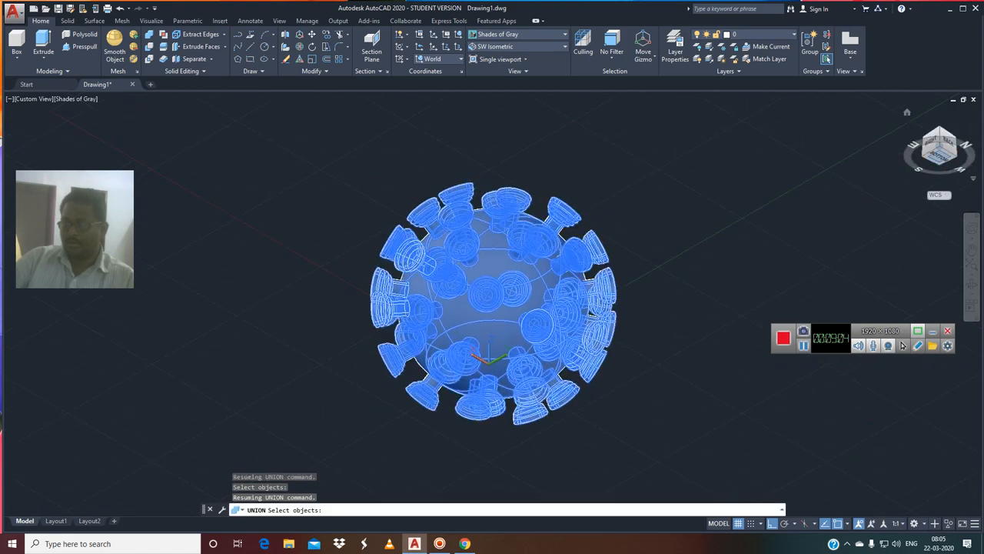
mouse_move(949, 142)
mouse_down()
mouse_move(934, 201)
mouse_move(944, 171)
mouse_move(929, 151)
mouse_move(917, 165)
mouse_move(929, 146)
mouse_move(940, 143)
mouse_move(942, 155)
mouse_up()
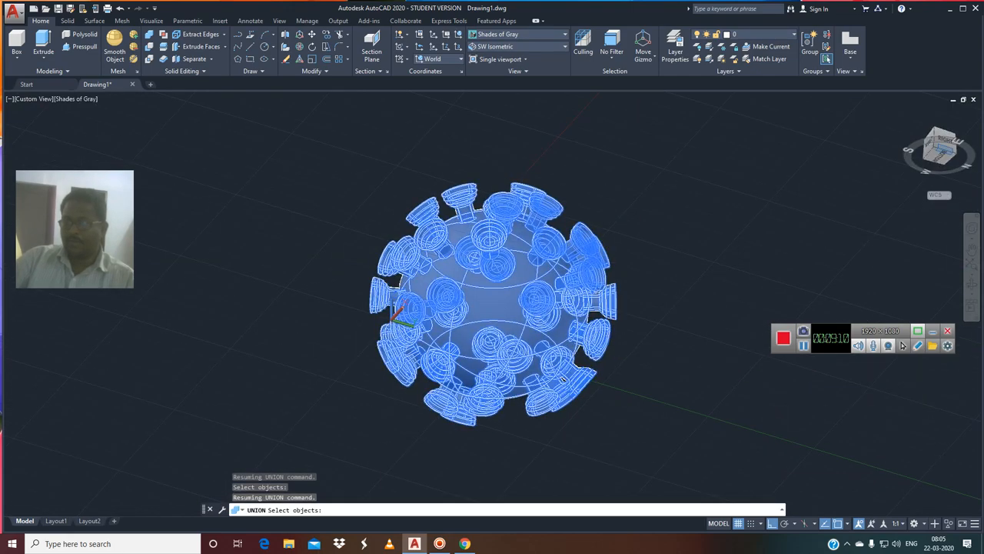
Set the SE Isometric view, start a new Union and select the lower and south-west nozzles, the front upper nozzle and the sphere.
click(530, 47)
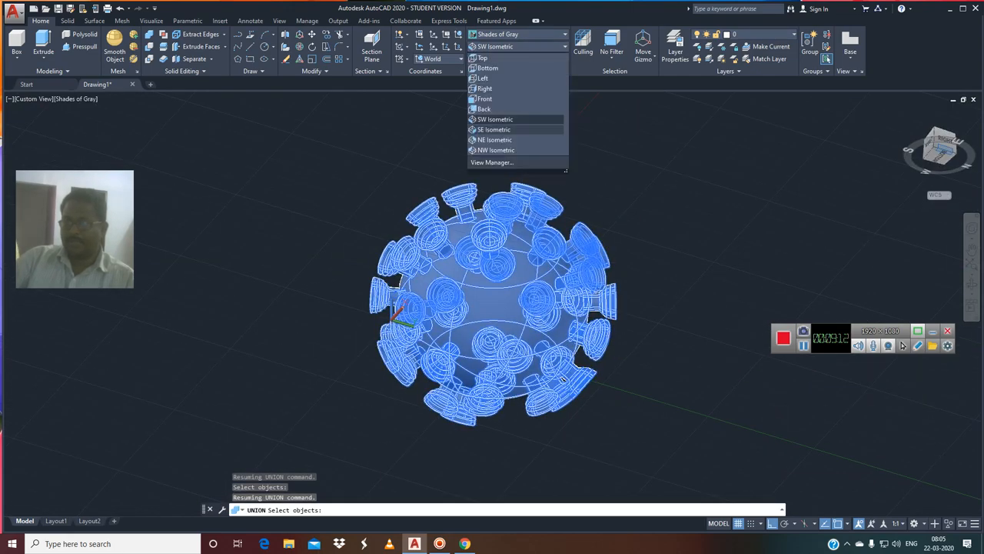
click(493, 129)
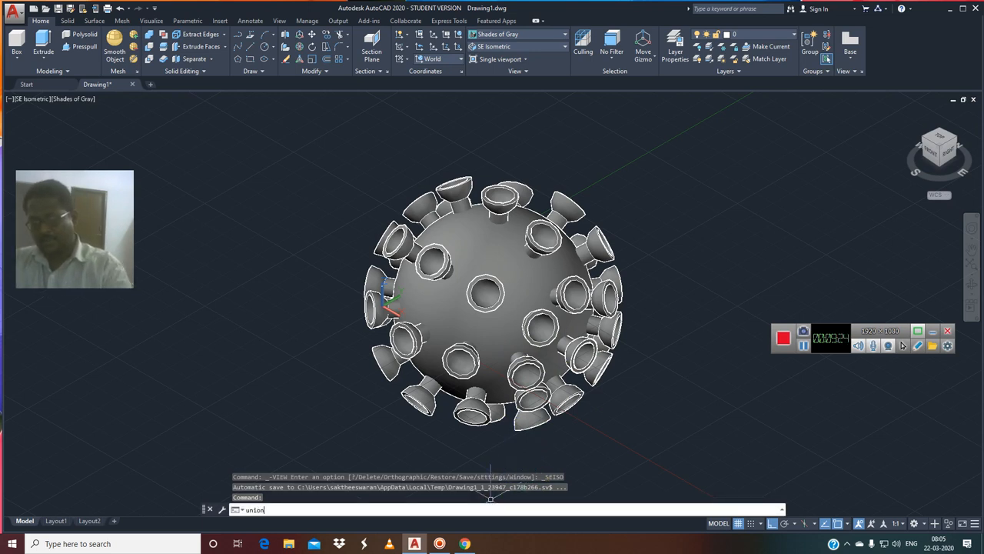
key(Return)
mouse_move(263, 135)
mouse_down()
mouse_move(626, 353)
mouse_move(561, 477)
mouse_move(347, 456)
mouse_move(323, 415)
mouse_up()
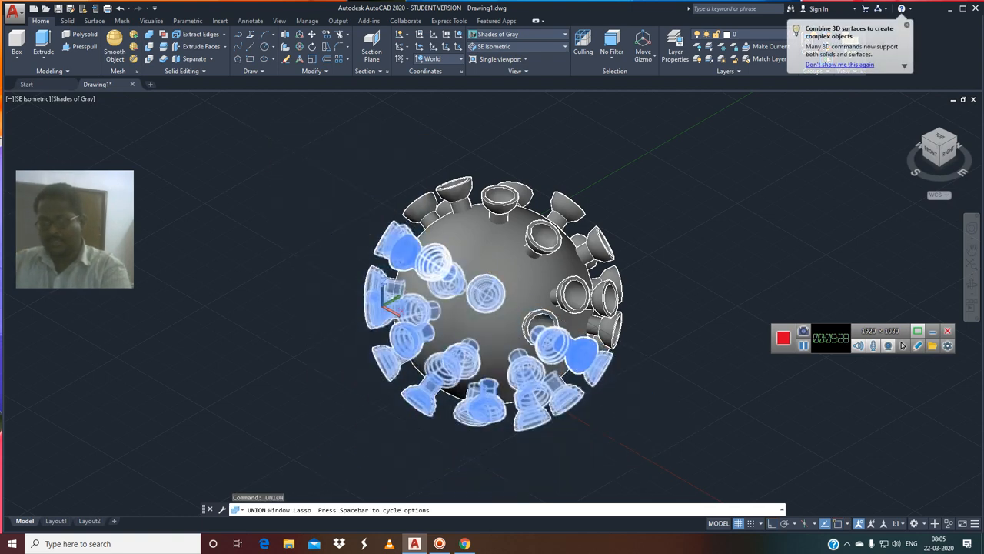
click(504, 204)
click(540, 248)
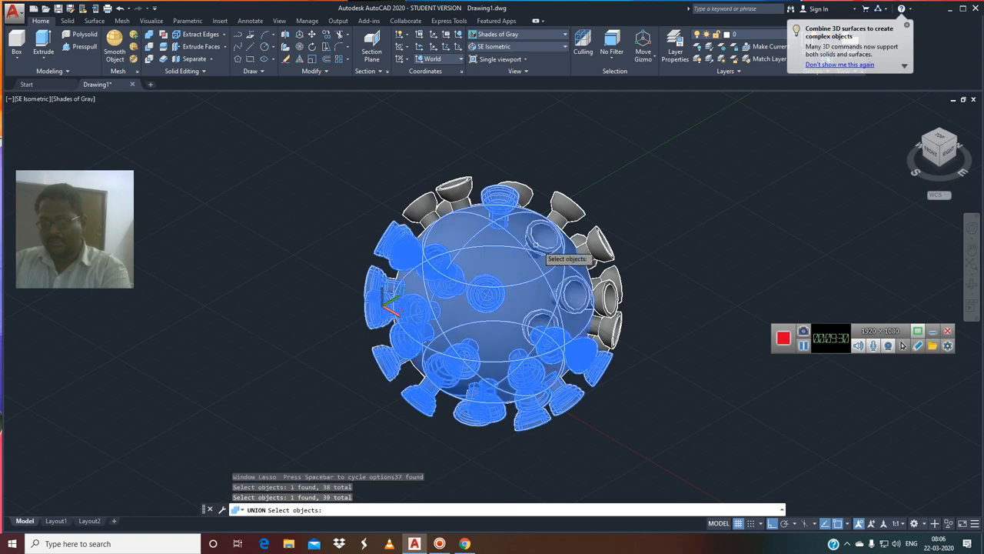
Add the unselected front-facing and north-east nozzles to the union selection.
click(573, 209)
click(602, 260)
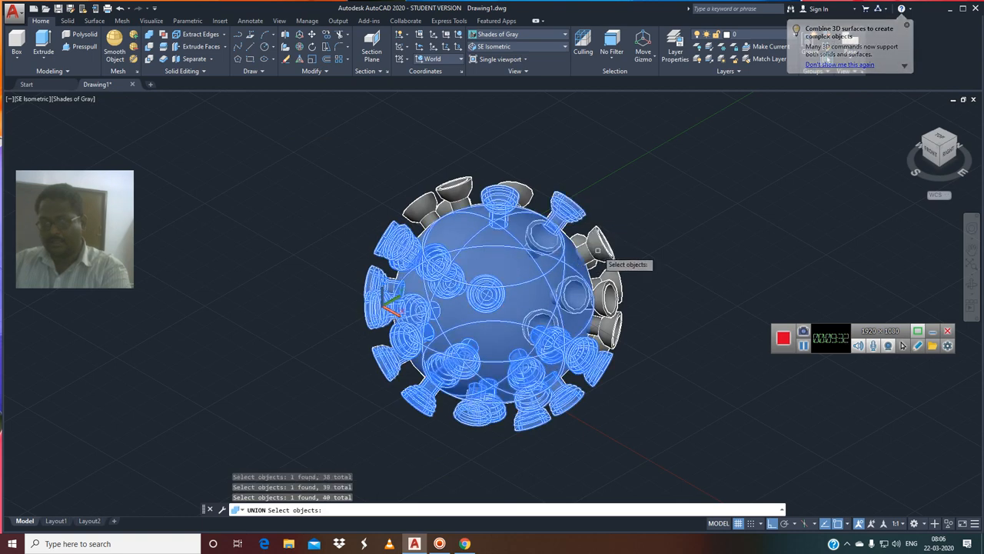
click(560, 255)
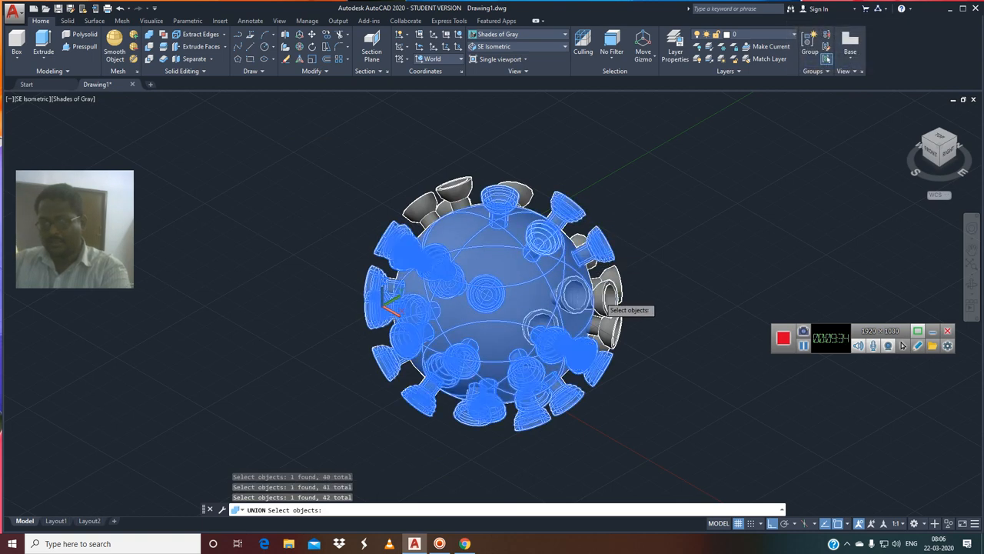
click(589, 315)
click(539, 329)
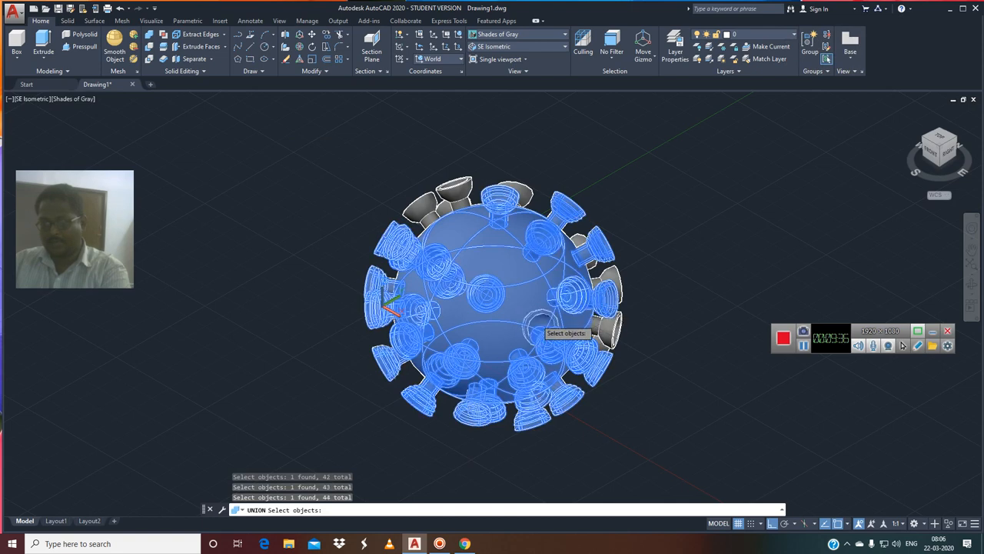
Add the remaining nozzles along the upper rim and the outer north-east edge to the union selection.
click(419, 199)
click(448, 212)
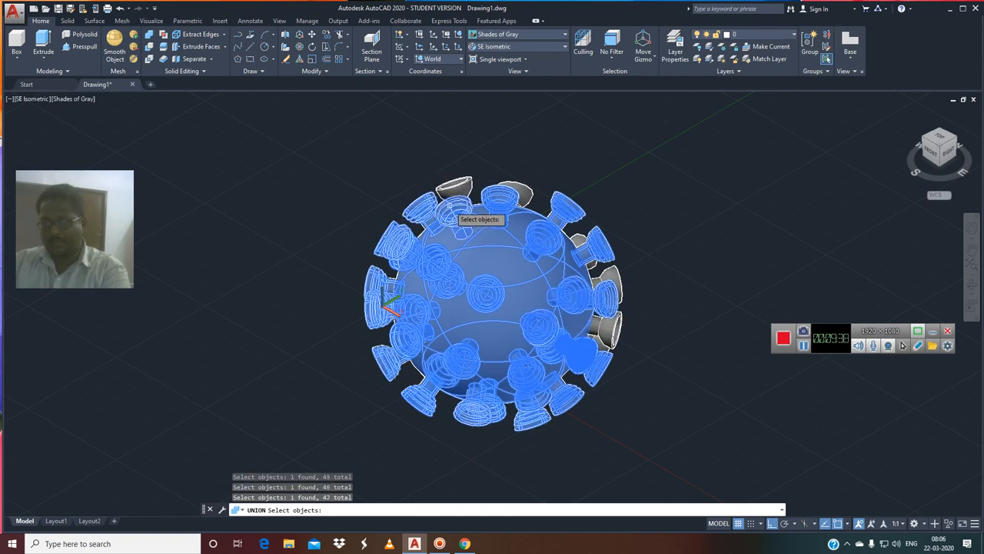
click(460, 198)
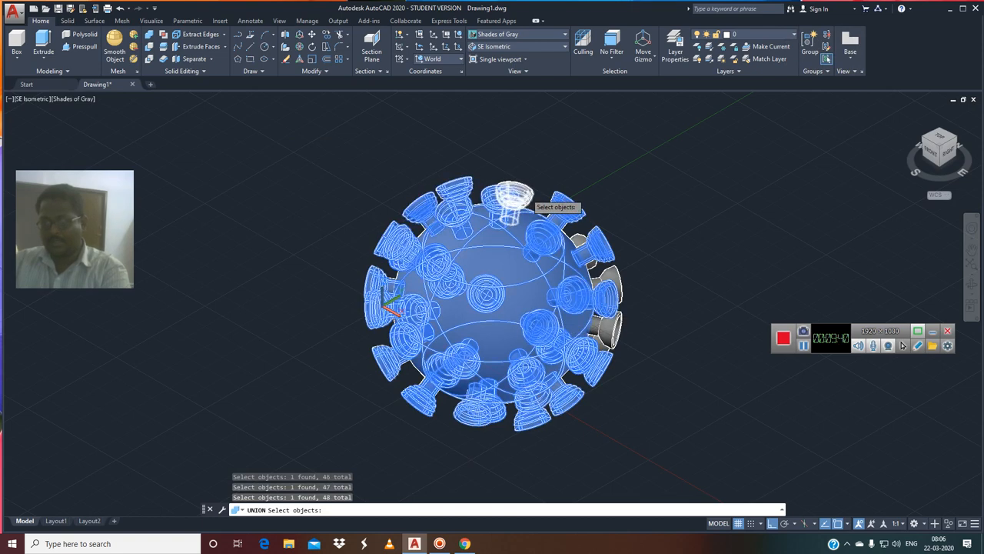
click(522, 194)
click(577, 240)
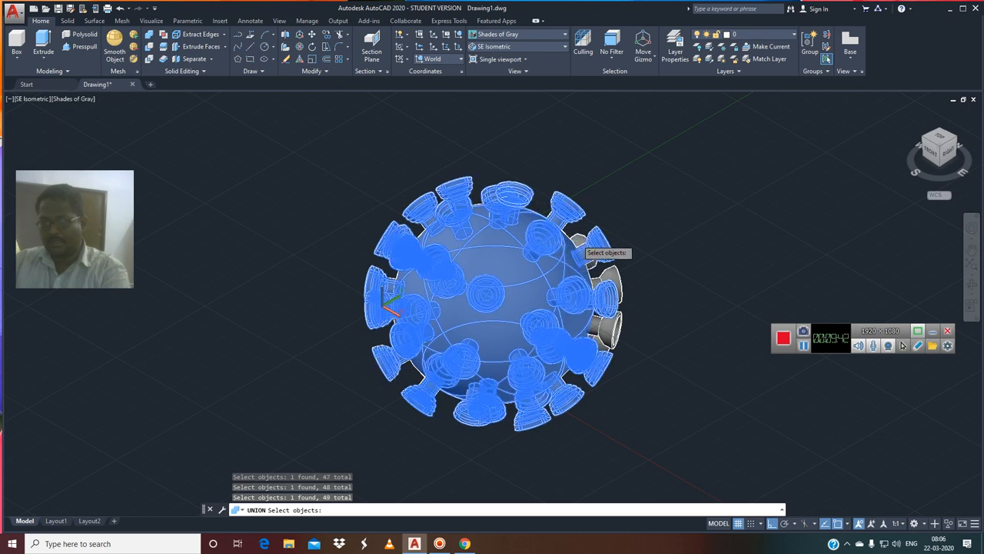
click(609, 286)
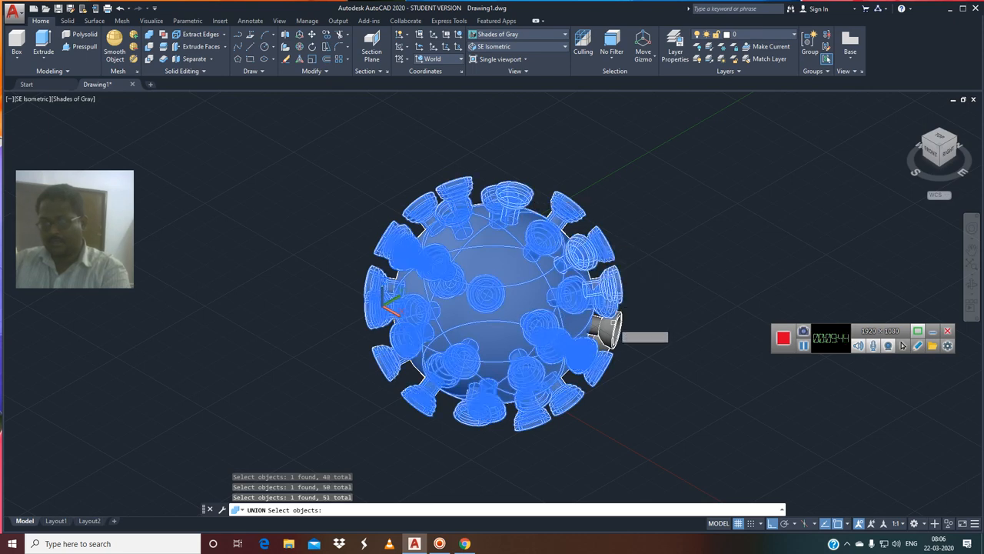
click(609, 331)
scroll(604, 350, up, 2)
click(600, 338)
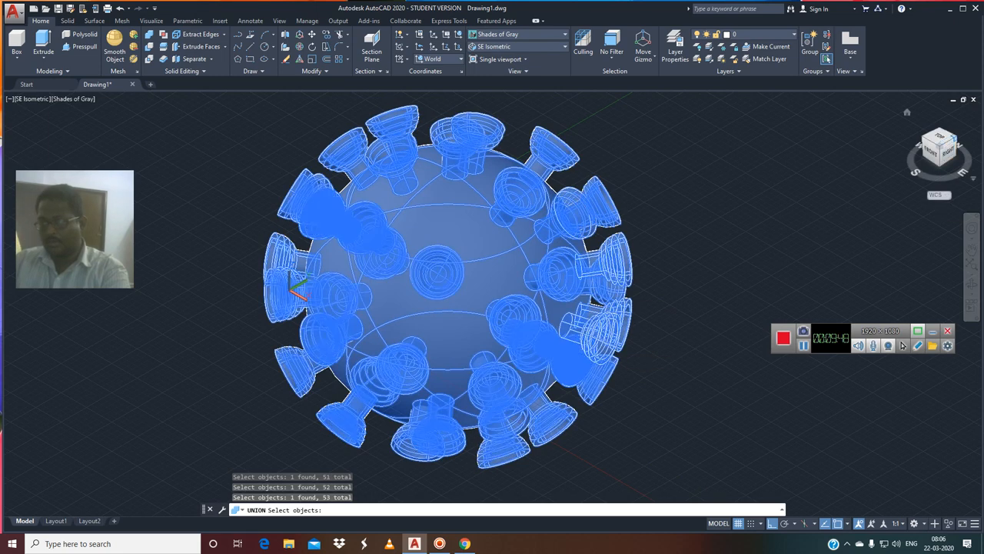
Add the unselected nozzles on the north-west side to the union selection from the NE Isometric view.
click(957, 140)
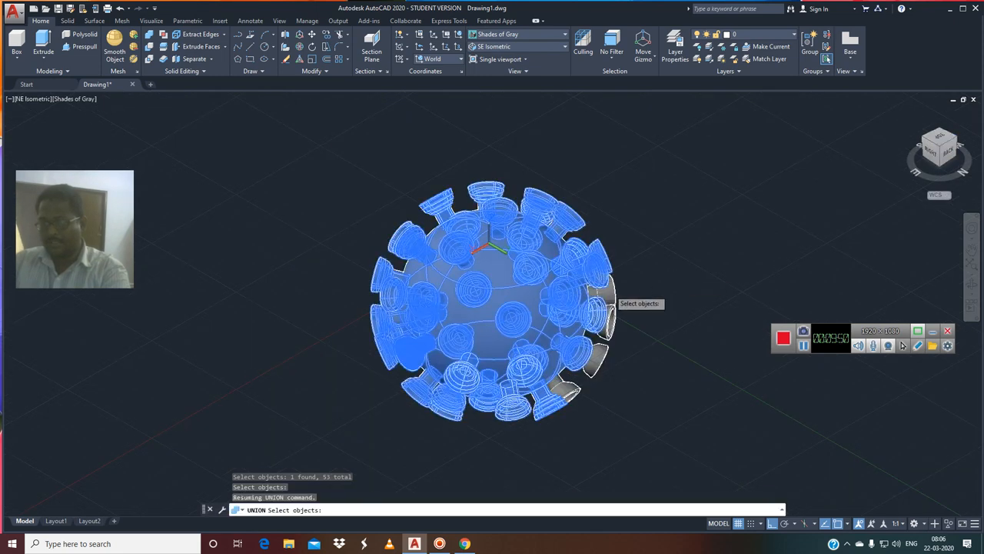
click(610, 286)
click(607, 325)
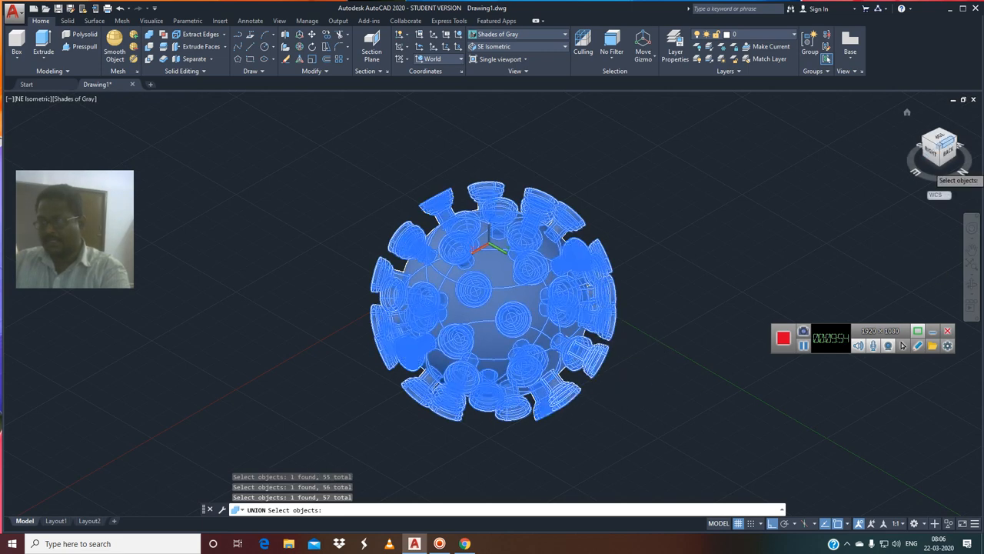
click(953, 139)
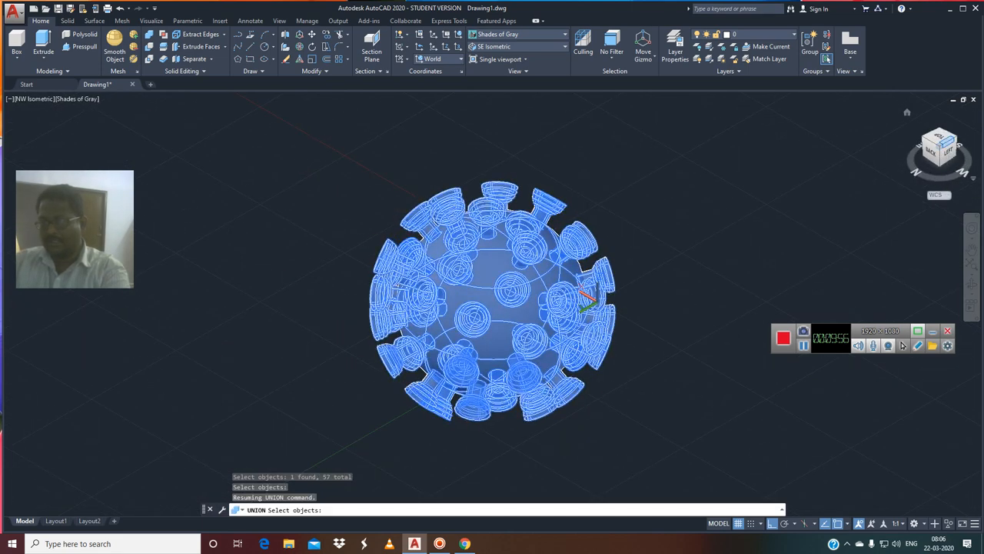
Inspect the union selection from the top, front and back views and complete the Union.
click(939, 138)
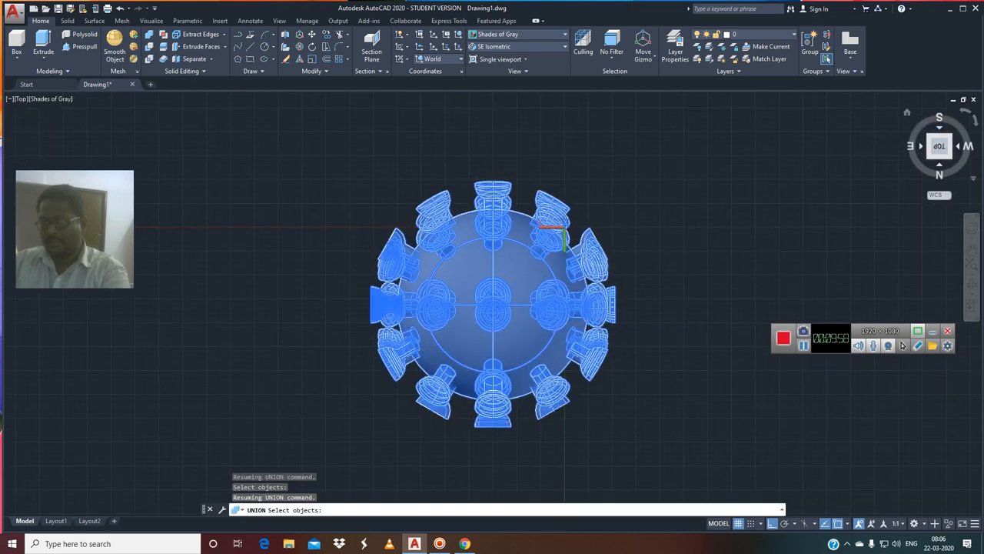
click(938, 128)
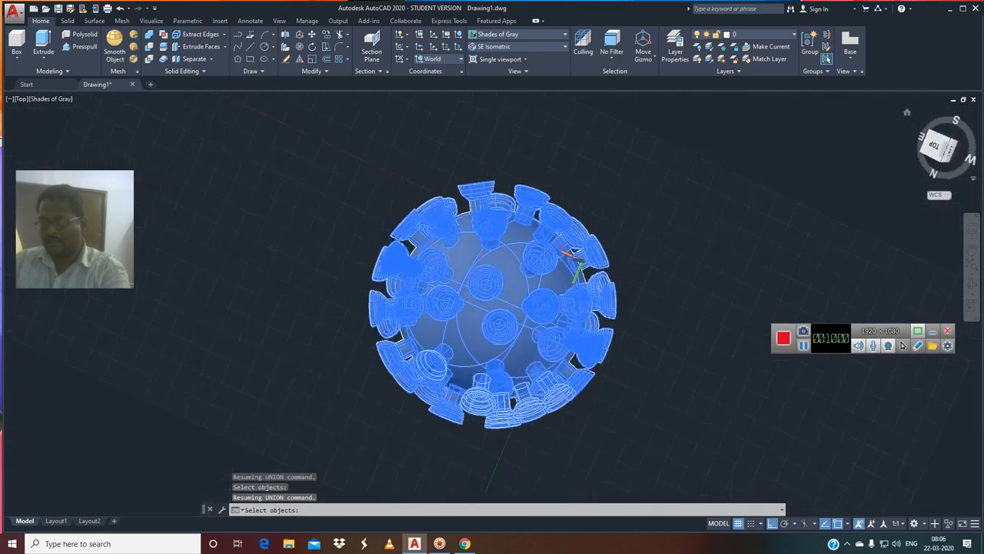
click(938, 128)
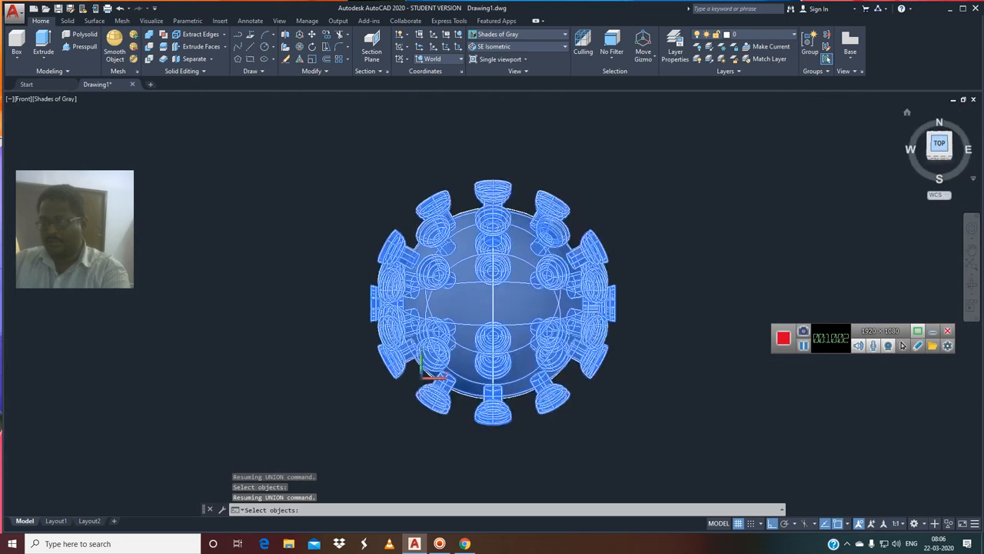
click(939, 127)
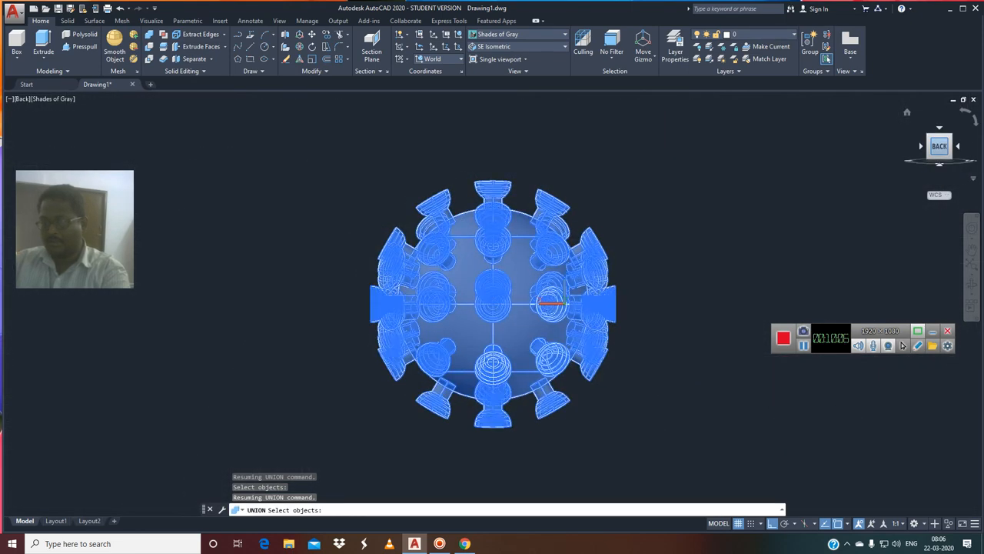
click(939, 128)
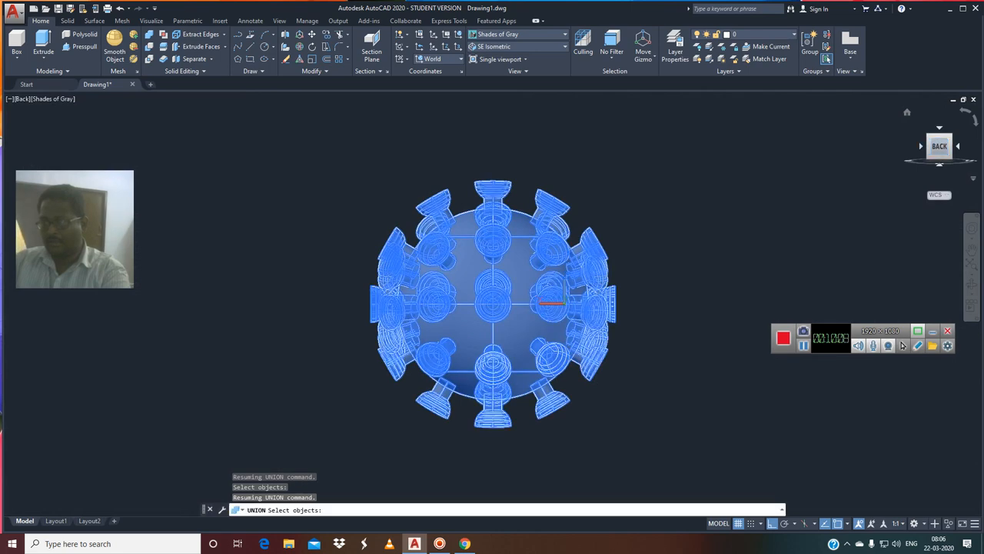
click(921, 146)
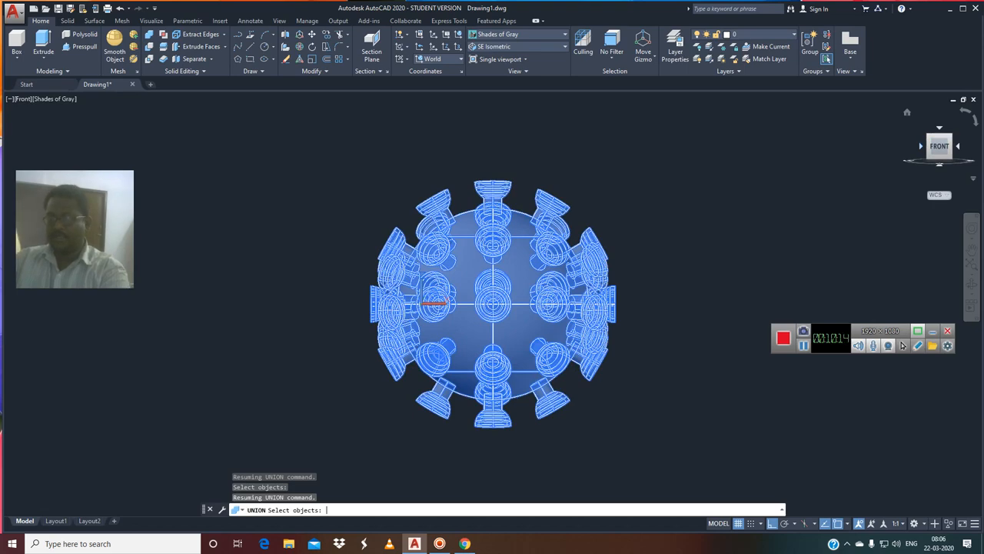
key(Return)
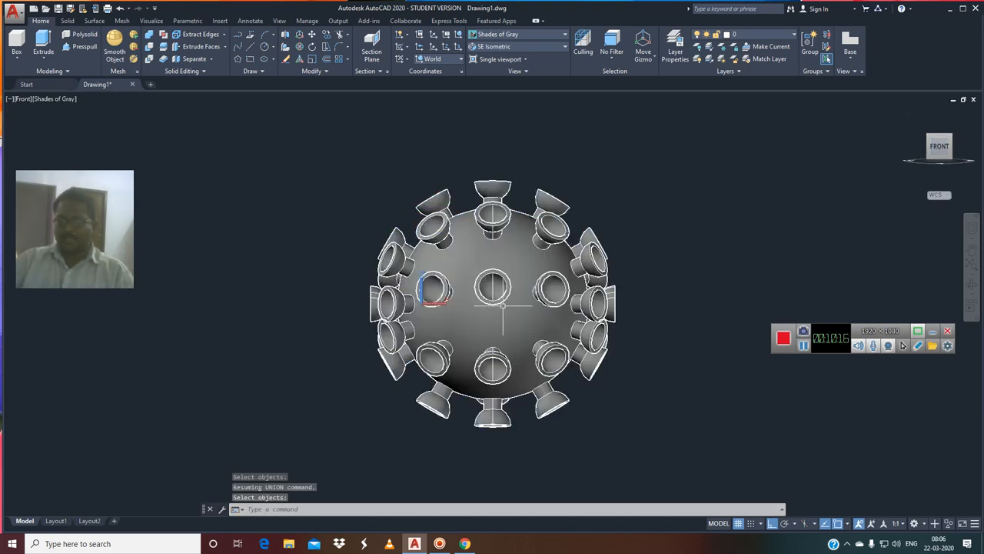
Select the model, move the main body aside to test for unjoined nozzles, and undo the move.
key(ctrl+a)
key(Return)
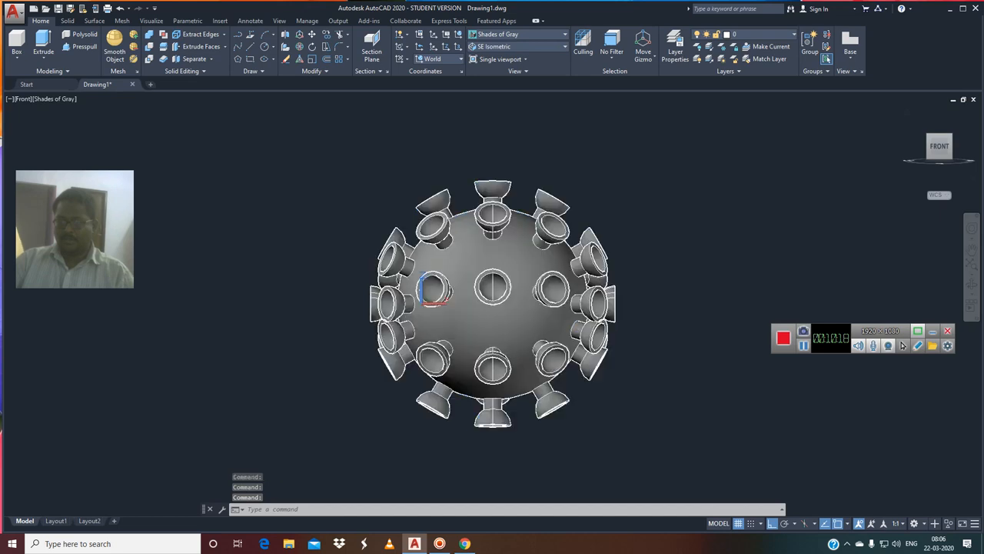
drag(573, 269, 523, 312)
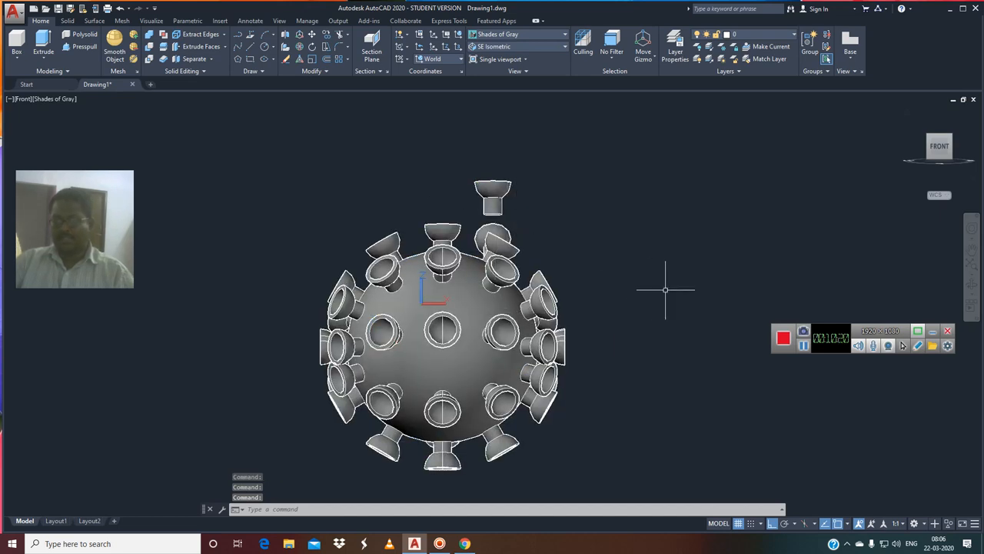
key(ctrl+z)
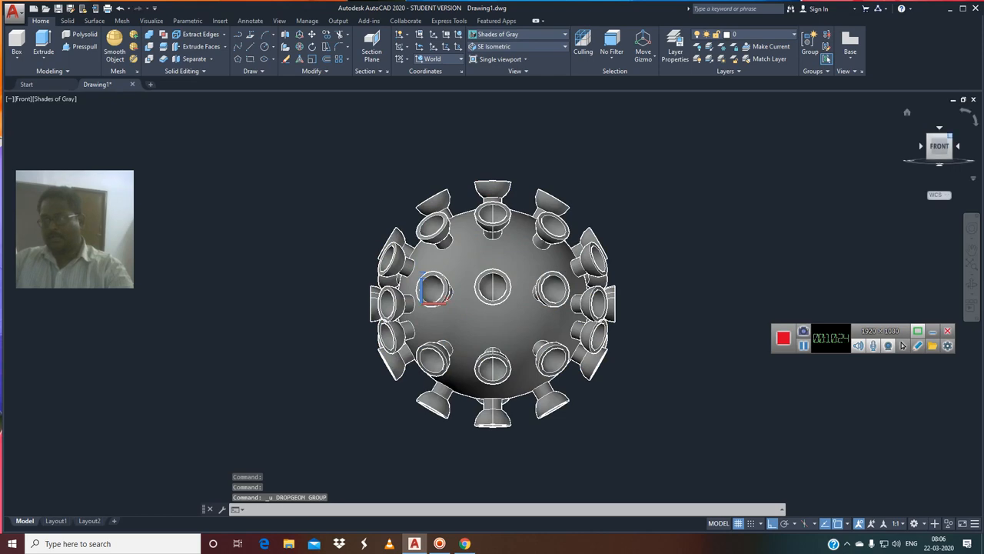
Undo the last view changes and the union, restoring the SE Isometric view.
mouse_move(940, 146)
mouse_down()
mouse_move(952, 154)
mouse_move(940, 146)
mouse_up()
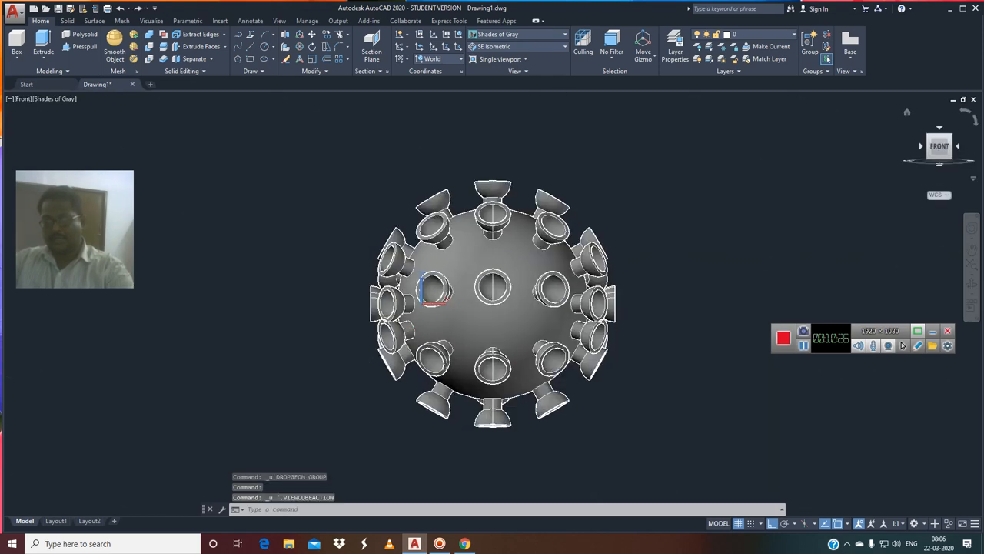
click(422, 302)
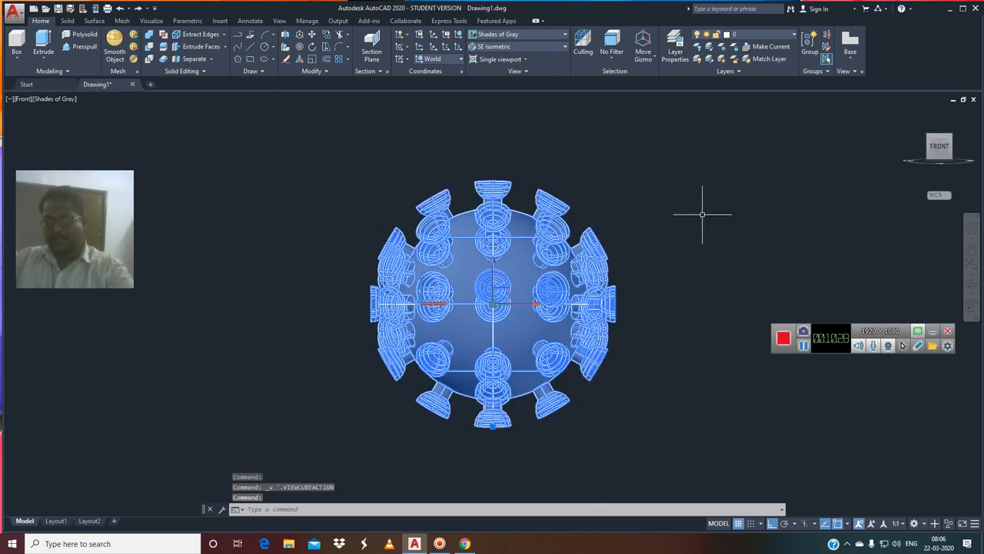
key(ctrl+z)
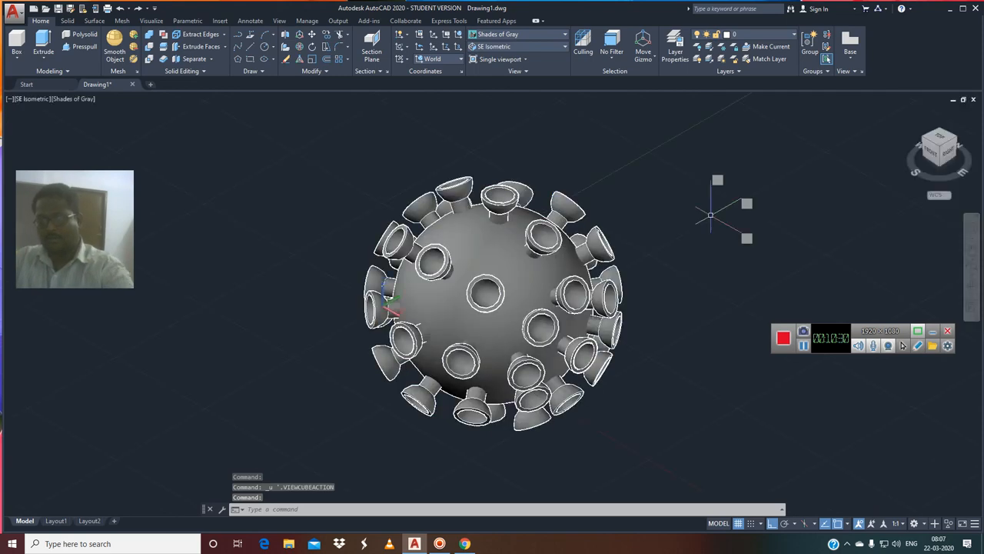
key(Escape)
key(ctrl+z)
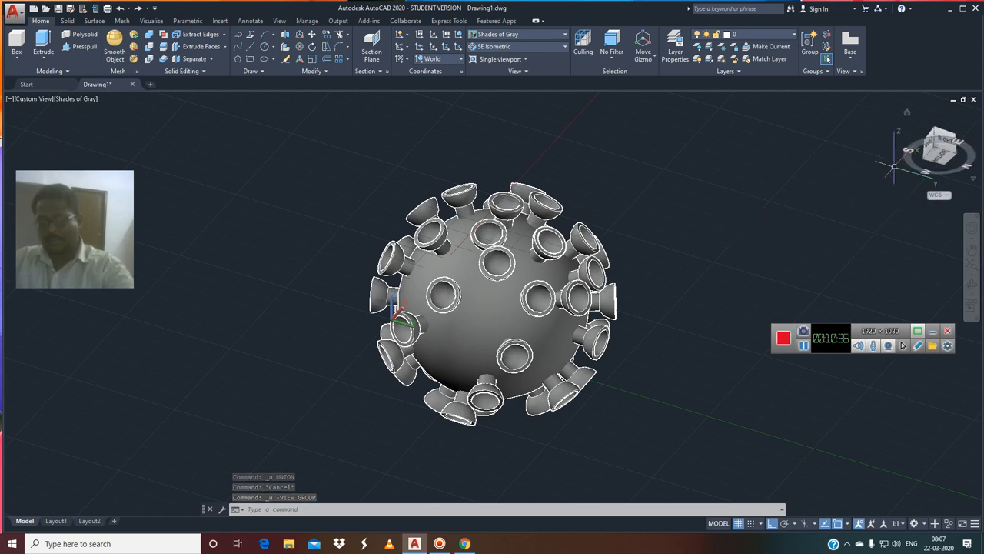
key(ctrl+y)
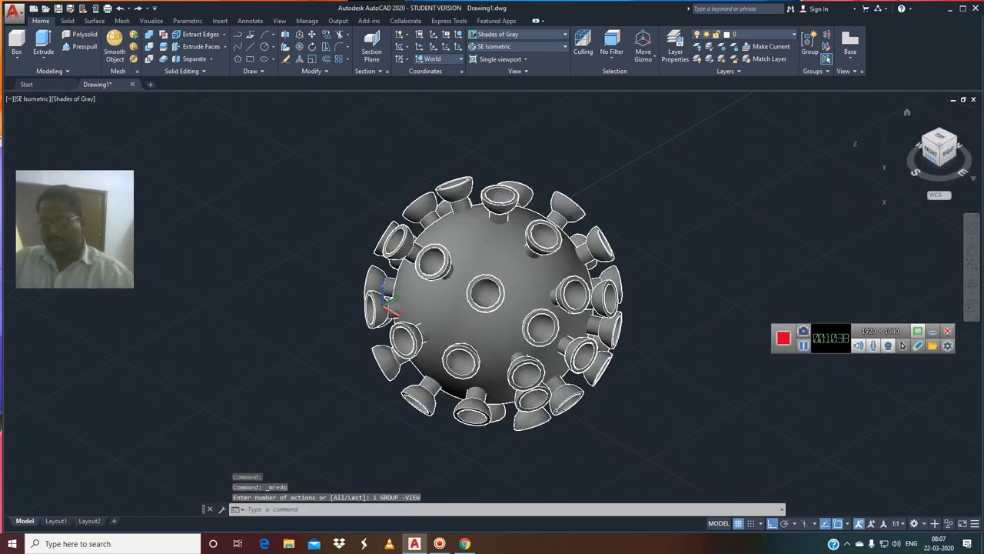
Start a new Union from a top-back view and select the upper east-side nozzles and the nozzles along the upper rim.
mouse_move(492, 304)
shift+middle_down()
mouse_move(496, 362)
mouse_move(492, 304)
mouse_move(515, 225)
shift+middle_up()
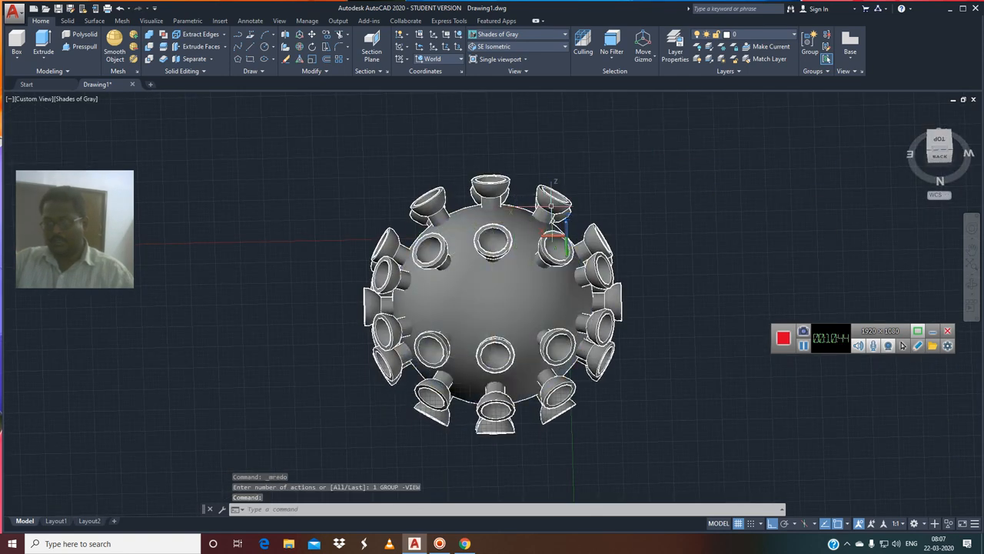
text(un)
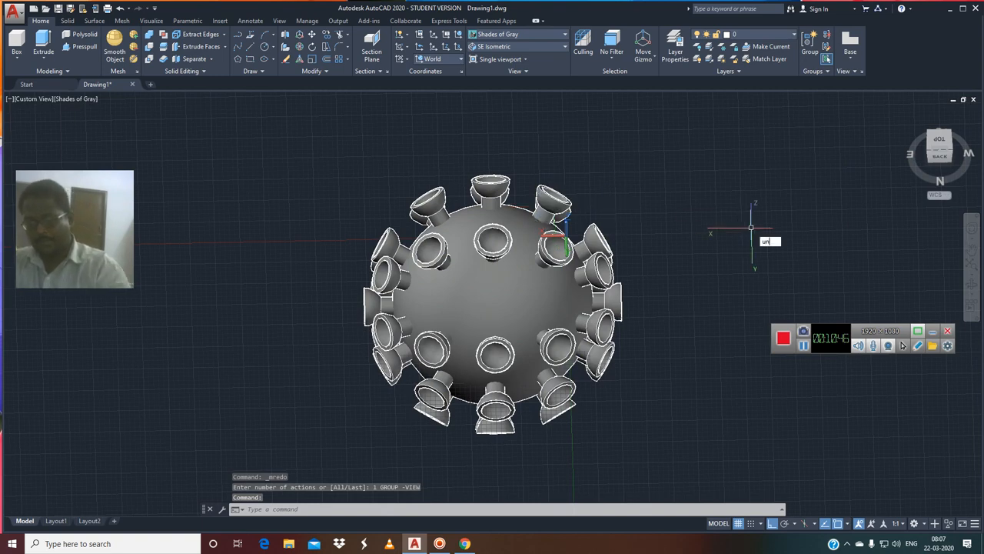
key(Return)
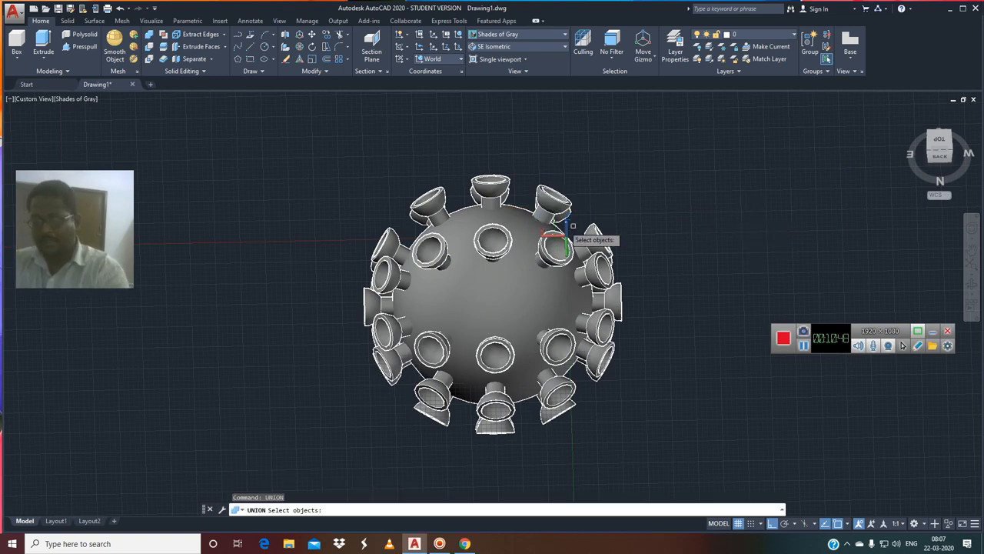
click(383, 246)
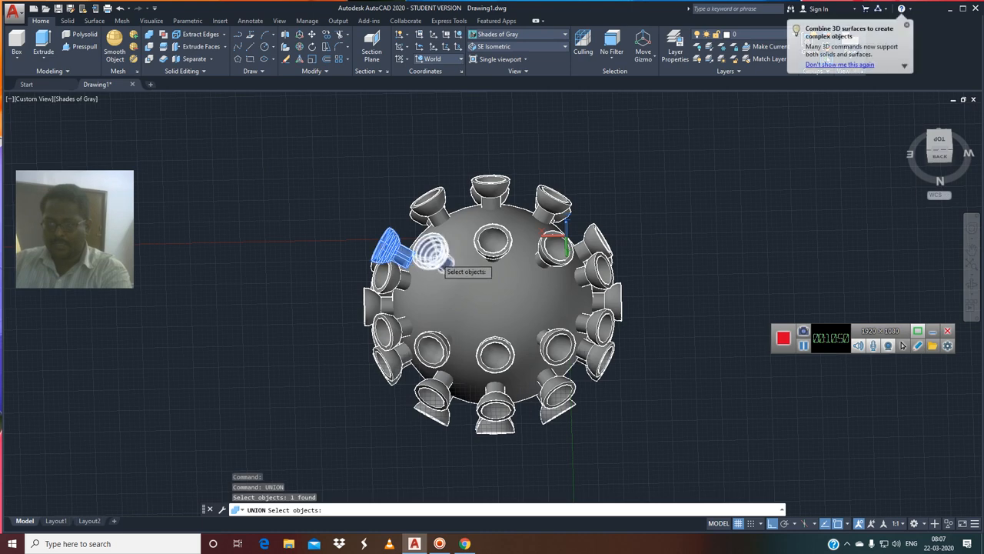
click(435, 254)
click(429, 206)
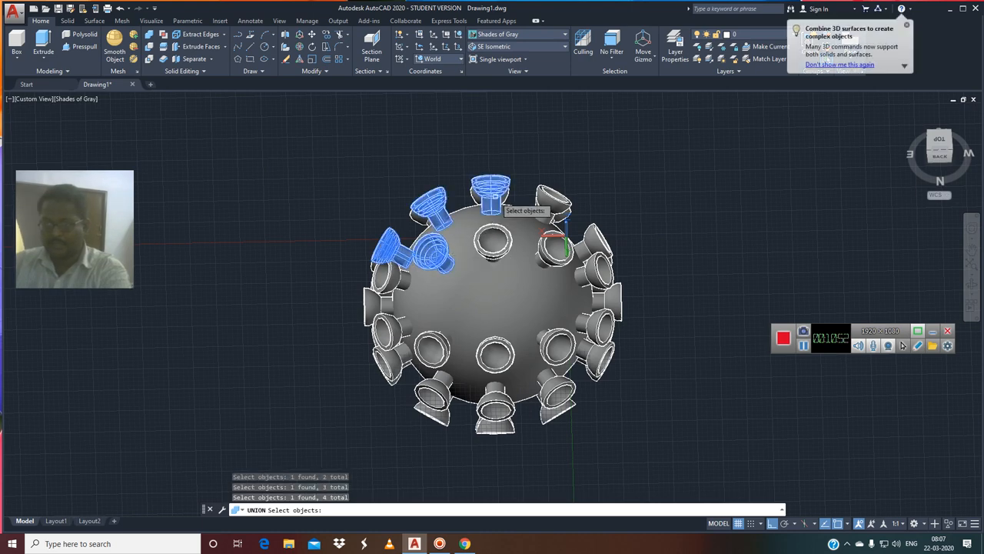
click(472, 199)
click(485, 201)
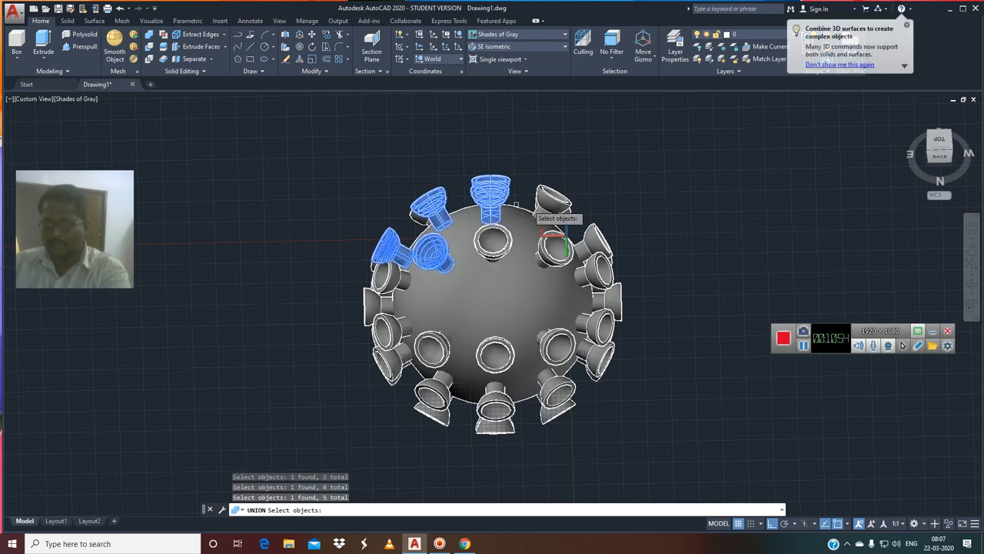
click(560, 216)
click(557, 222)
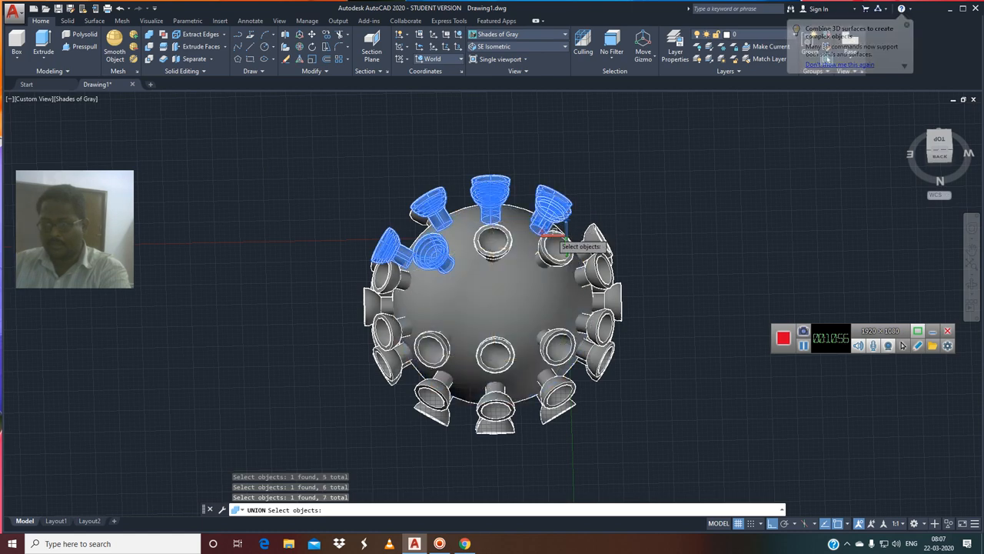
Add the two unselected upper inner nozzles and the nozzles down the west edge to the union selection.
click(492, 243)
click(556, 251)
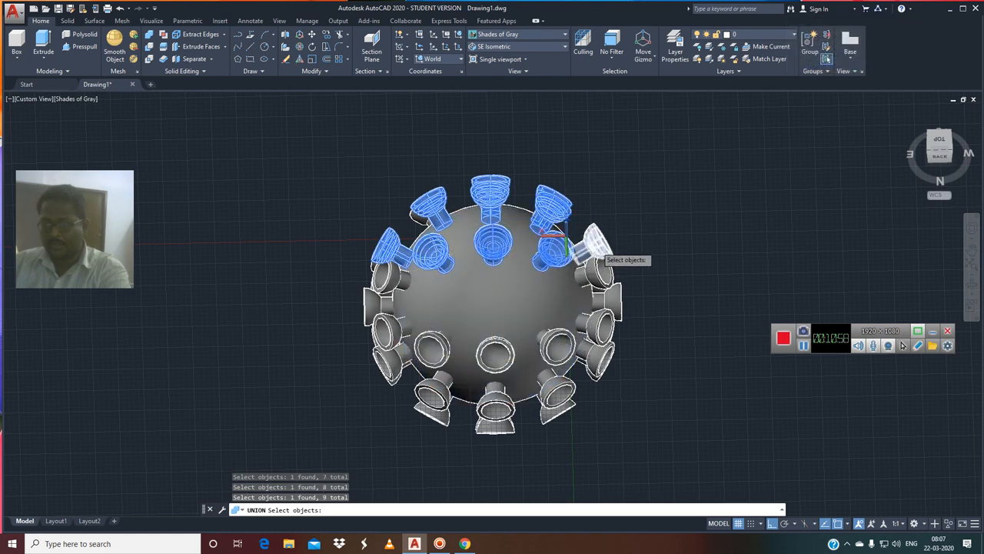
click(593, 245)
click(601, 270)
click(604, 300)
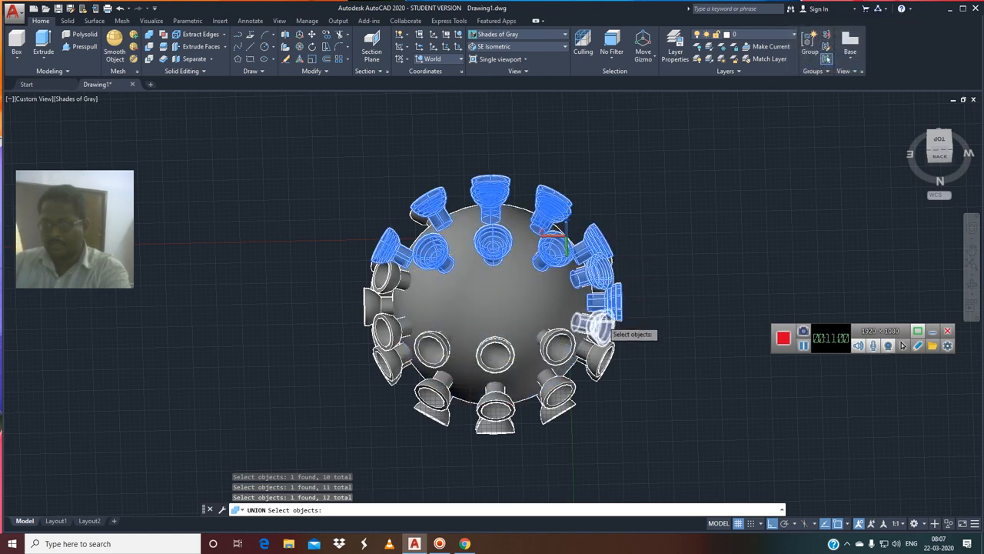
click(601, 328)
click(594, 357)
Add the overlapped nozzle on the lower west edge and the neighbouring inner and lower west nozzles to the union selection.
scroll(589, 382, up, 4)
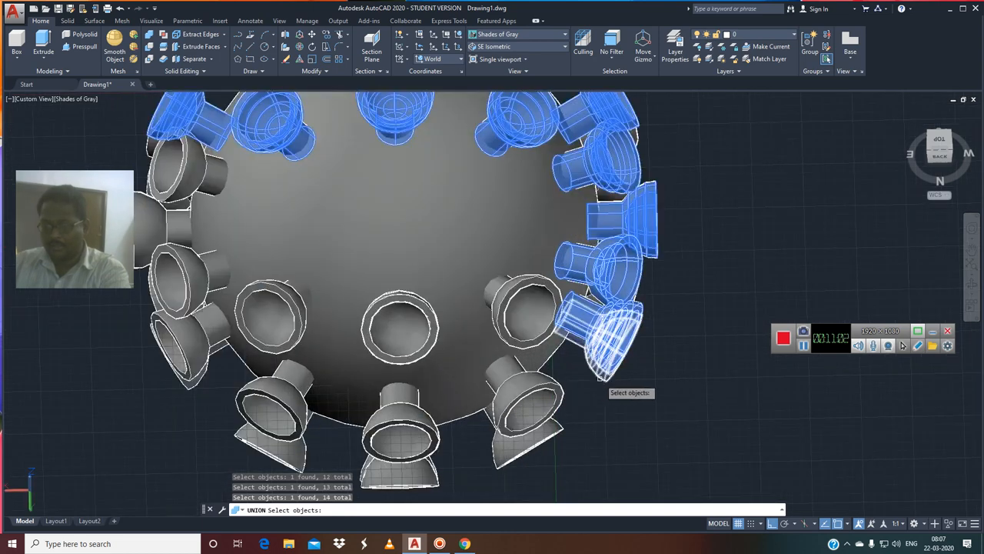
click(603, 381)
click(563, 365)
click(555, 370)
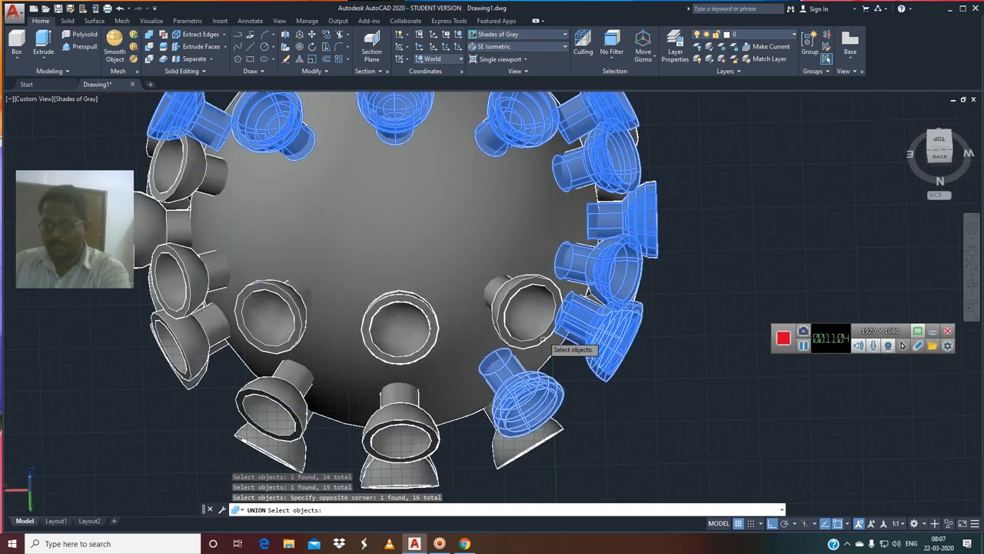
click(541, 334)
click(538, 442)
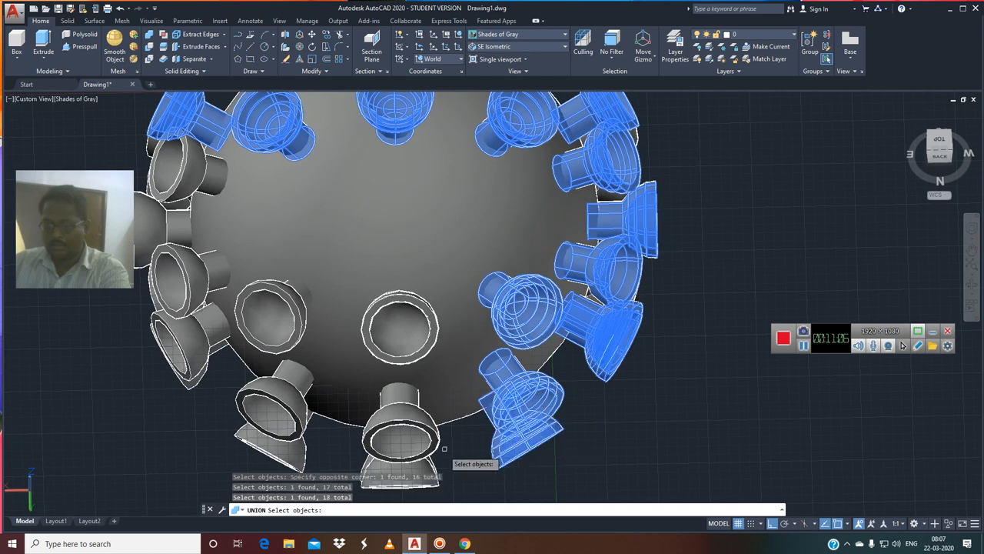
Add the lower central nozzles and the adjacent lower east nozzles to the union selection.
click(419, 457)
click(399, 403)
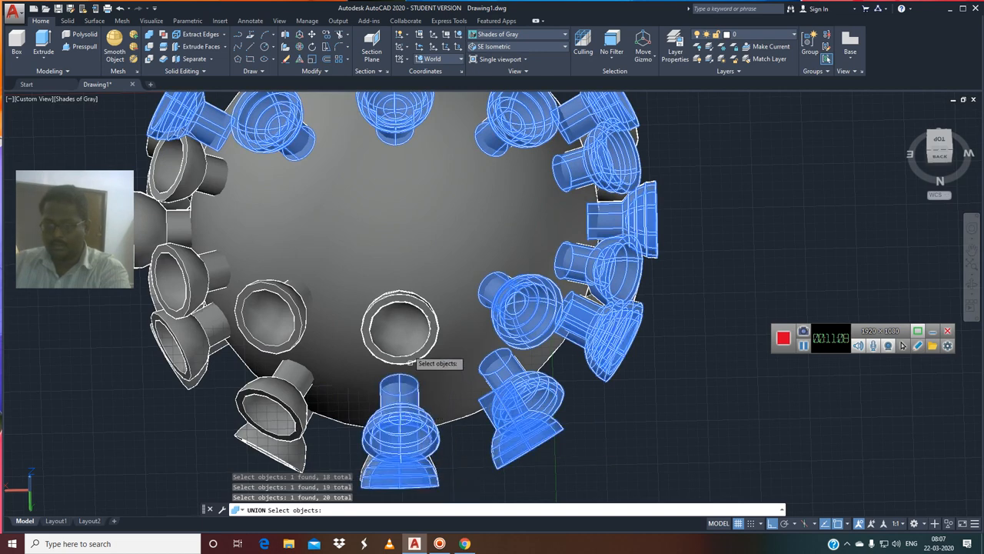
click(405, 343)
click(294, 375)
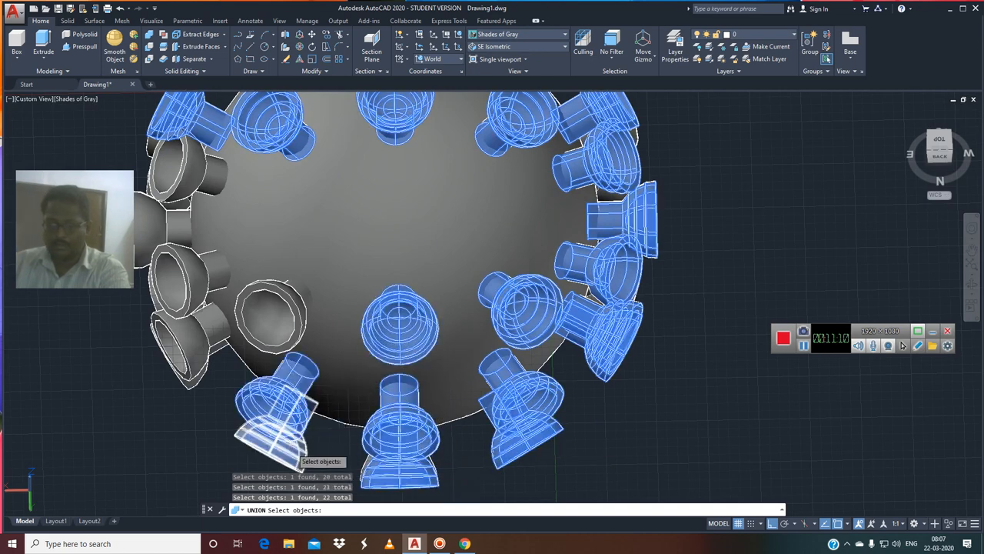
click(292, 442)
click(294, 327)
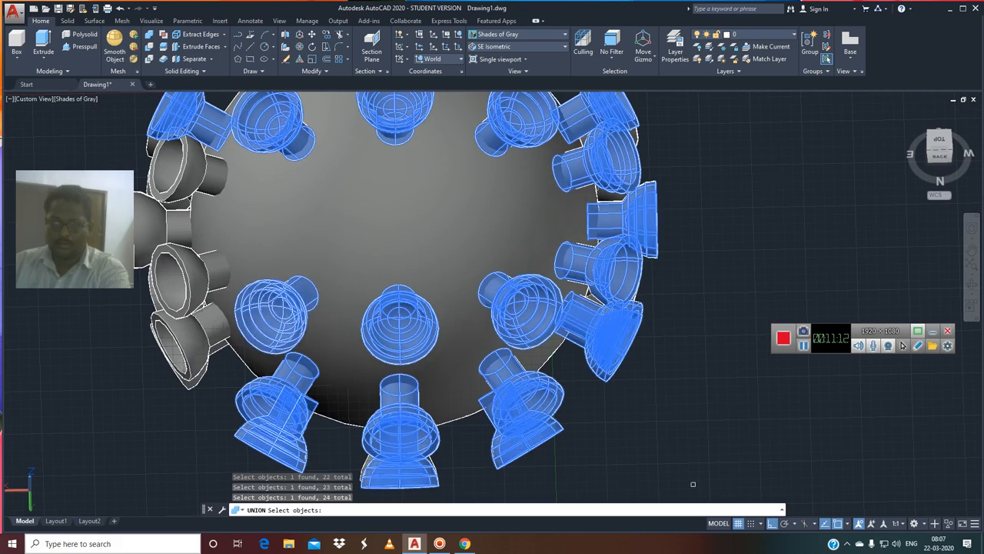
Add the overlapped lower east nozzles, the nozzle above them and the middle east-edge nozzle to the union selection.
scroll(188, 361, up, 2)
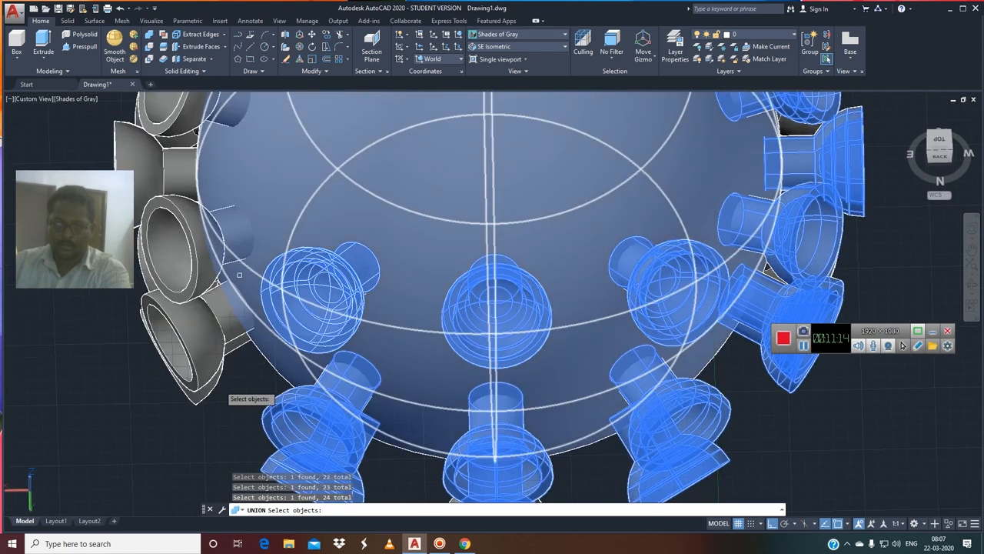
click(209, 398)
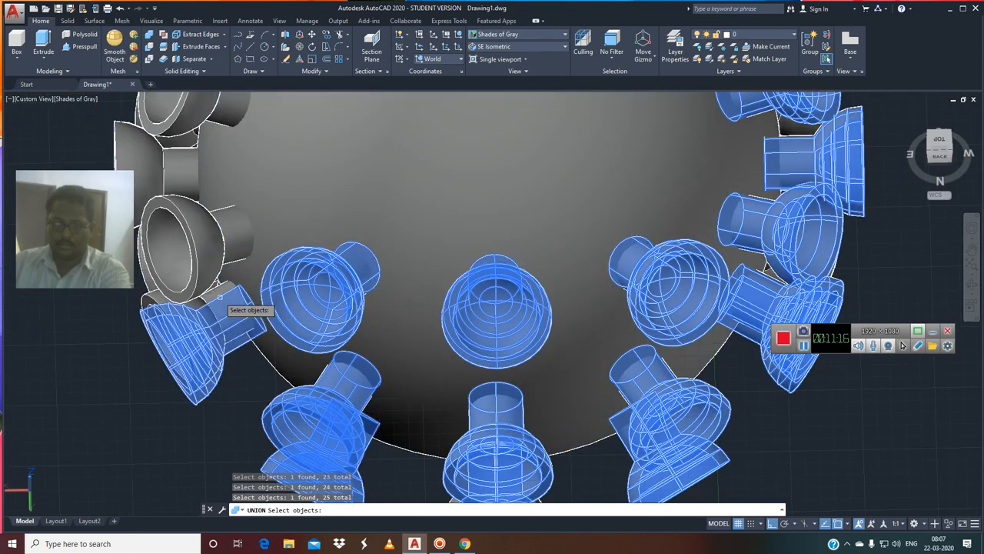
scroll(219, 294, up, 3)
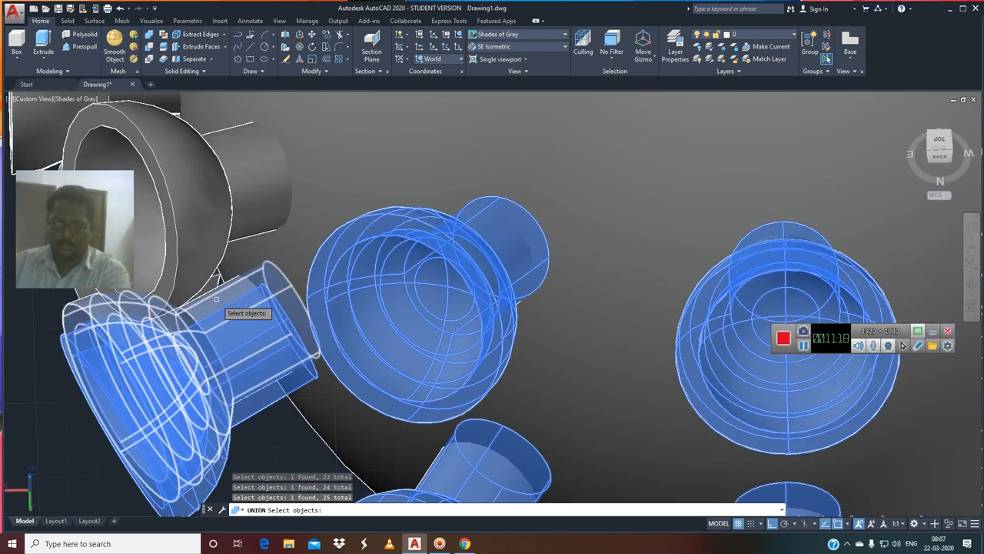
click(219, 296)
click(243, 188)
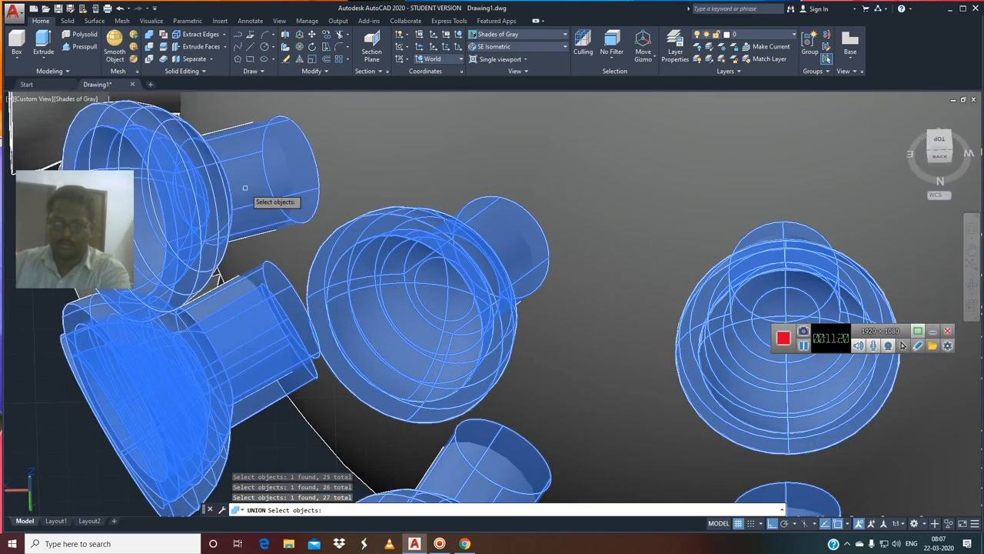
scroll(248, 219, down, 2)
scroll(247, 215, down, 2)
click(202, 151)
scroll(239, 176, down, 4)
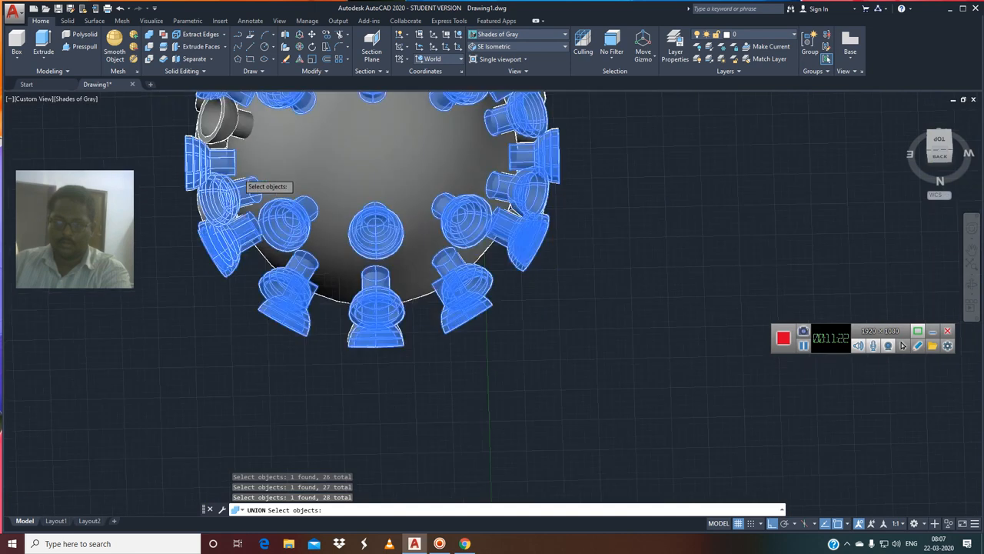
Add the unselected nozzle on the upper east edge and the overlapped nozzles along the upper east rim to the union selection.
middle_drag(239, 176, 387, 309)
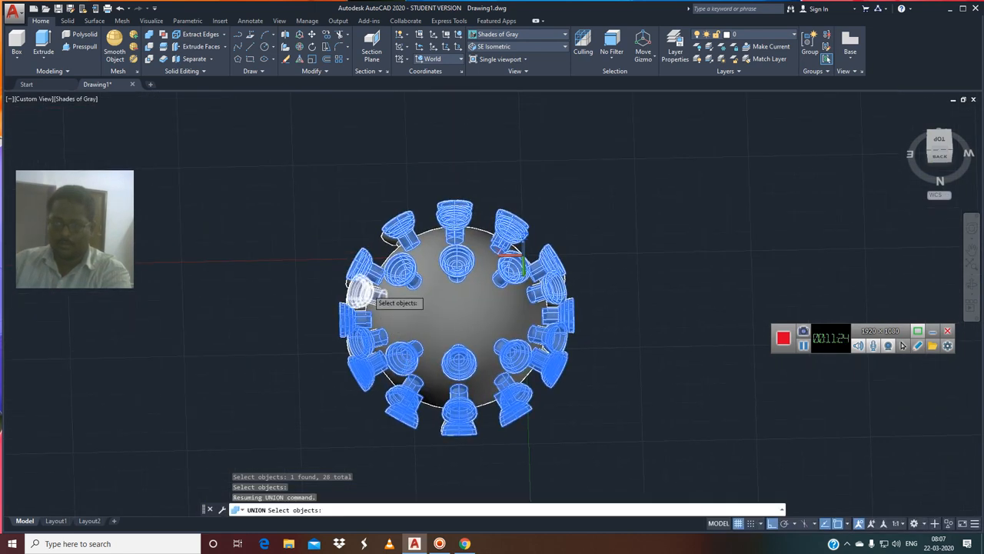
click(373, 265)
scroll(386, 250, up, 2)
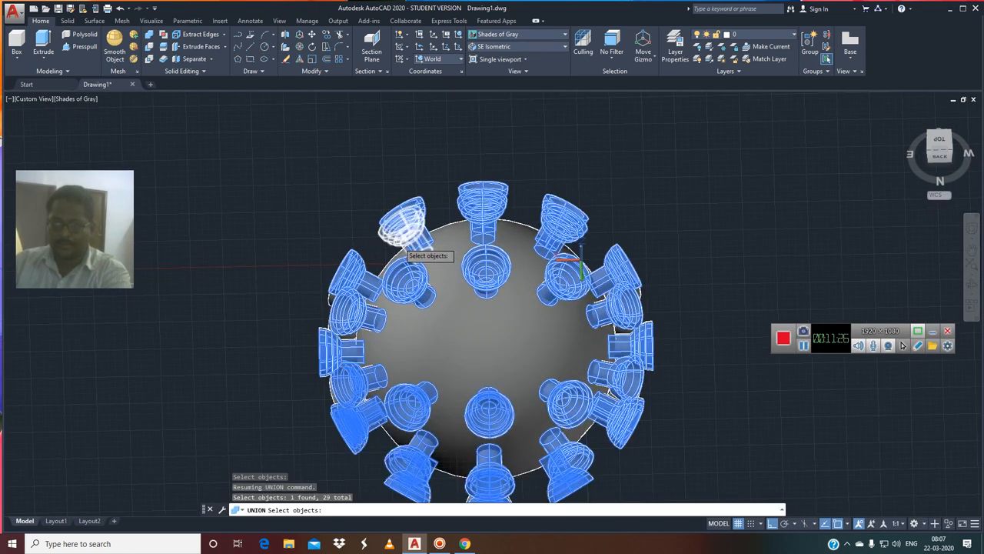
click(404, 247)
scroll(355, 302, up, 3)
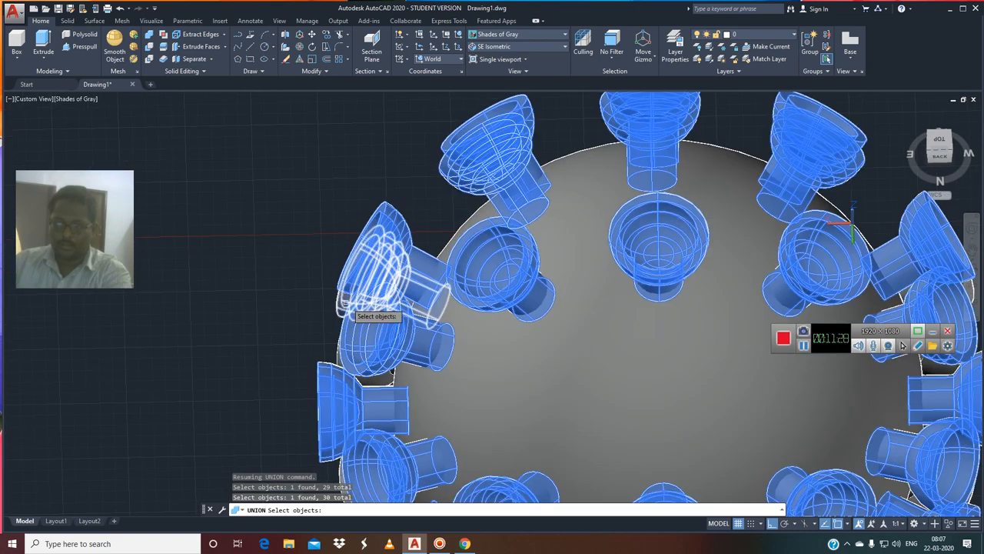
click(346, 304)
scroll(413, 298, down, 3)
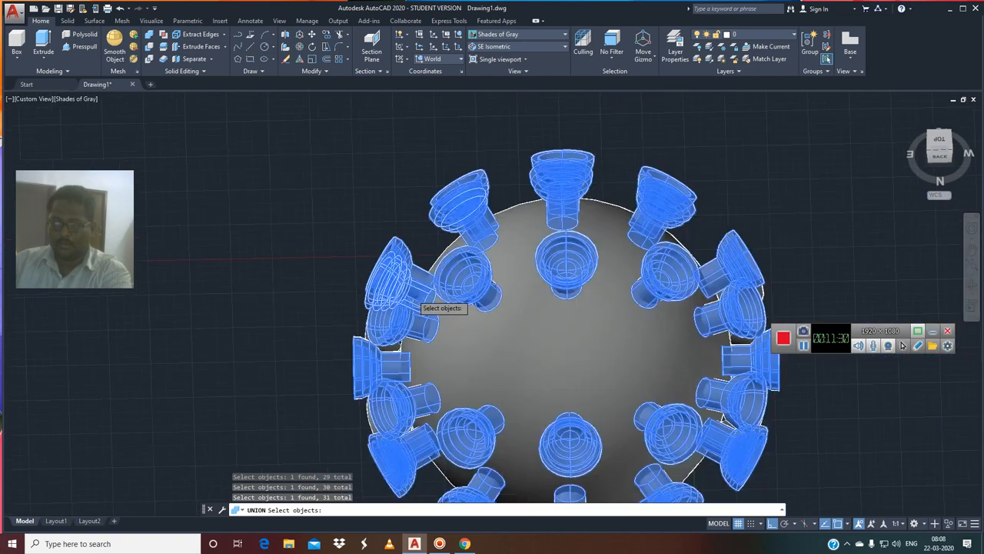
scroll(415, 302, down, 2)
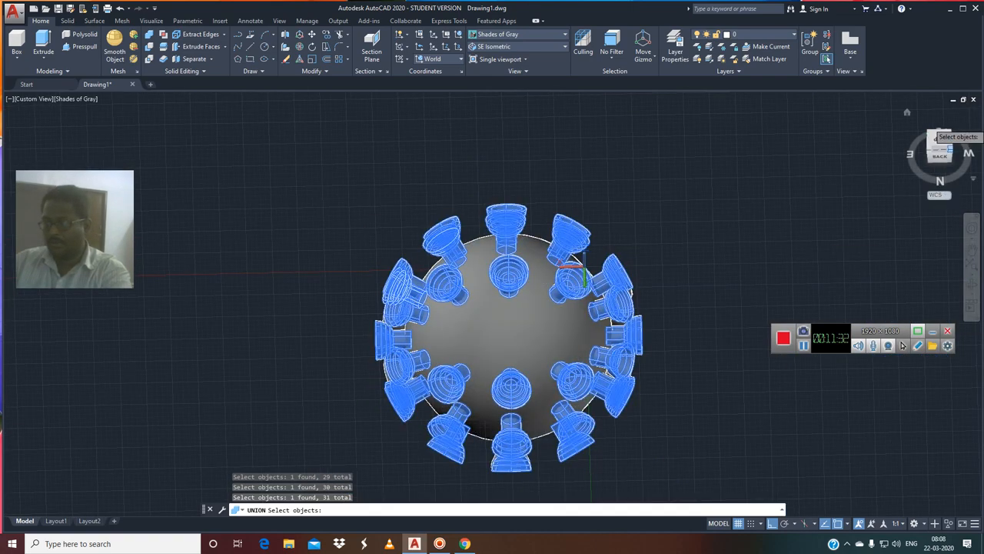
From the NW isometric view, add the remaining nozzles along the lower rim and the overlapped nozzle near the west edge to the union selection.
click(935, 137)
click(607, 339)
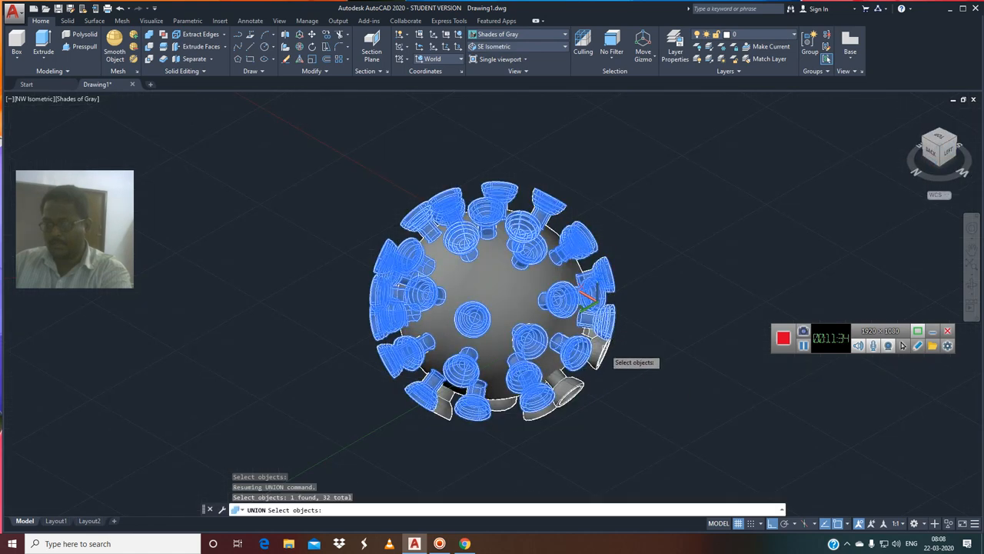
click(602, 350)
click(569, 392)
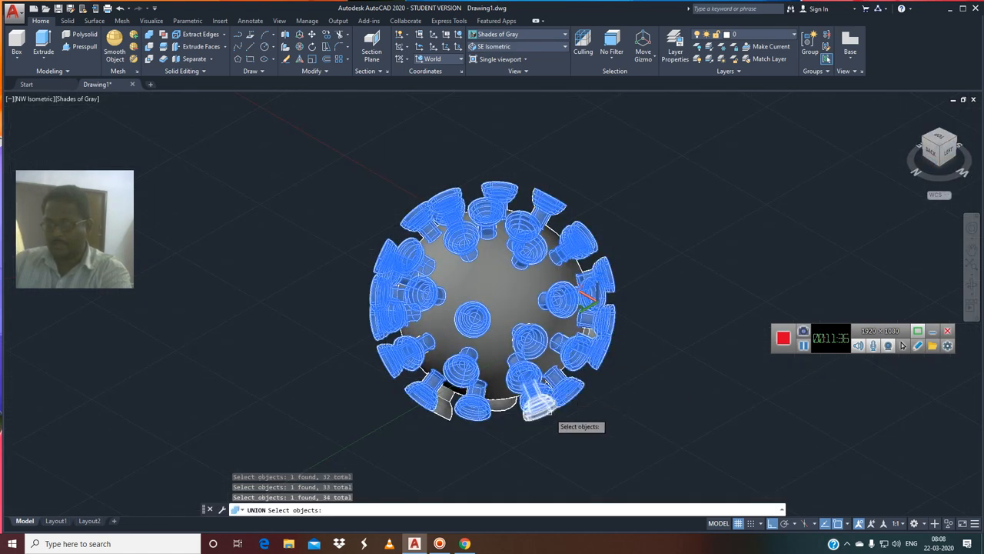
click(548, 410)
click(504, 404)
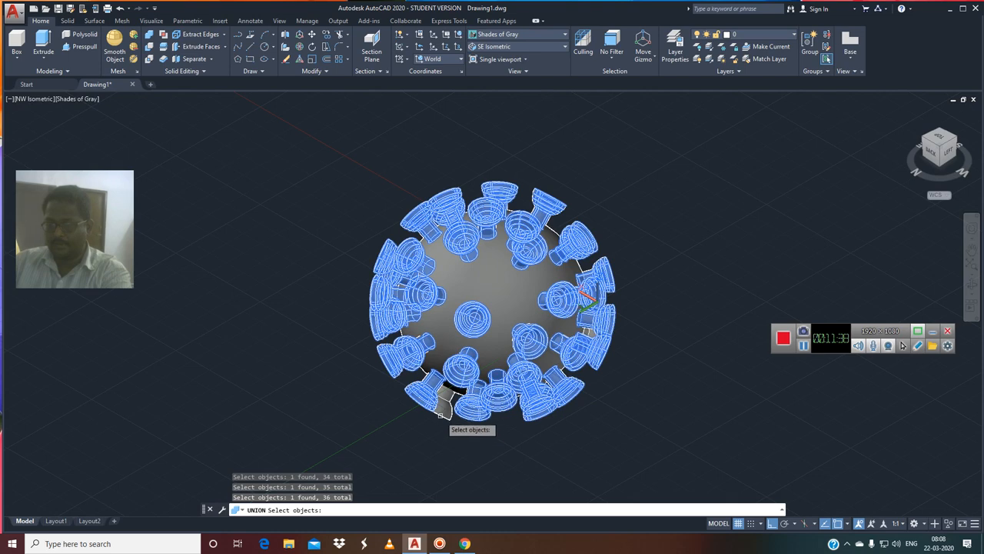
click(440, 414)
scroll(601, 343, up, 3)
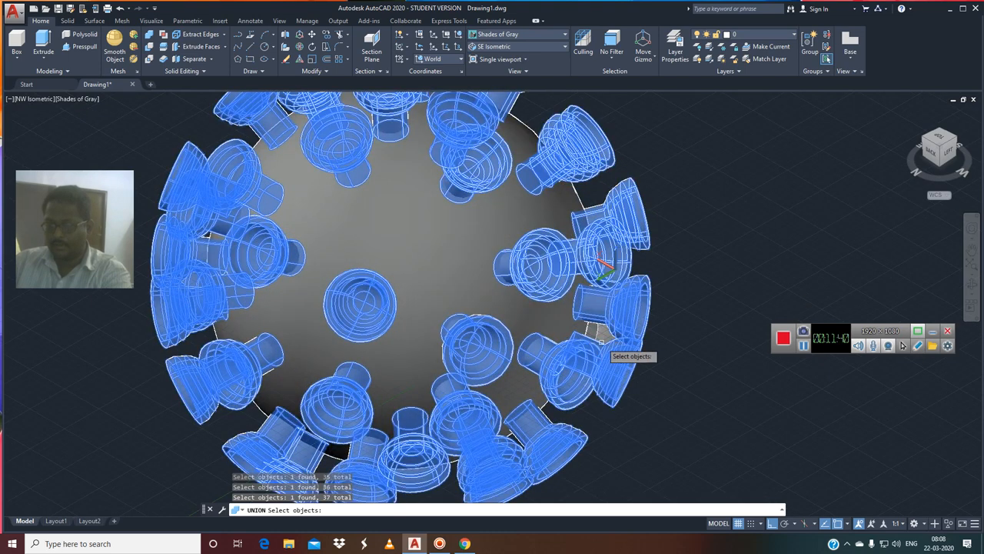
click(602, 335)
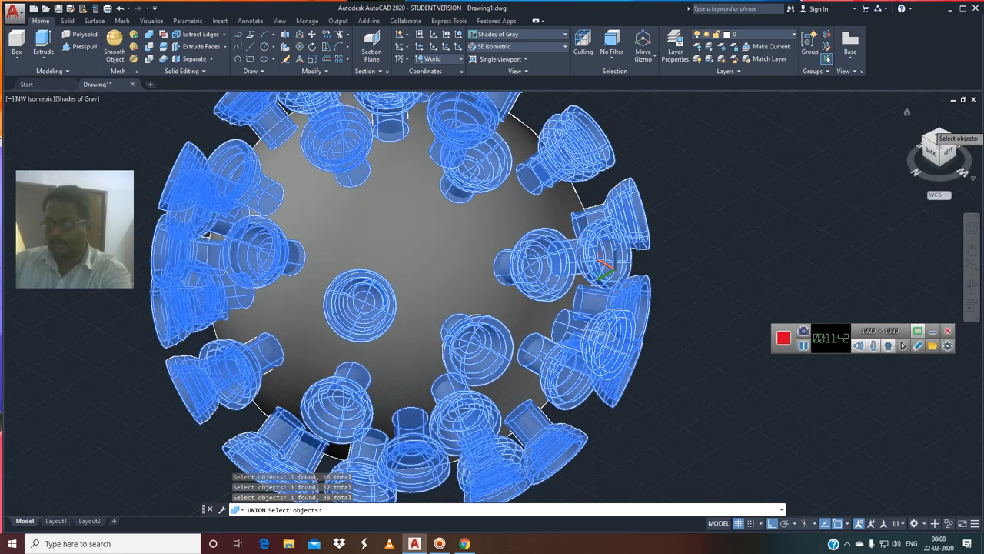
From the NE isometric view, add the unselected nozzles on the lower east rim, including the overlapped one, to the union selection.
click(924, 137)
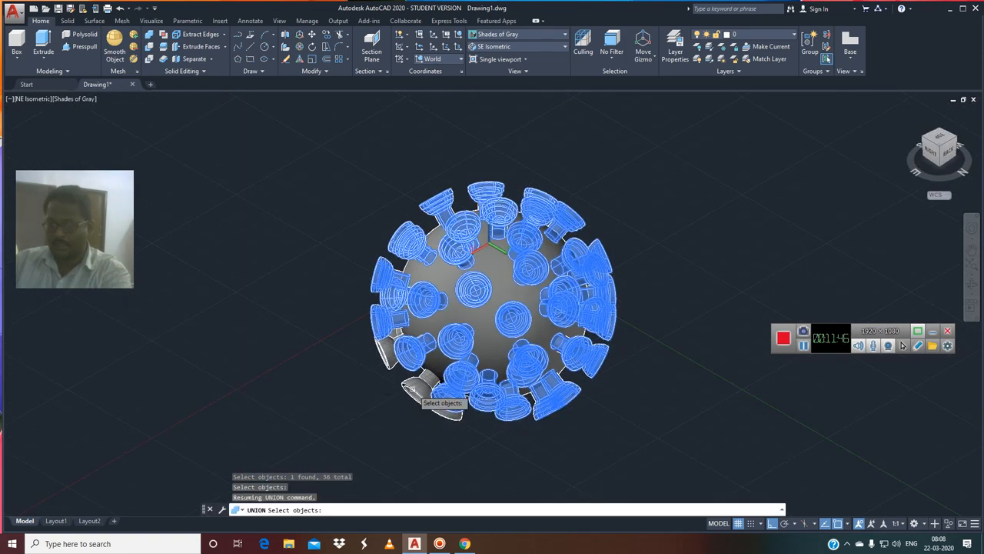
click(434, 407)
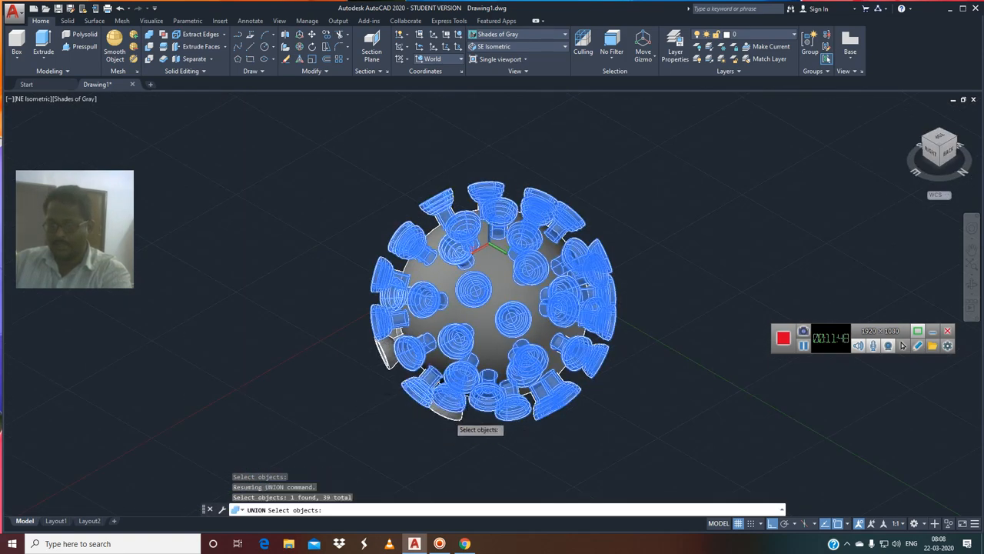
click(392, 361)
click(391, 330)
scroll(390, 329, up, 2)
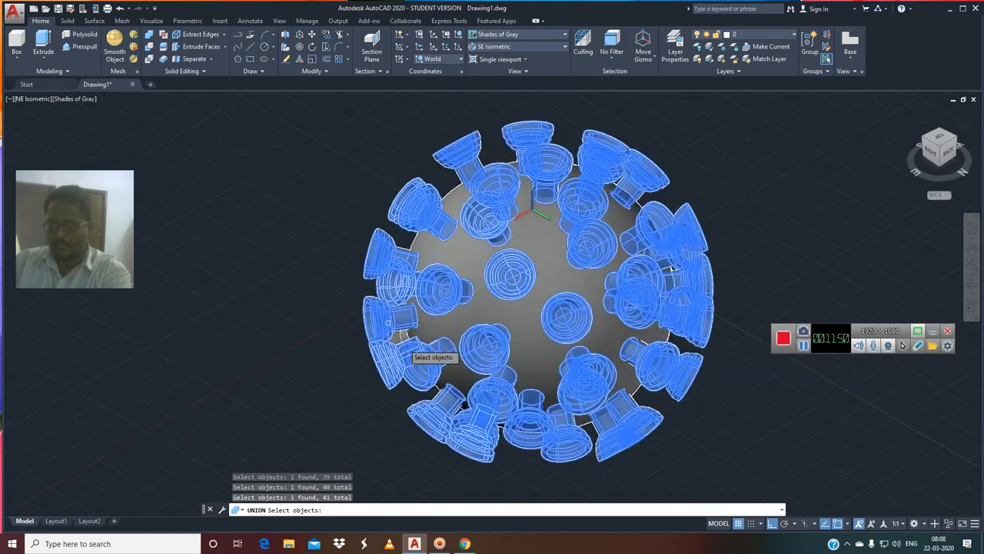
scroll(406, 350, up, 2)
click(419, 355)
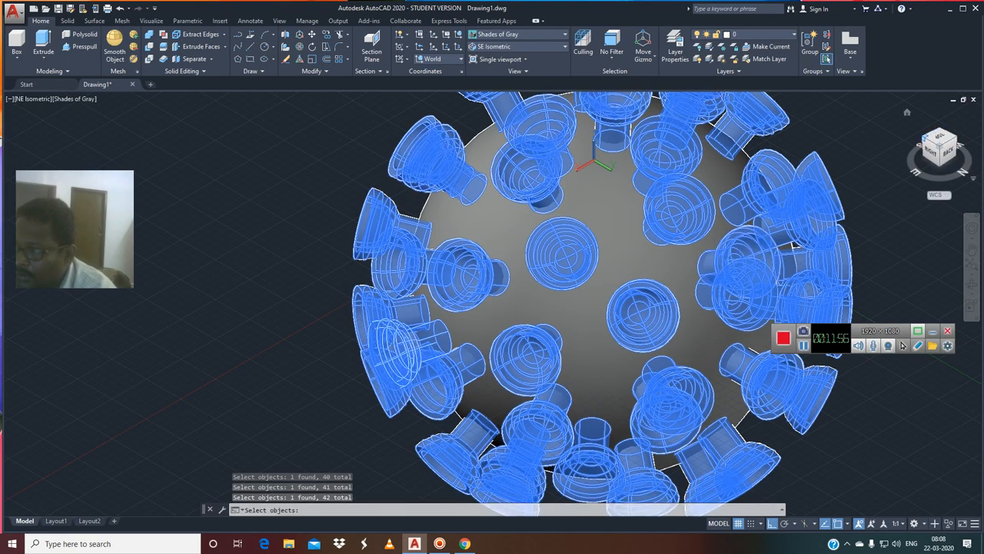
Add the unselected lower nozzle from the SE isometric view, check the other sides, and add the central sphere to the union selection.
click(906, 111)
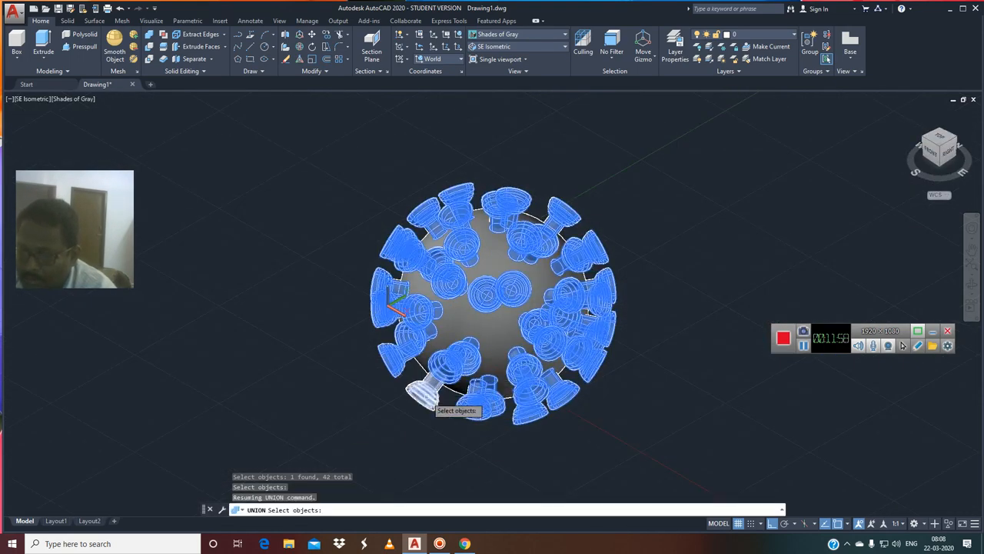
click(425, 398)
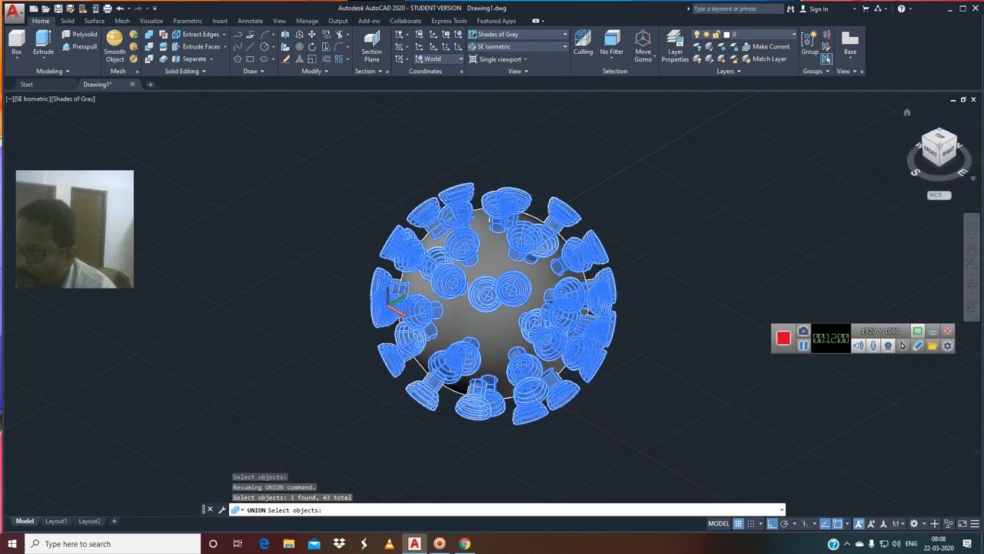
click(939, 129)
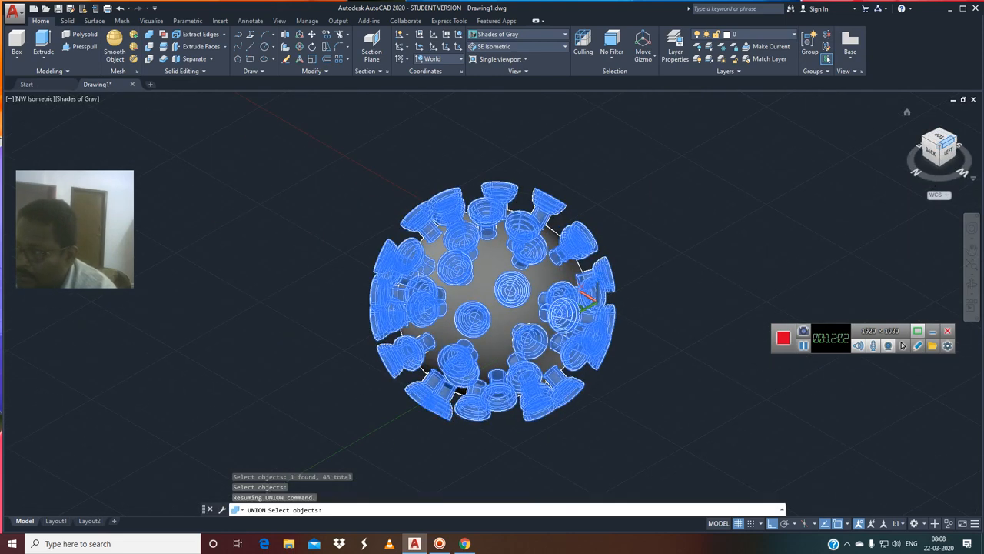
click(955, 138)
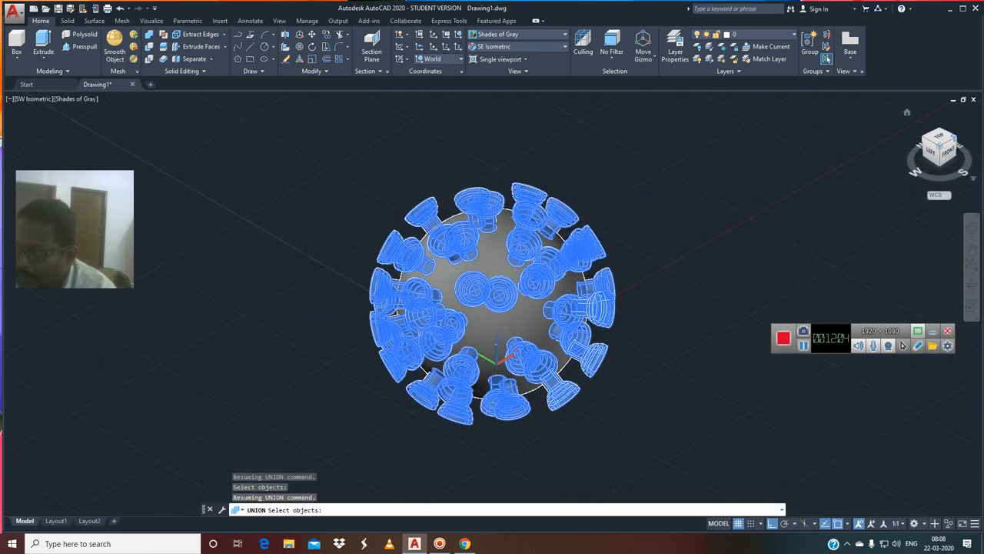
click(954, 156)
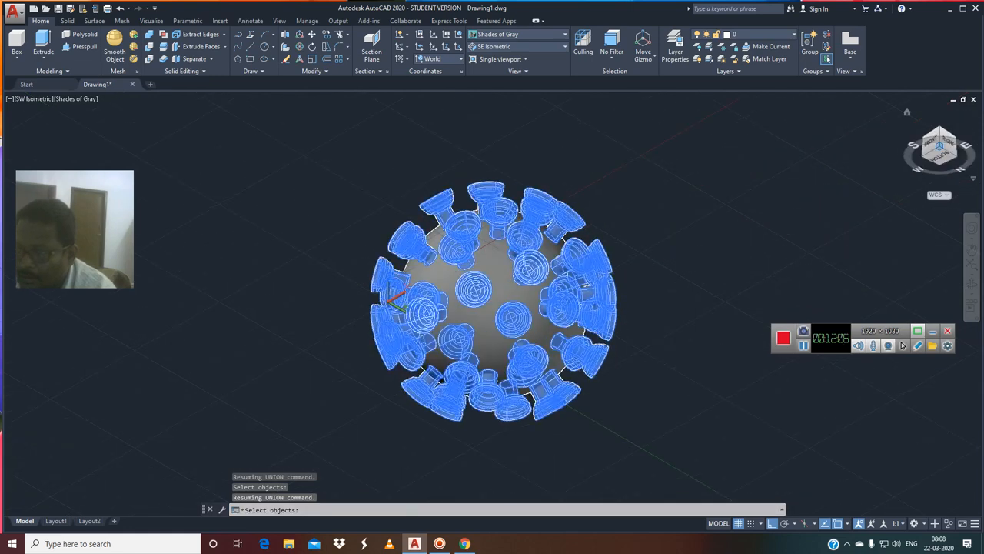
click(517, 278)
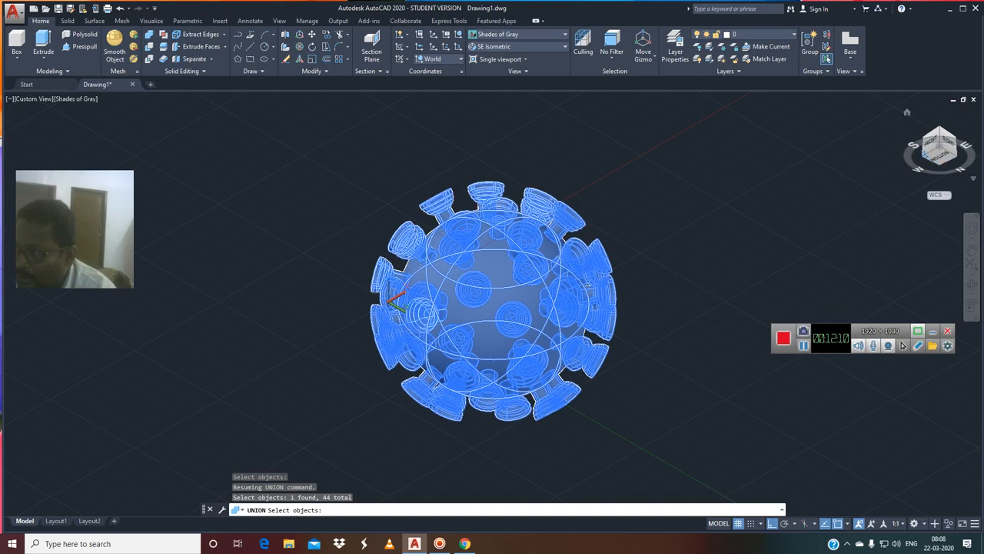
Check the selection from the underside and back views, and complete the union of the sphere with all nozzles.
click(926, 156)
click(927, 154)
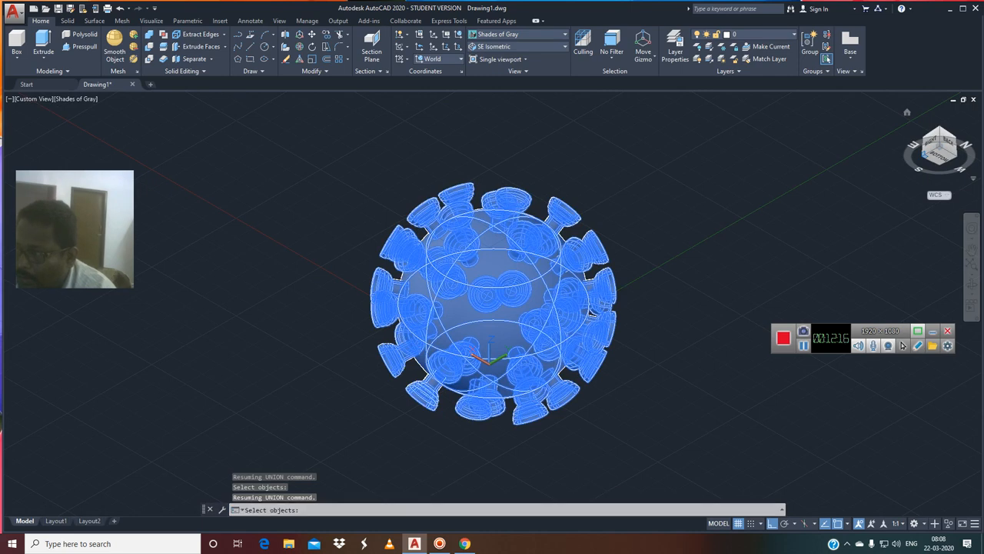
shift+middle_drag(562, 379, 586, 284)
click(925, 154)
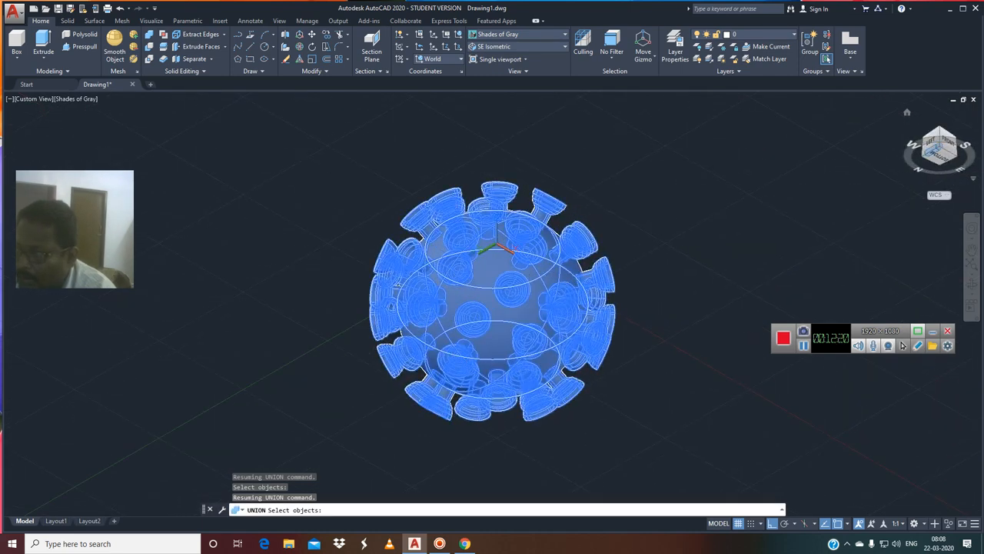
click(932, 152)
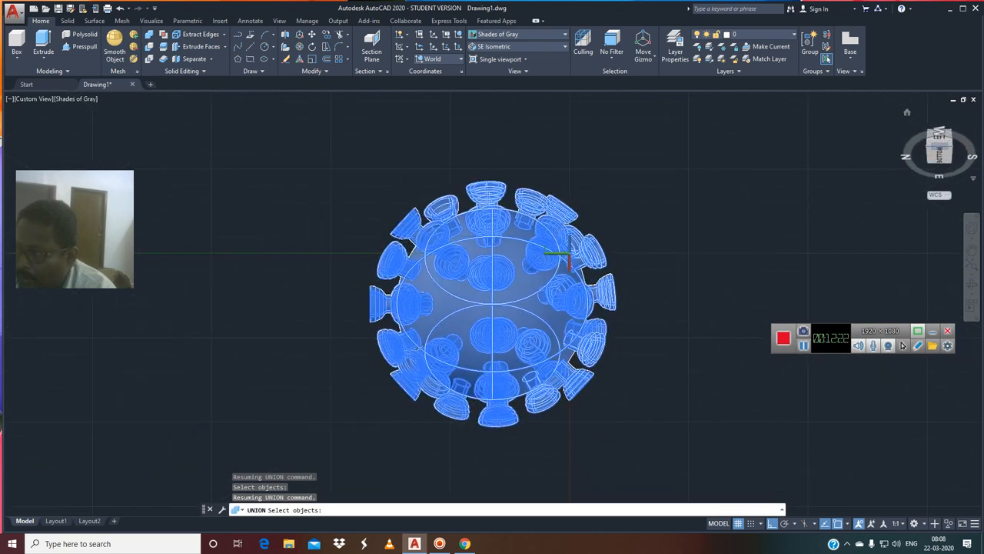
click(938, 154)
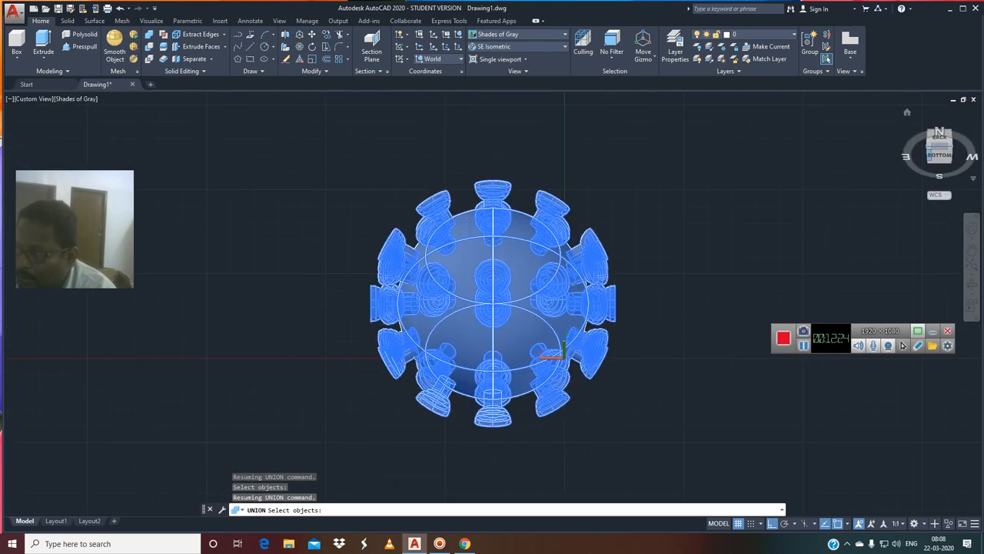
click(929, 155)
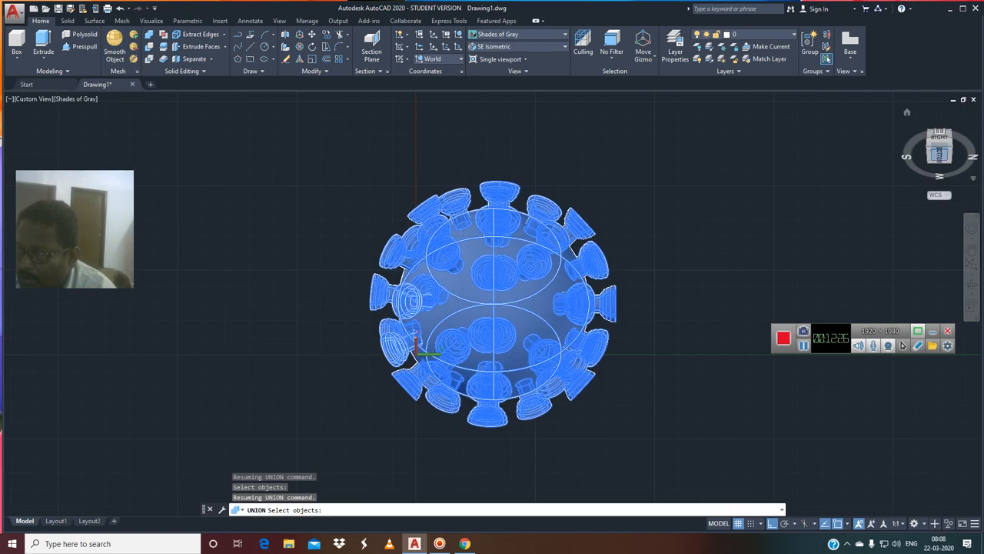
drag(948, 146, 885, 176)
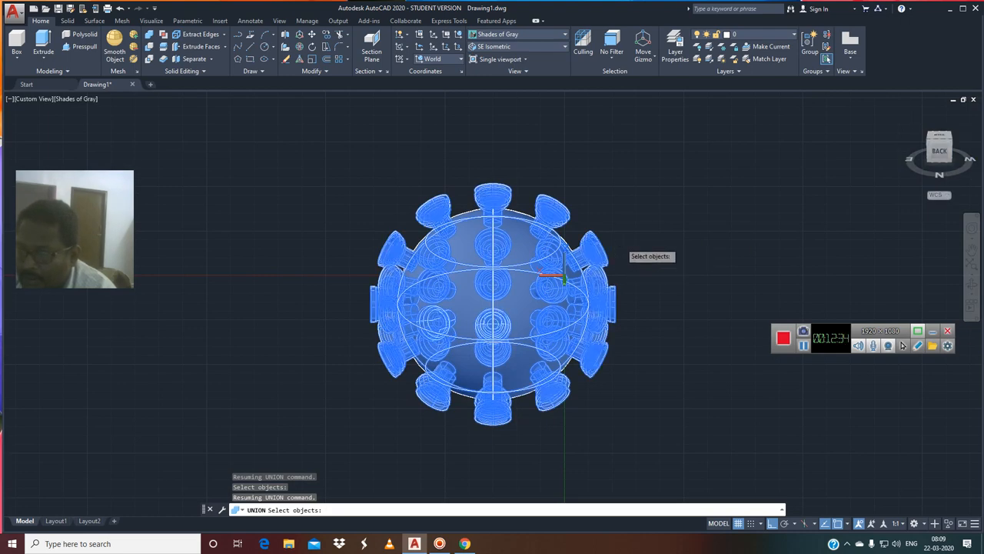
key(Return)
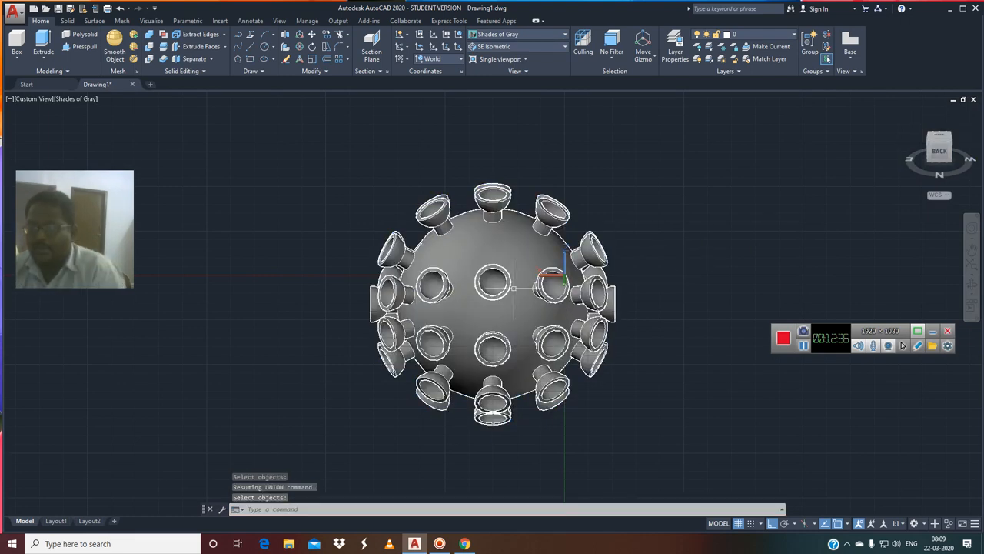
Select the united solid and examine it as one body from the NW isometric view.
click(529, 283)
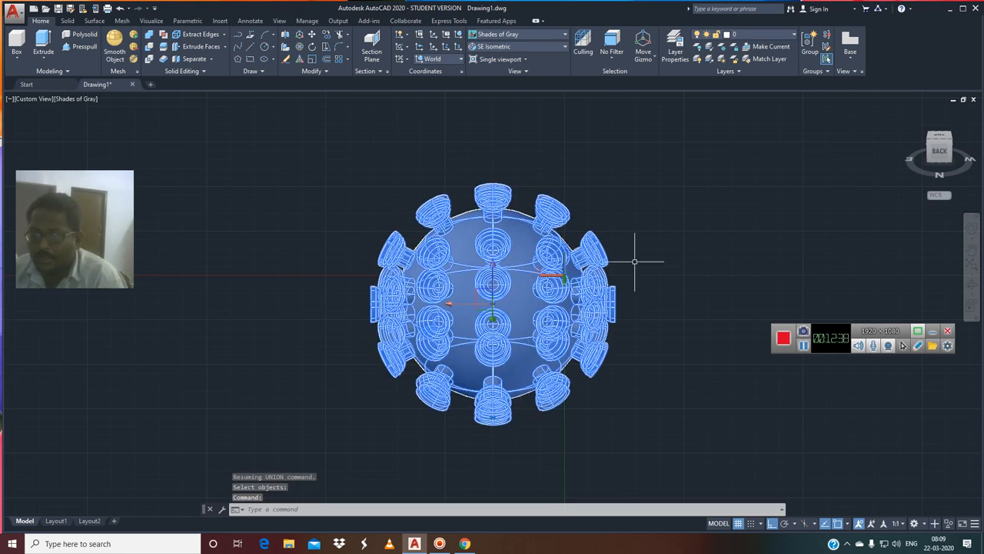
click(951, 135)
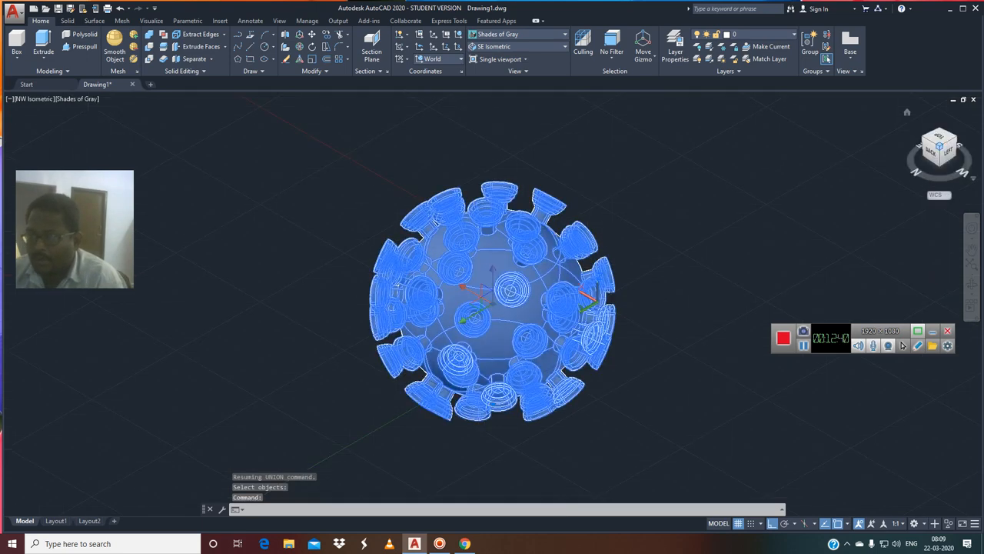
scroll(599, 277, down, 5)
scroll(643, 286, up, 2)
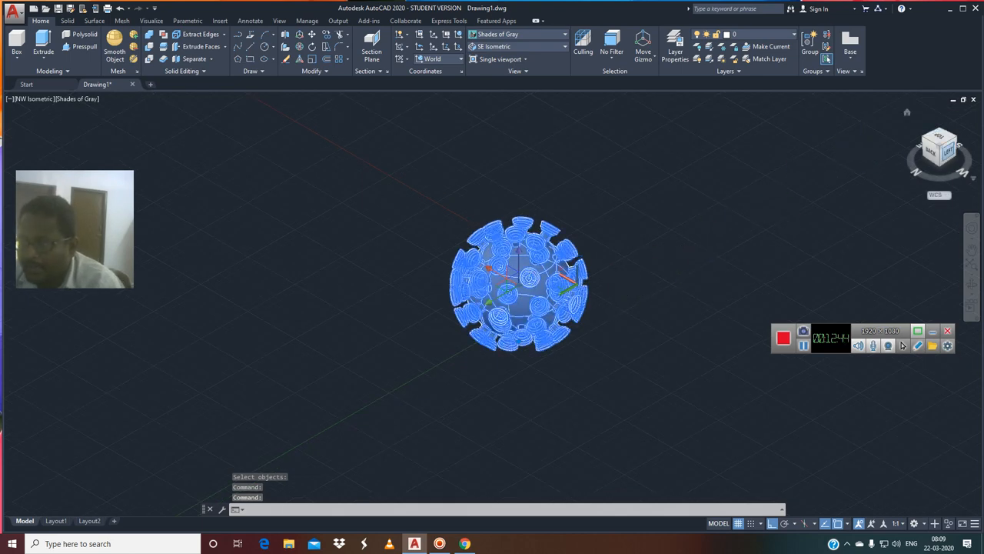
Check the united solid from the left and SW isometric views, and export it as covid19.stl in Lithography format to Documents.
click(944, 149)
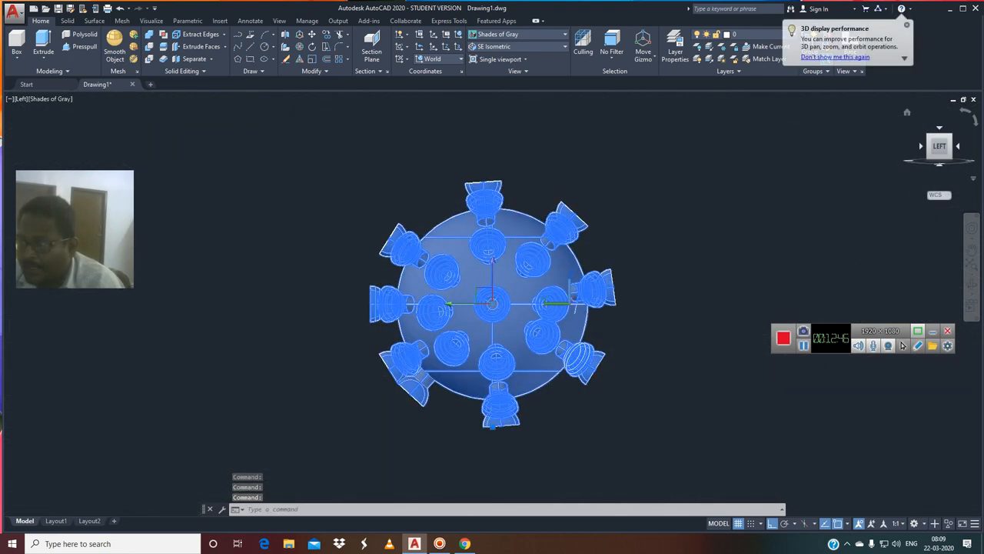
click(951, 135)
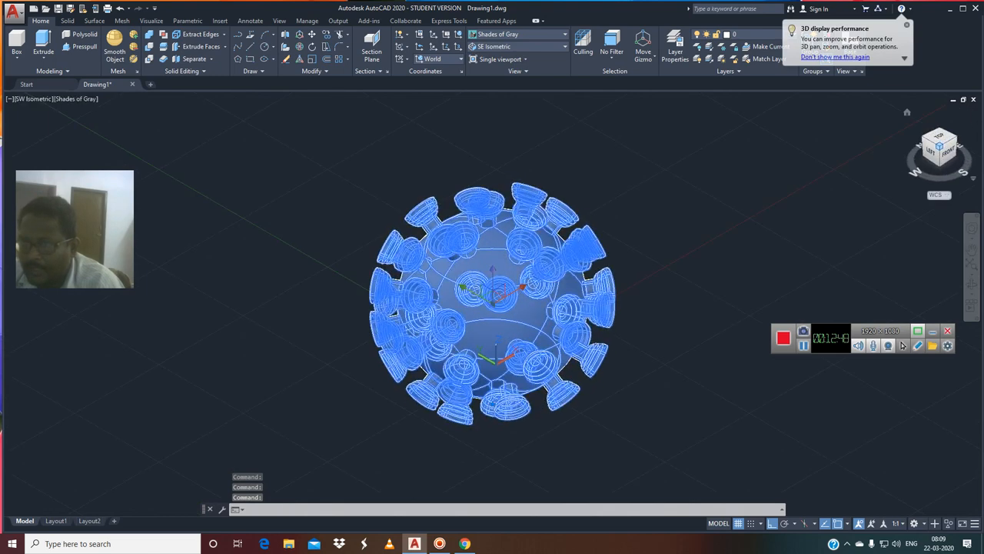
click(14, 12)
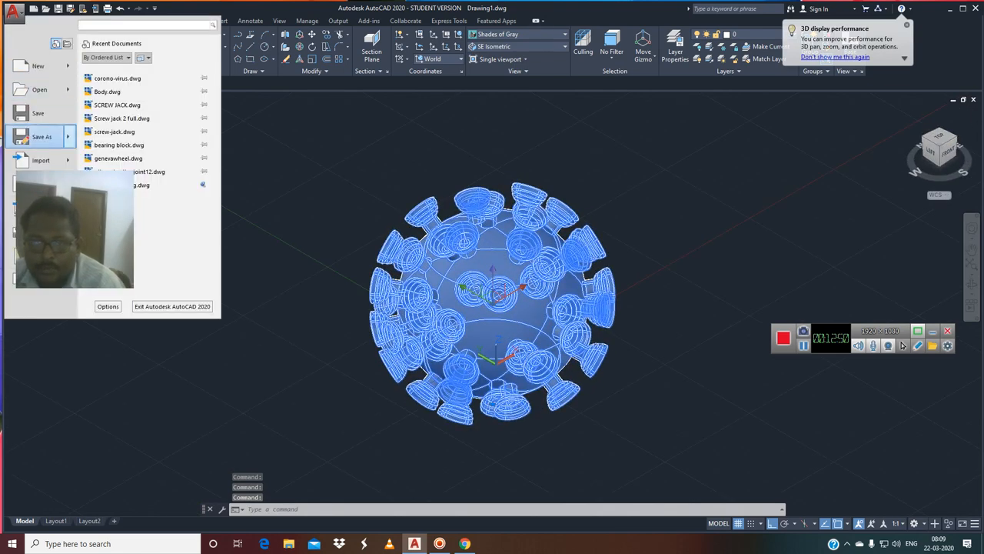
drag(75, 229, 784, 161)
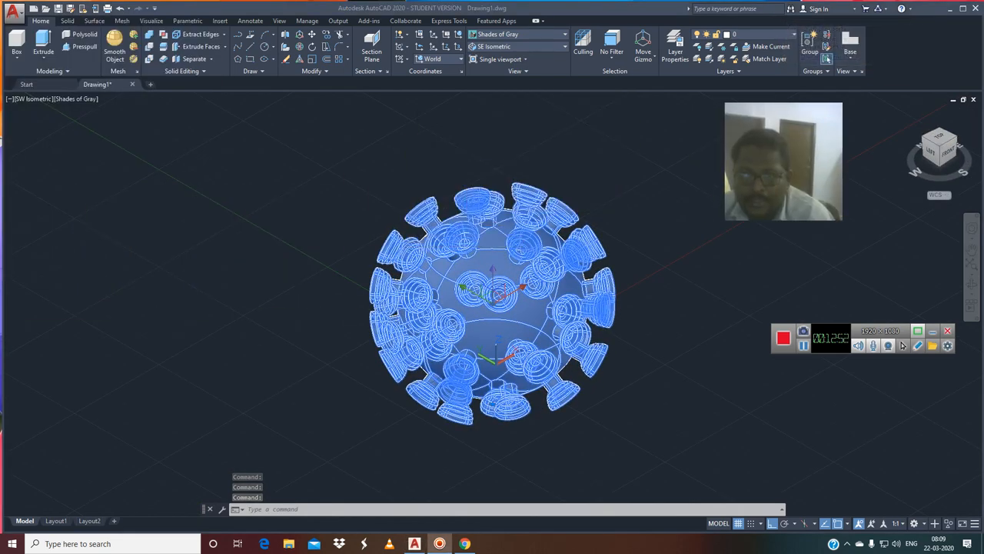
click(14, 12)
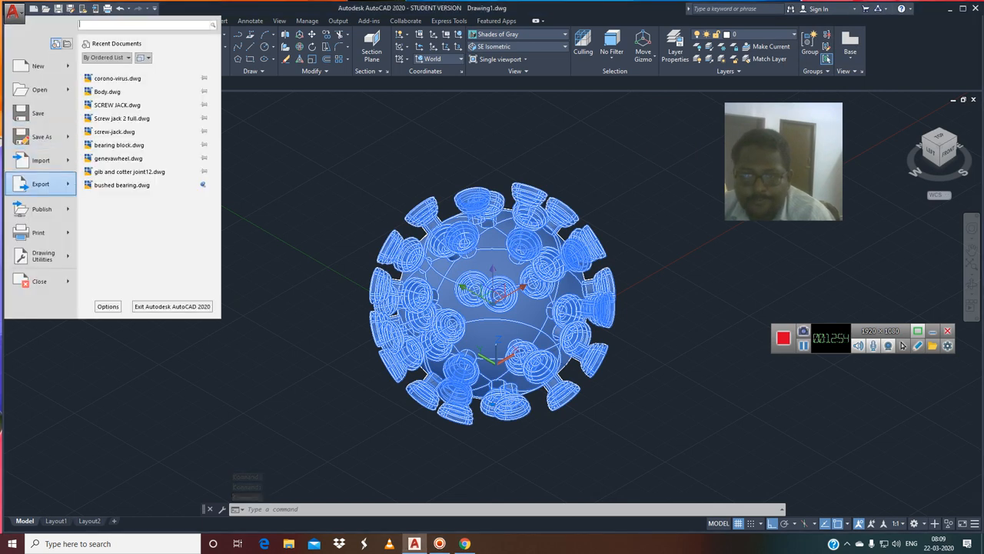
mouse_move(40, 183)
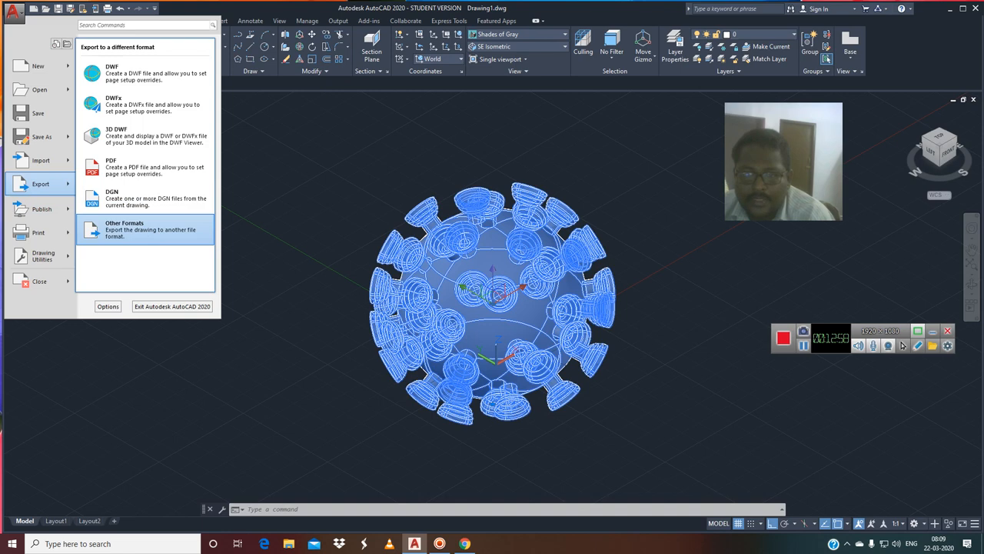
click(146, 230)
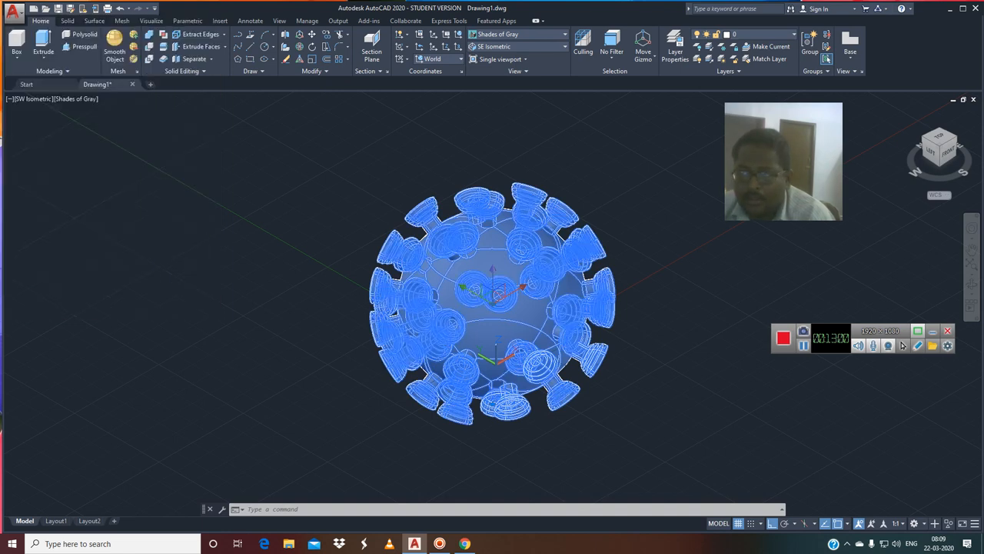
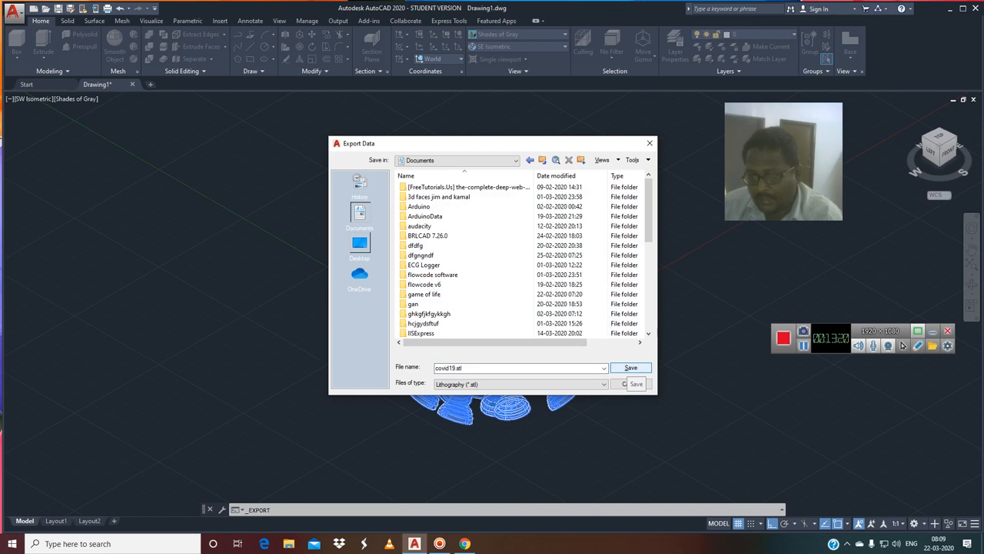
key(Return)
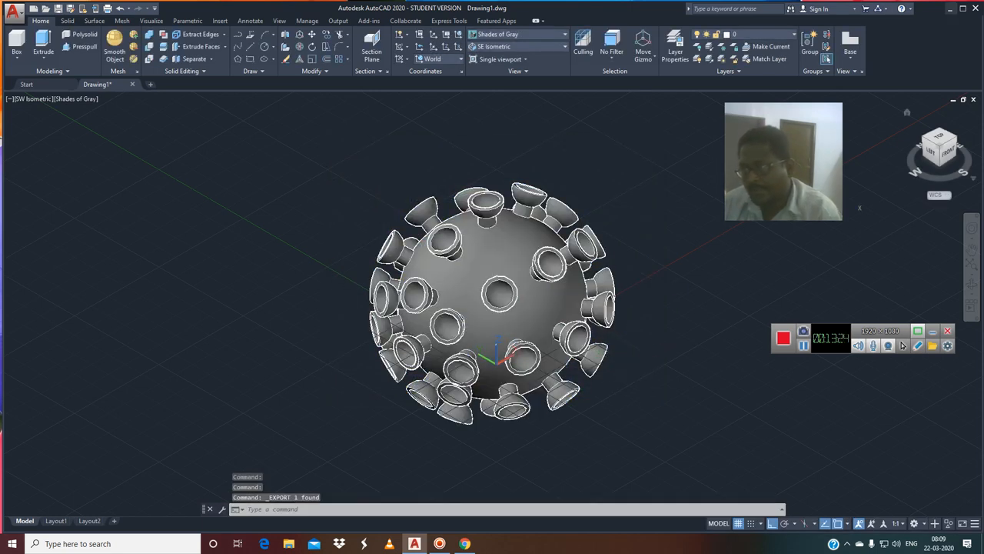
Minimize AutoCAD, search Windows for MeshLab, and launch it as administrator from the desktop.
click(950, 8)
click(116, 543)
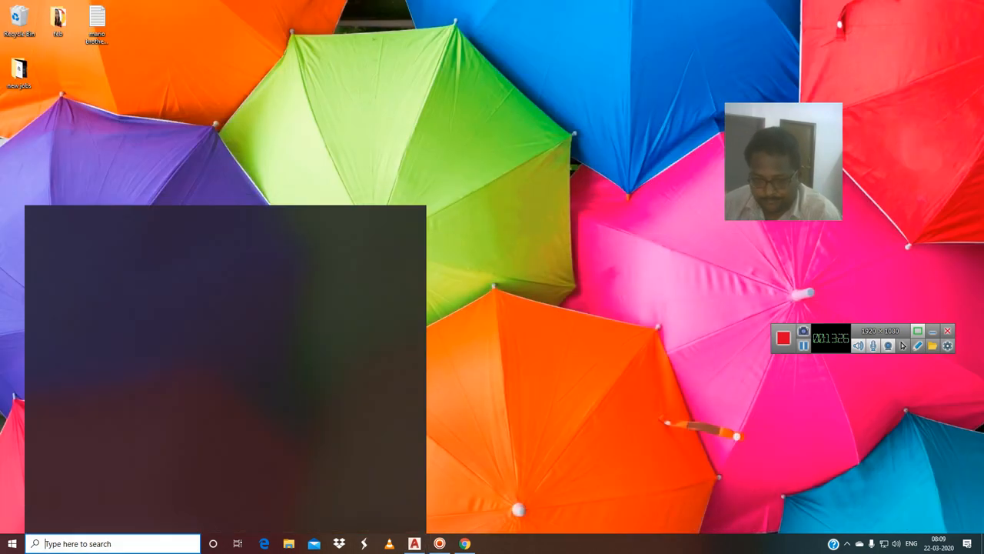
text(mesh)
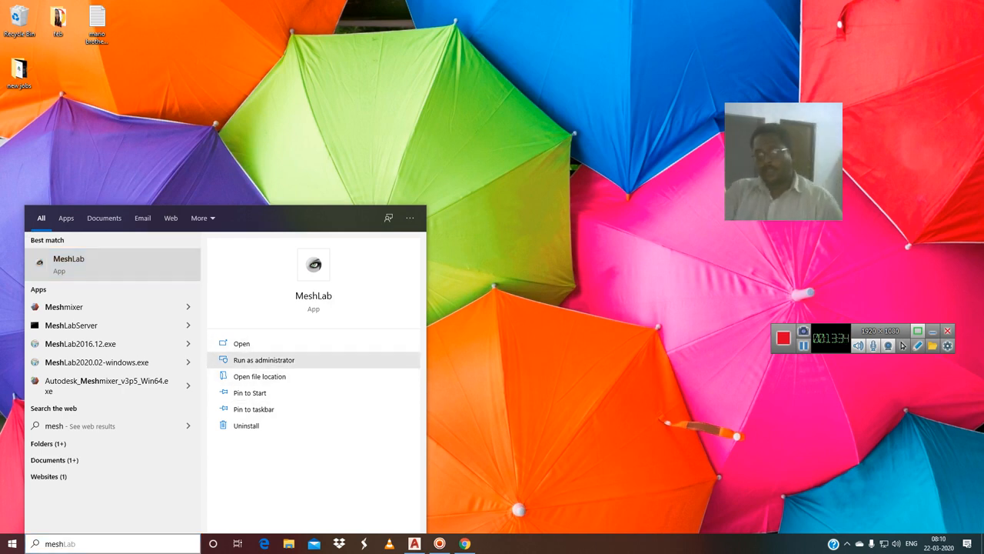
click(264, 360)
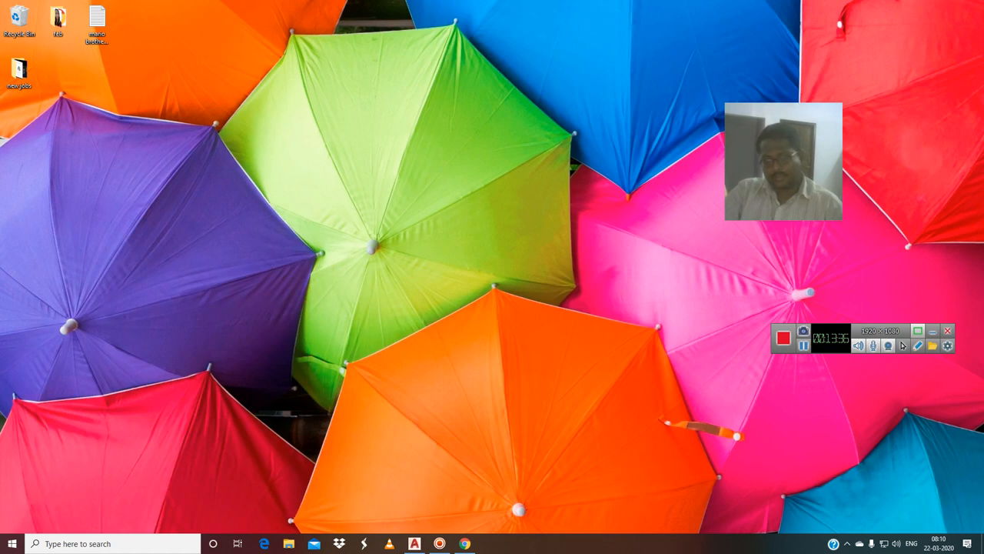
right_click(416, 101)
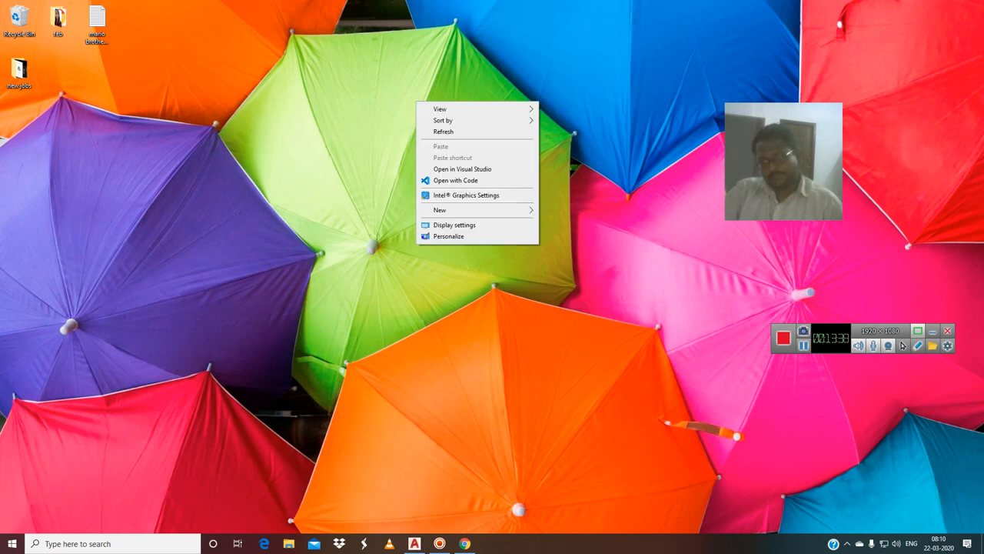
click(444, 131)
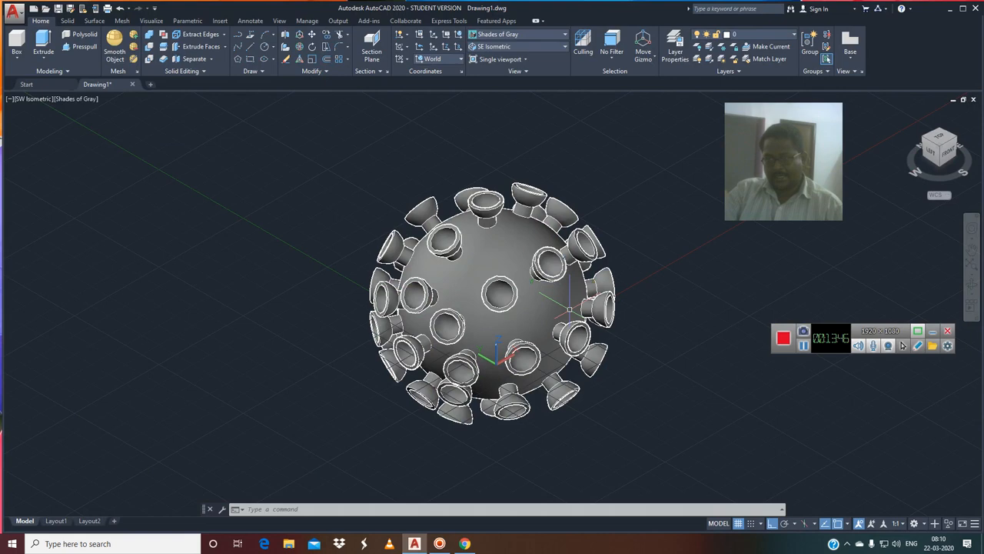
Return to AutoCAD and fillet the inner rim edge of the lower front-side nozzle with a radius of 2.
scroll(542, 341, up, 3)
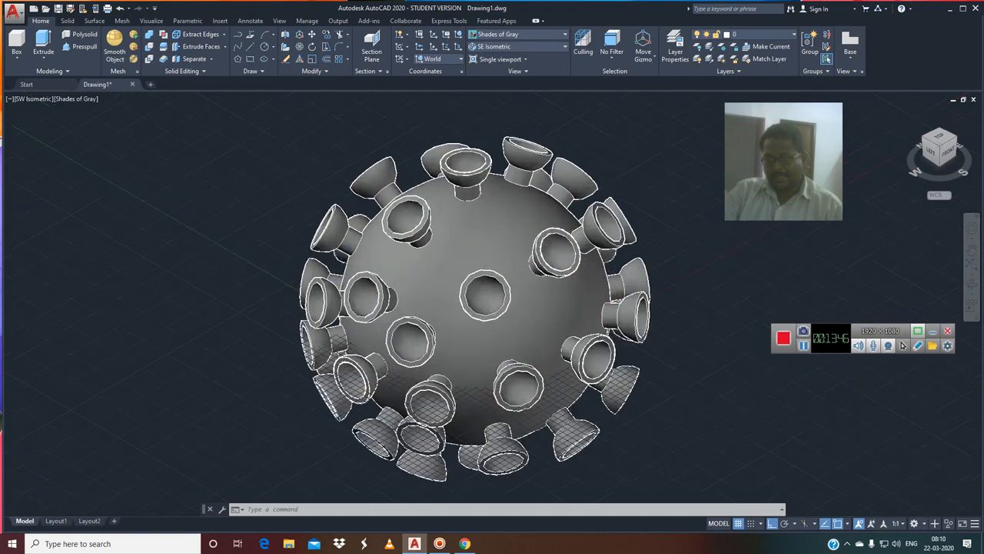
key(ctrl+a)
text(F)
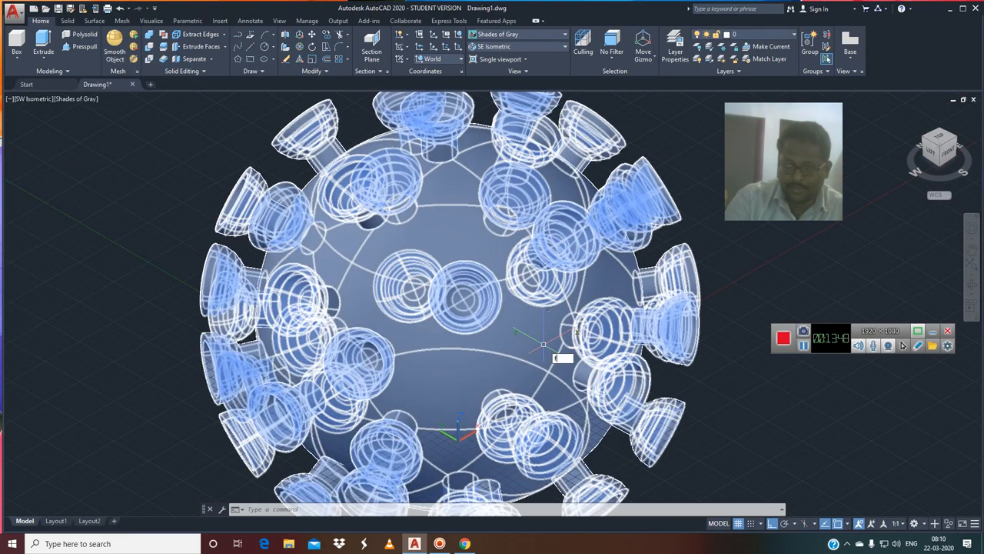
key(Return)
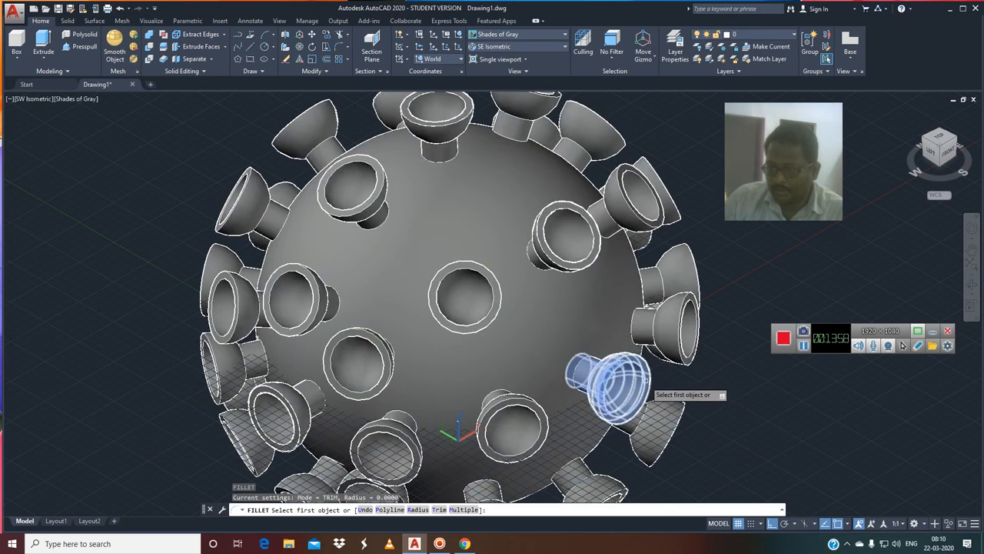
click(642, 385)
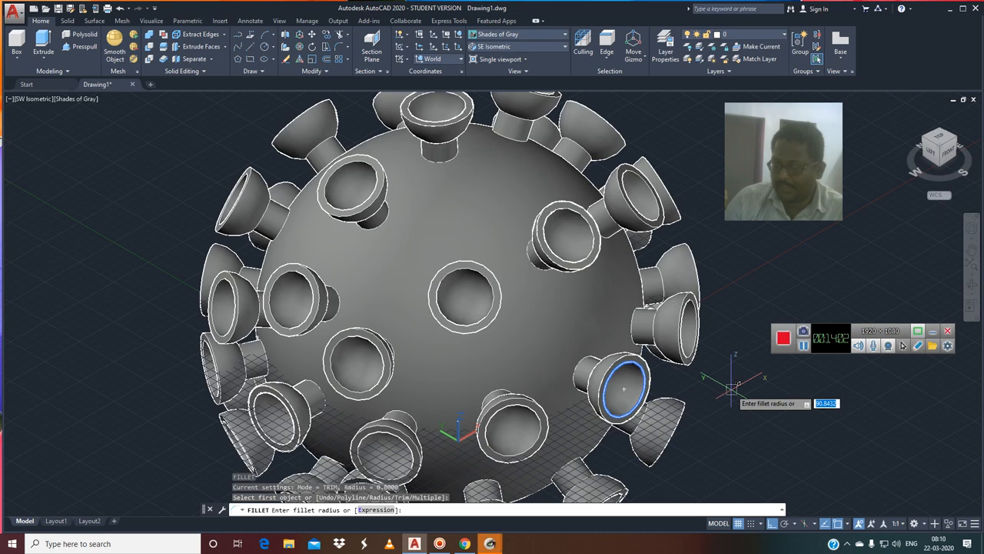
key(Return)
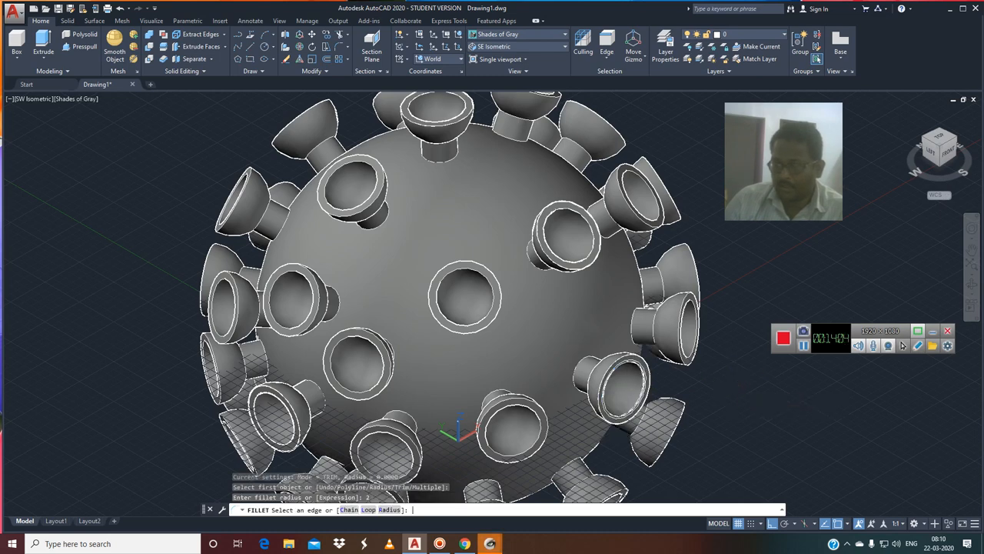
scroll(730, 388, up, 5)
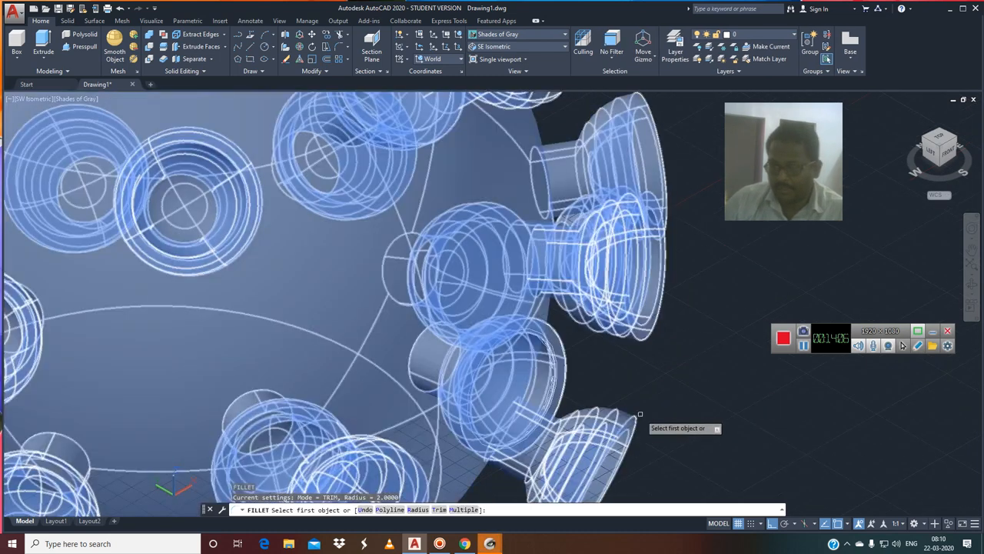
Try to fillet the outer rim edge of the same nozzle with a radius of 2.
key(Return)
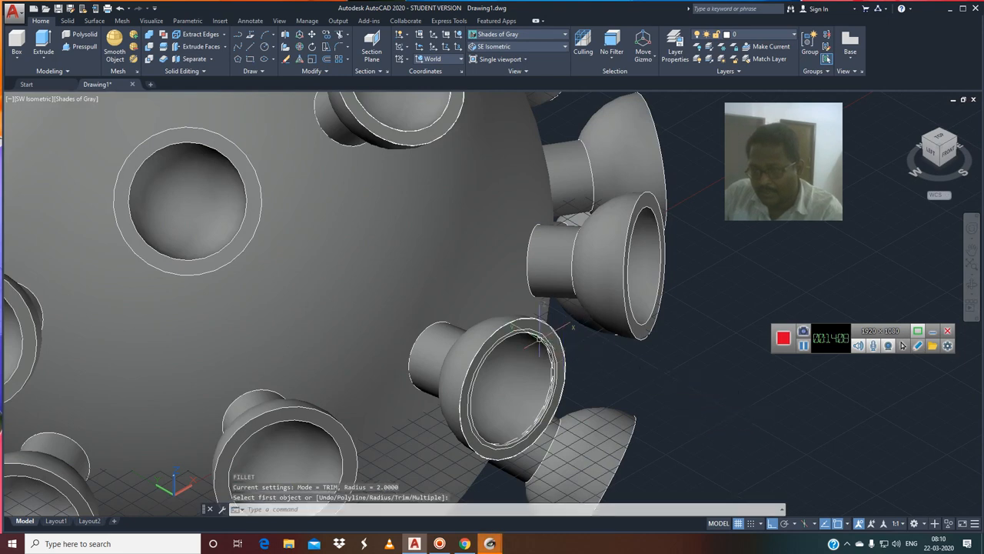
click(509, 324)
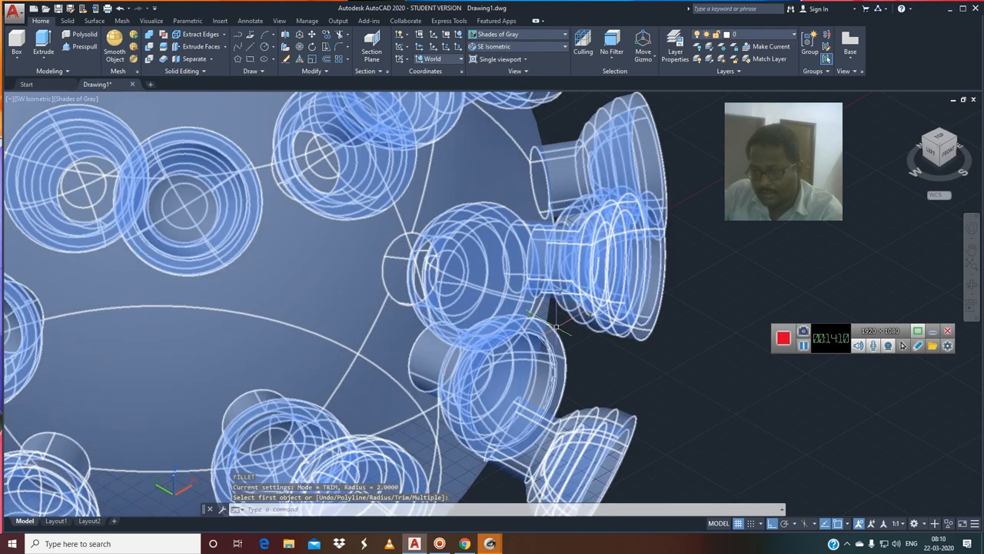
key(Escape)
key(Return)
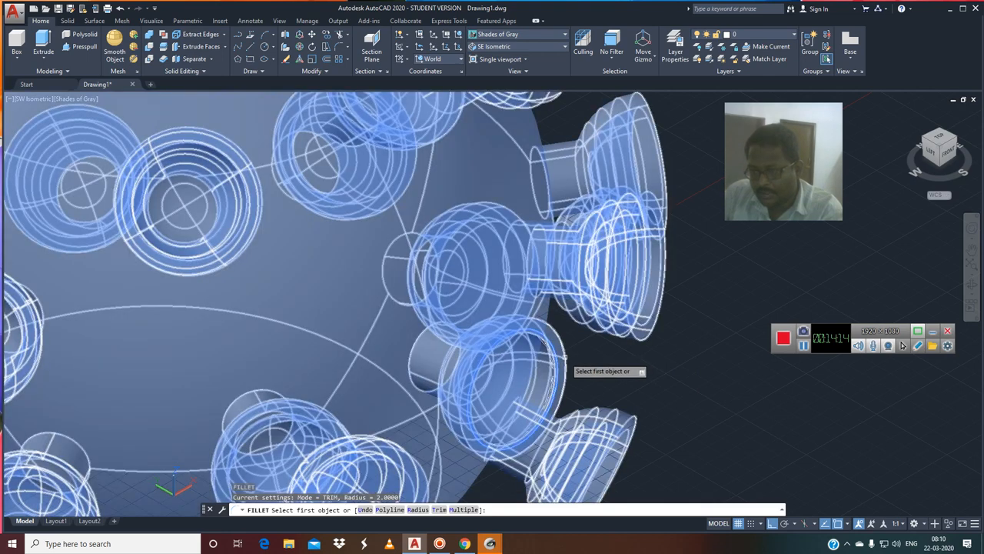
click(564, 357)
text(r)
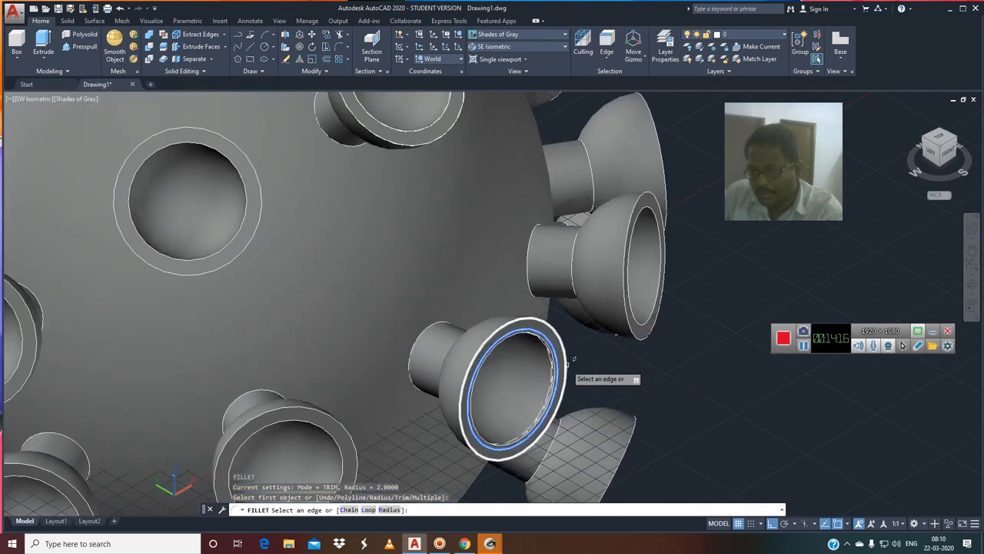
key(Return)
key(Return)
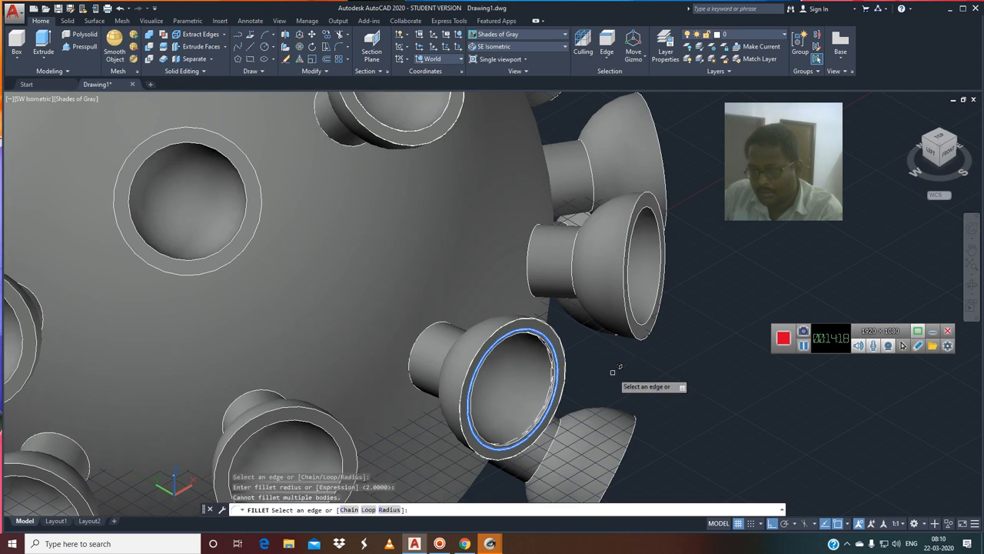
key(Return)
Set the fillet radius to 0.2 and fillet the outer rim edge of the same nozzle.
key(Return)
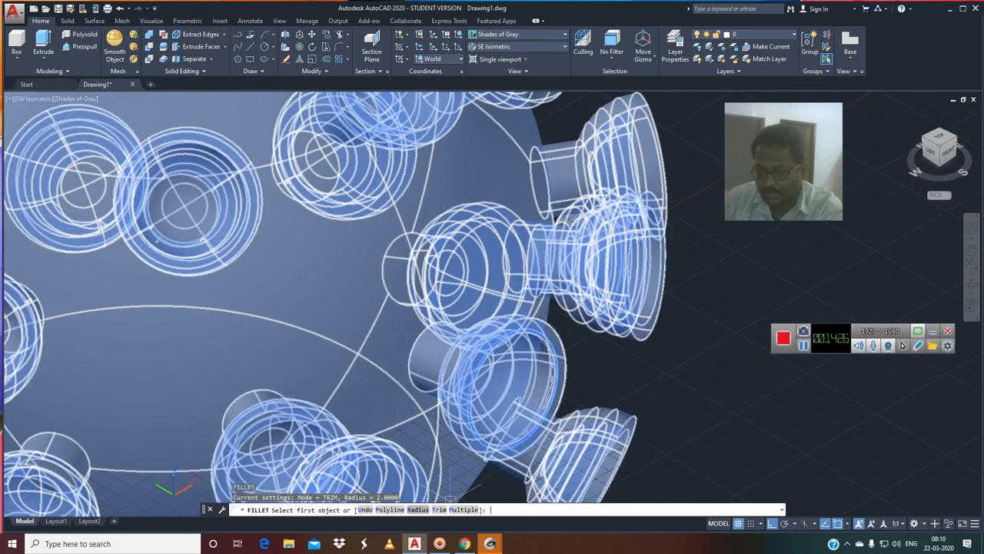
text(R)
key(Return)
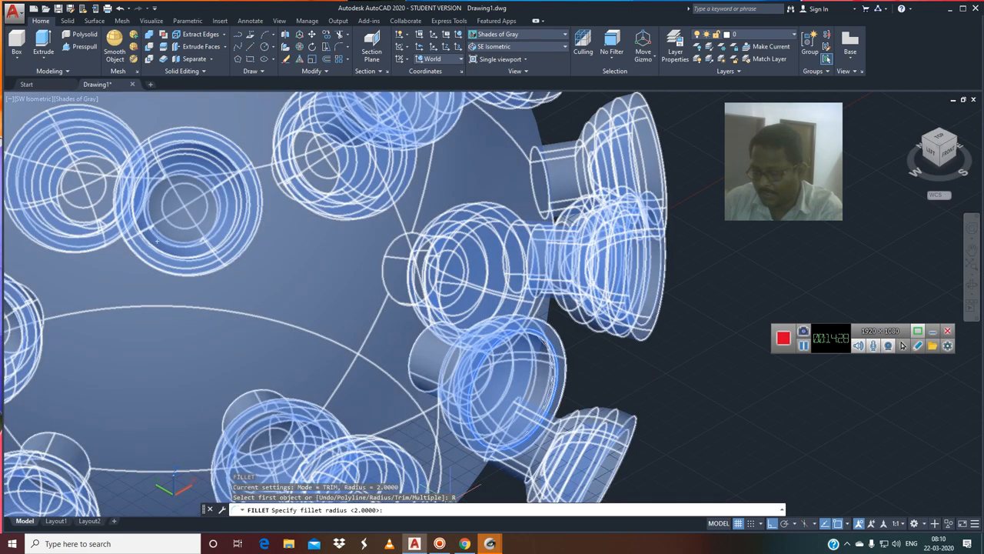
text(.2)
key(Return)
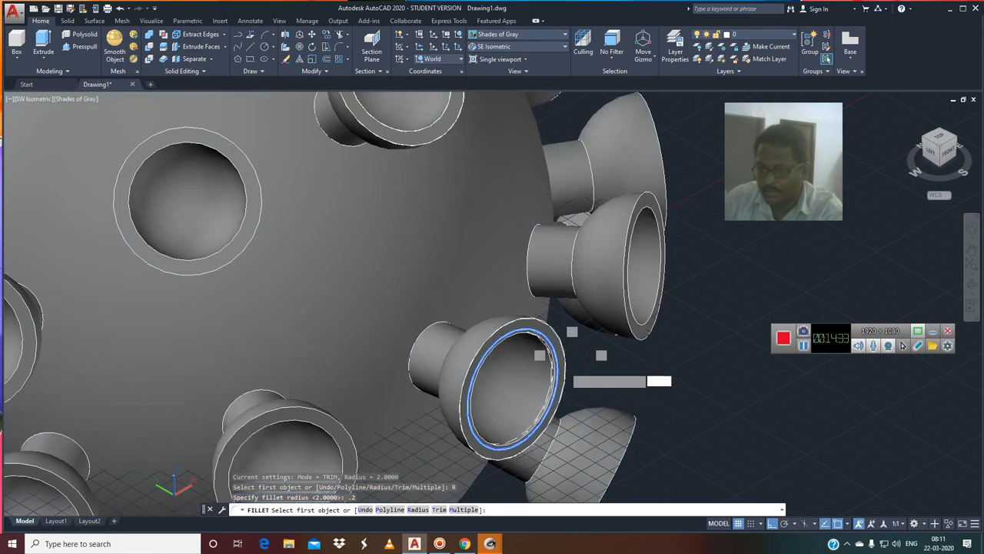
click(564, 367)
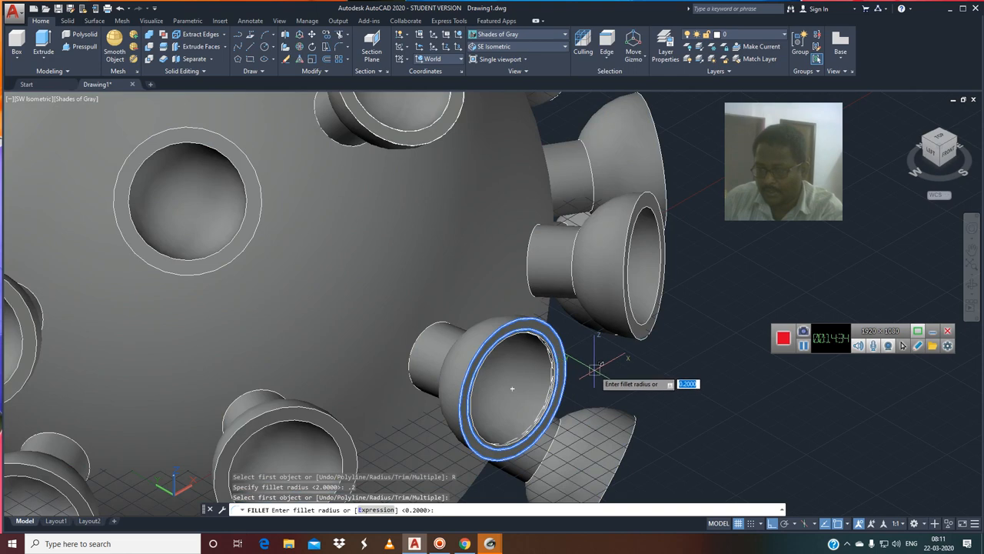
key(Return)
key(Return)
Fillet the outer rim edge of the neighbouring nozzle just above with the 0.2 radius.
key(Return)
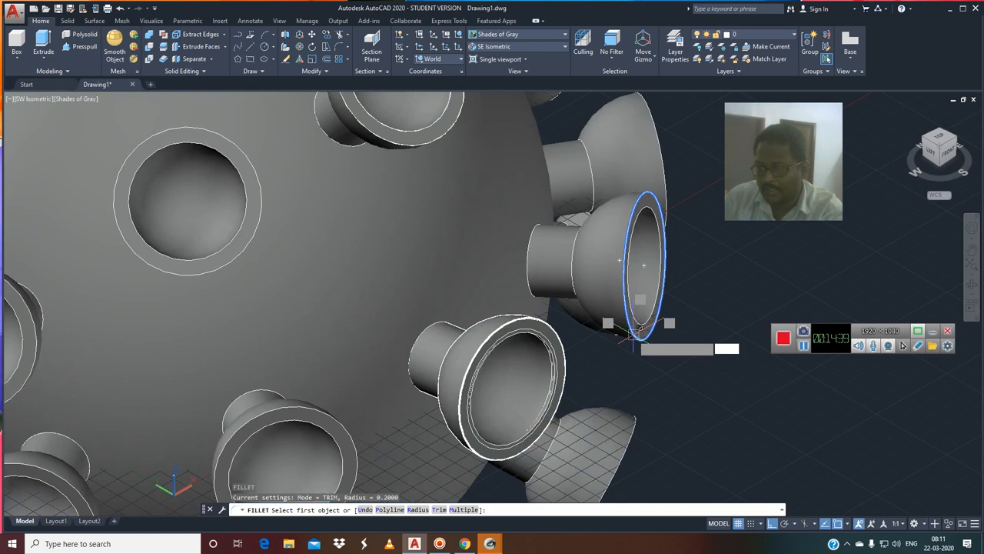
click(644, 265)
key(Return)
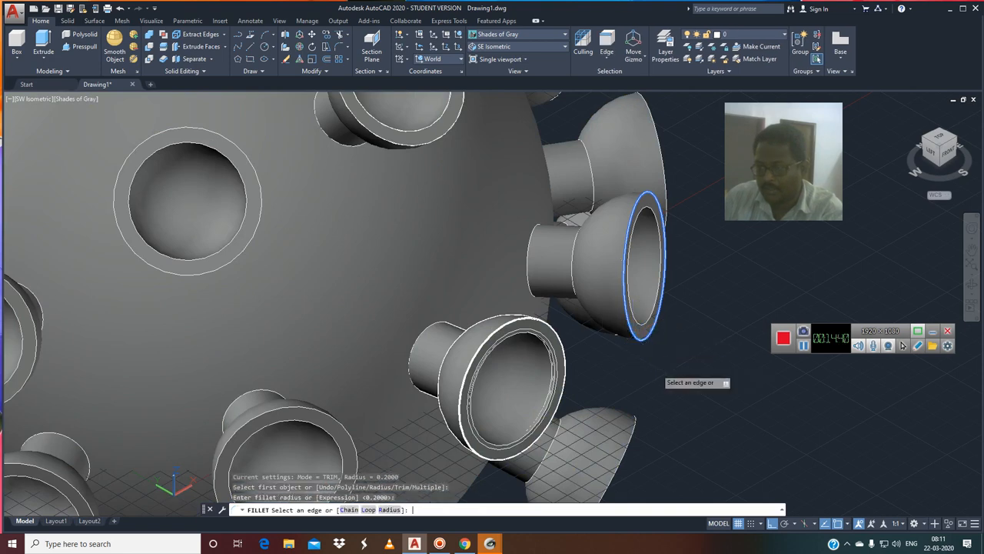
key(Return)
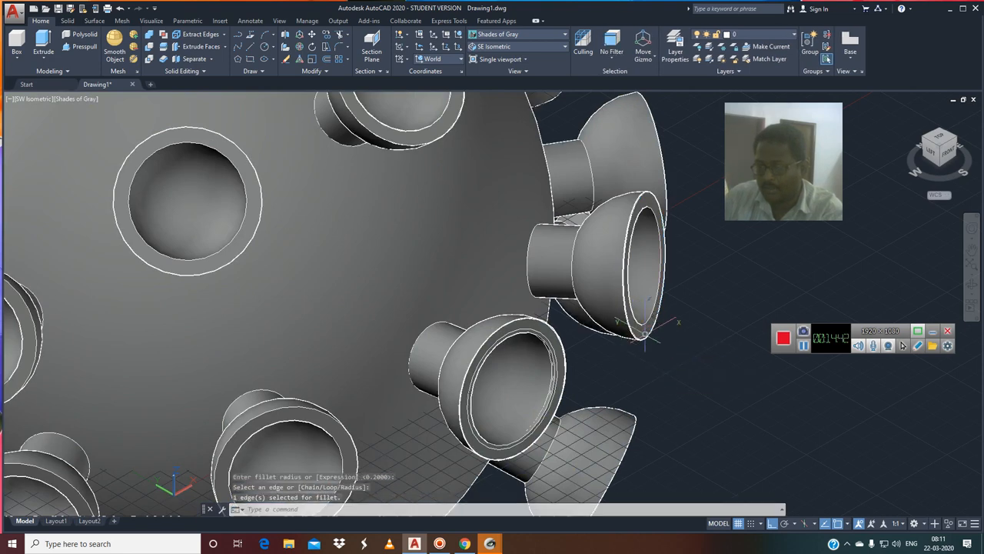
key(Return)
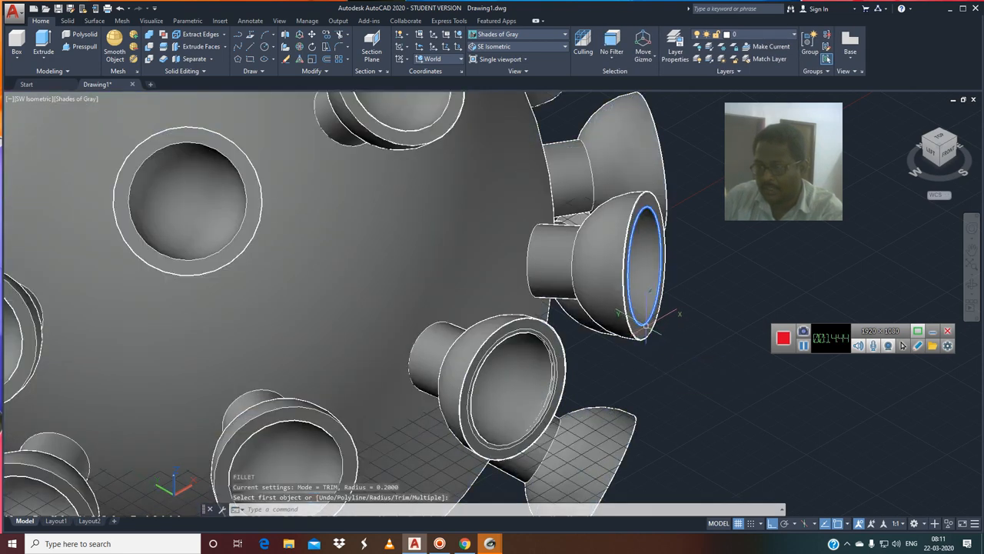
click(646, 326)
key(Escape)
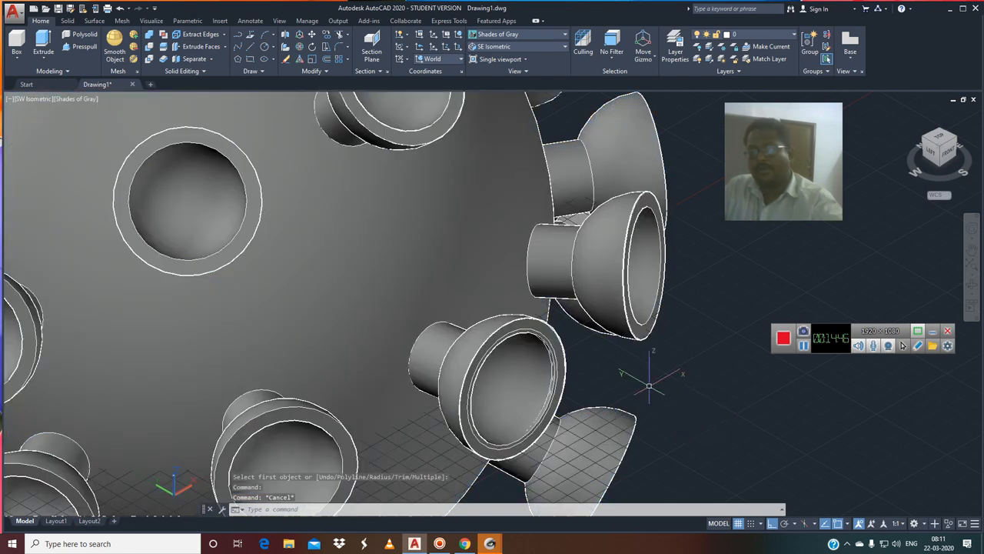
scroll(650, 385, down, 5)
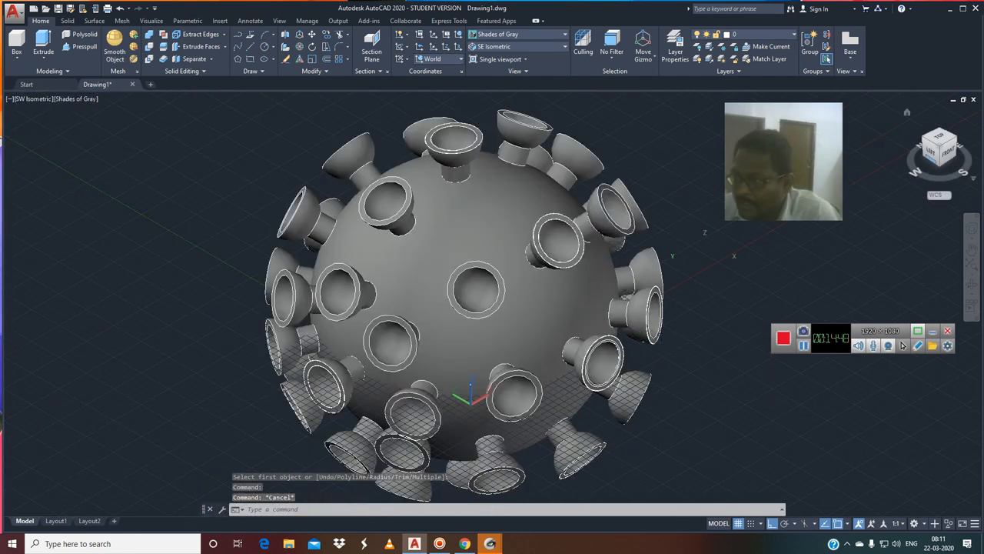
Switch from AutoCAD to MeshLab and dismiss its congratulations message.
mouse_move(939, 146)
mouse_down()
mouse_move(927, 155)
mouse_move(900, 123)
mouse_move(888, 170)
mouse_move(877, 155)
mouse_move(904, 138)
mouse_move(940, 146)
mouse_up()
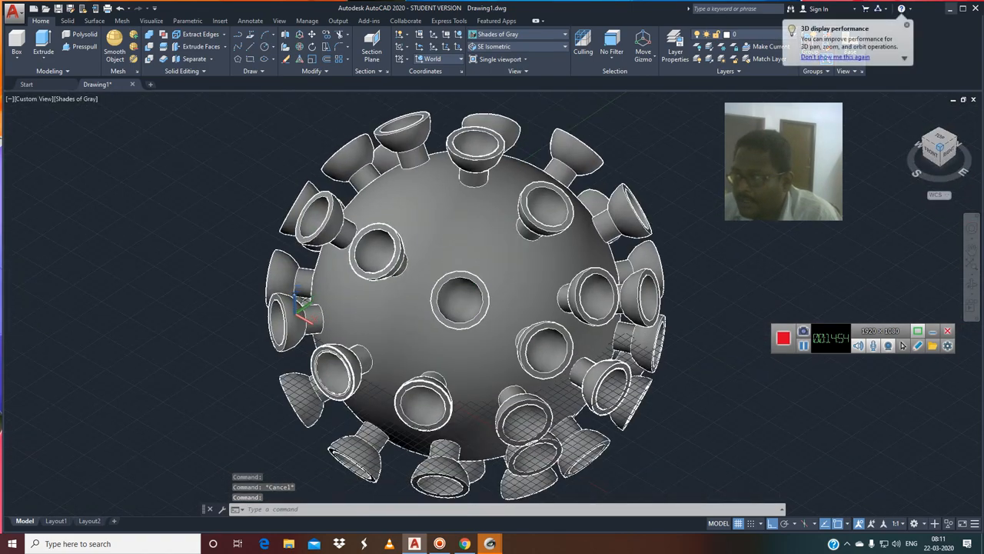
click(950, 8)
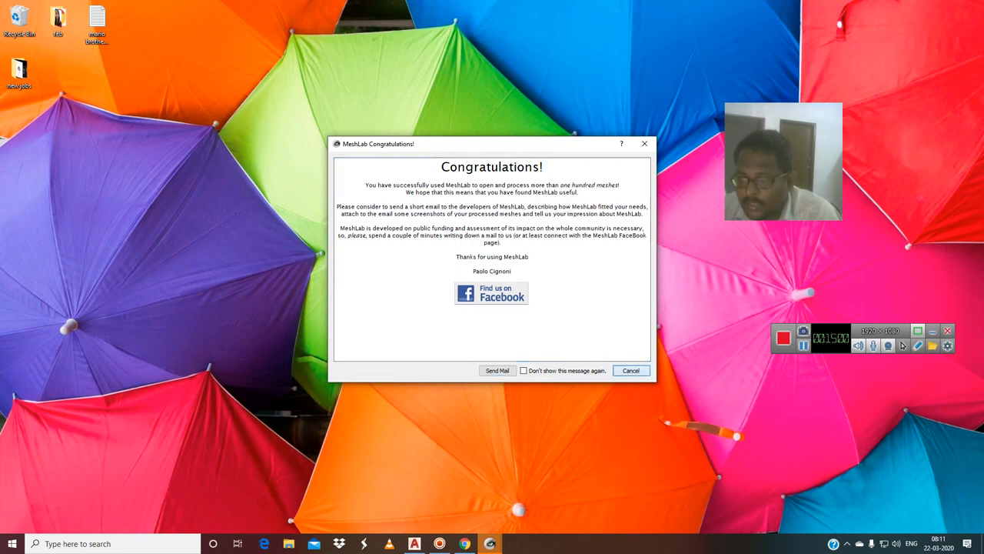
click(631, 370)
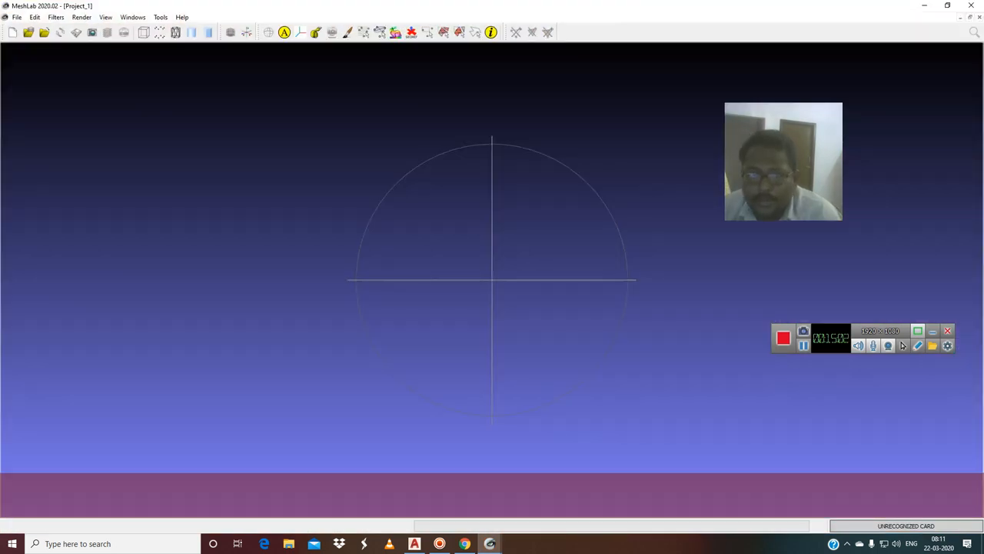
Import the covid19 STL mesh from the Documents folder into the empty MeshLab project.
click(17, 17)
click(35, 88)
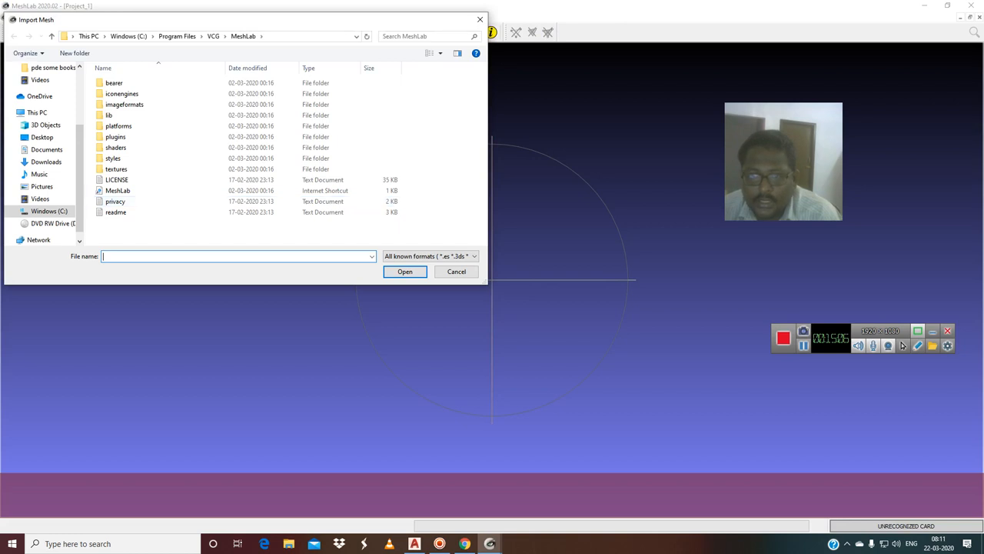
click(47, 150)
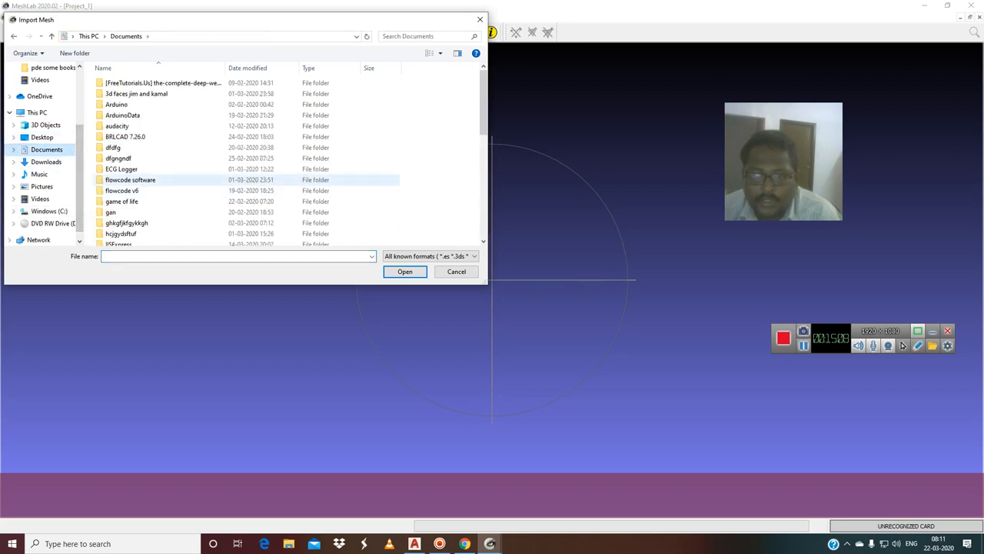
scroll(284, 153, down, 8)
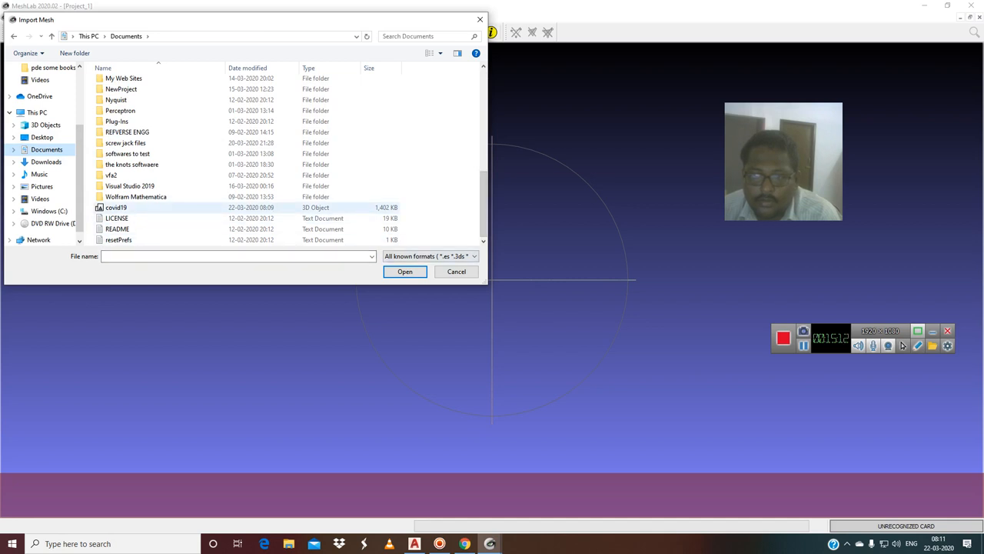
double_click(230, 207)
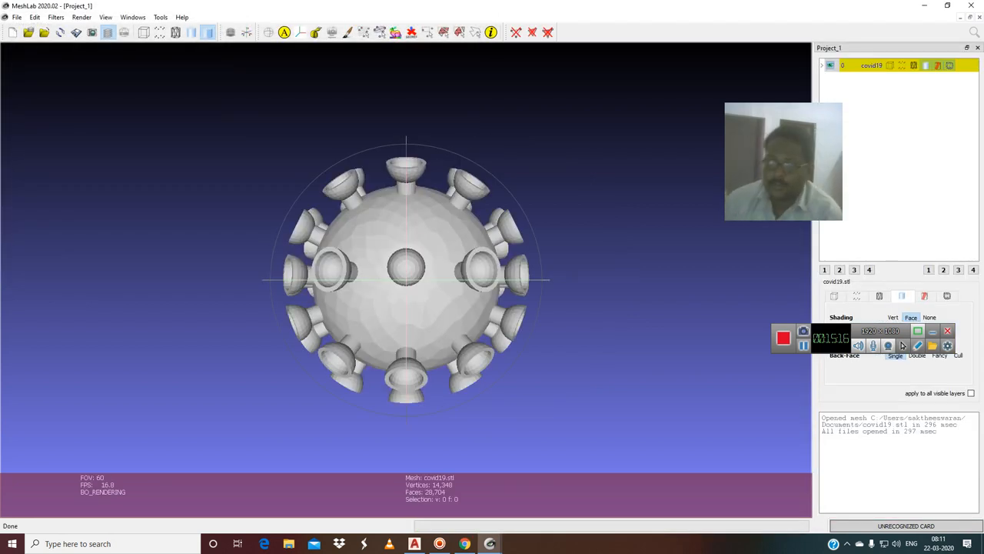
Apply the dimple.gdp shader to the covid19 mesh and close the shader's settings form.
drag(406, 238, 392, 292)
click(81, 17)
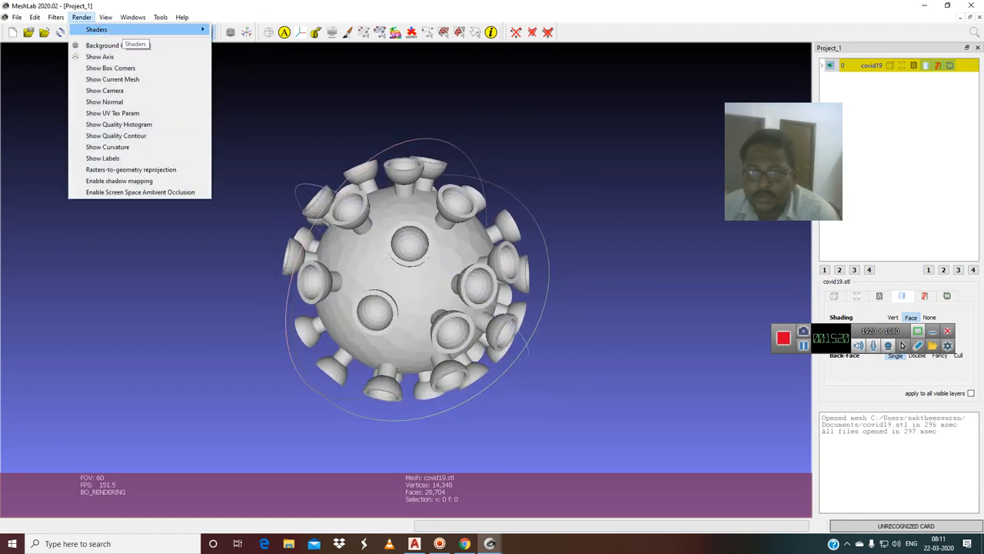
mouse_move(196, 29)
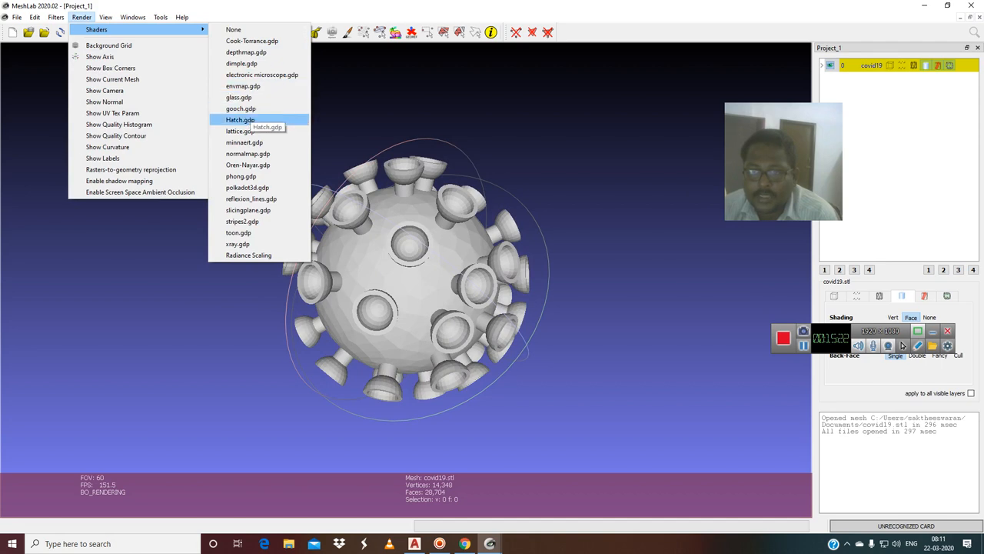
click(244, 63)
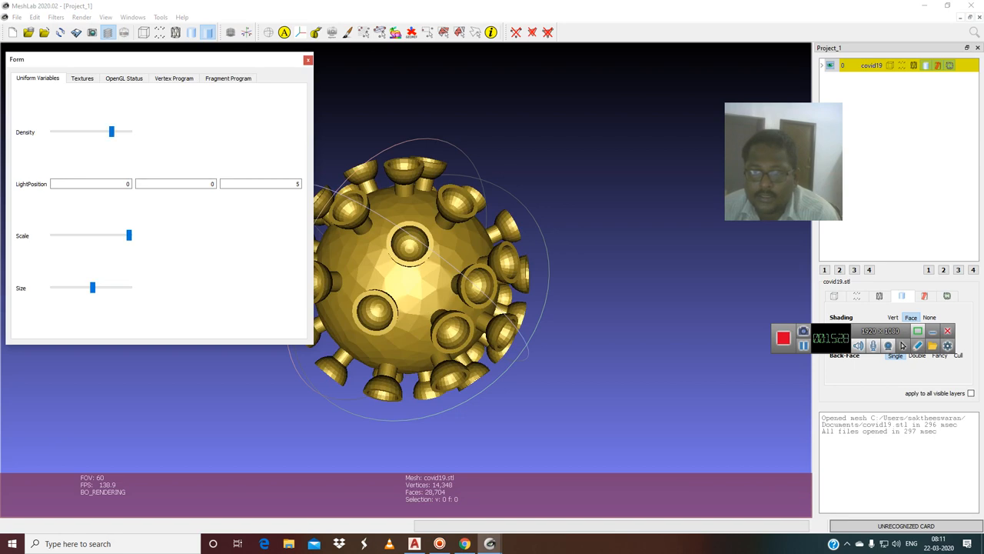
click(308, 60)
Examine the dimple-shaded covid19 mesh from several sides, up close and from inside the sphere.
drag(431, 265, 442, 326)
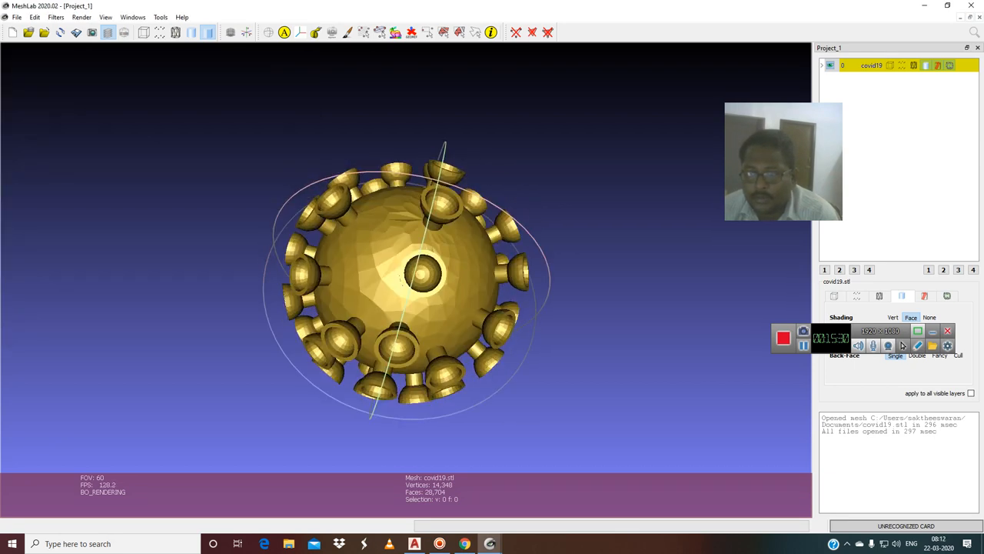
scroll(415, 279, up, 2)
scroll(415, 279, down, 6)
scroll(415, 279, up, 2)
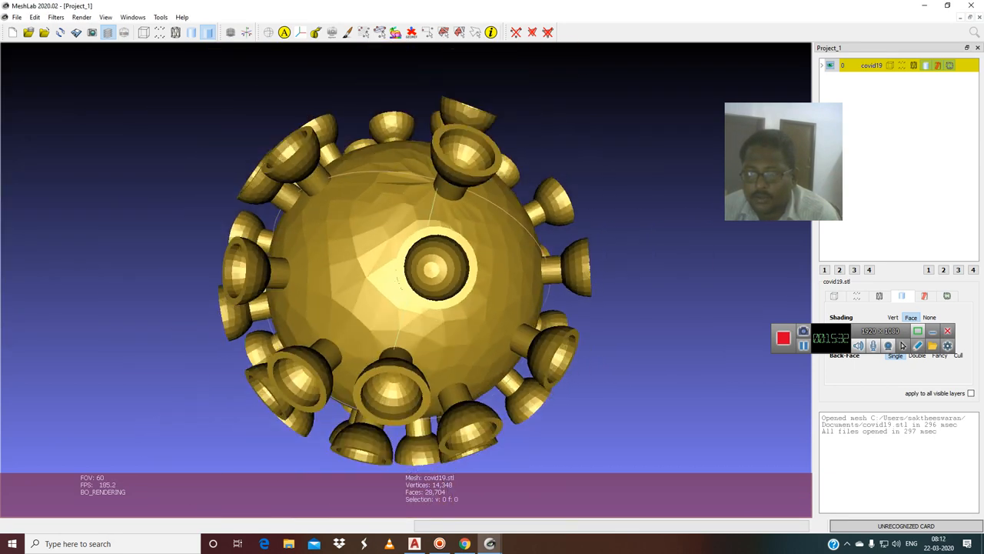
drag(408, 270, 446, 290)
scroll(431, 285, up, 4)
scroll(430, 285, down, 10)
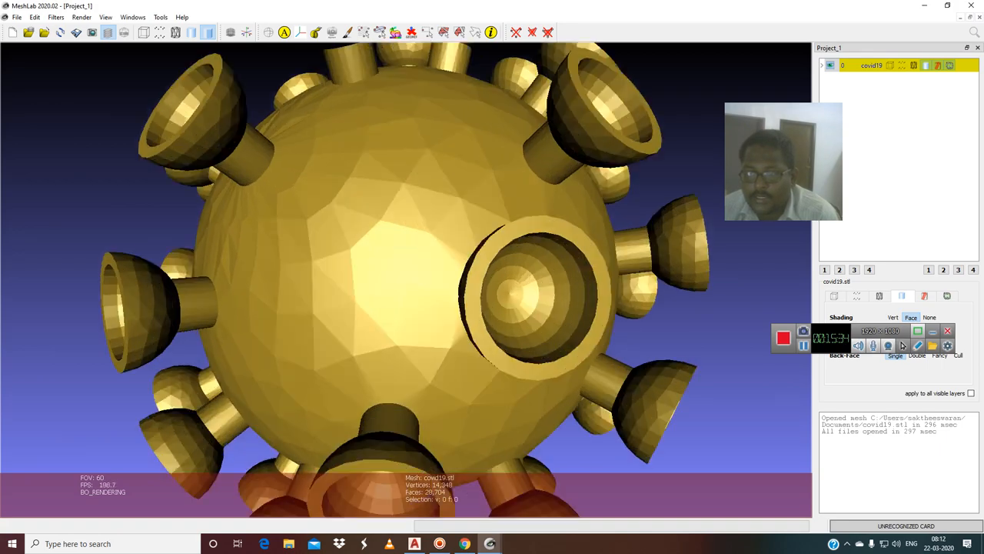
drag(431, 285, 361, 207)
drag(431, 246, 365, 315)
scroll(406, 280, down, 3)
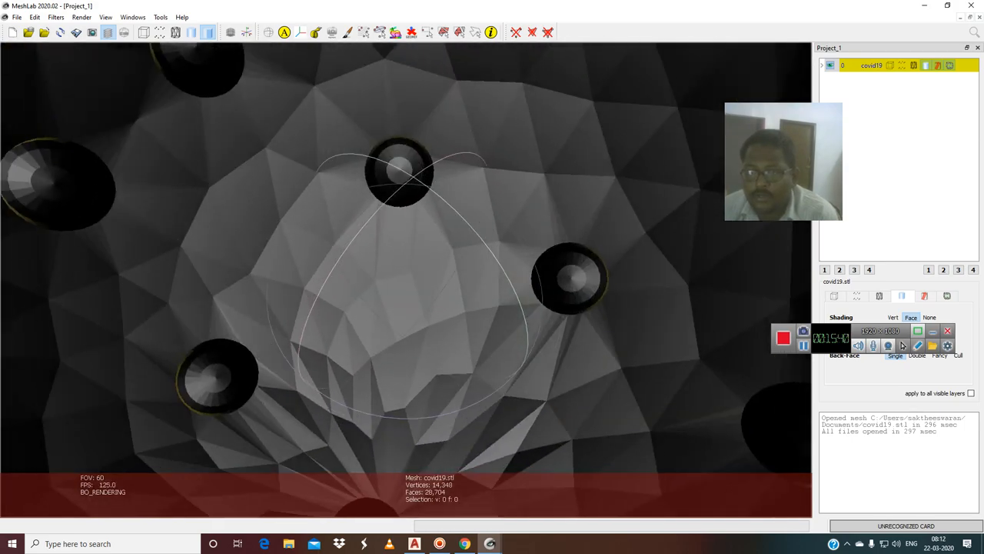
scroll(406, 280, up, 13)
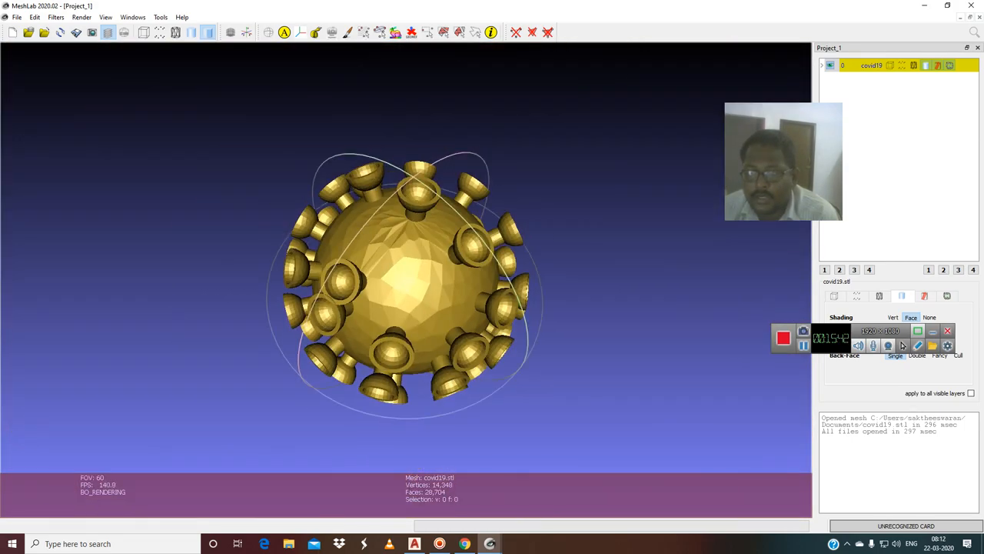
drag(376, 296, 467, 350)
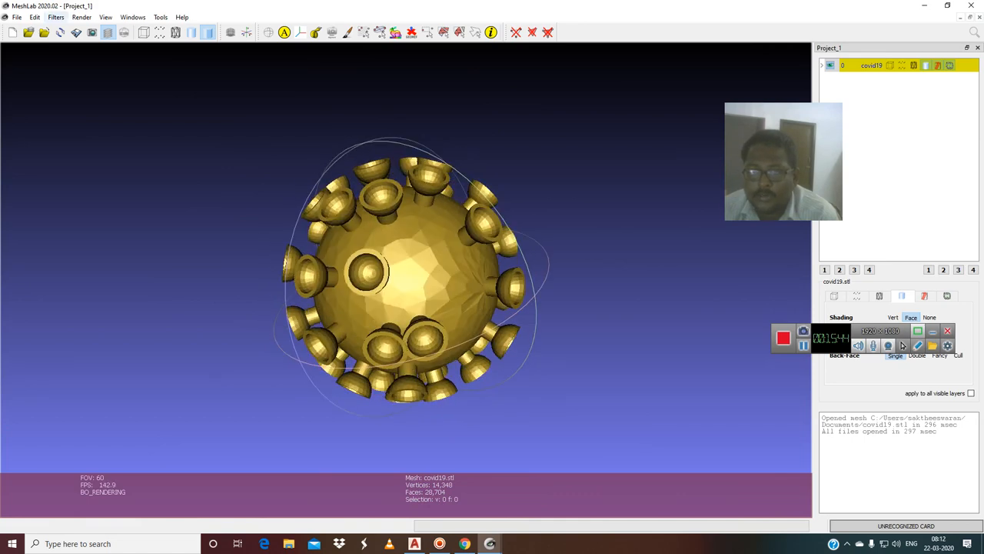
Apply the reflexion_lines.gdp shader to the covid19 mesh, close its settings form and view the model from another angle.
click(82, 17)
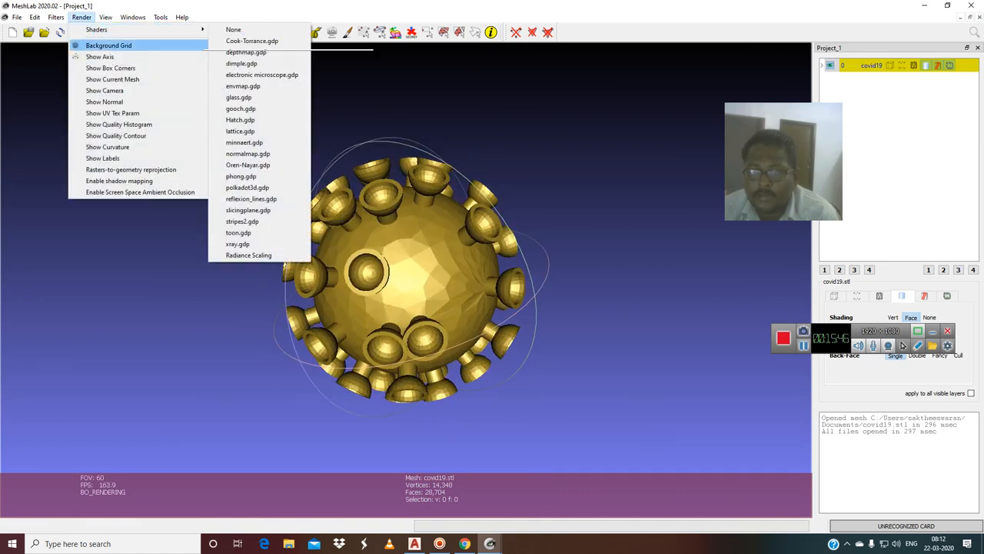
click(251, 198)
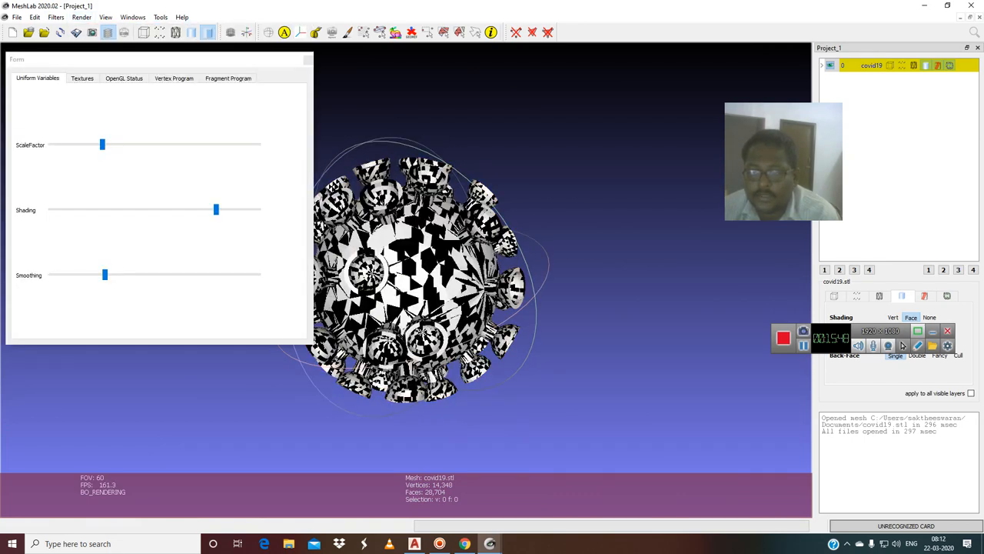
click(309, 60)
drag(384, 269, 452, 246)
Apply the glass.gdp shader to the covid19 mesh, close its settings form and check the model from another side.
click(82, 17)
mouse_move(96, 29)
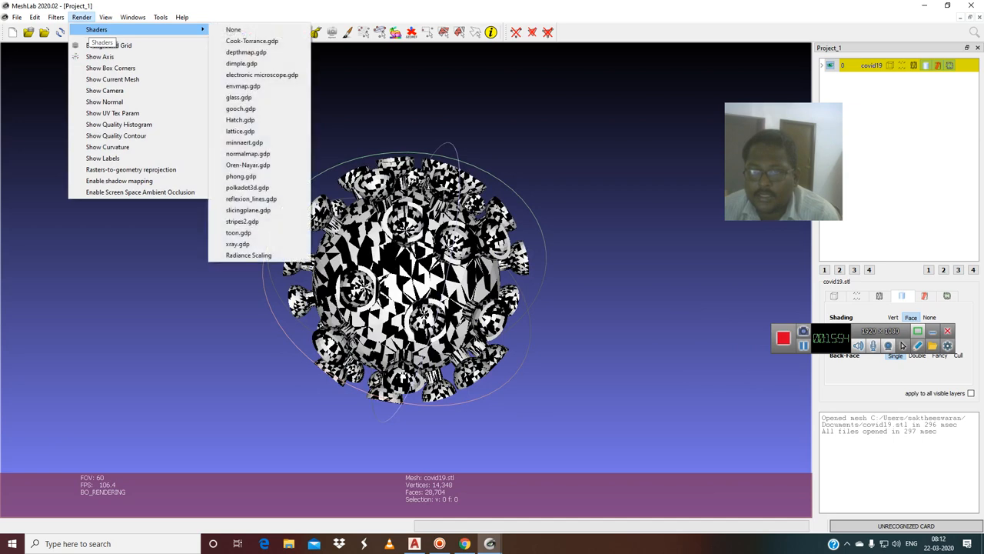
click(254, 98)
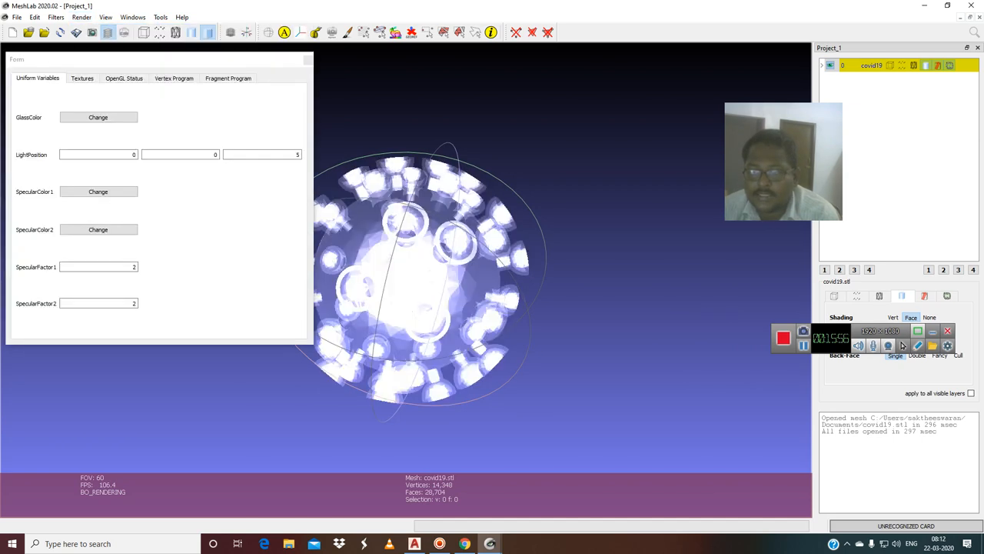
click(307, 60)
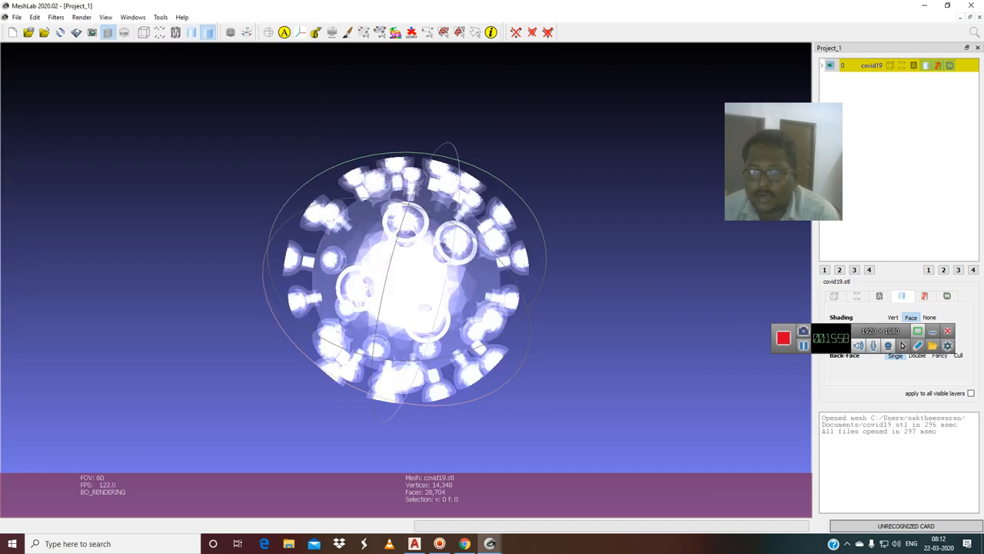
drag(431, 239, 404, 296)
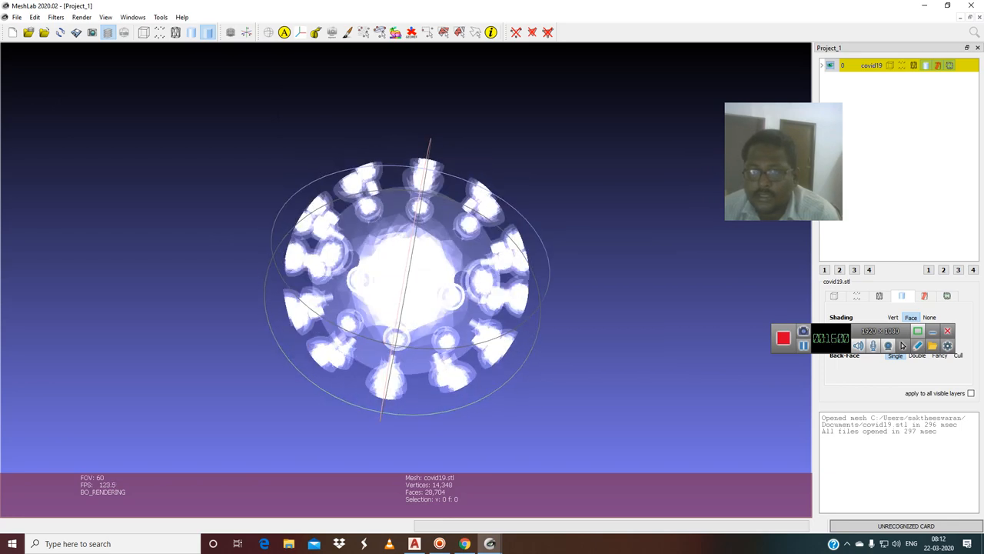
Apply the xray.gdp shader to the covid19 mesh, close its settings form and inspect the rotated model.
click(81, 17)
mouse_move(96, 29)
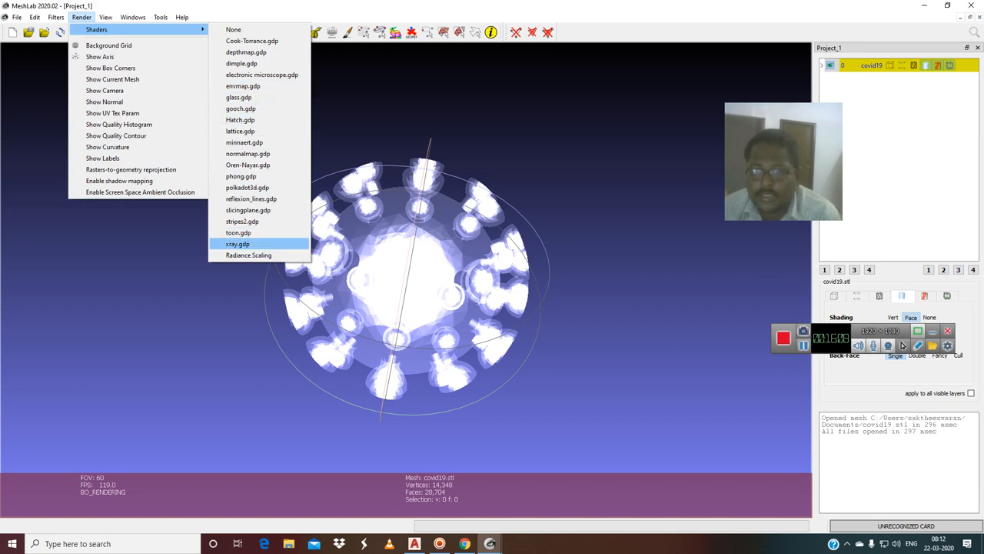
click(239, 244)
click(308, 60)
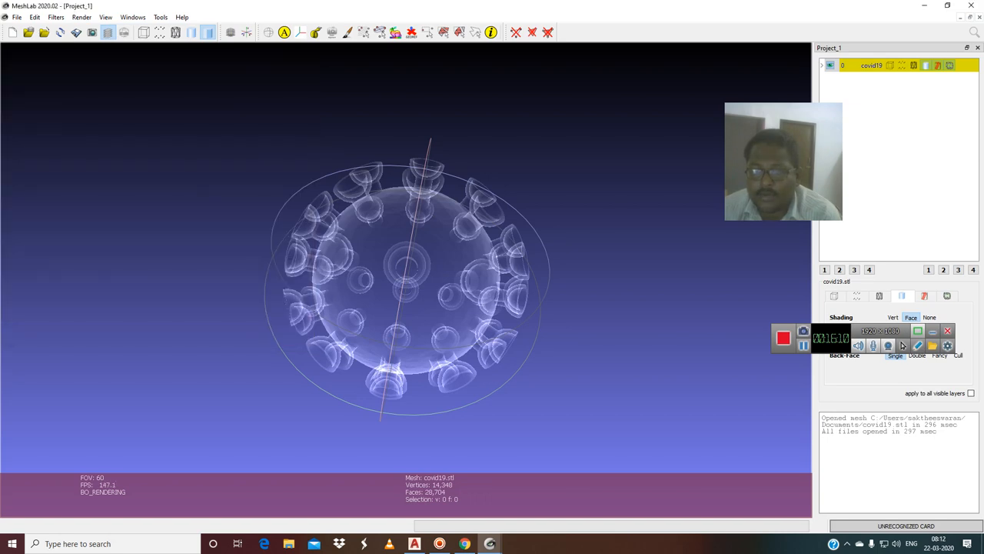
drag(415, 254, 446, 277)
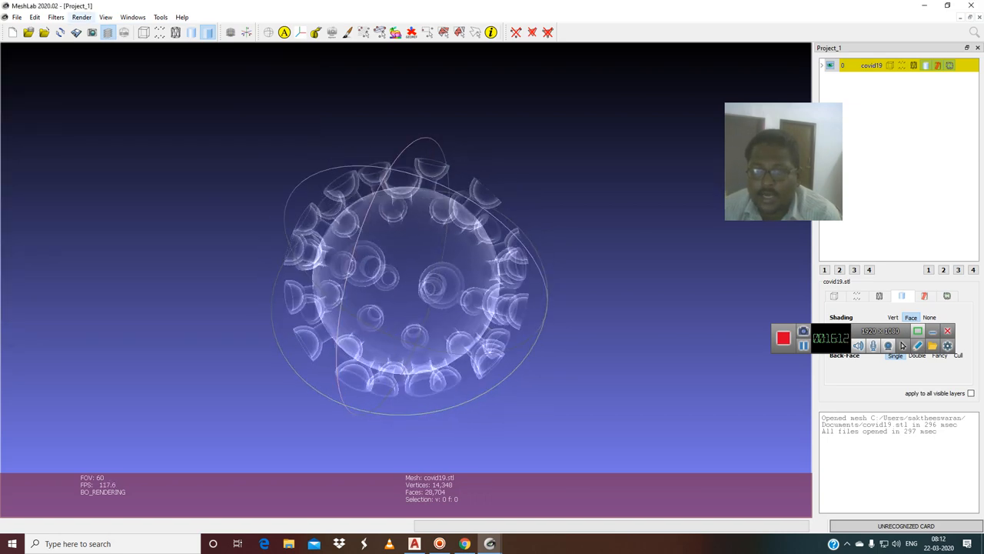
Apply the electronic microscope.gdp shader to the covid19 mesh, close its settings form and look at the model from another angle.
click(82, 17)
mouse_move(96, 30)
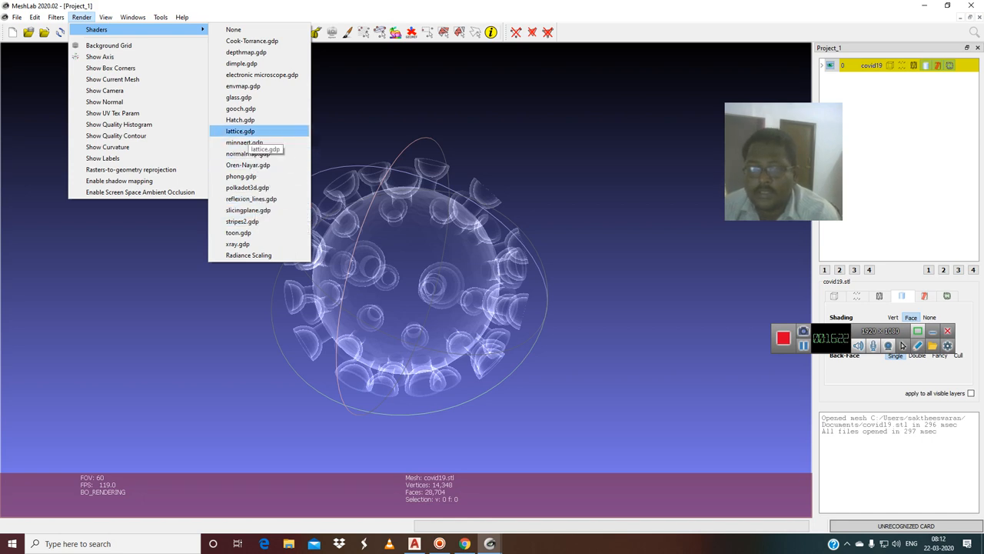
click(261, 74)
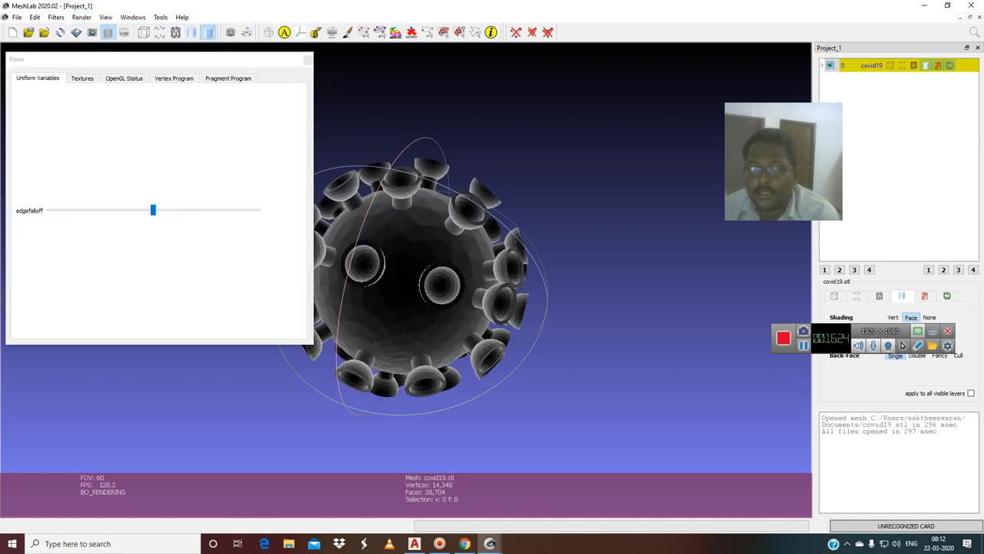
click(308, 60)
drag(415, 308, 454, 272)
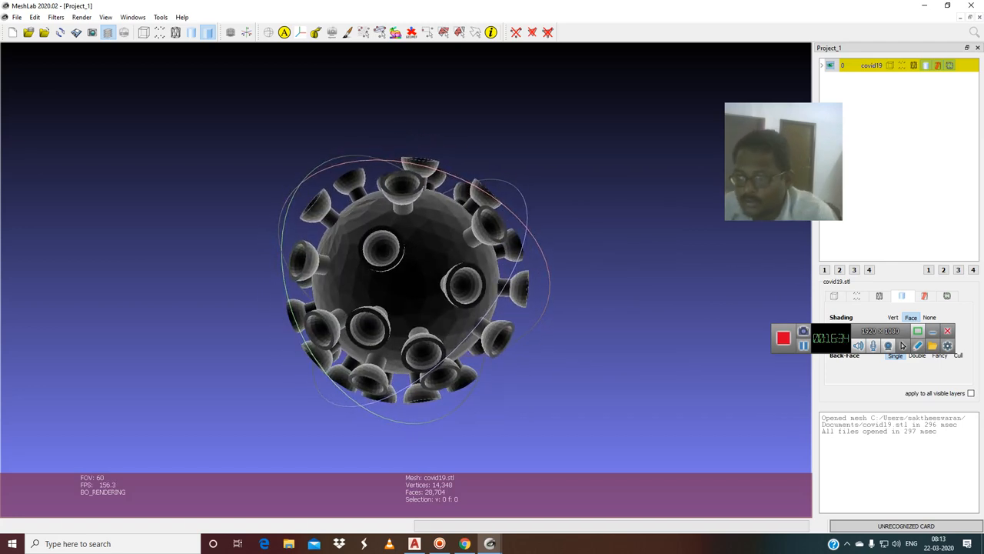
Switch to Chrome, go back to the "corona virus 3d'" image results and browse them for comparison with the model.
click(464, 544)
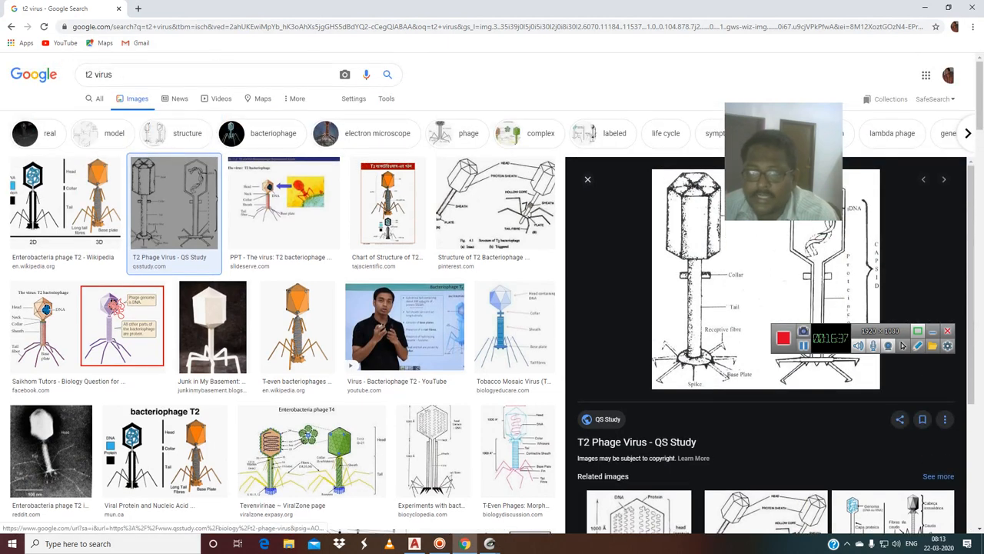
click(11, 27)
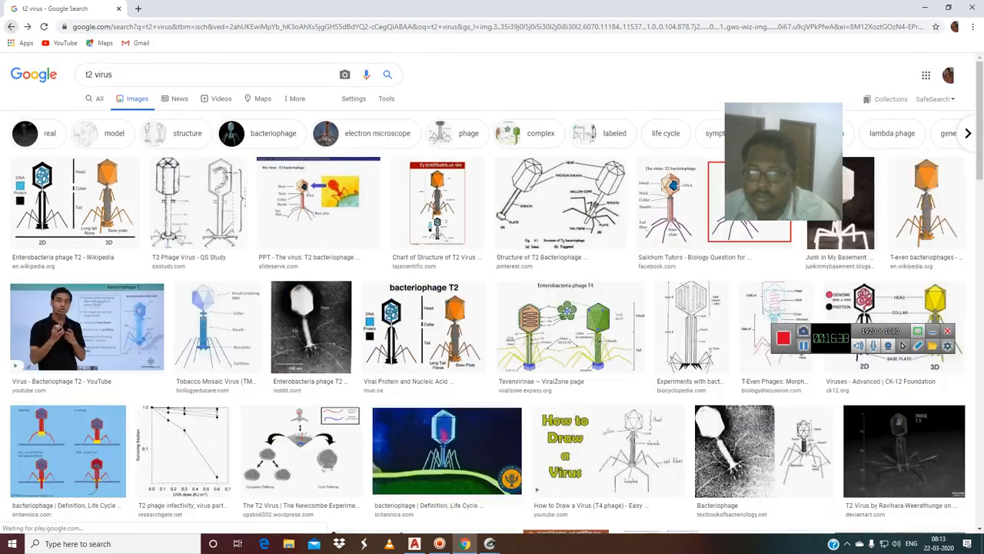
click(11, 27)
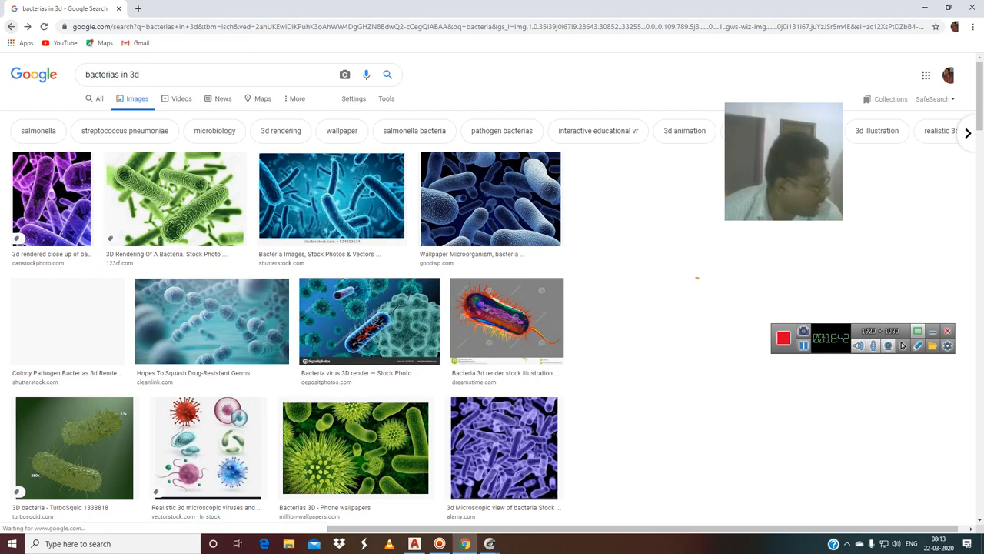
click(11, 27)
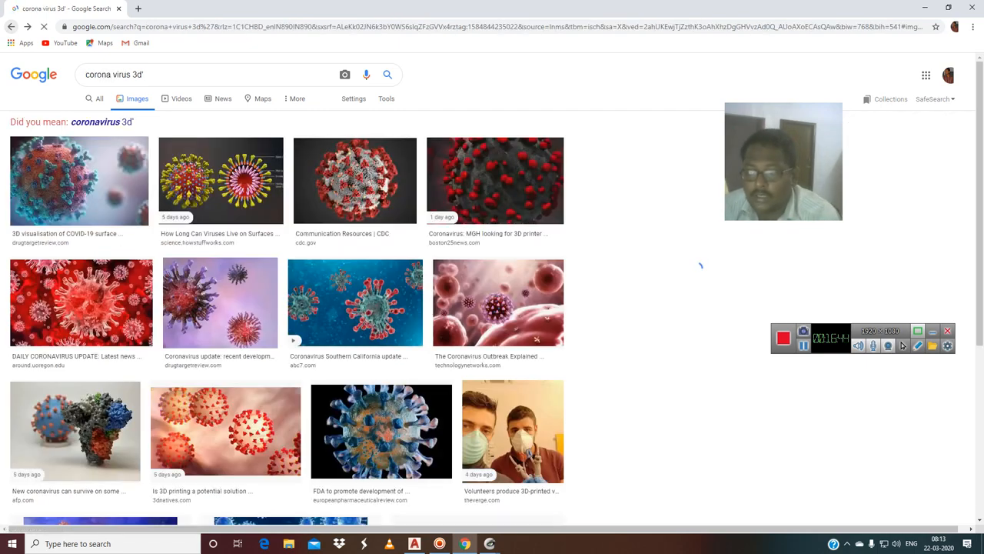
scroll(696, 185, down, 15)
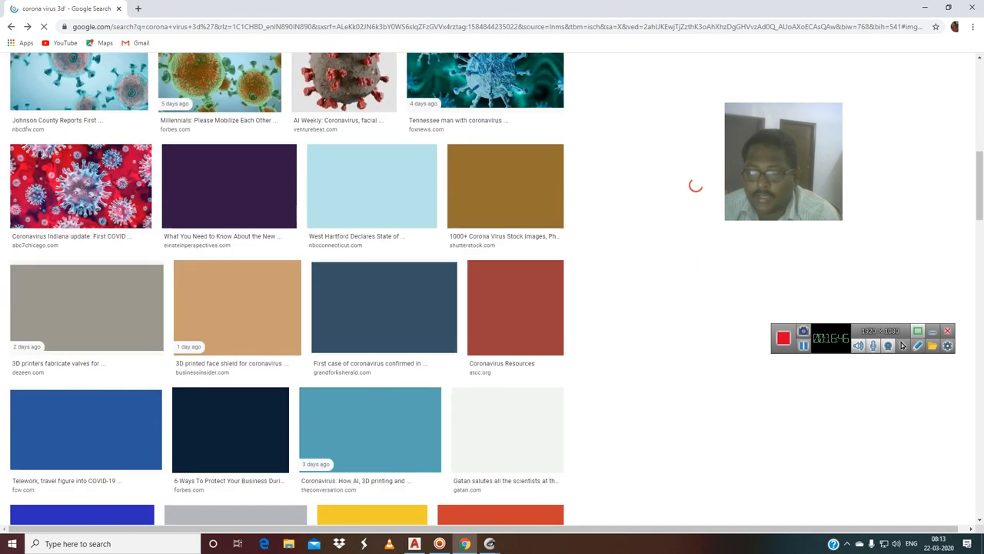
scroll(696, 184, up, 5)
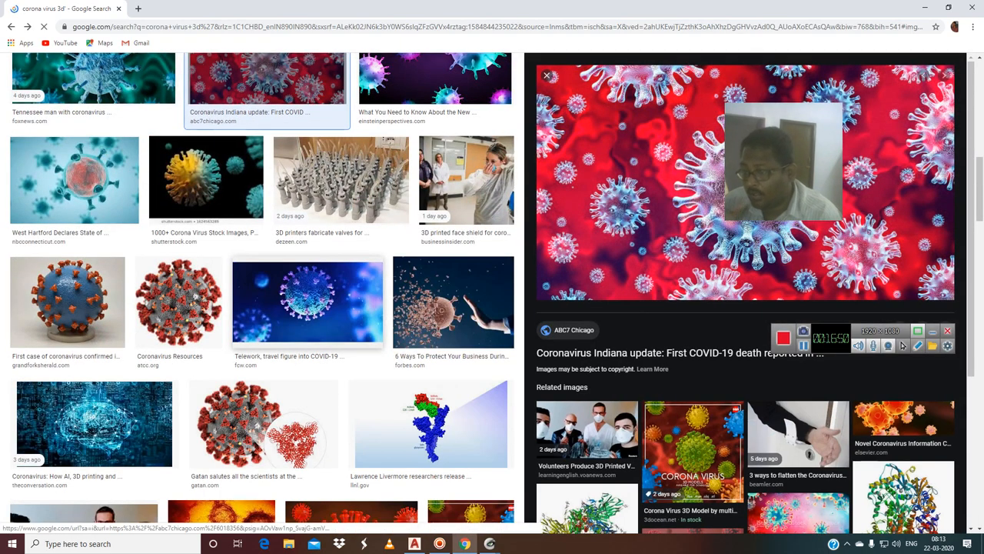
scroll(262, 292, up, 2)
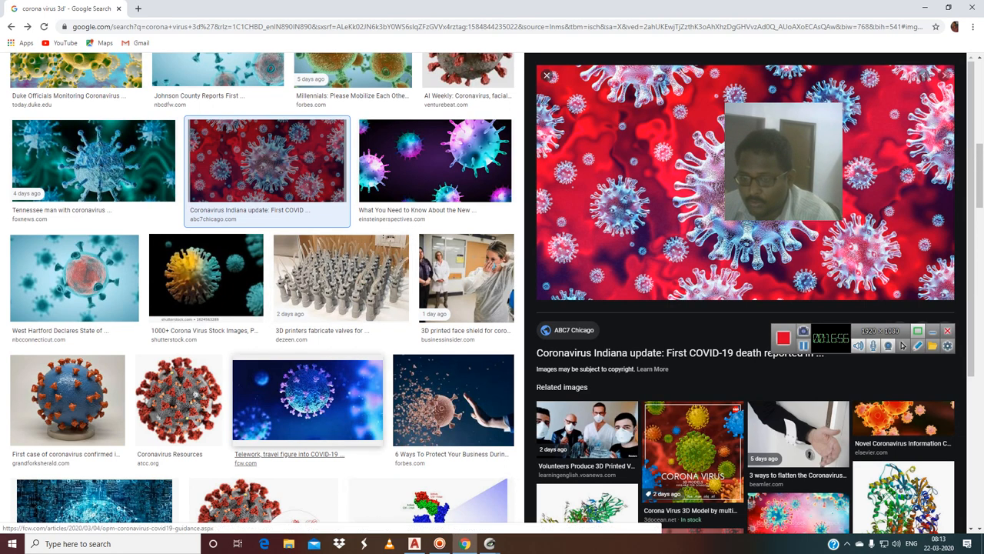
Examine the FCW.com telework COVID-19 image and its related pictures, and switch back to the MeshLab model for comparison.
click(307, 398)
scroll(746, 292, down, 2)
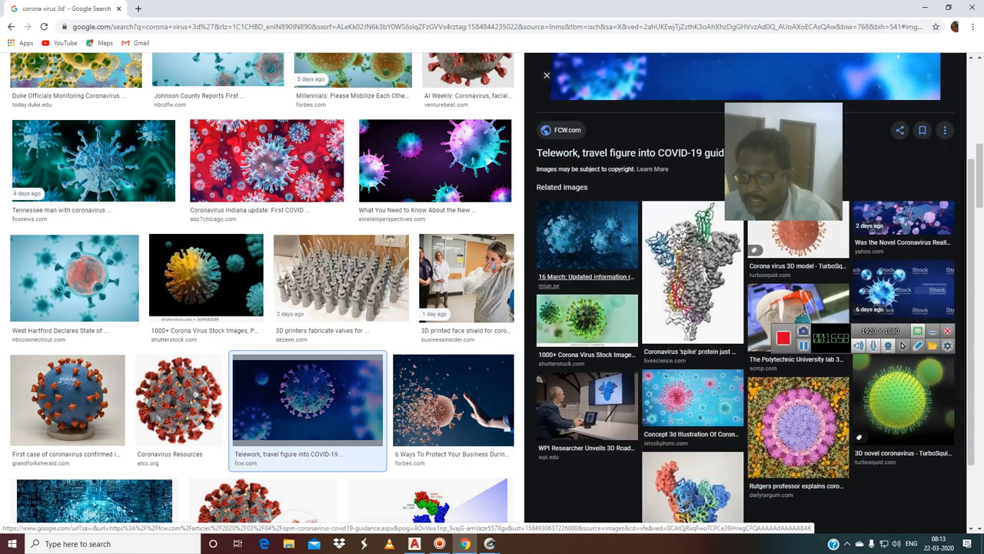
mouse_move(490, 543)
click(532, 500)
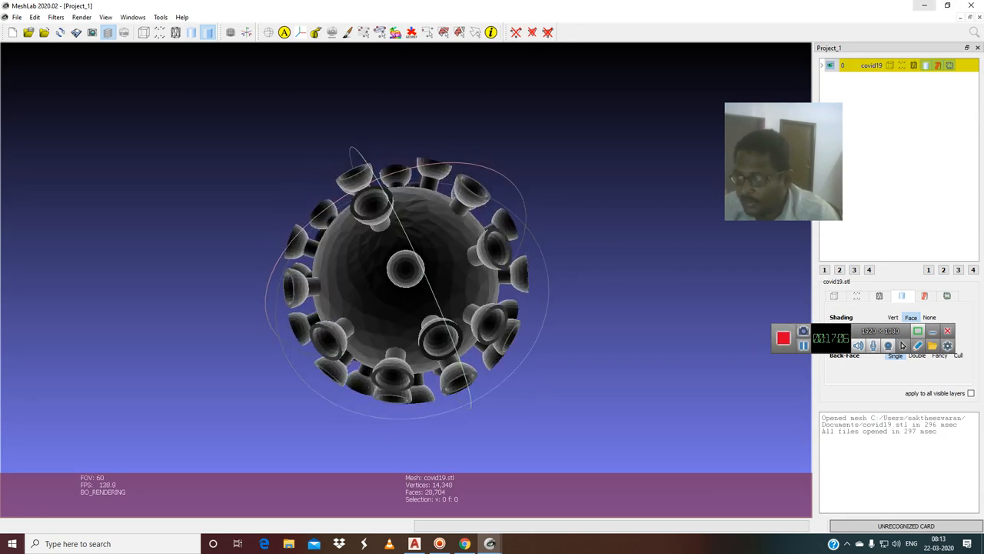
Minimise MeshLab and Chrome, and launch K3DSurf from its k3dsurf shortcut in the new jobs folder.
click(924, 6)
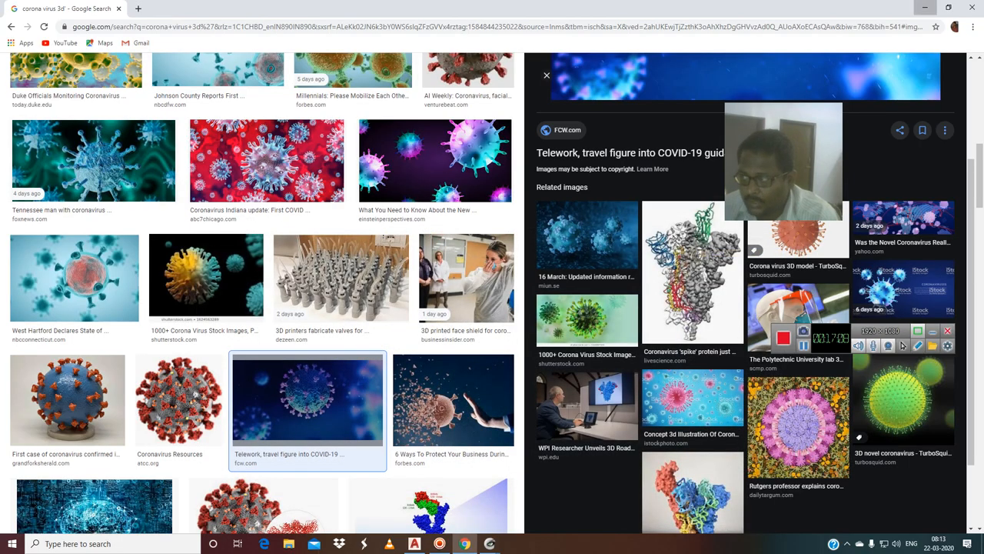
click(924, 6)
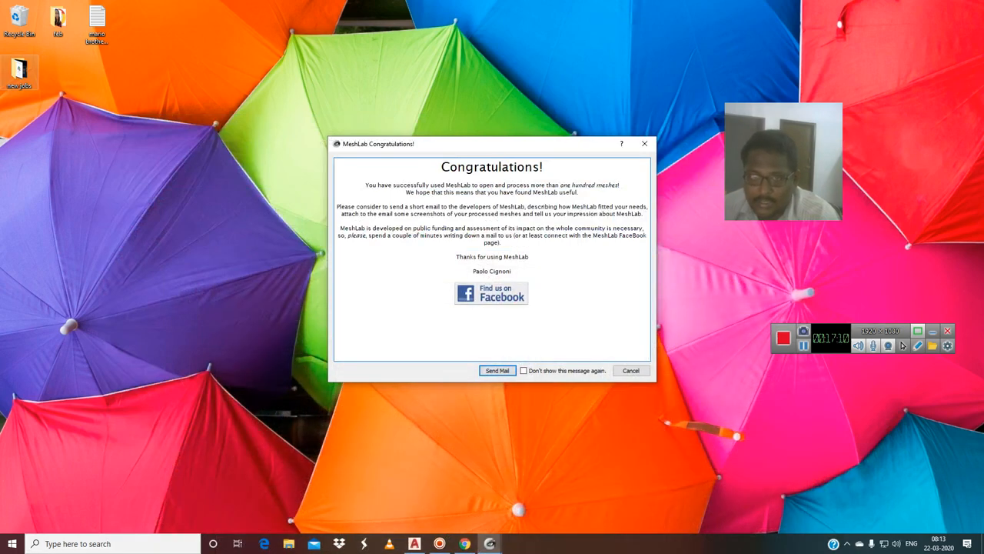
click(288, 544)
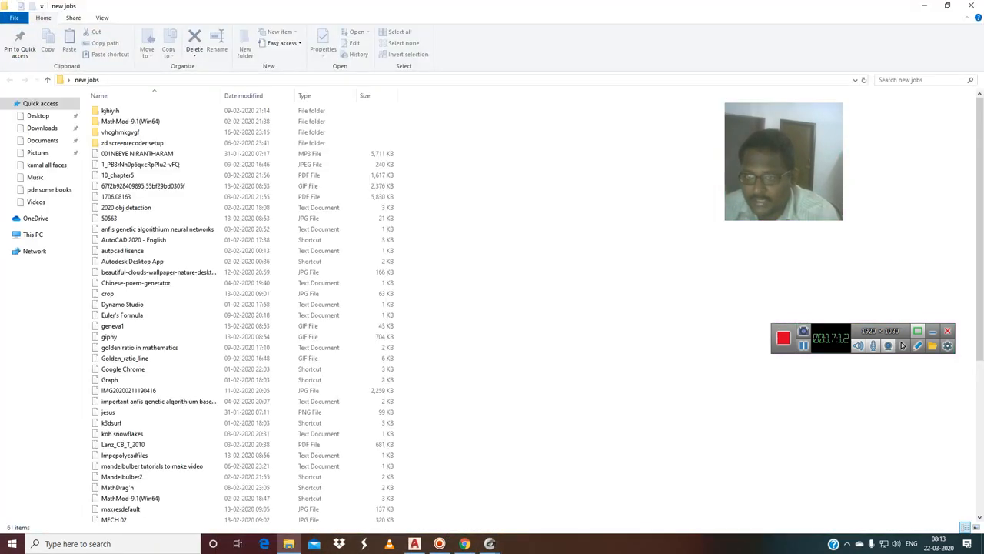
click(111, 422)
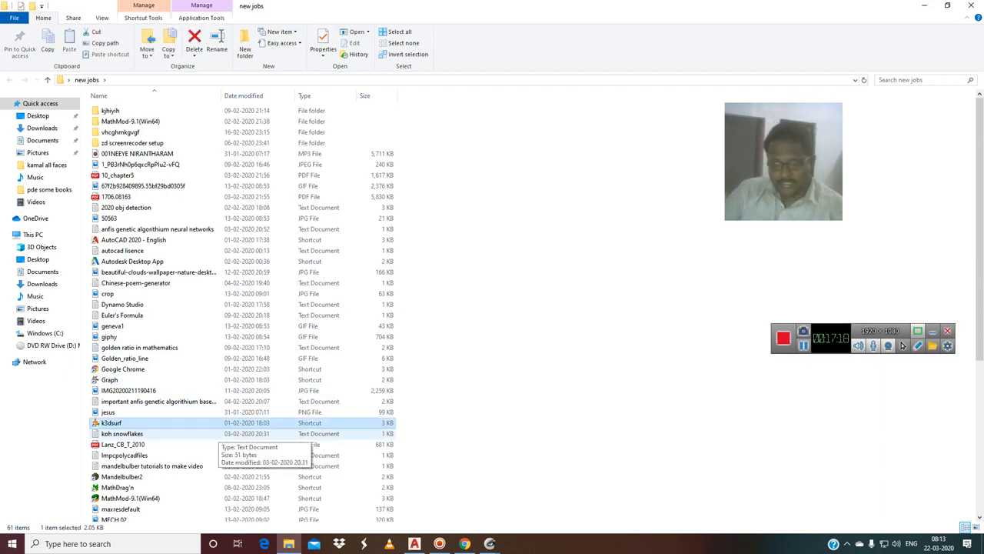
key(Return)
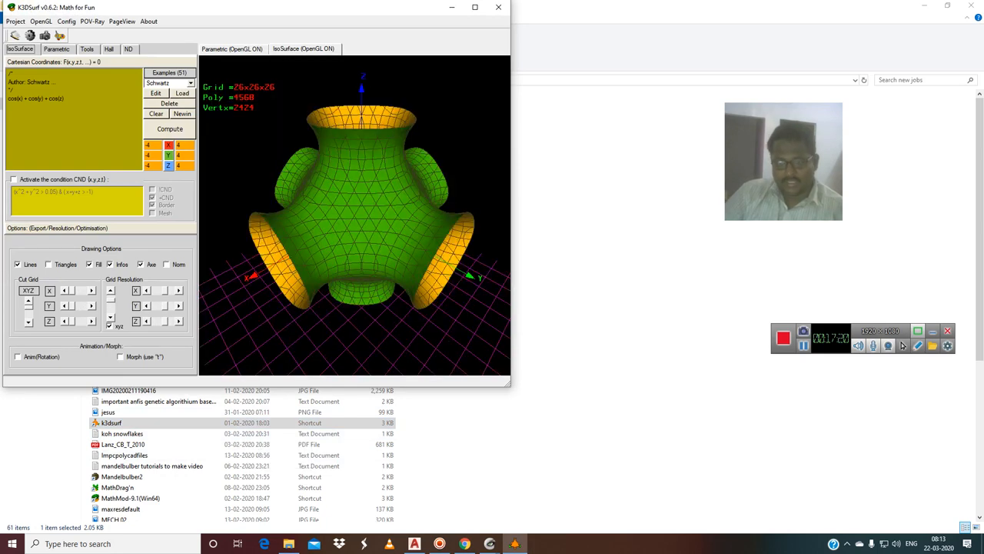
Load the Virus example from the isosurface examples and maximise the K3DSurf window.
click(191, 83)
key(Down)
key(Down)
key(Down)
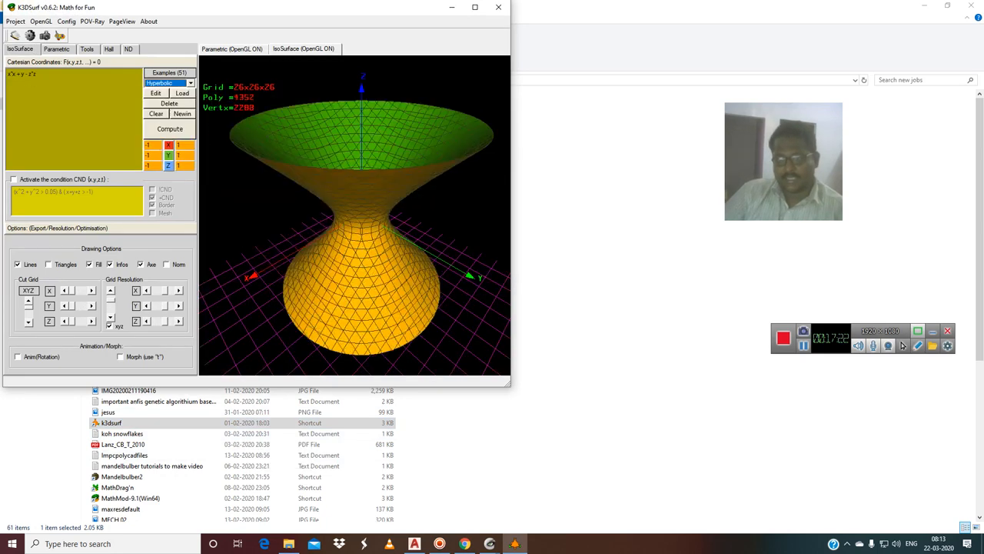
key(Down)
key(Down)
key(Down)
key(Down)
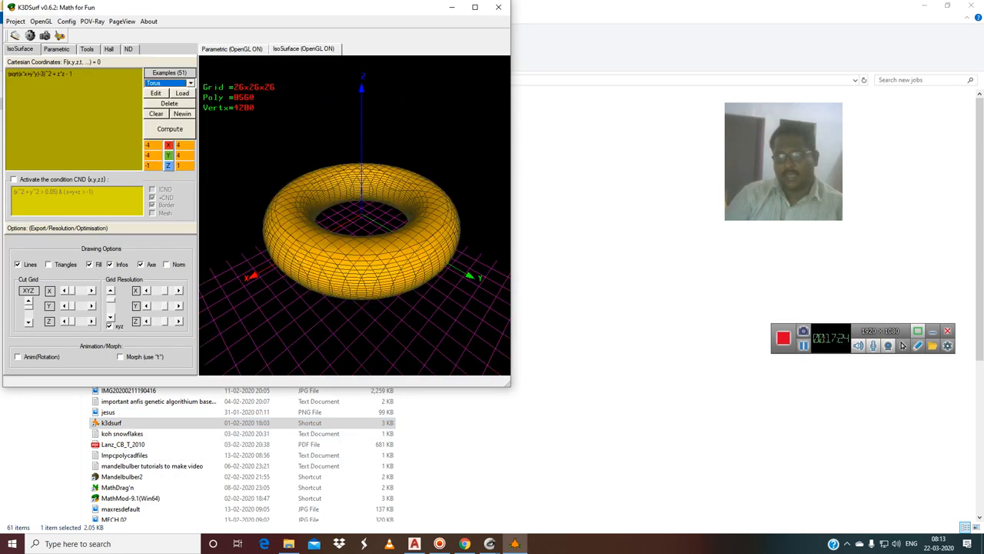
key(Down)
key(Down)
key(Down)
key(Down)
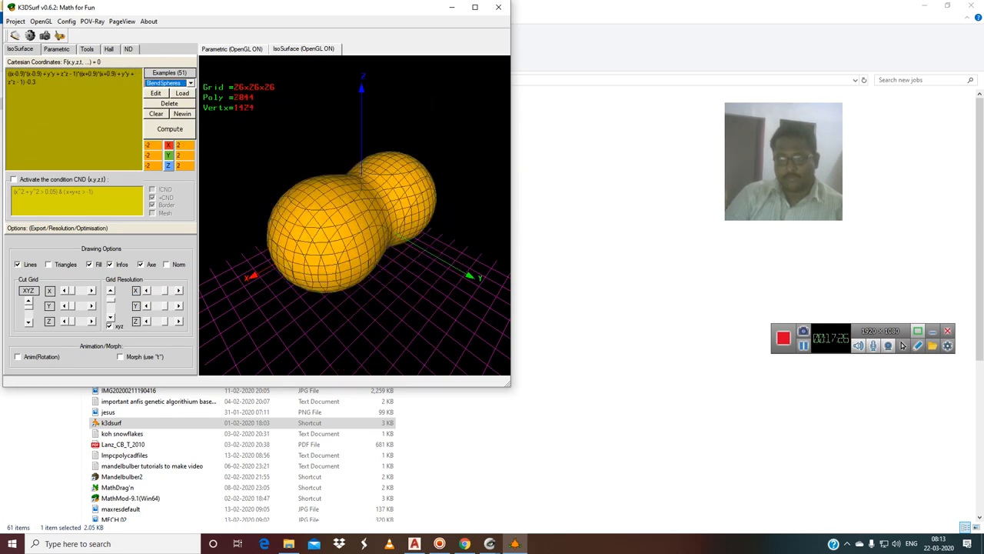
key(Down)
key(Down)
key(Down)
key(Down)
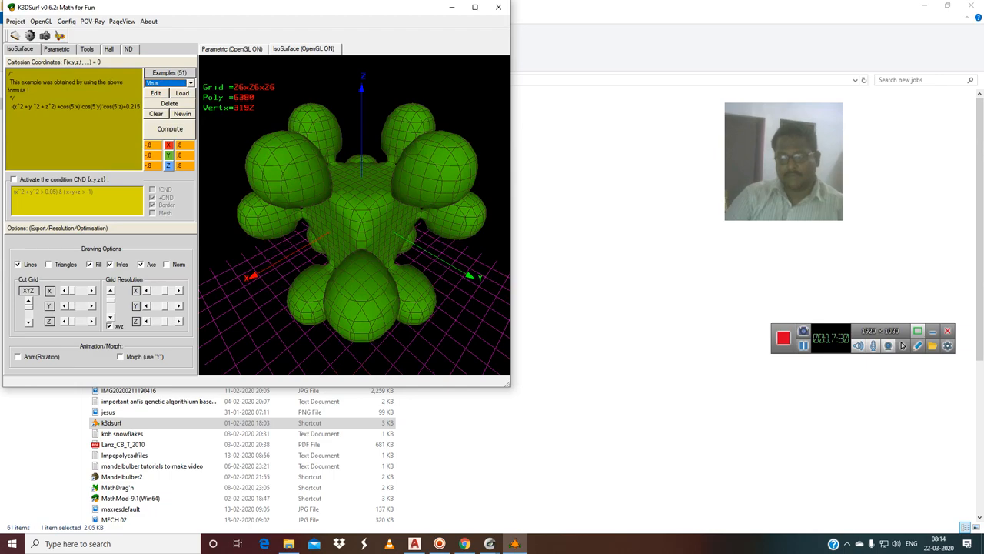
click(475, 7)
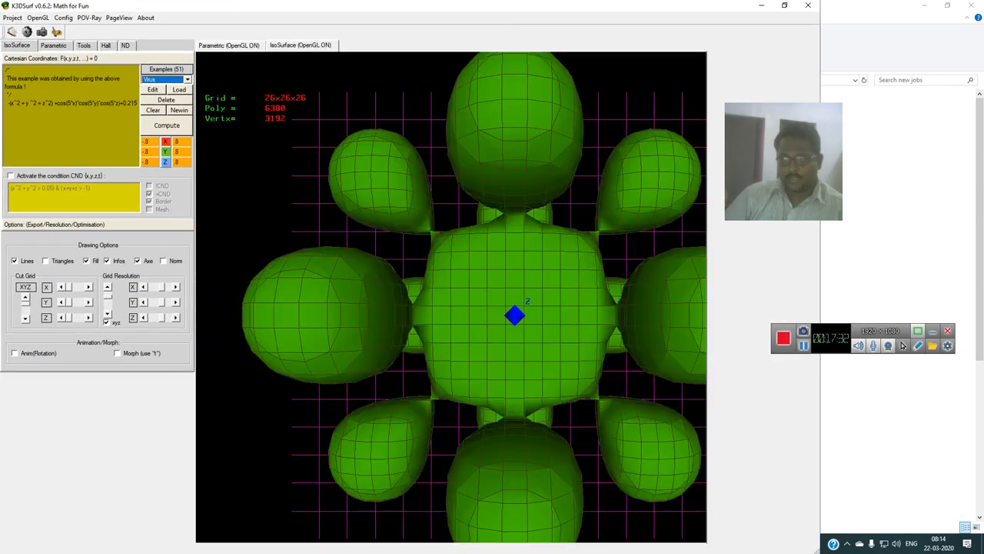
Rotate the Virus surface and leaf through other isosurface examples such as CloseIso and ChmutySchwartz.
drag(515, 254, 554, 277)
scroll(491, 249, up, 10)
scroll(490, 250, up, 4)
key(Down)
key(Down)
key(Down)
key(Down)
key(Down)
key(Down)
key(Down)
key(Down)
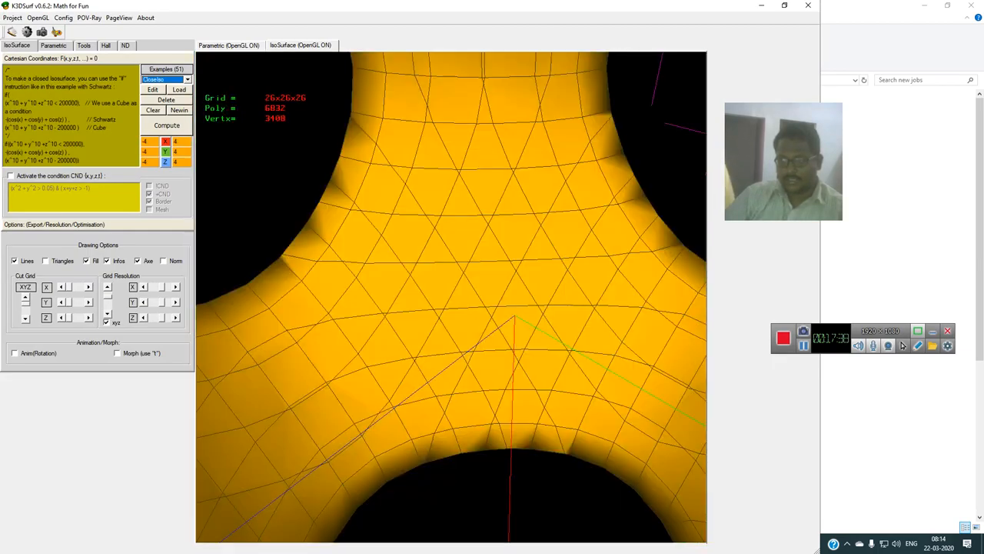
scroll(451, 296, down, 10)
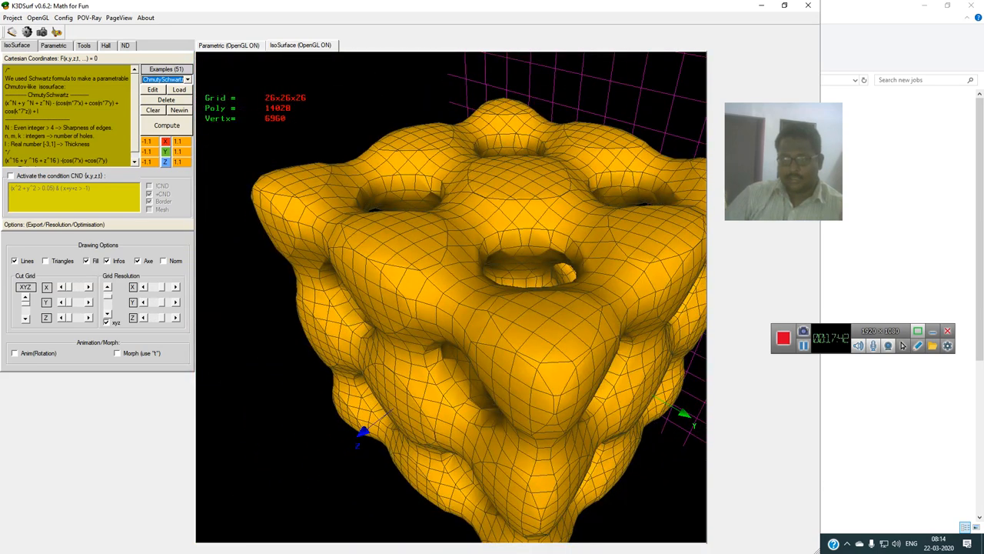
Reload the Virus isosurface example in place of ChmutySchwartz.
key(alt+Down)
key(Down)
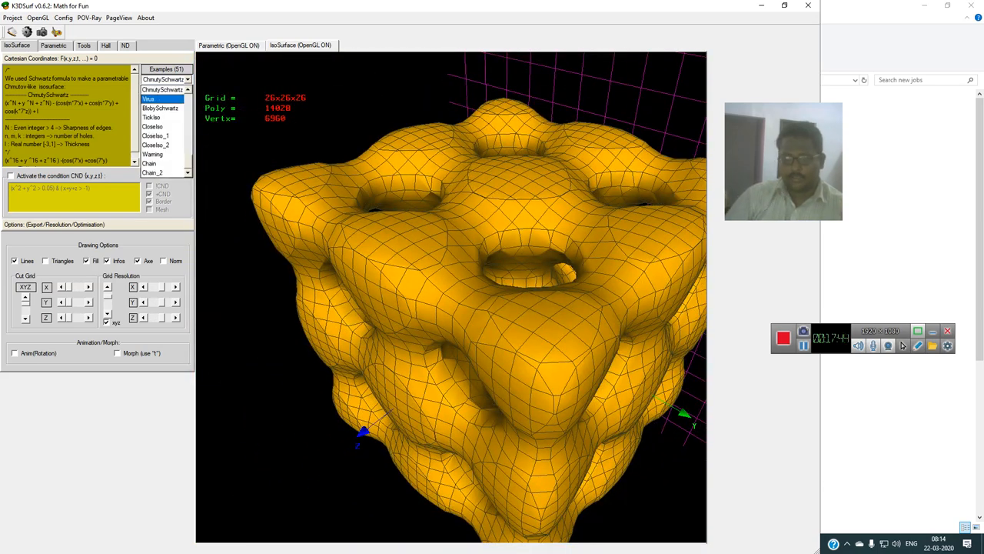
key(Return)
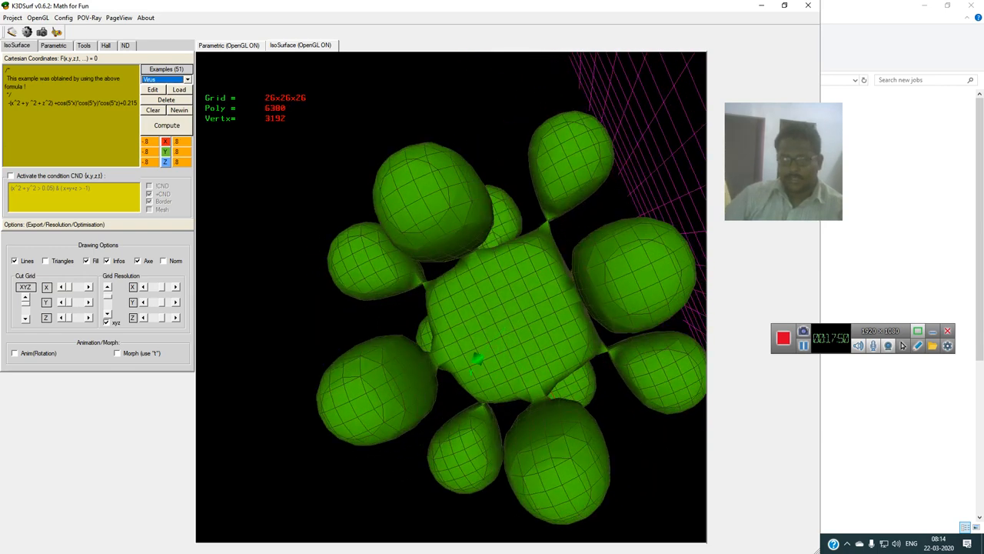
Raise the Virus surface's grid resolution to 100x100x100, hide its mesh lines and inspect the smooth shape from several angles.
drag(107, 296, 108, 310)
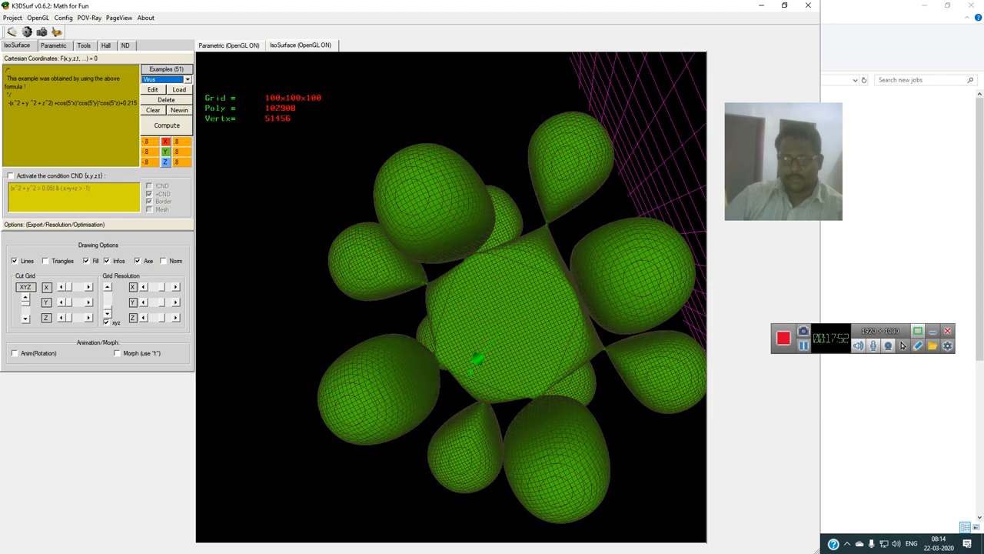
click(14, 261)
drag(431, 338, 465, 308)
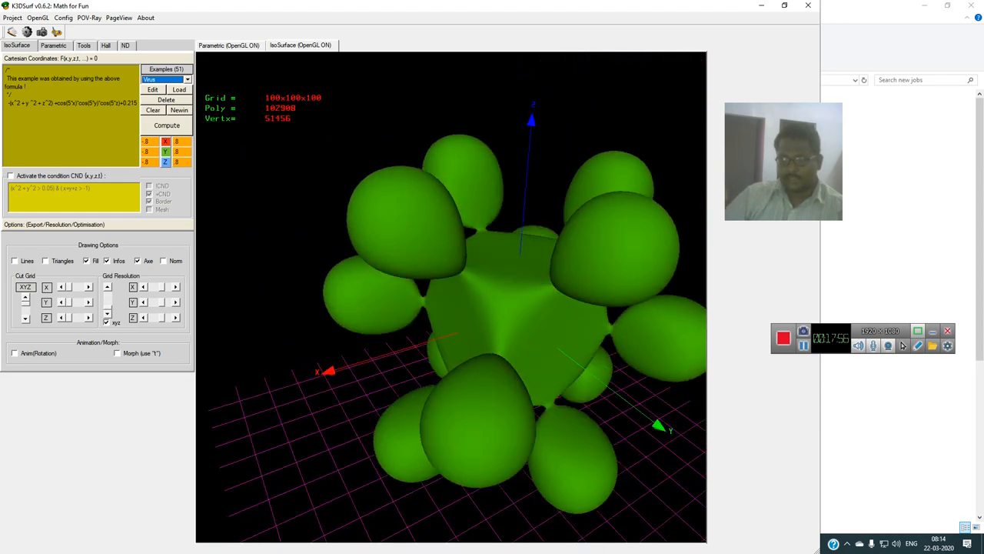
scroll(492, 308, down, 3)
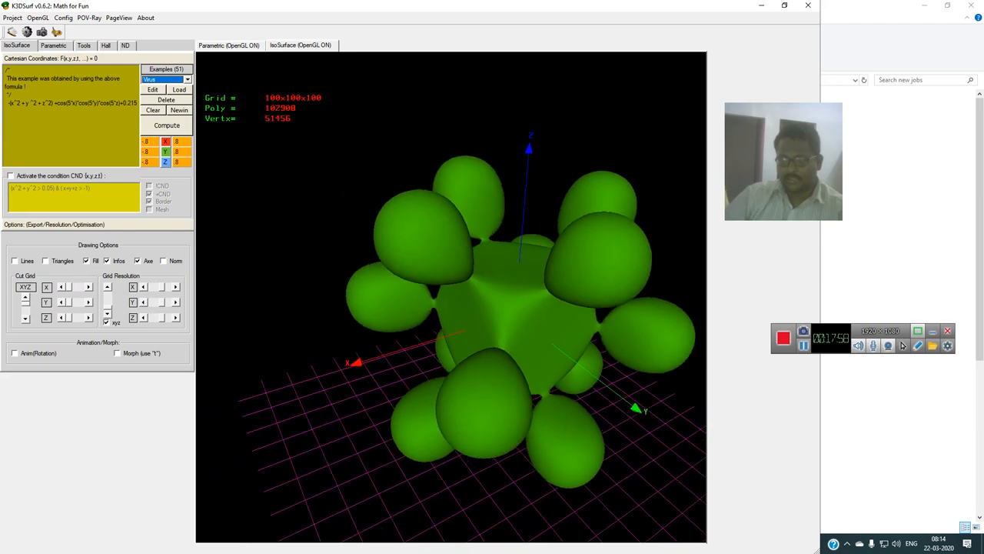
drag(539, 315, 554, 353)
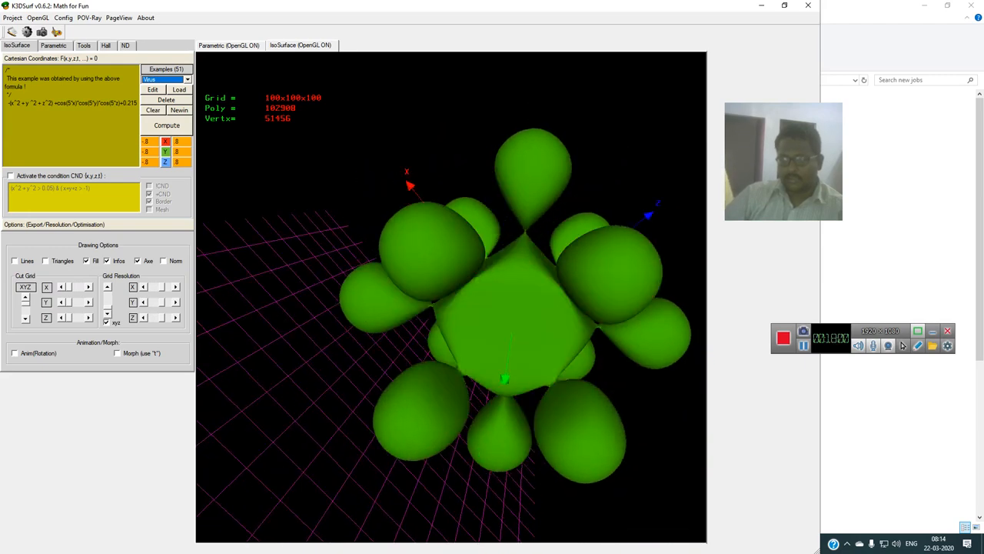
View the Virus surface in a separate GLWindow, rotate and zoom it for inspection, and close that window.
click(179, 110)
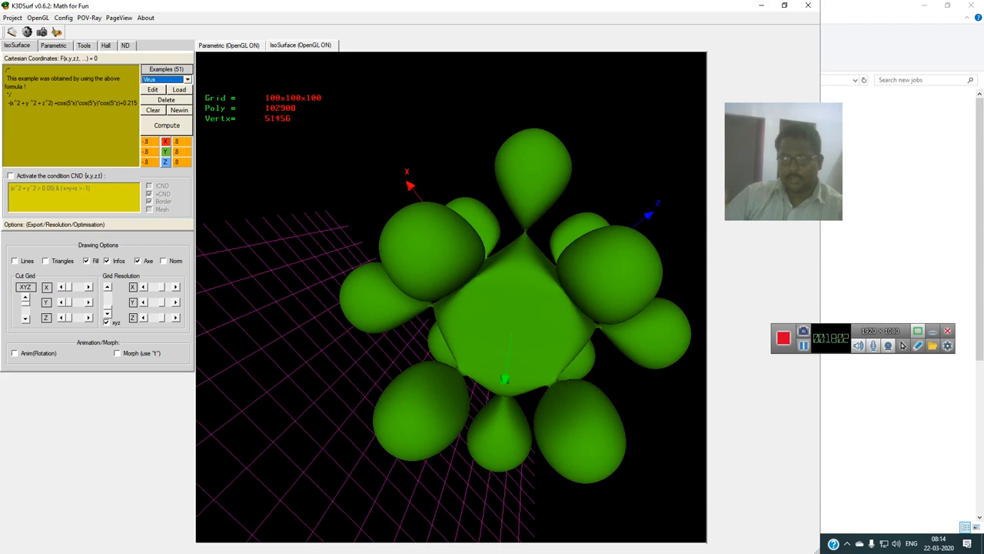
click(488, 157)
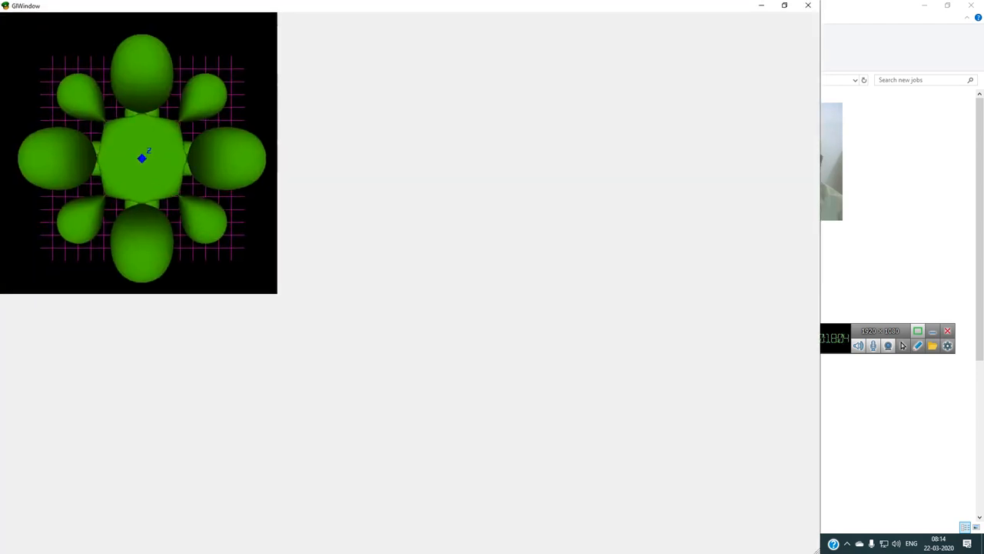
drag(411, 231, 340, 296)
scroll(461, 292, down, 5)
scroll(411, 307, down, 5)
scroll(410, 308, up, 1)
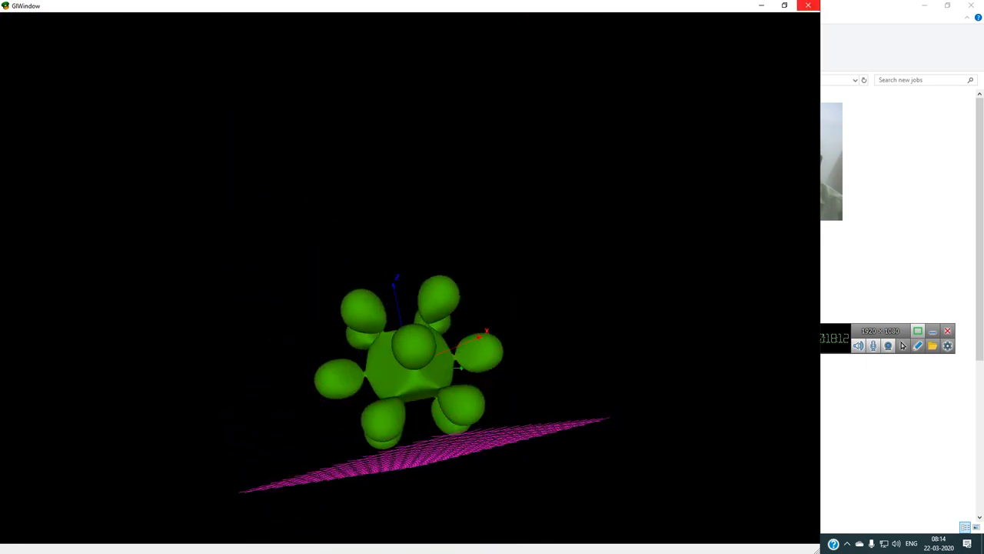
click(808, 6)
Try a factor of 56 instead of 5 in the Virus formula's x cosine, recompute, and restore the factor to 5.
click(71, 102)
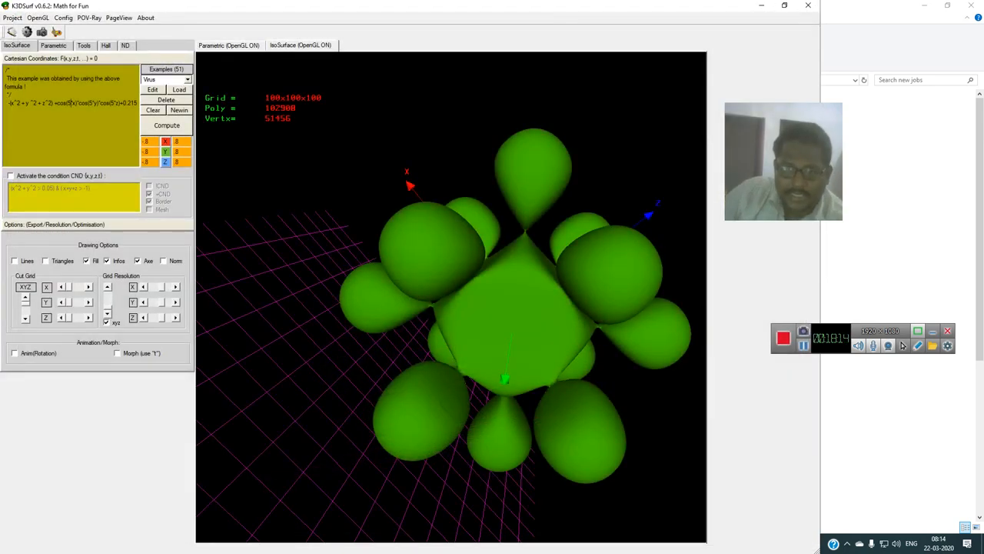
text(6)
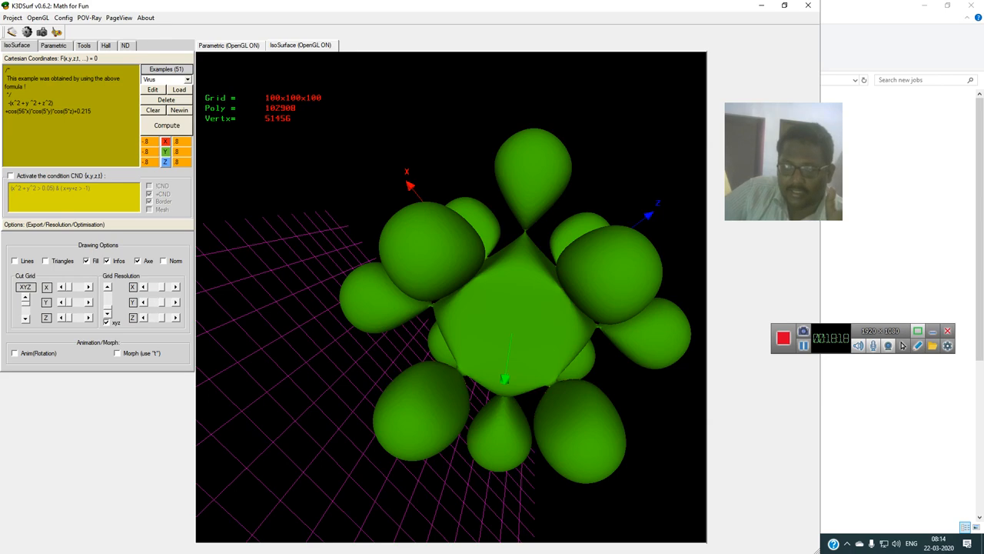
click(167, 125)
drag(538, 384, 534, 339)
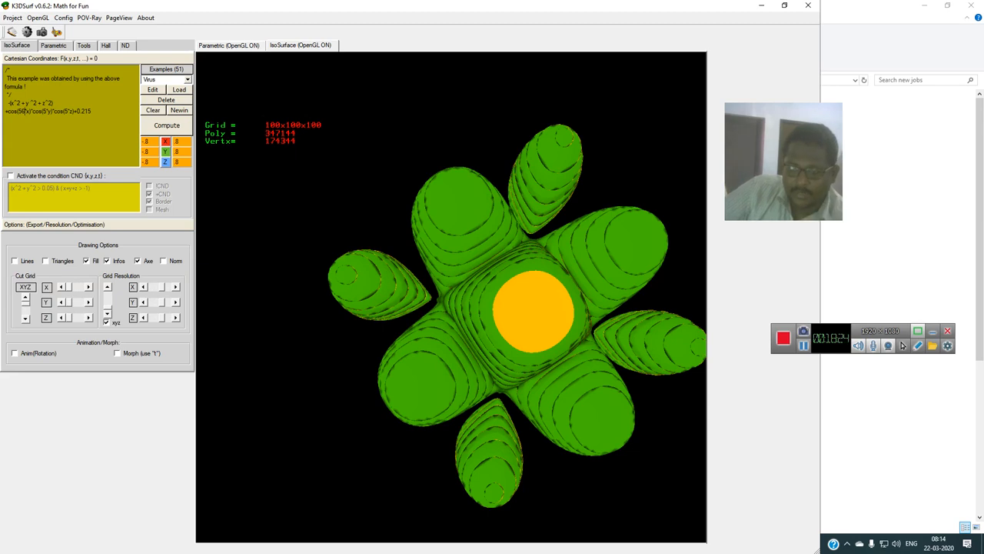
key(BackSpace)
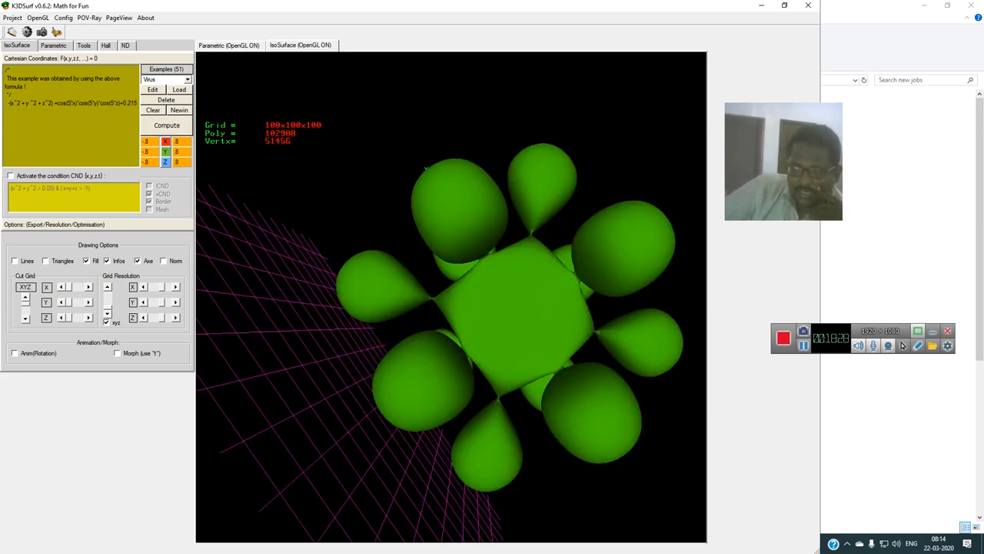
mouse_move(461, 308)
mouse_down()
mouse_move(507, 339)
mouse_move(461, 296)
mouse_up()
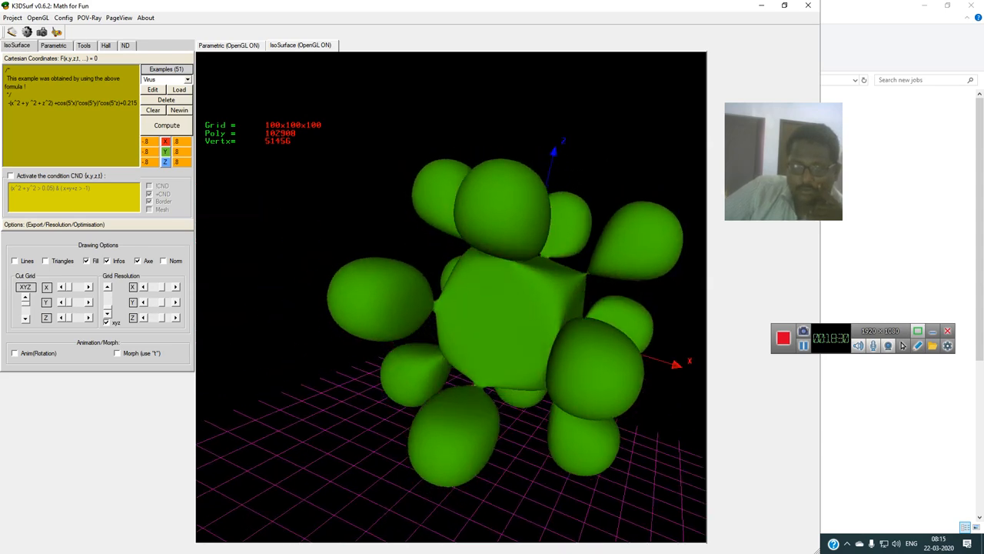
Copy the Virus surface's formula line without its comment and close K3DSurf.
drag(14, 103, 137, 103)
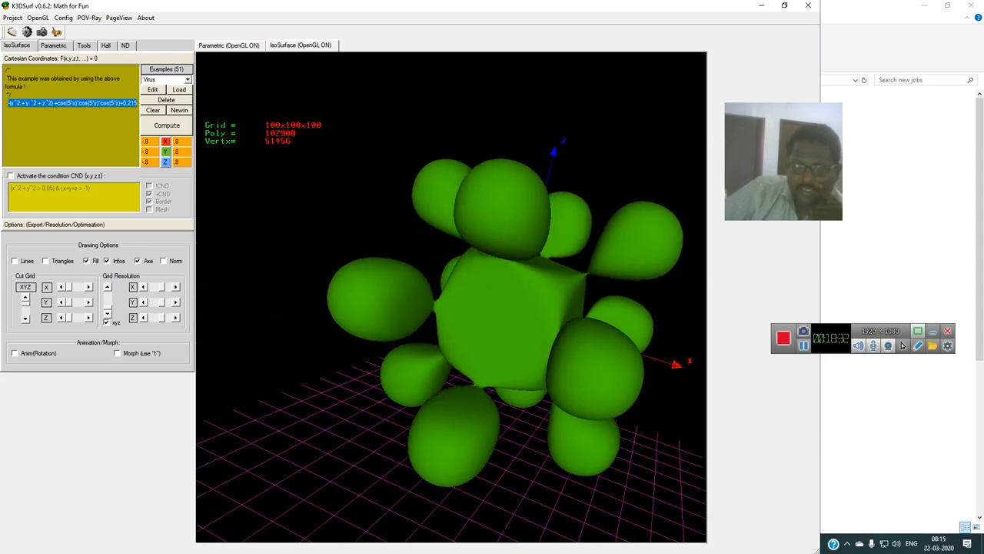
right_click(88, 100)
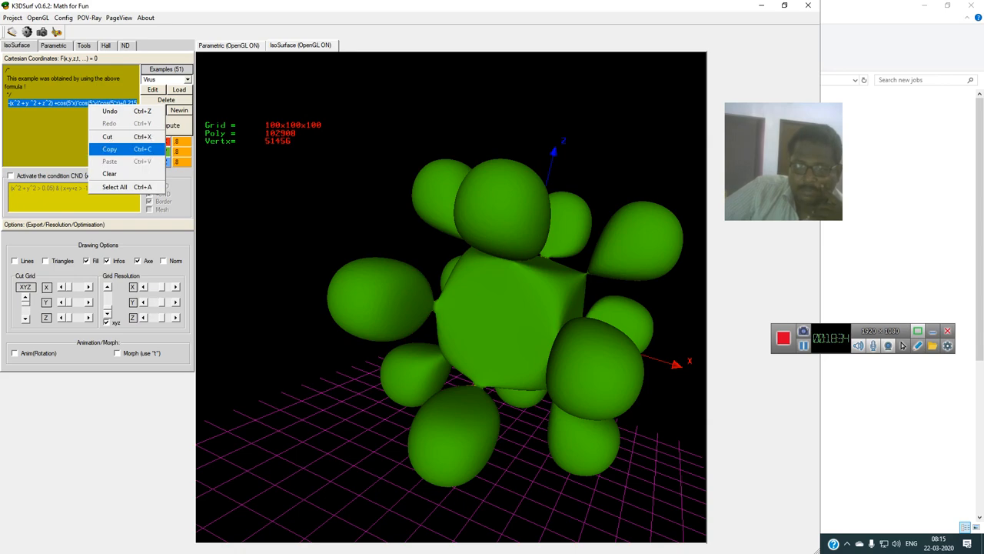
click(107, 149)
click(808, 5)
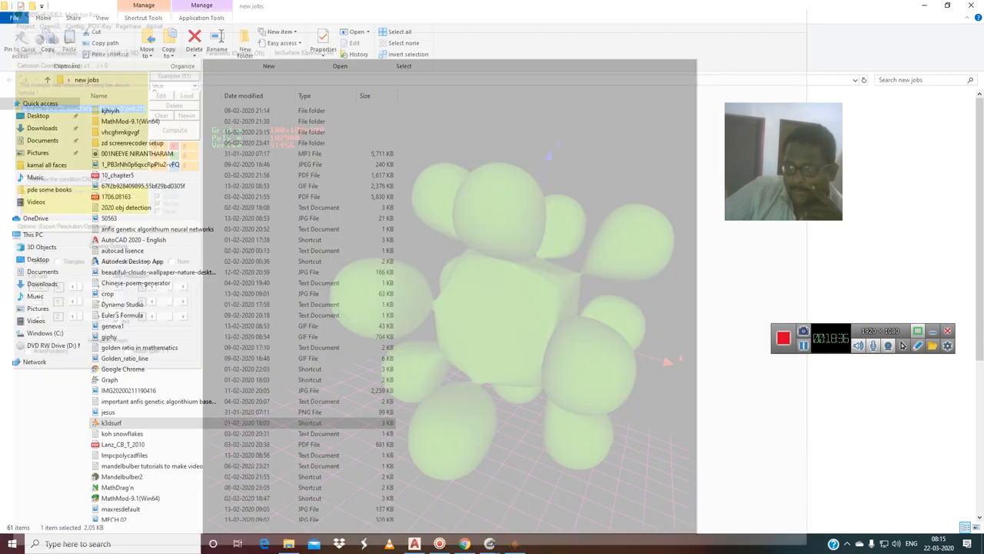
Launch wxMaxima through the Windows search and dismiss its tip of the day.
click(115, 544)
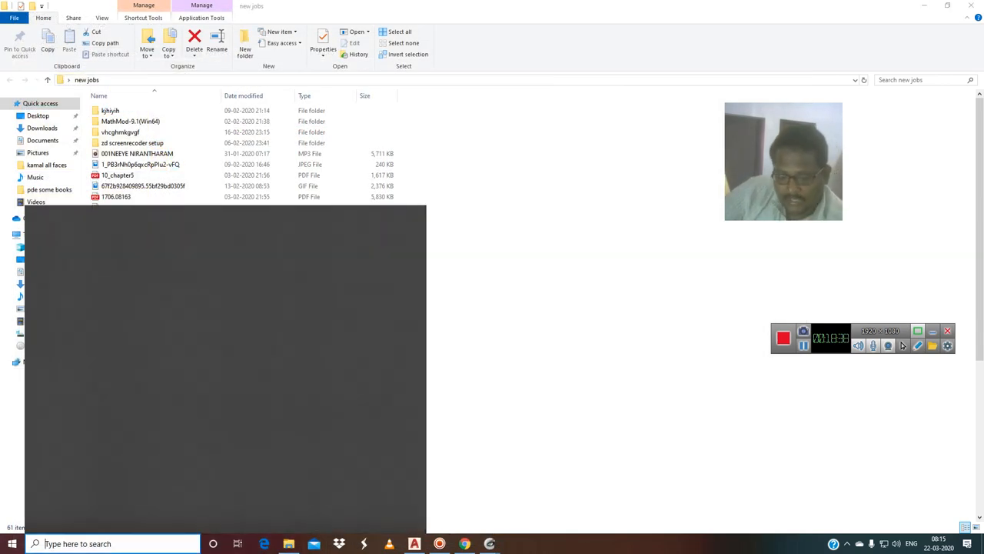
text(wx)
click(241, 344)
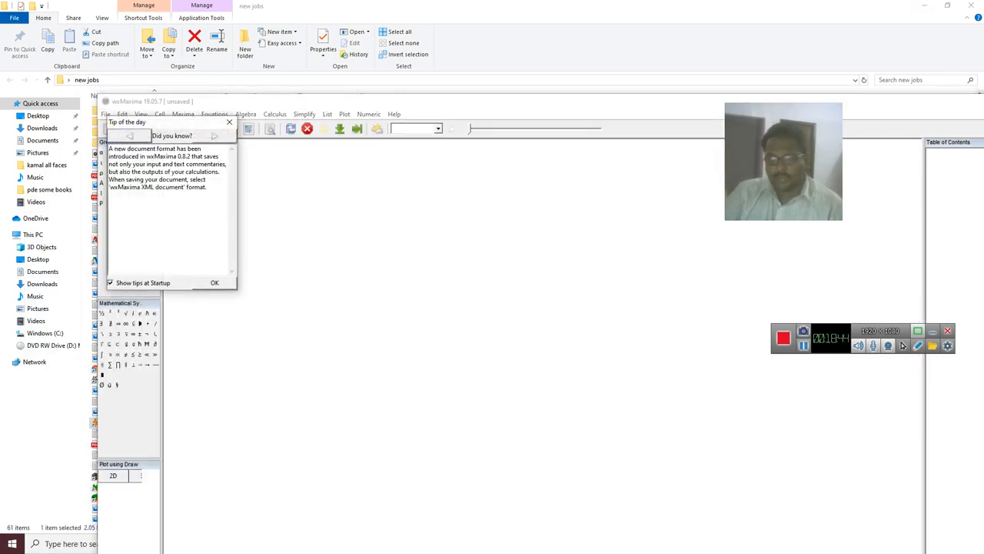
click(214, 283)
Paste the copied virus formula into a new wxMaxima cell, evaluate it and maximise the window.
right_click(280, 211)
click(304, 218)
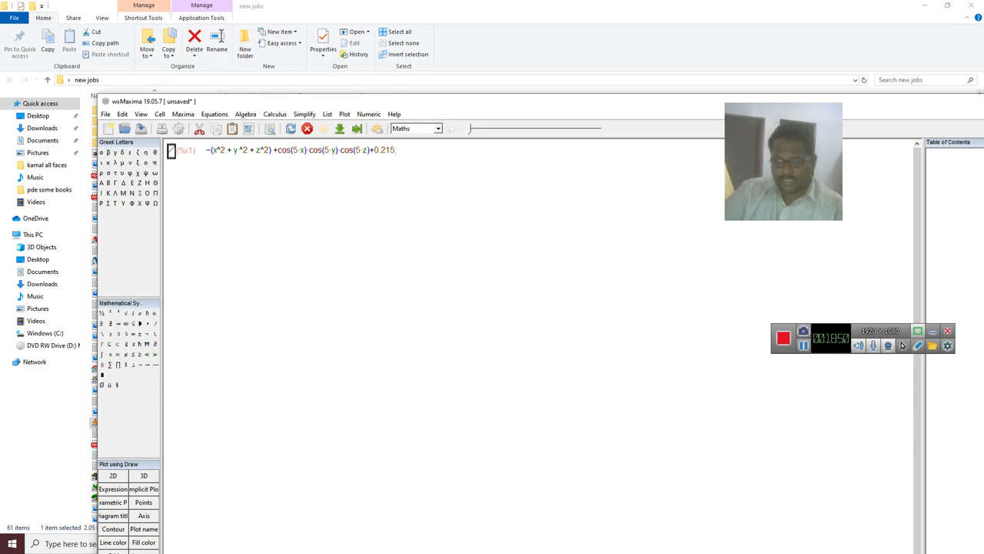
key(shift+Return)
drag(551, 103, 608, 0)
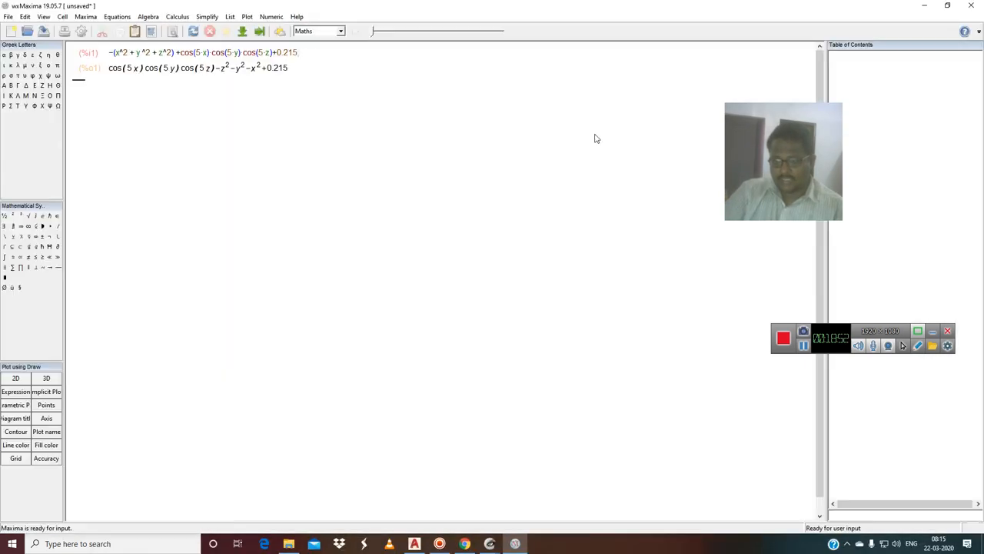
Switch to AutoCAD to view the virus solid from the northeast isometric, and bring up the MeshLab project.
click(413, 543)
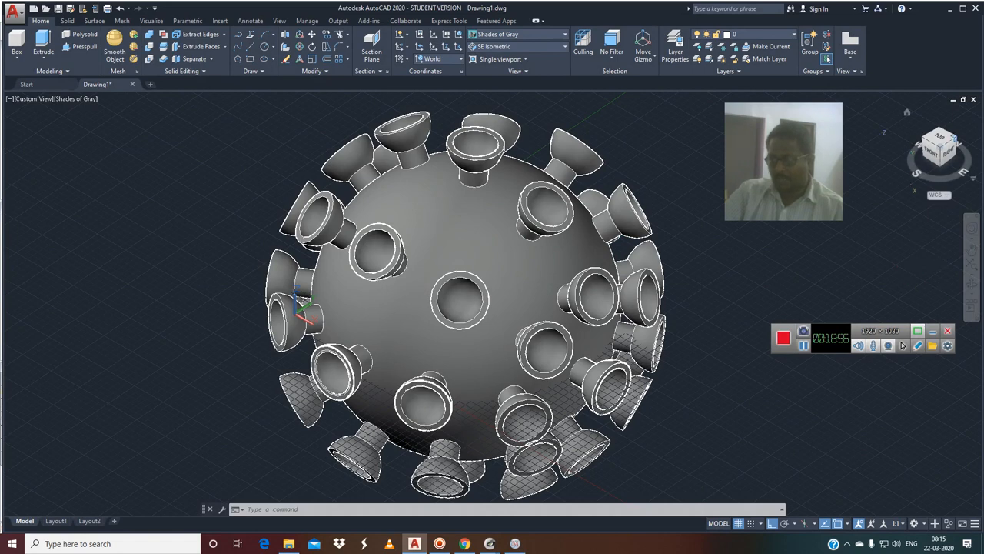
click(952, 139)
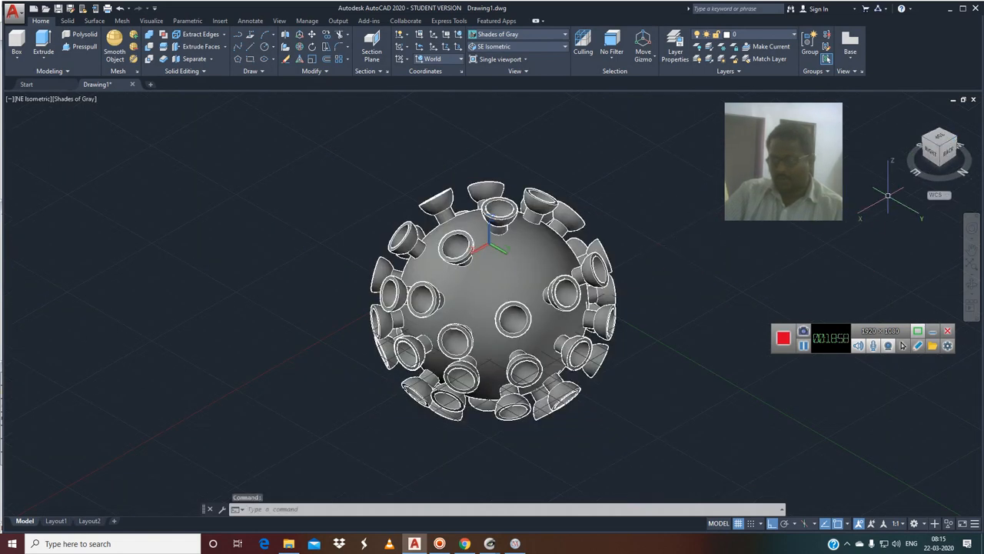
mouse_move(489, 544)
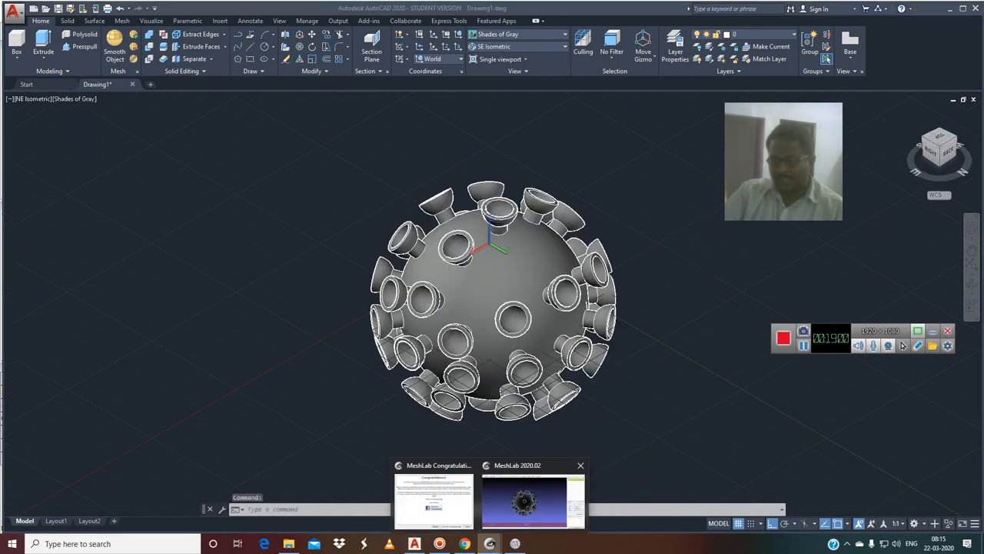
click(532, 499)
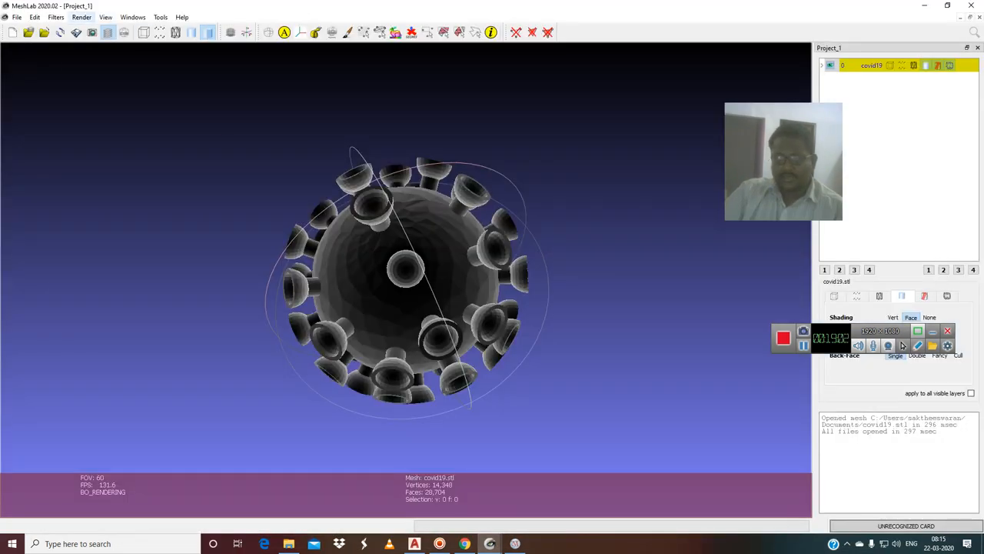
Try the reflexion_lines.gdp shader on the covid19 mesh.
click(82, 17)
mouse_move(96, 29)
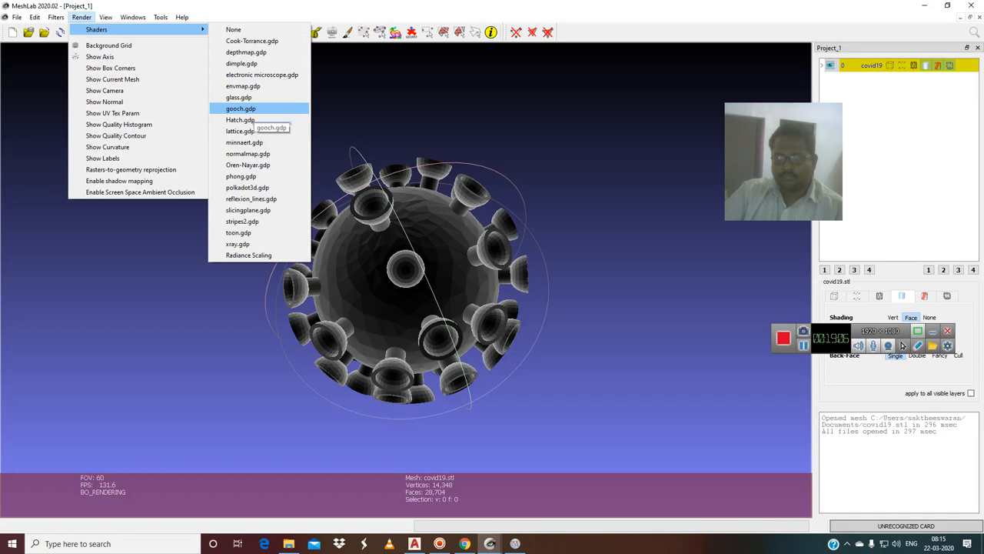
click(251, 198)
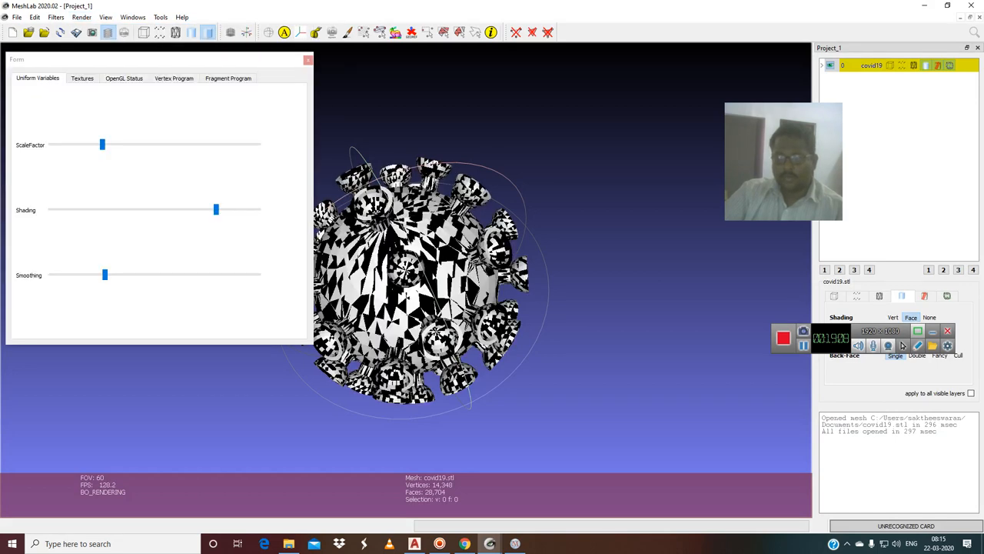
Apply the minnaert.gdp shader to the covid19 mesh, close its settings form and inspect the model from several sides.
click(81, 17)
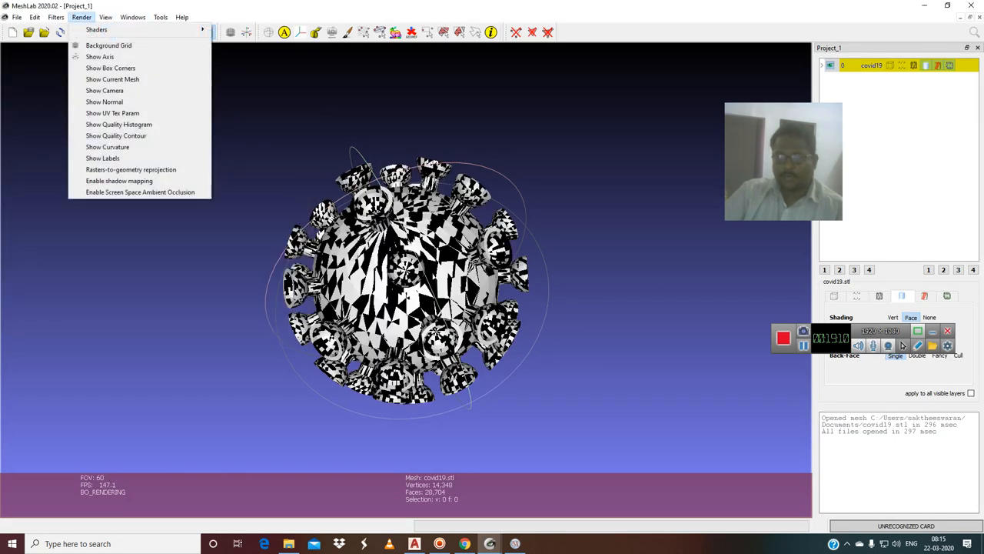
mouse_move(96, 29)
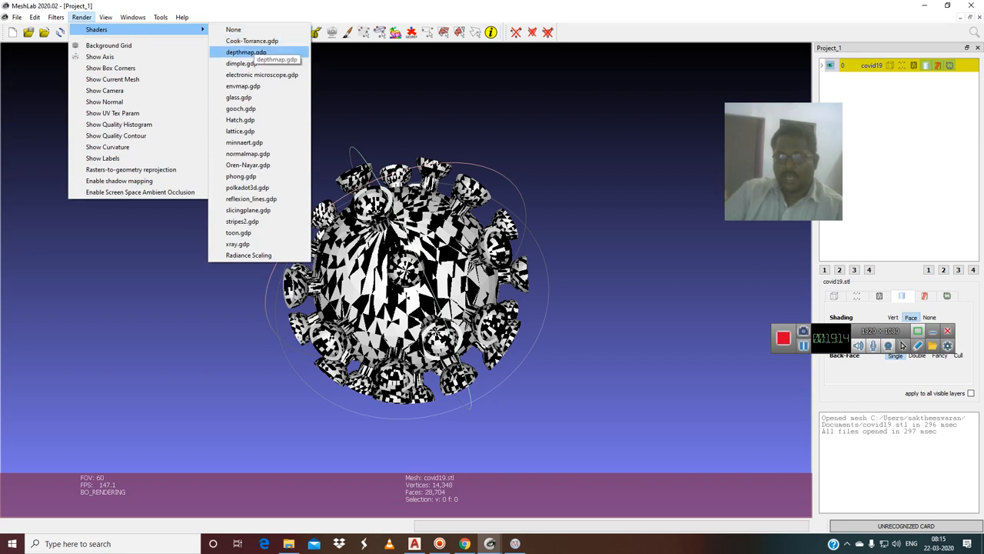
click(244, 142)
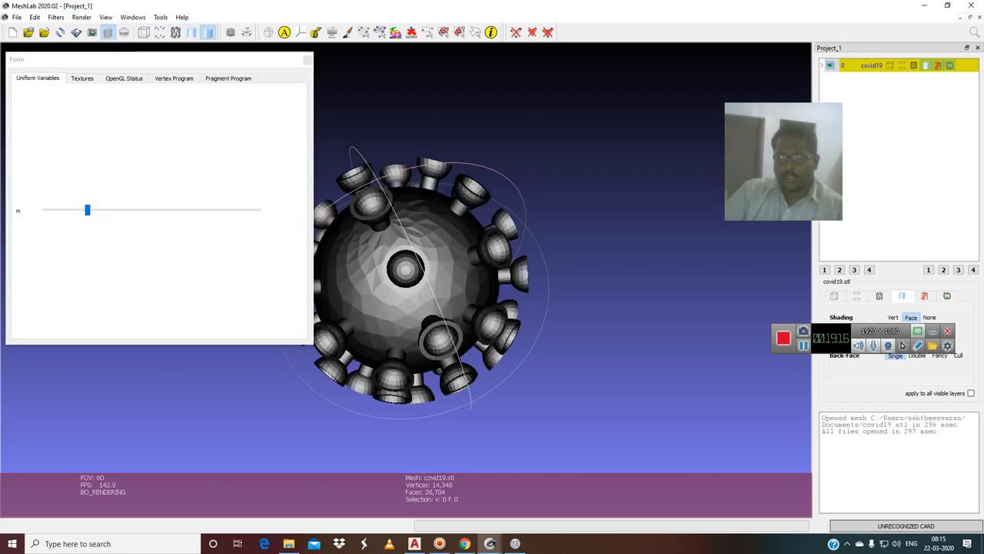
click(307, 60)
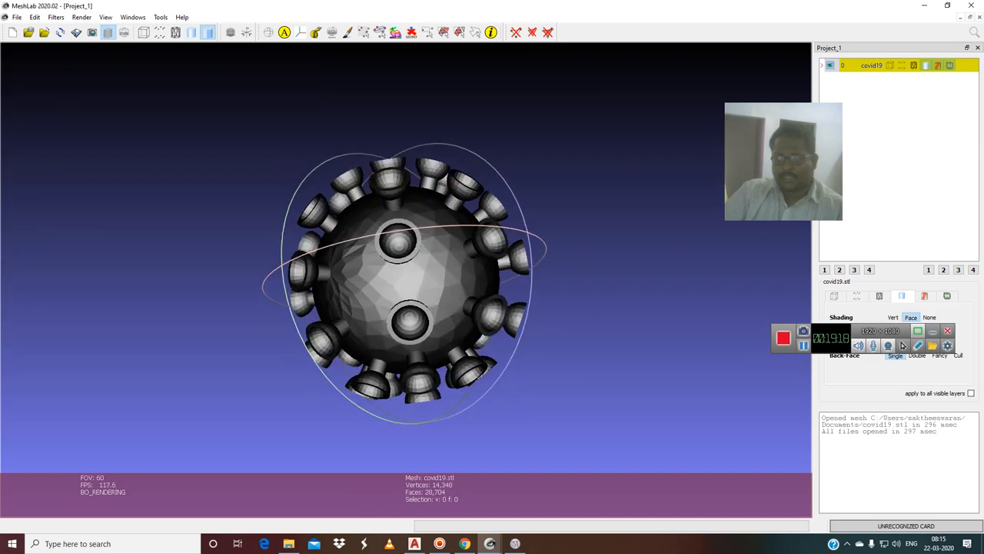
drag(454, 239, 376, 308)
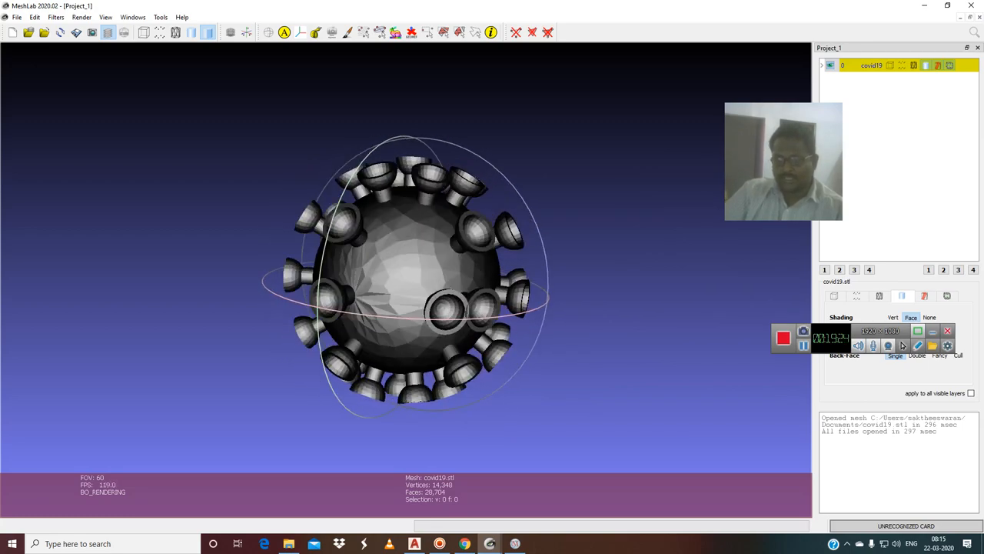
drag(408, 300, 399, 277)
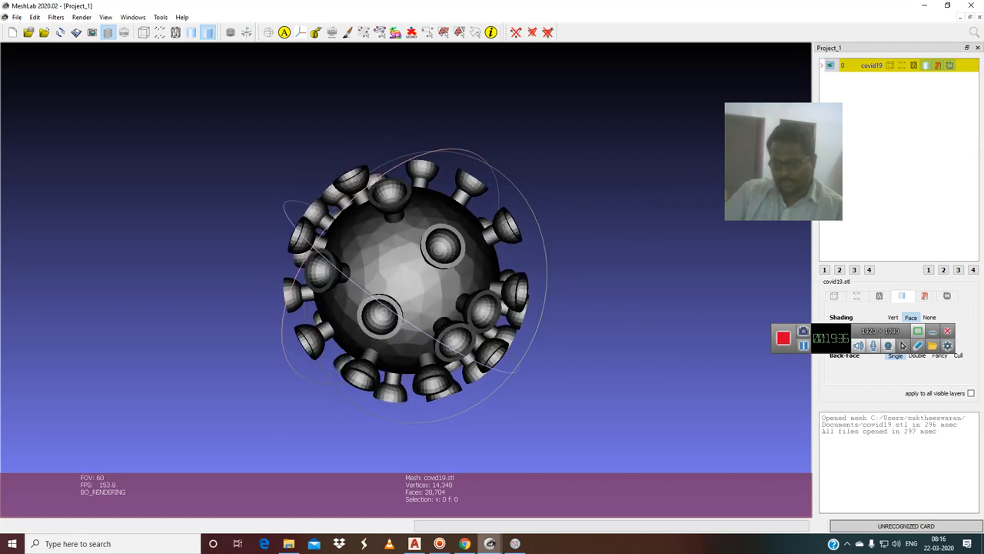
Return to wxMaxima and select the cell holding the evaluated virus formula.
key(alt+Tab)
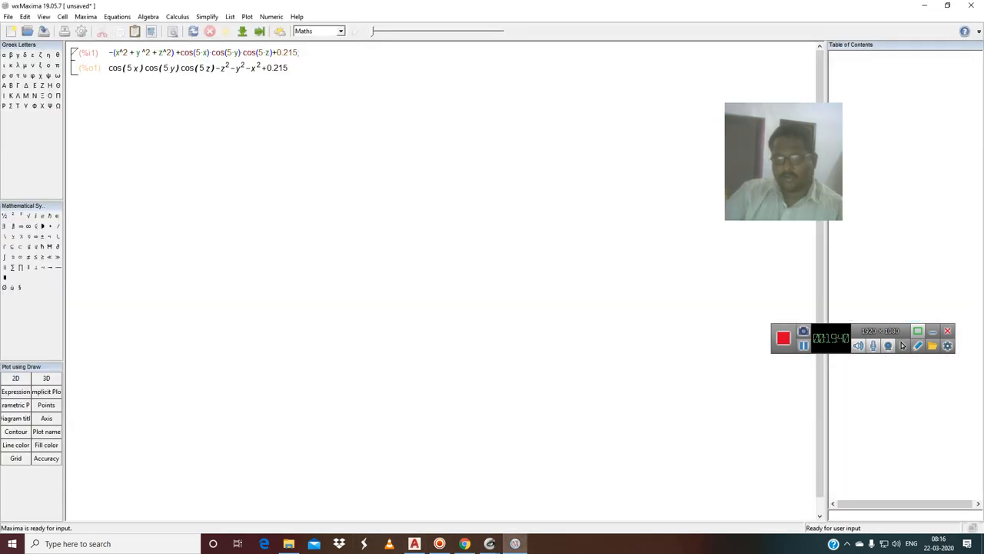
drag(109, 69, 290, 70)
click(75, 66)
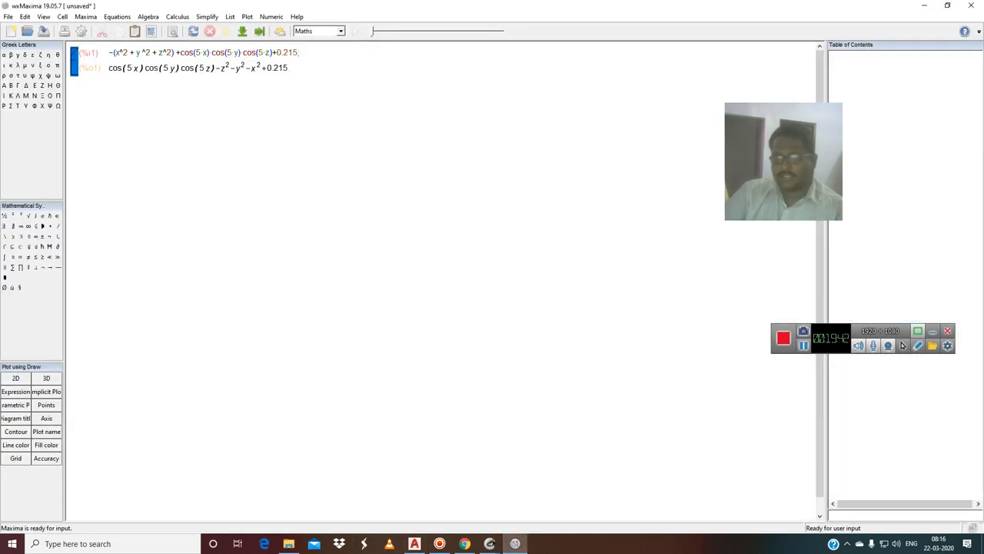